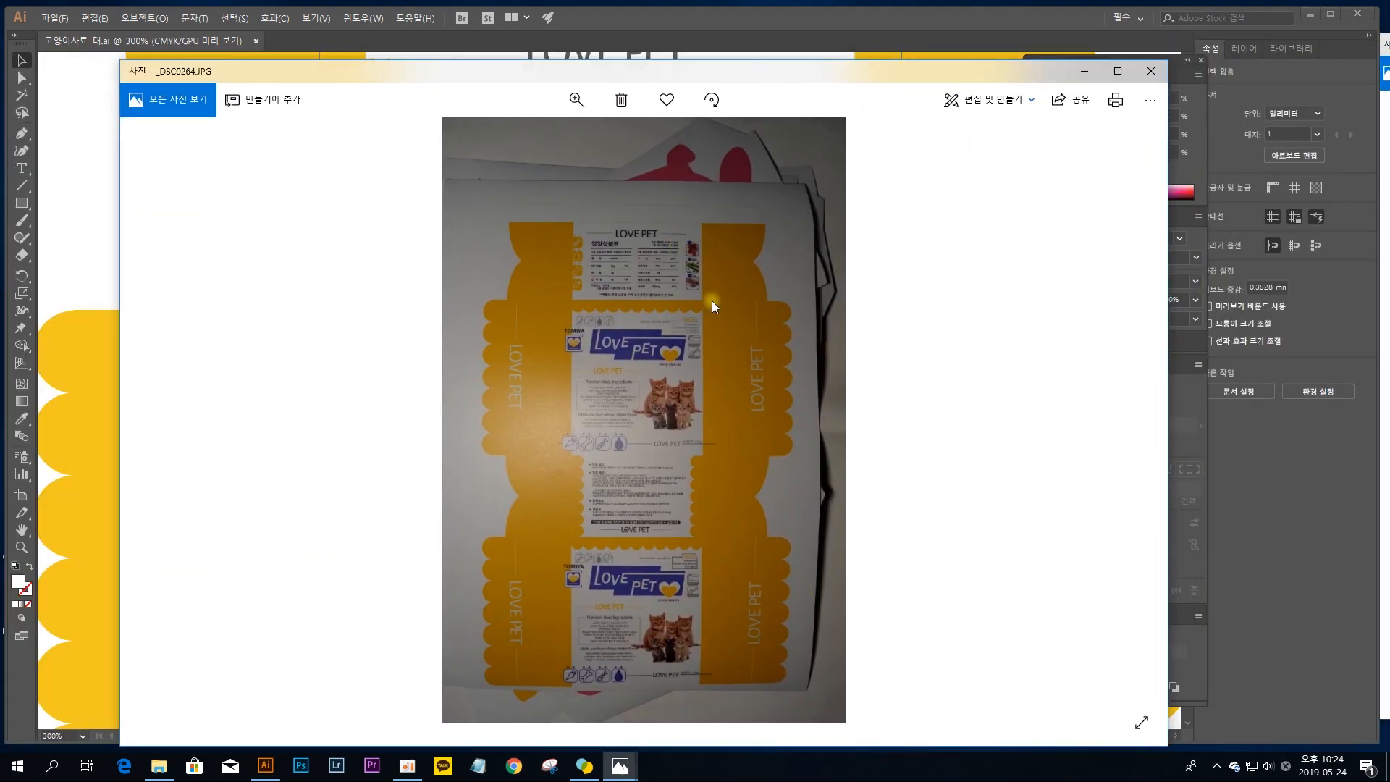
Step: Examine the folded LOVE PET boxes in photo _DSC0339.JPG, especially the yellow cat food box with scalloped sides
{"action": "left_click_drag", "start_coordinate": [1389, 133], "coordinate": [634, 103]}
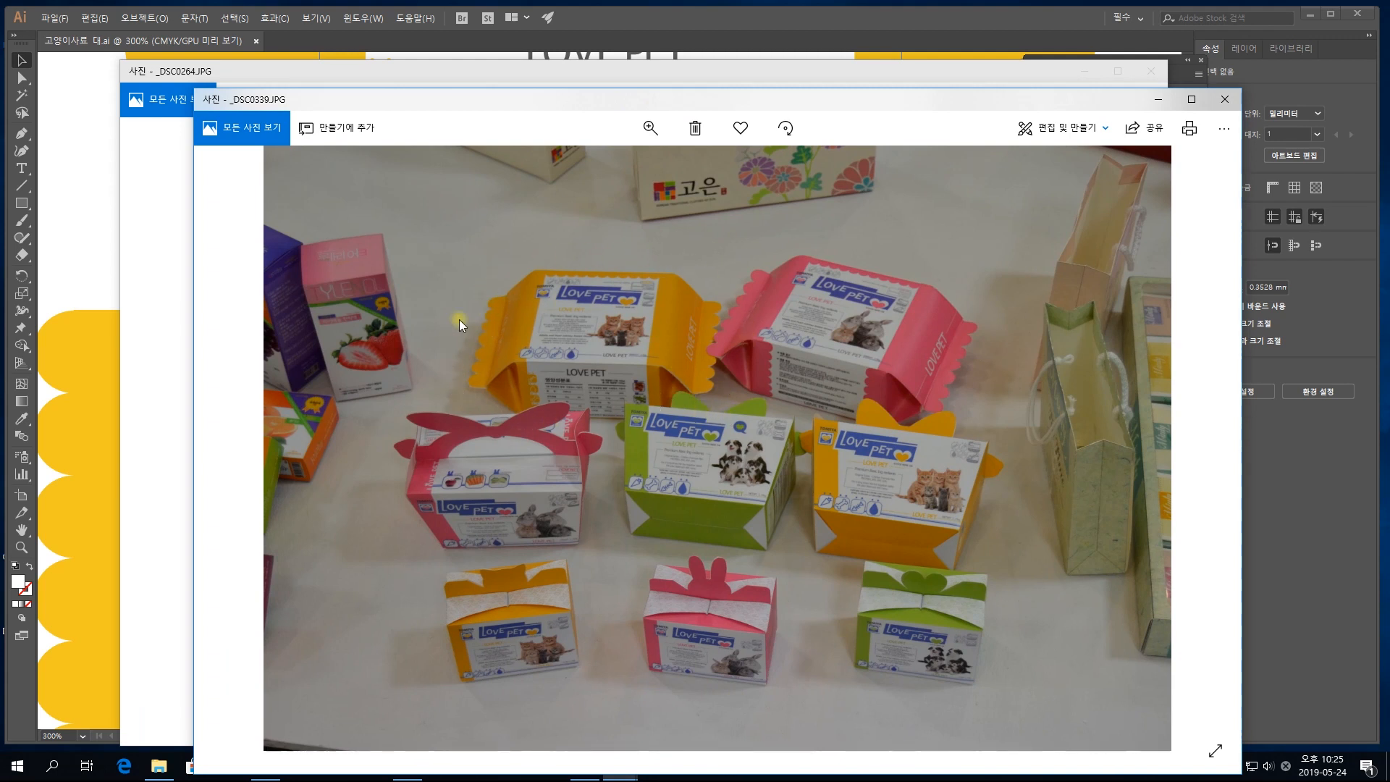
{"action": "scroll", "coordinate": [600, 304], "scroll_direction": "up", "scroll_amount": 1}
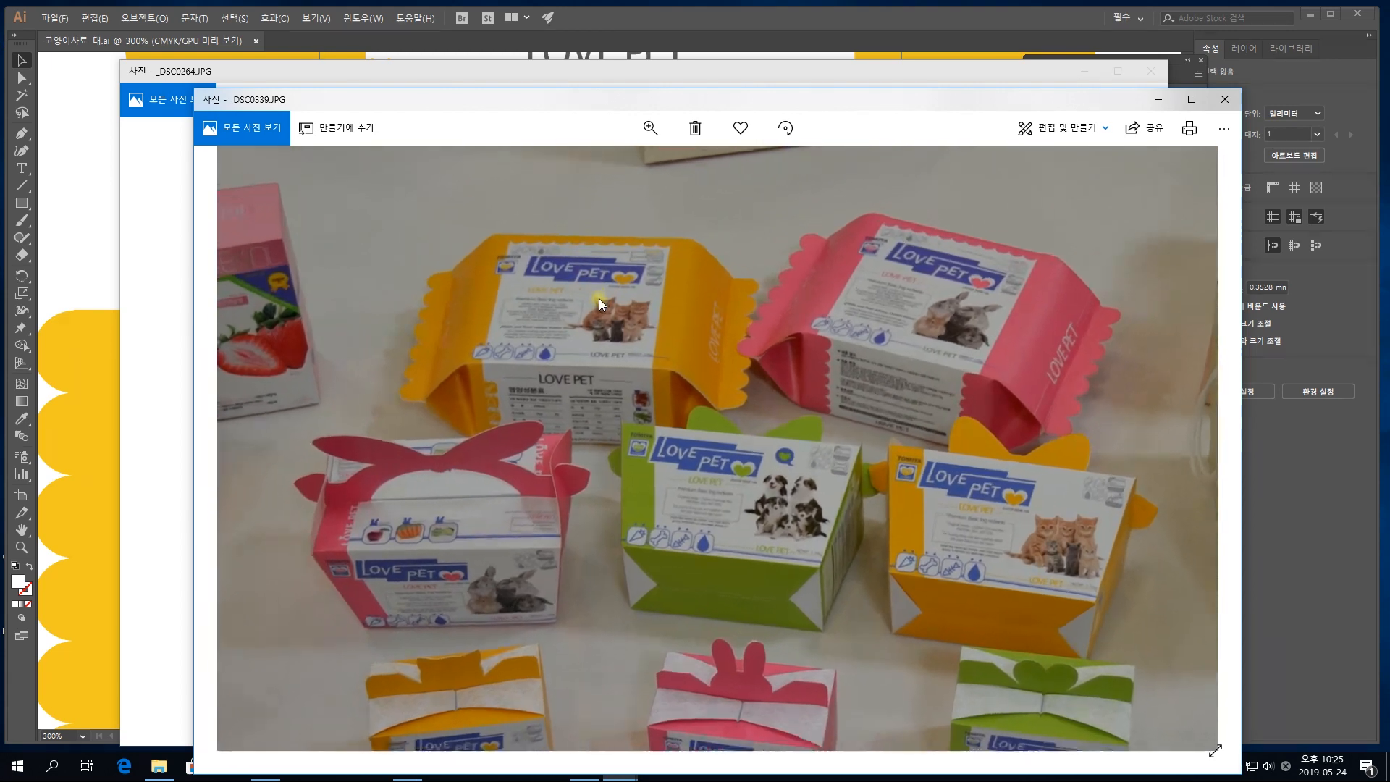
{"action": "scroll", "coordinate": [600, 304], "scroll_direction": "up", "scroll_amount": 3}
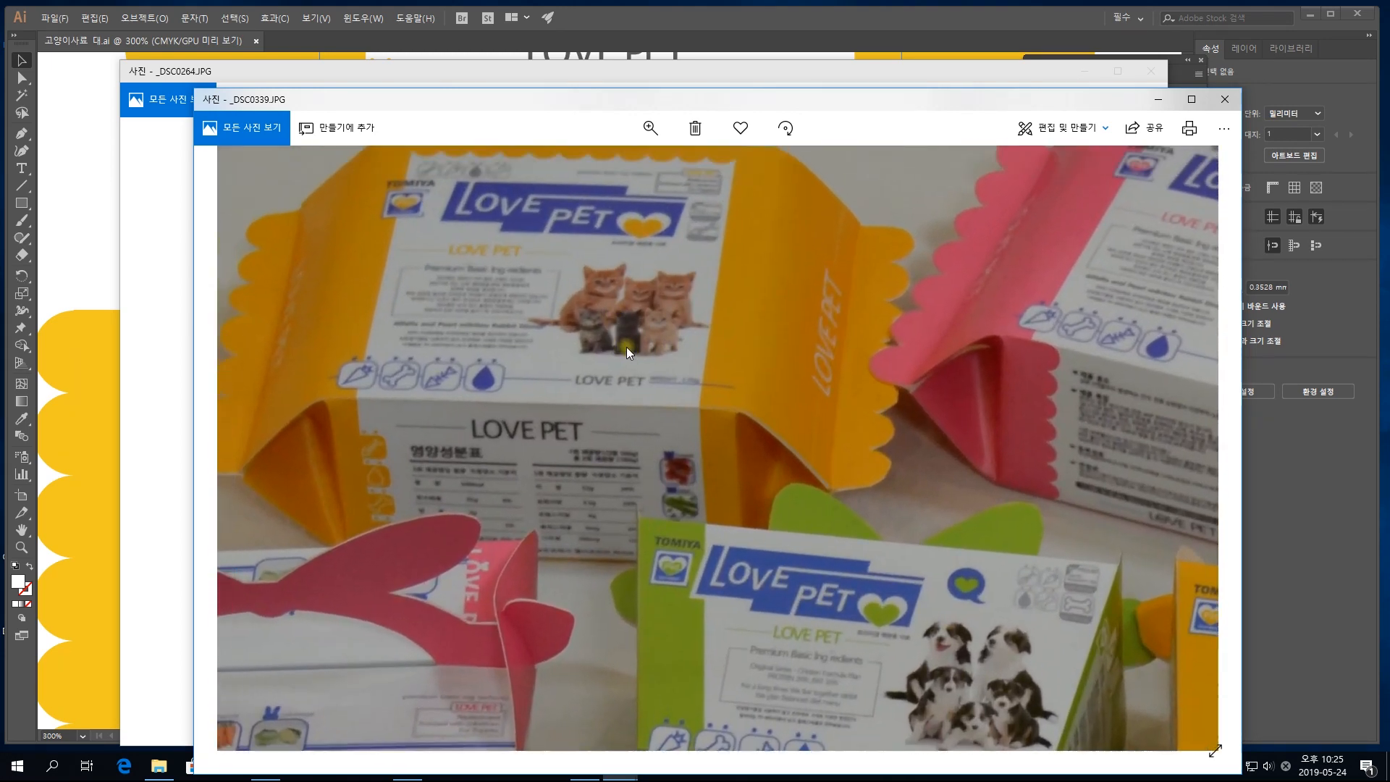
{"action": "left_click_drag", "start_coordinate": [626, 347], "coordinate": [673, 379]}
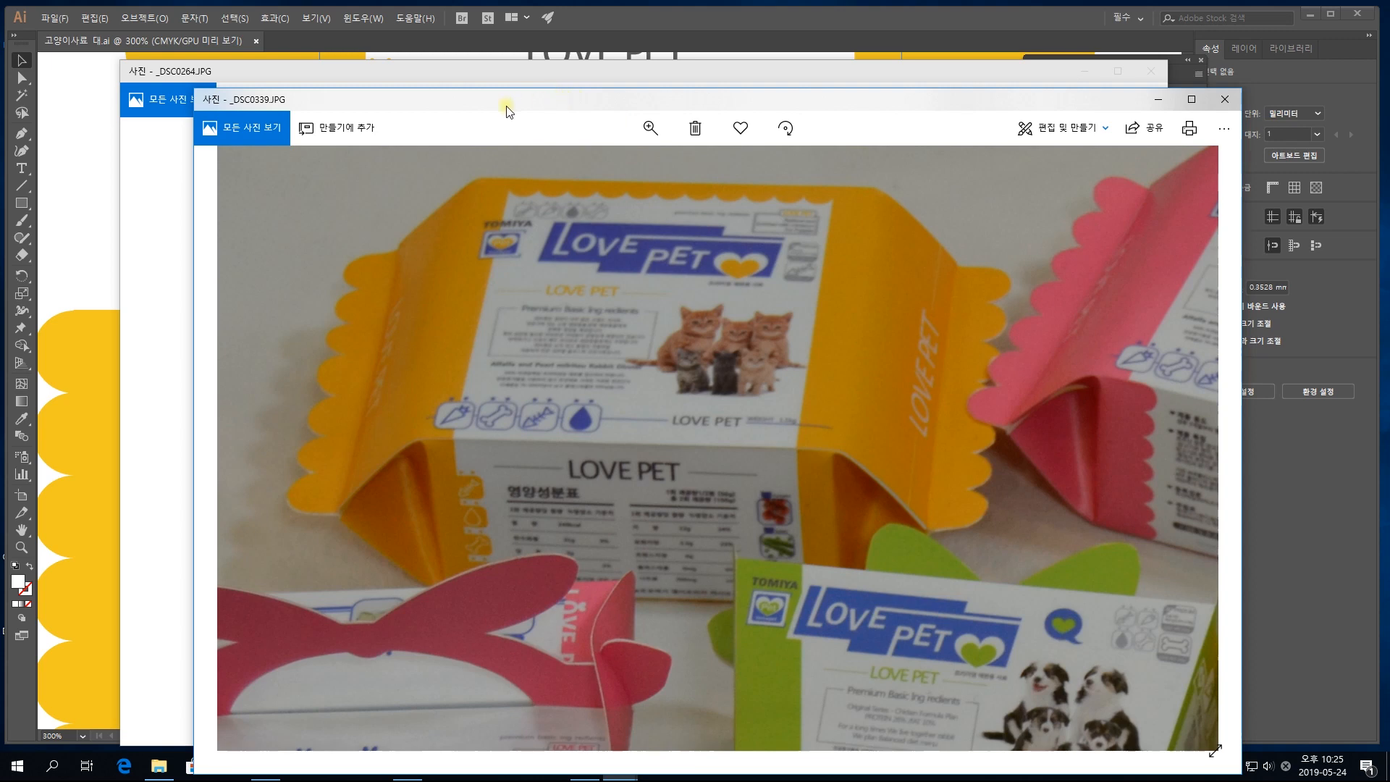
{"action": "left_click_drag", "start_coordinate": [454, 109], "coordinate": [1389, 120]}
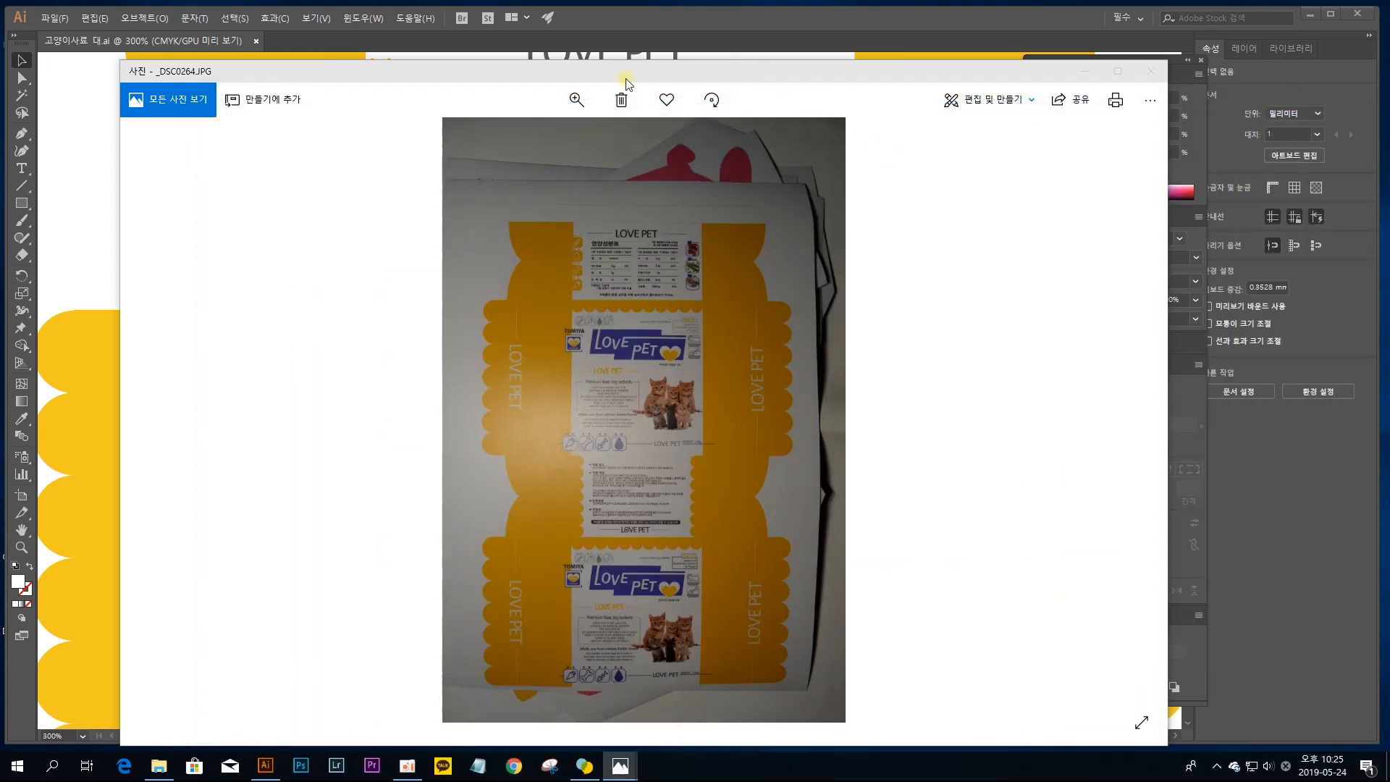
Step: Examine the unfolded box layout in photo _DSC0264.JPG, from the front panel up to the glue flap above the nutrition panel
{"action": "left_click", "coordinate": [619, 183]}
{"action": "scroll", "coordinate": [619, 182], "scroll_direction": "up", "scroll_amount": 2}
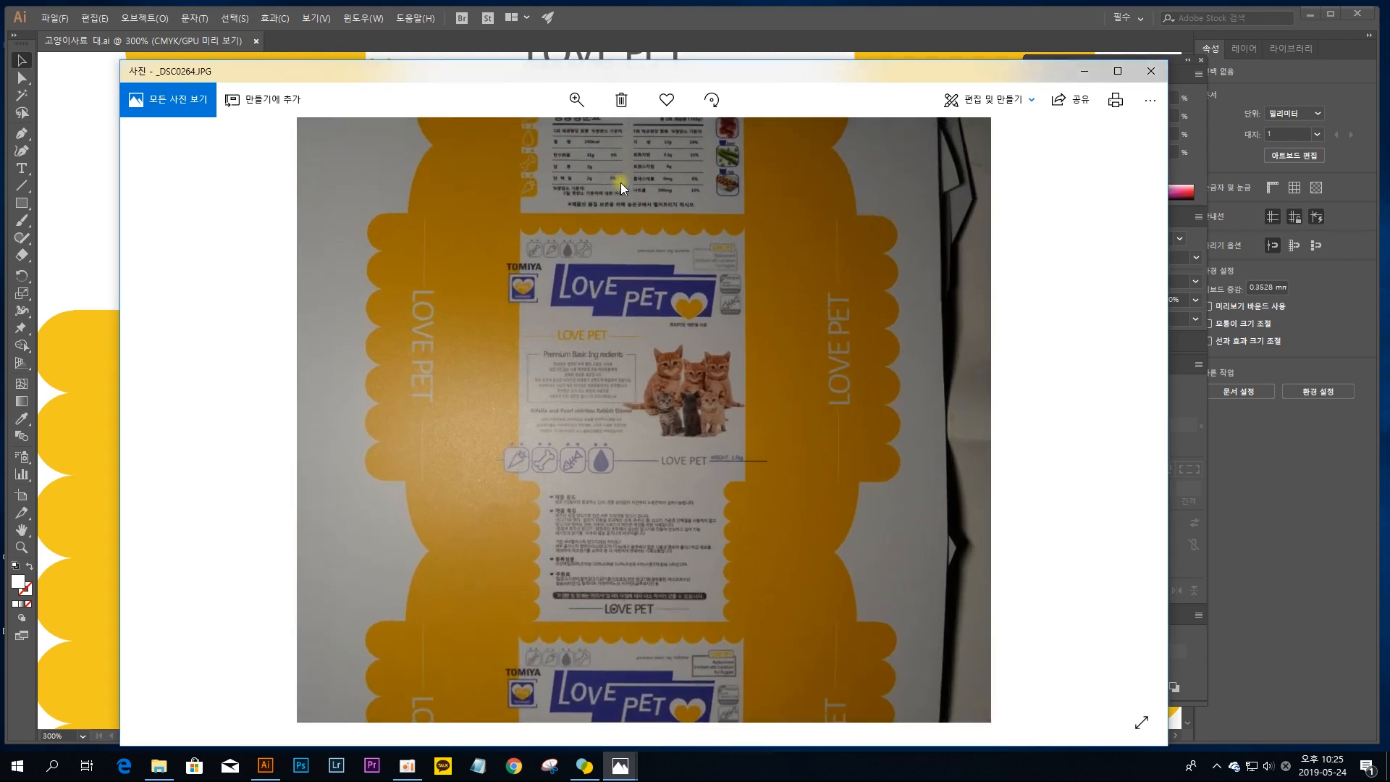
{"action": "scroll", "coordinate": [620, 182], "scroll_direction": "up", "scroll_amount": 1}
{"action": "left_click_drag", "start_coordinate": [628, 200], "coordinate": [610, 305]}
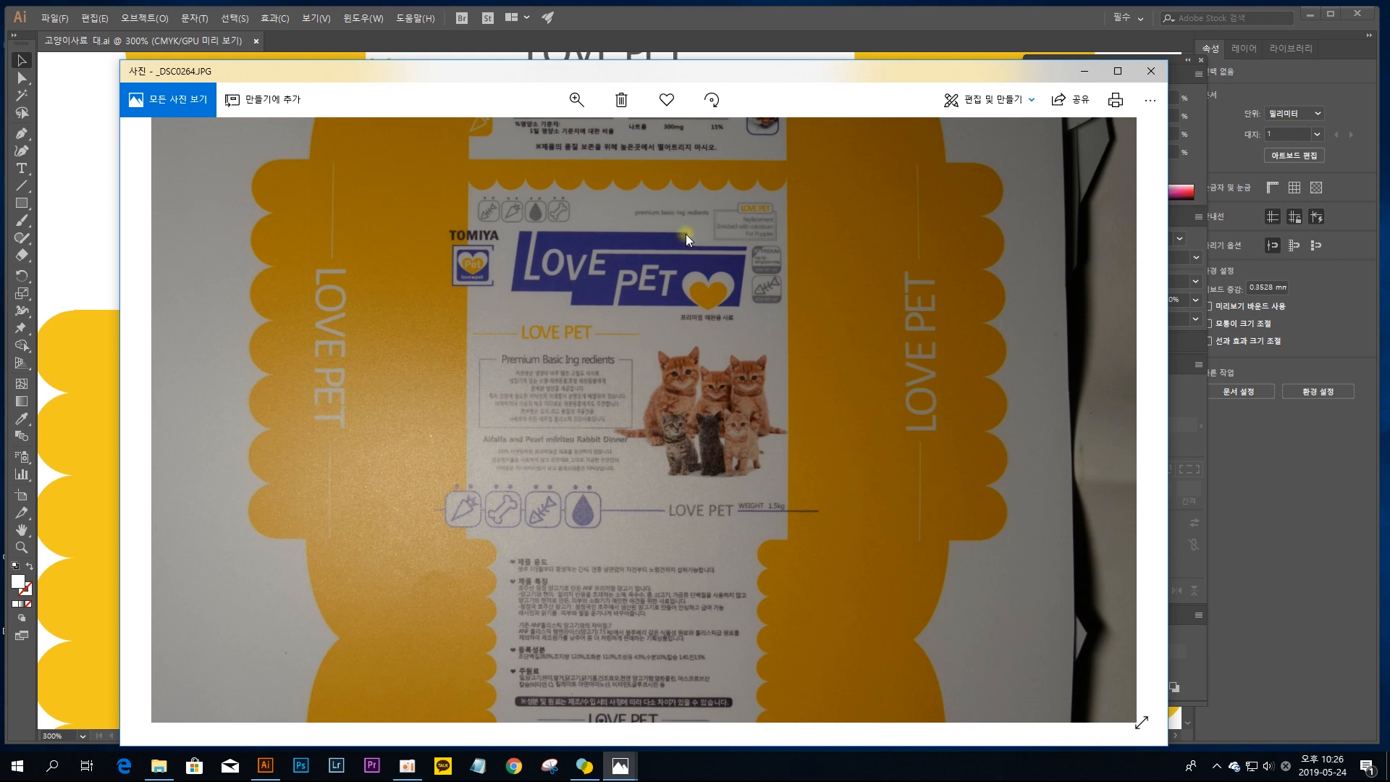
{"action": "left_click_drag", "start_coordinate": [685, 233], "coordinate": [684, 488]}
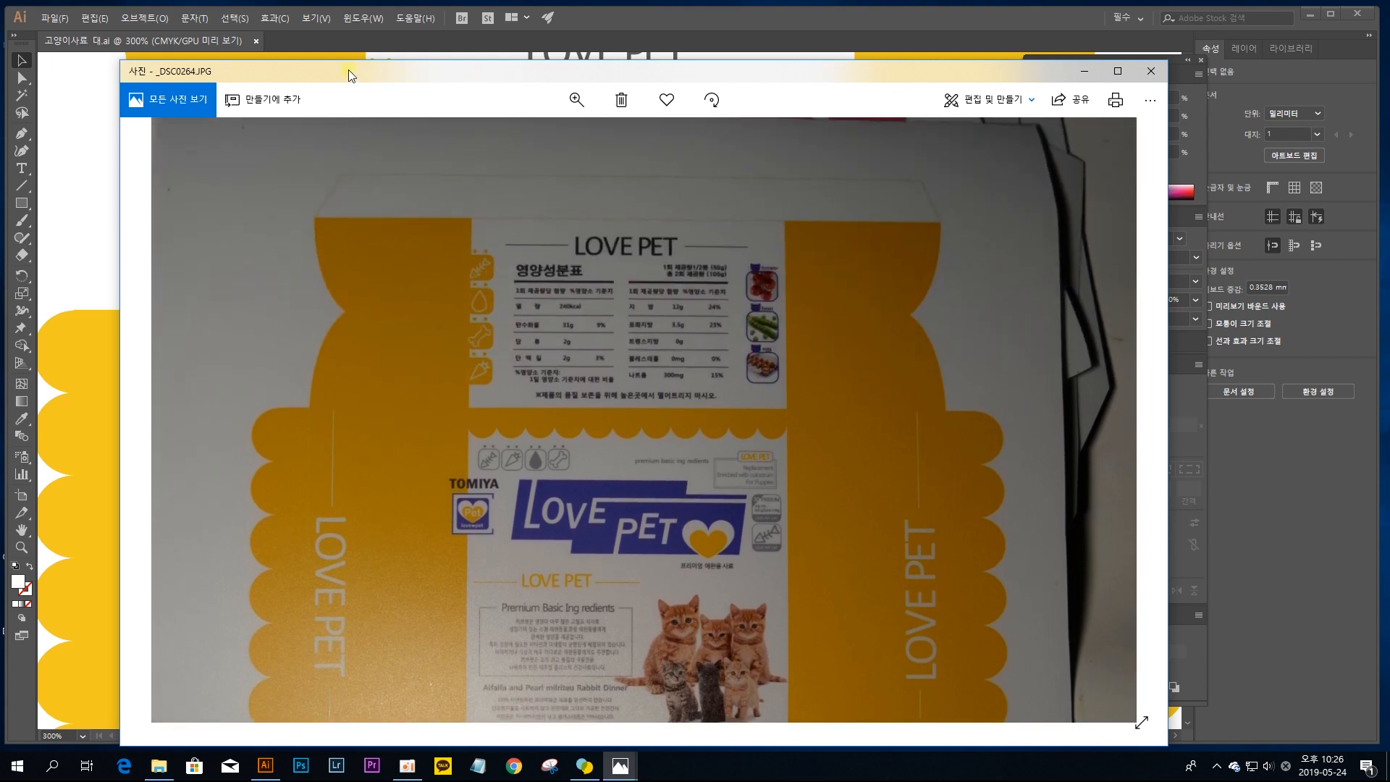
Step: Switch to Illustrator and draw a rectangle about 95 mm wide and 7.4 mm high along the top edge of the nutrition panel
{"action": "key", "text": "alt+Tab"}
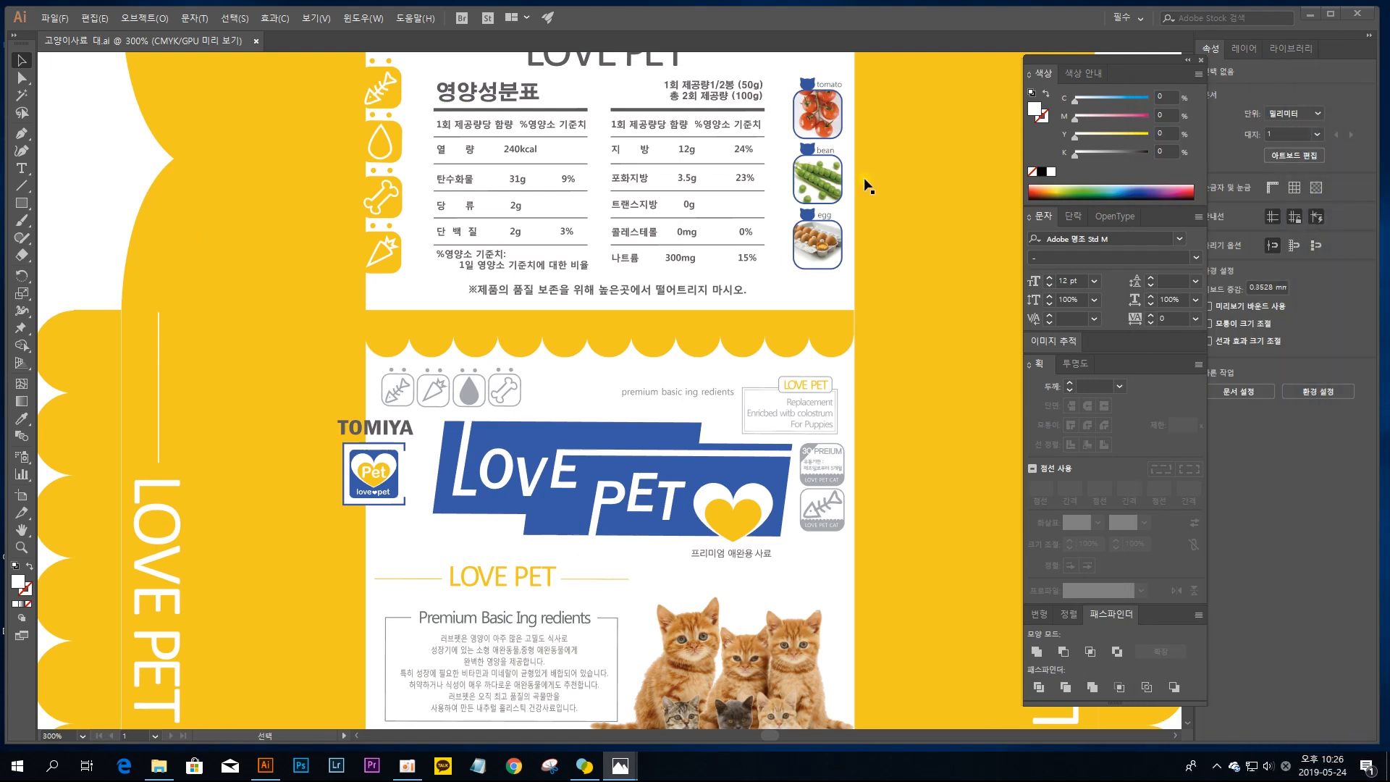
{"action": "left_click", "coordinate": [603, 133]}
{"action": "left_click_drag", "start_coordinate": [612, 109], "coordinate": [603, 358]}
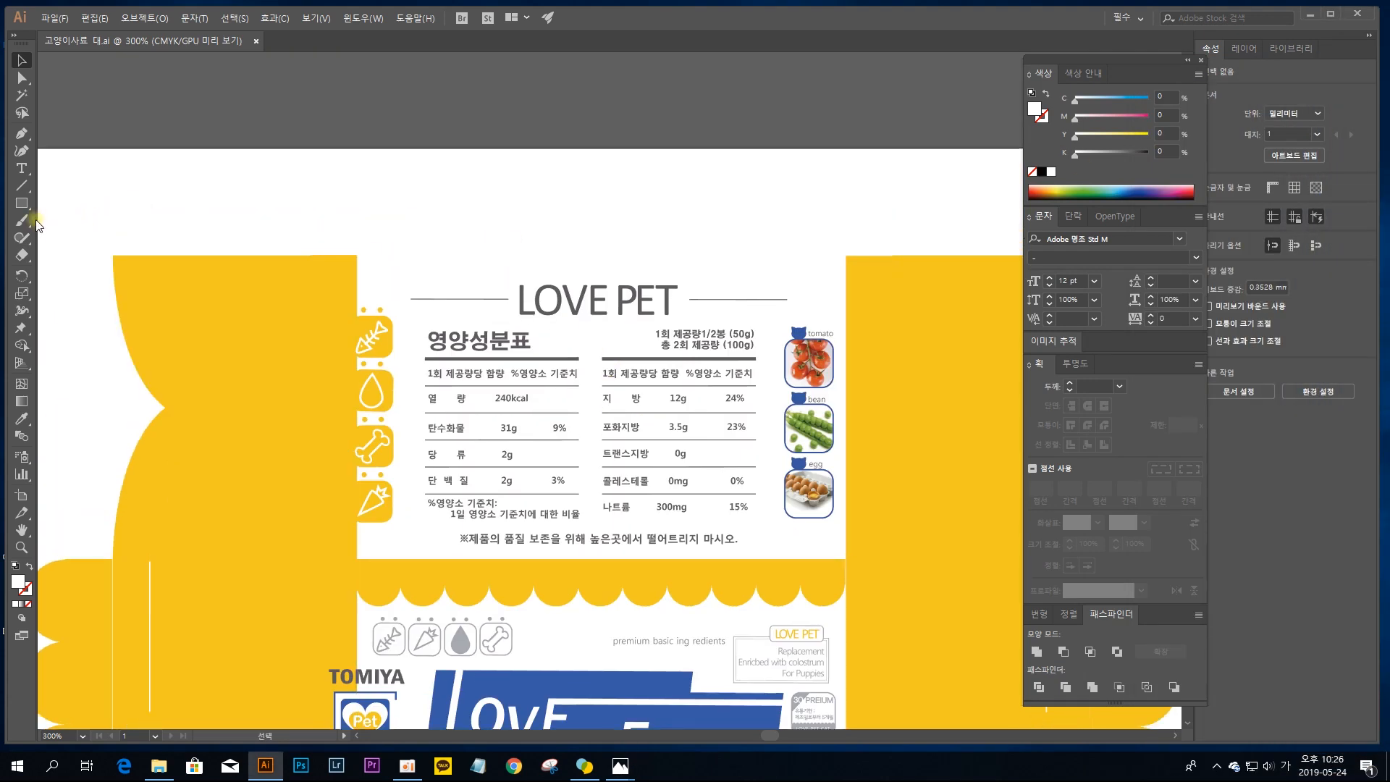
{"action": "left_click", "coordinate": [21, 203]}
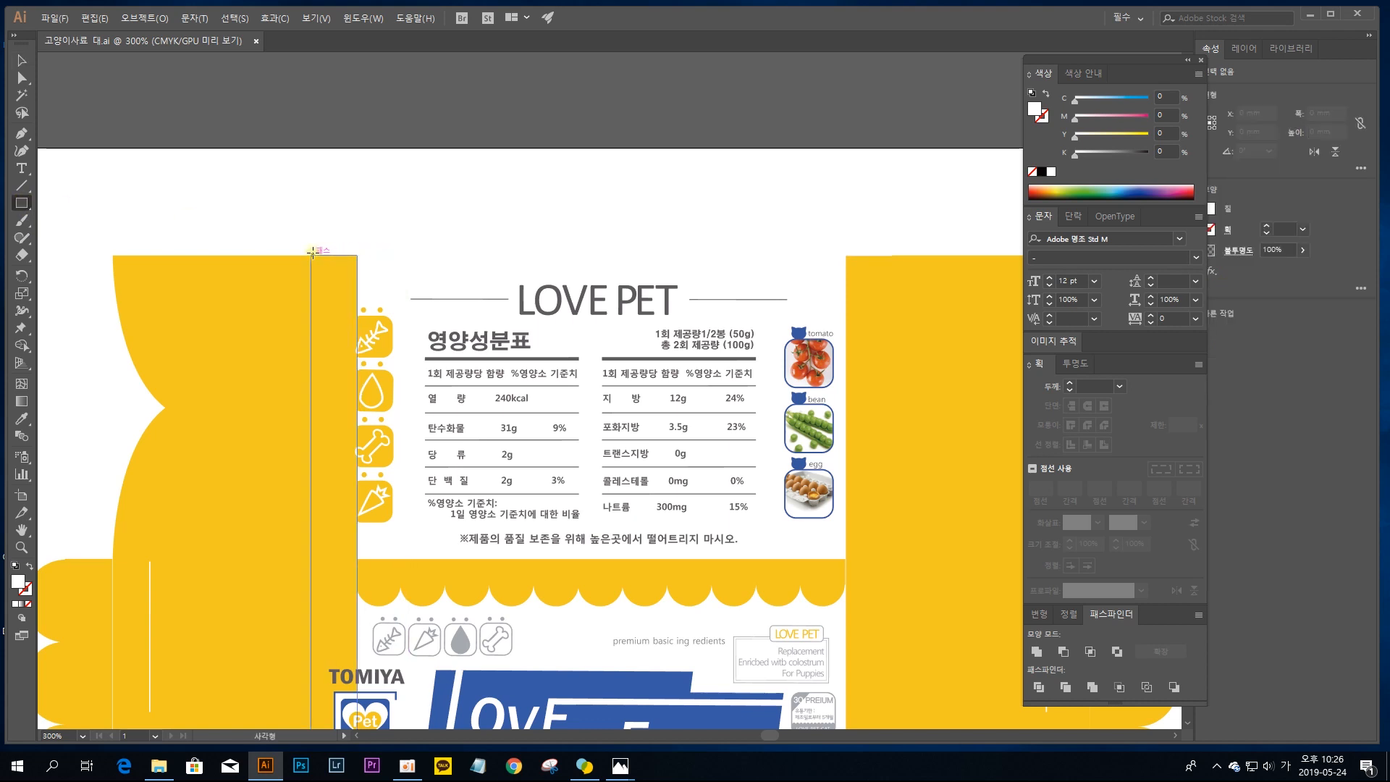
{"action": "left_click_drag", "start_coordinate": [311, 251], "coordinate": [896, 209]}
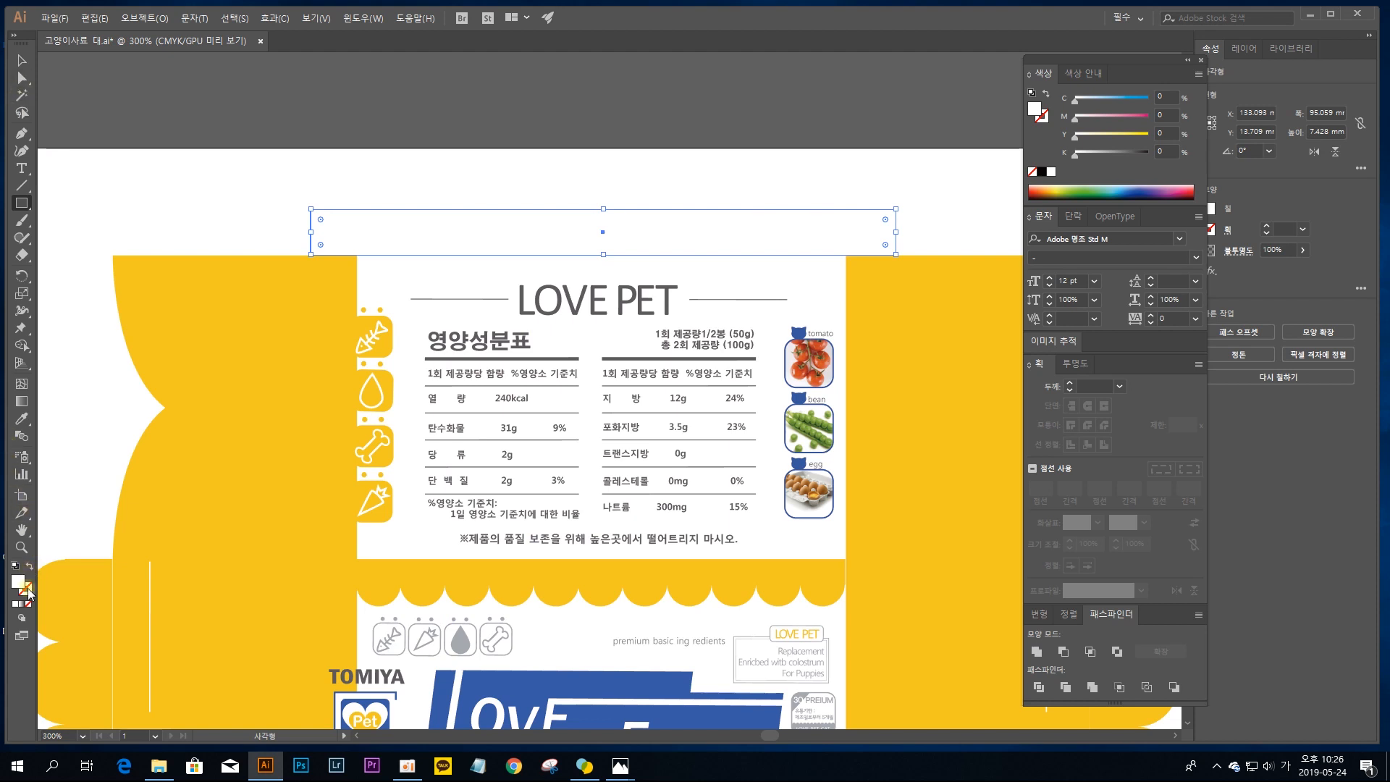
Step: Give the rectangle no fill and a dark gray 0.25 pt outline
{"action": "left_click", "coordinate": [30, 566]}
{"action": "double_click", "coordinate": [25, 588]}
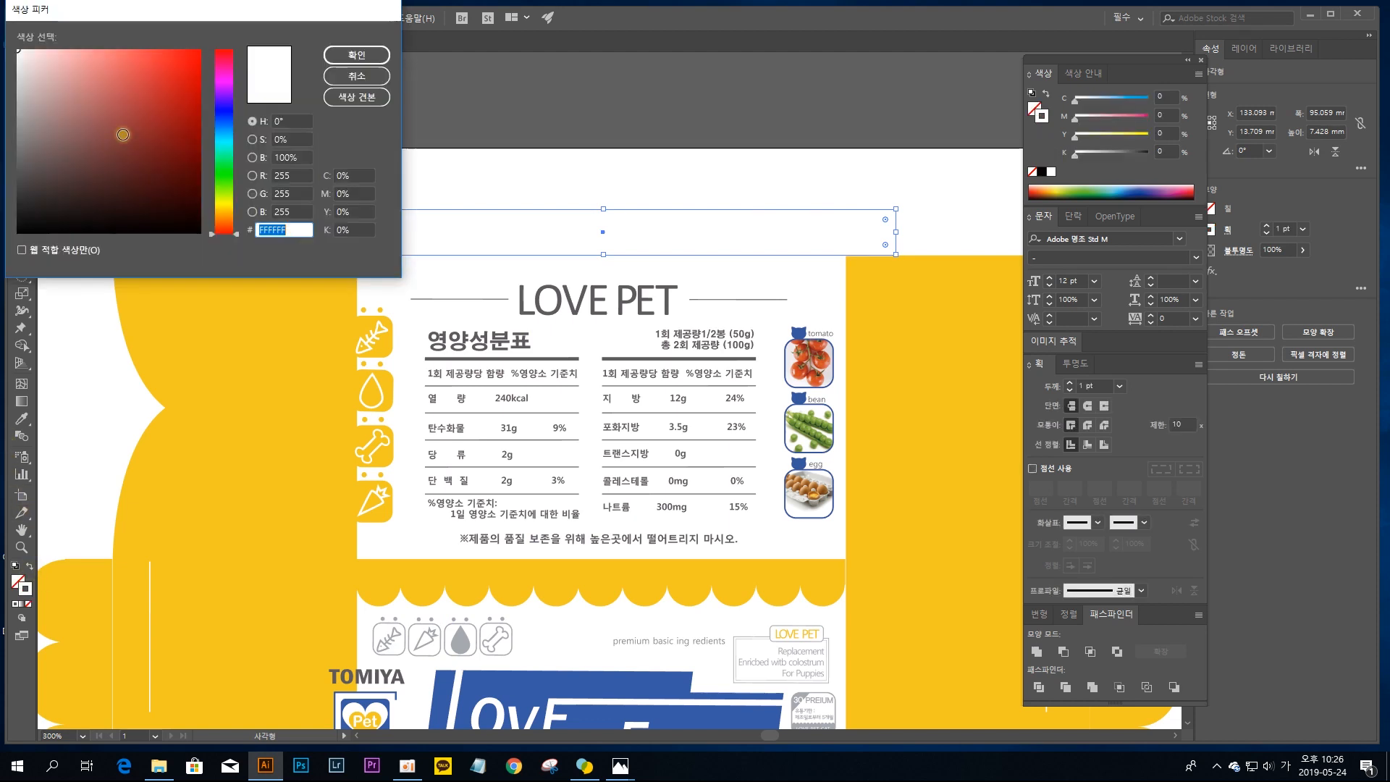
{"action": "left_click", "coordinate": [356, 55]}
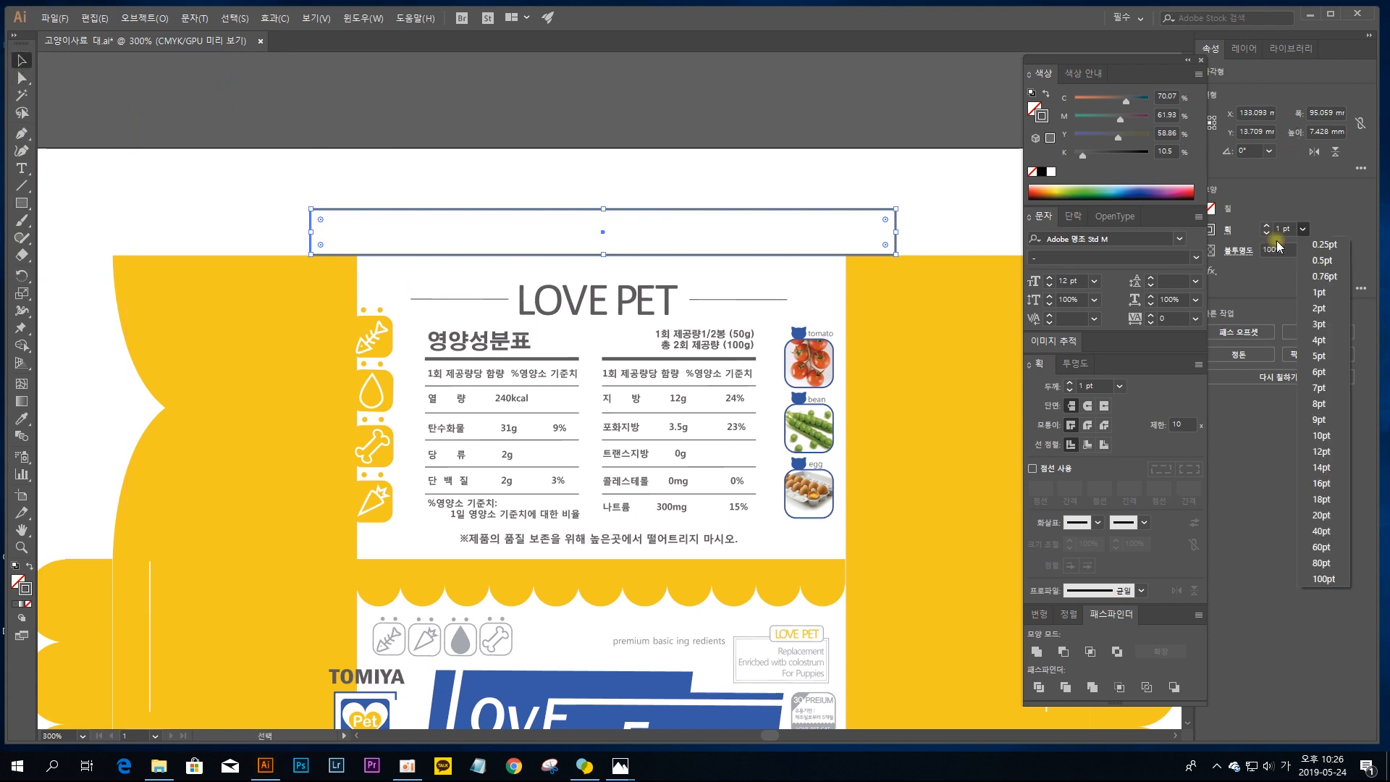
Step: Move the rectangle's two upper corners inward by equal amounts to turn it into a trapezoid glue flap
{"action": "key", "text": "a"}
{"action": "left_click_drag", "start_coordinate": [310, 209], "coordinate": [354, 209]}
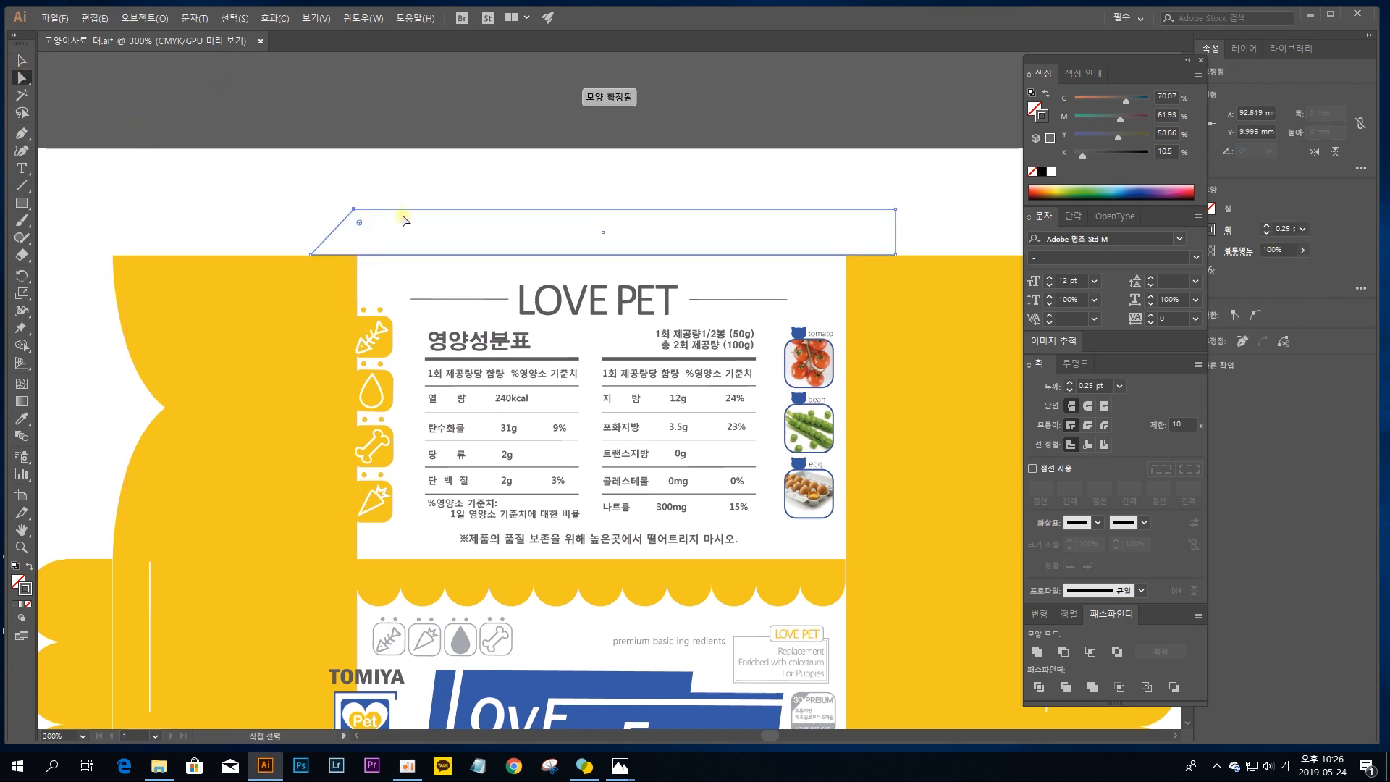
{"action": "left_click_drag", "start_coordinate": [895, 210], "coordinate": [852, 209]}
{"action": "left_click", "coordinate": [22, 60]}
{"action": "left_click", "coordinate": [238, 120]}
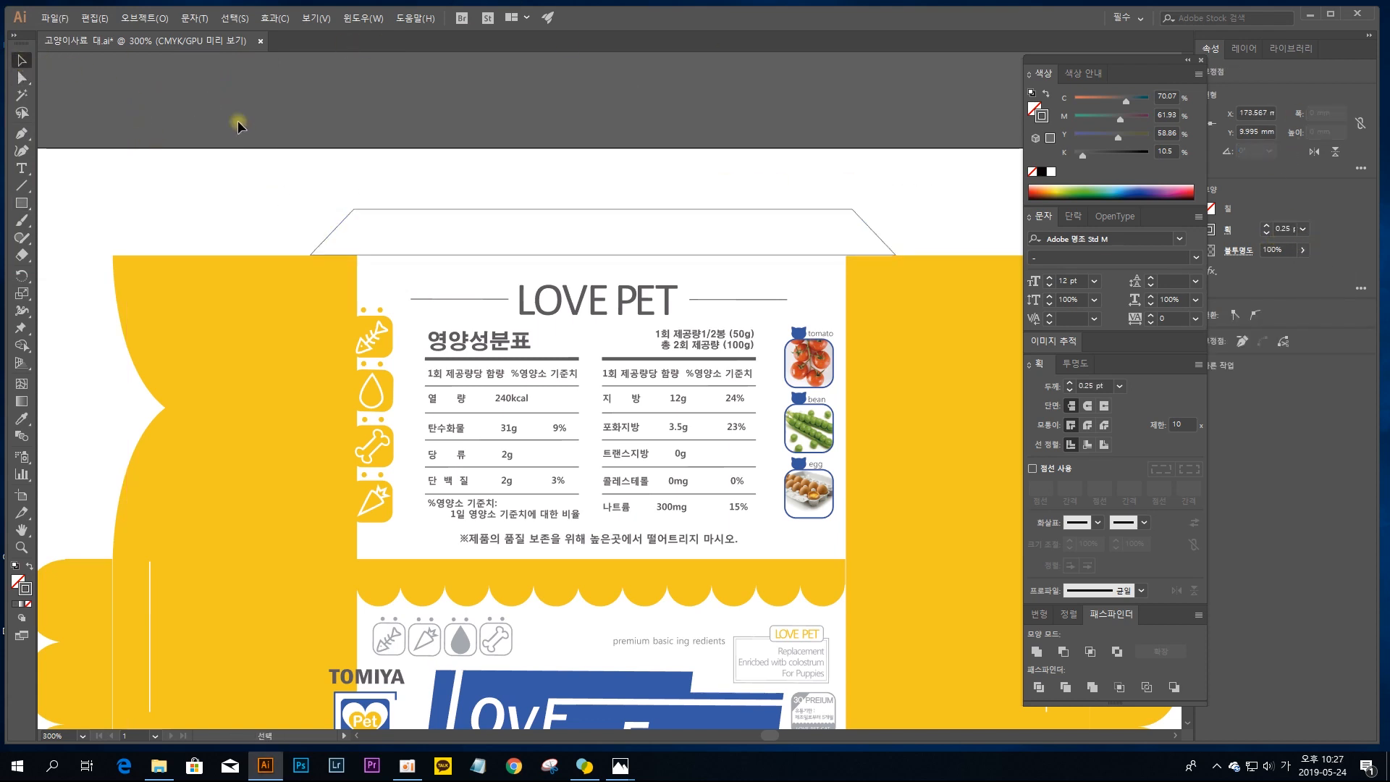
{"action": "left_click", "coordinate": [463, 211]}
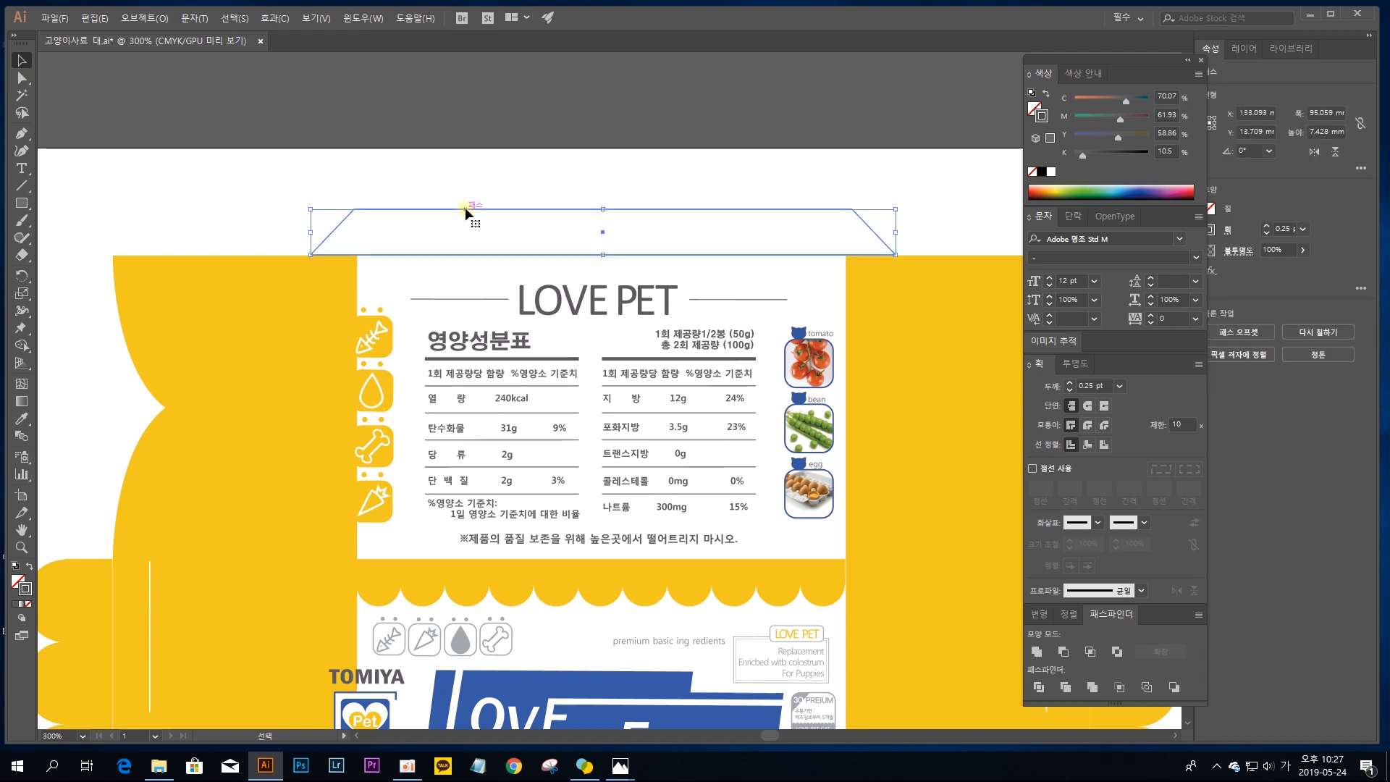
{"action": "left_click", "coordinate": [482, 165]}
{"action": "left_click", "coordinate": [508, 210]}
{"action": "key", "text": "Up"}
{"action": "left_click", "coordinate": [546, 176]}
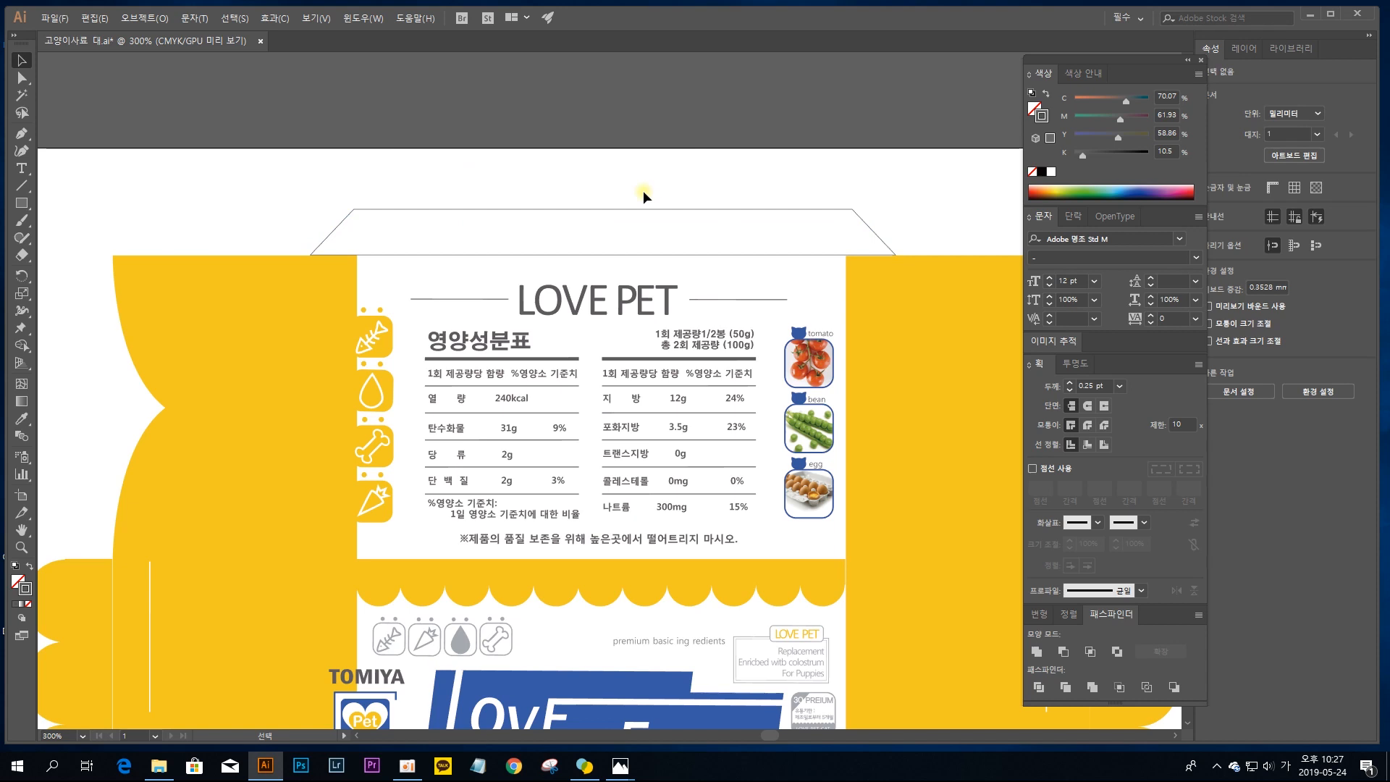
Step: Isolate the trapezoid flap and extend its slanted left end to the outer corner of the left yellow panel
{"action": "key", "text": "space"}
{"action": "left_click_drag", "start_coordinate": [744, 356], "coordinate": [709, 313]}
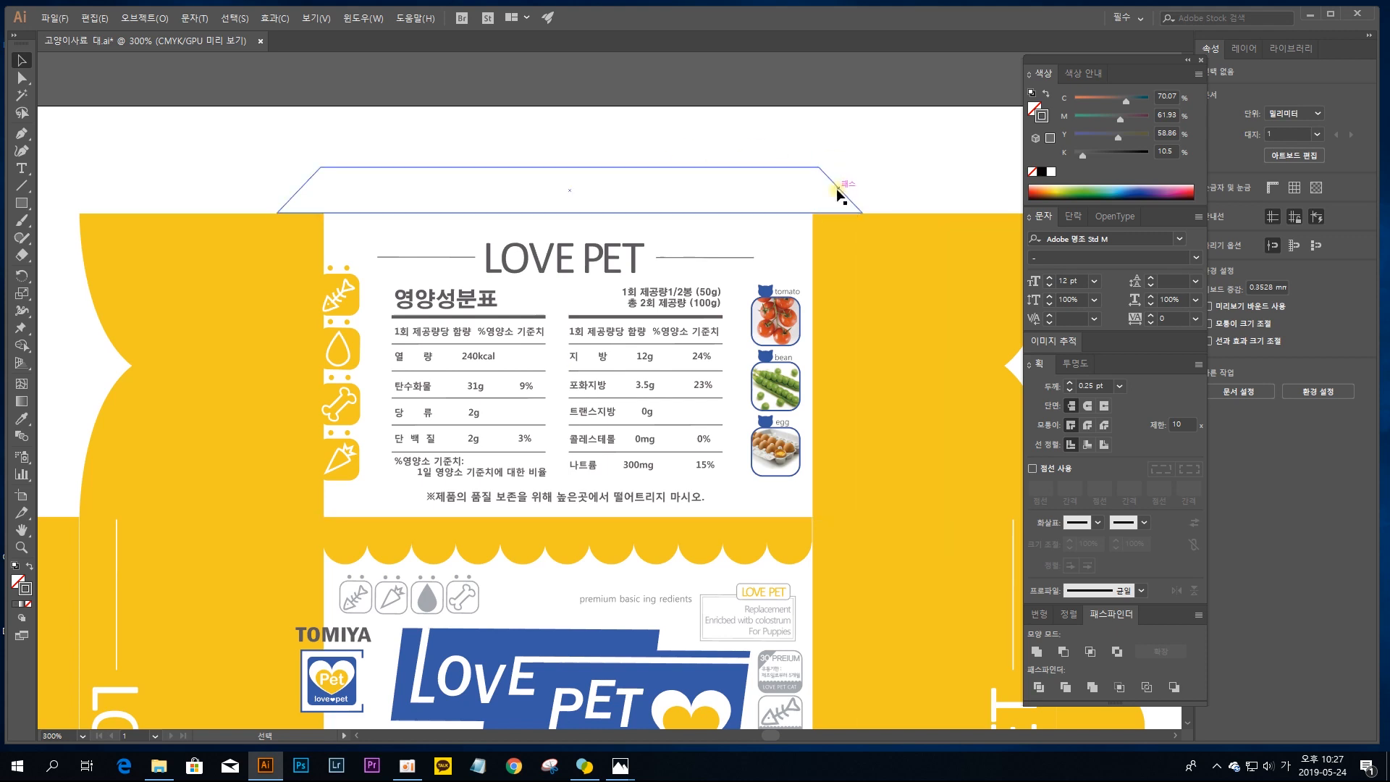
{"action": "scroll", "coordinate": [748, 181], "scroll_direction": "up", "scroll_amount": 2}
{"action": "left_click", "coordinate": [651, 221]}
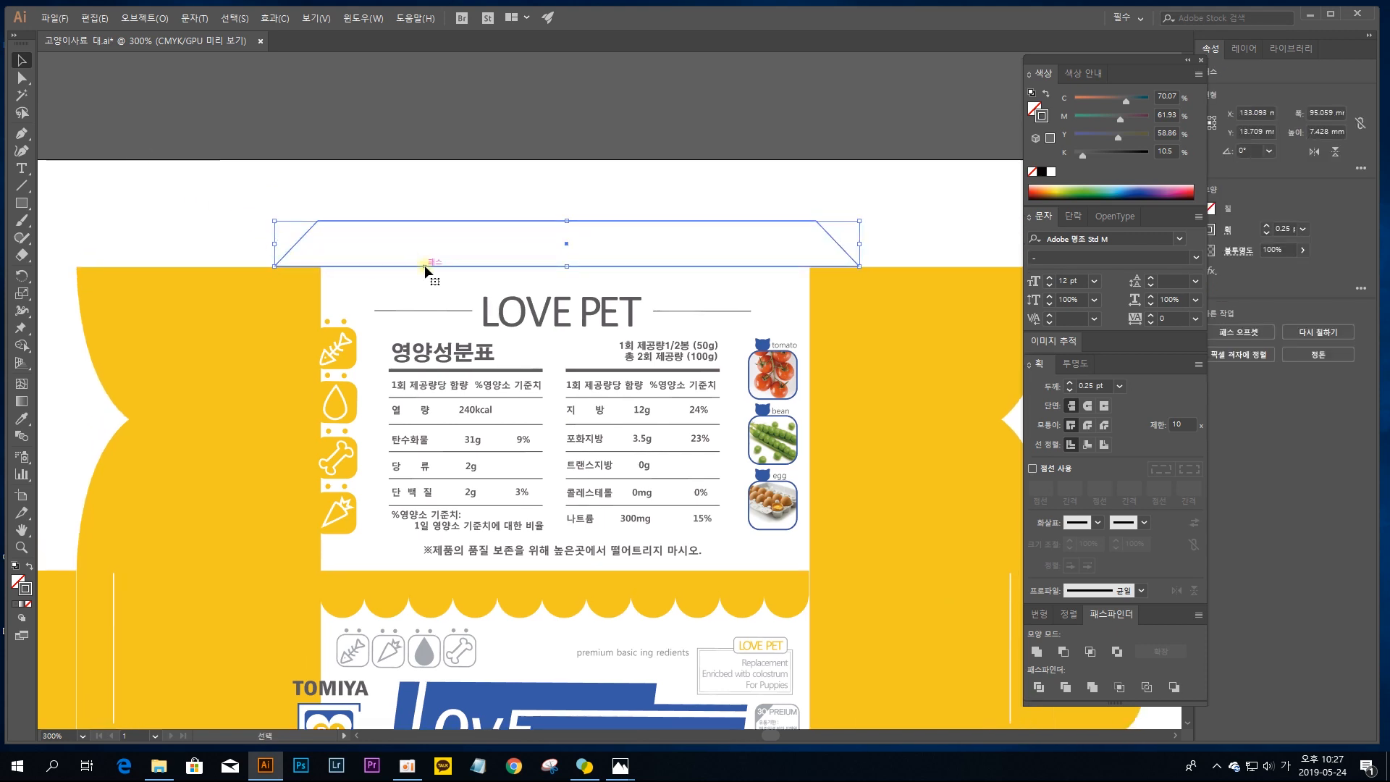
{"action": "double_click", "coordinate": [332, 220]}
{"action": "key", "text": "a"}
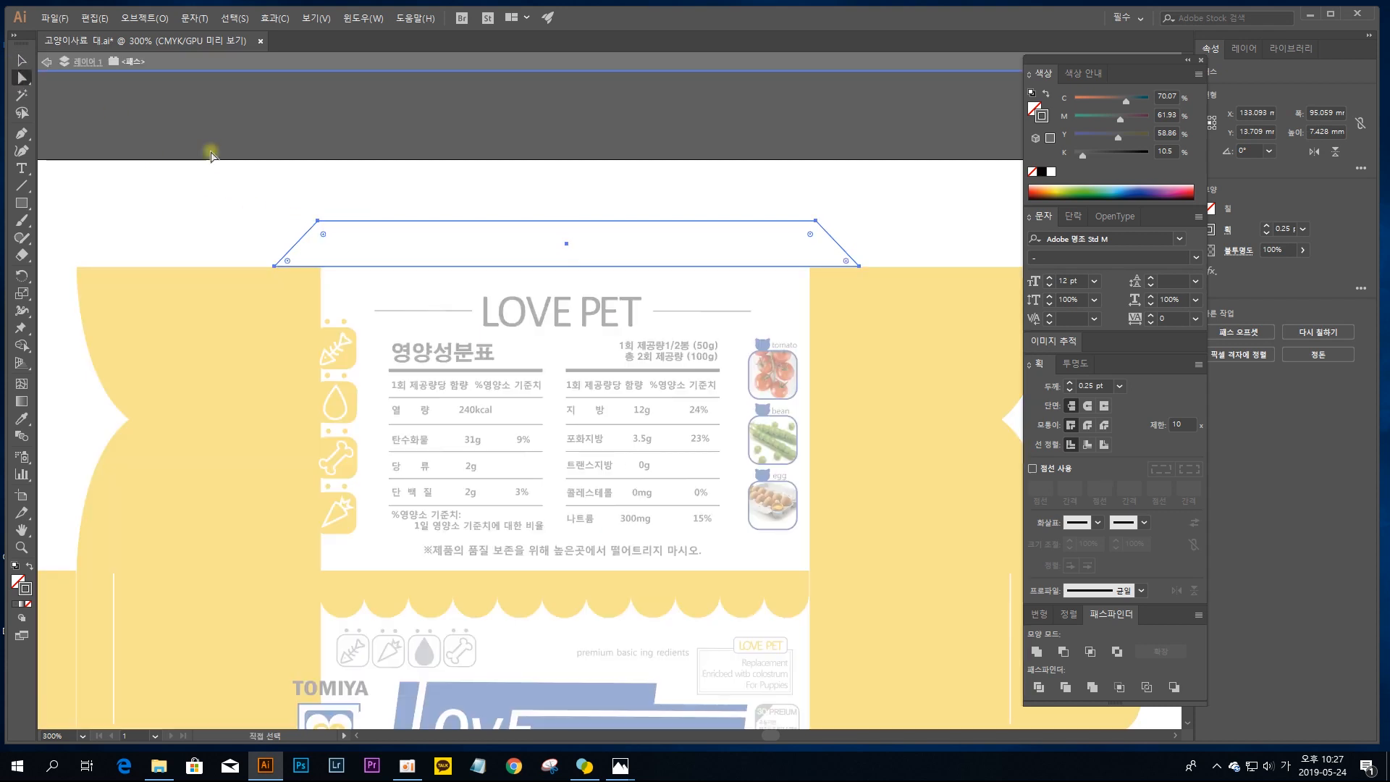
{"action": "left_click_drag", "start_coordinate": [295, 244], "coordinate": [89, 263]}
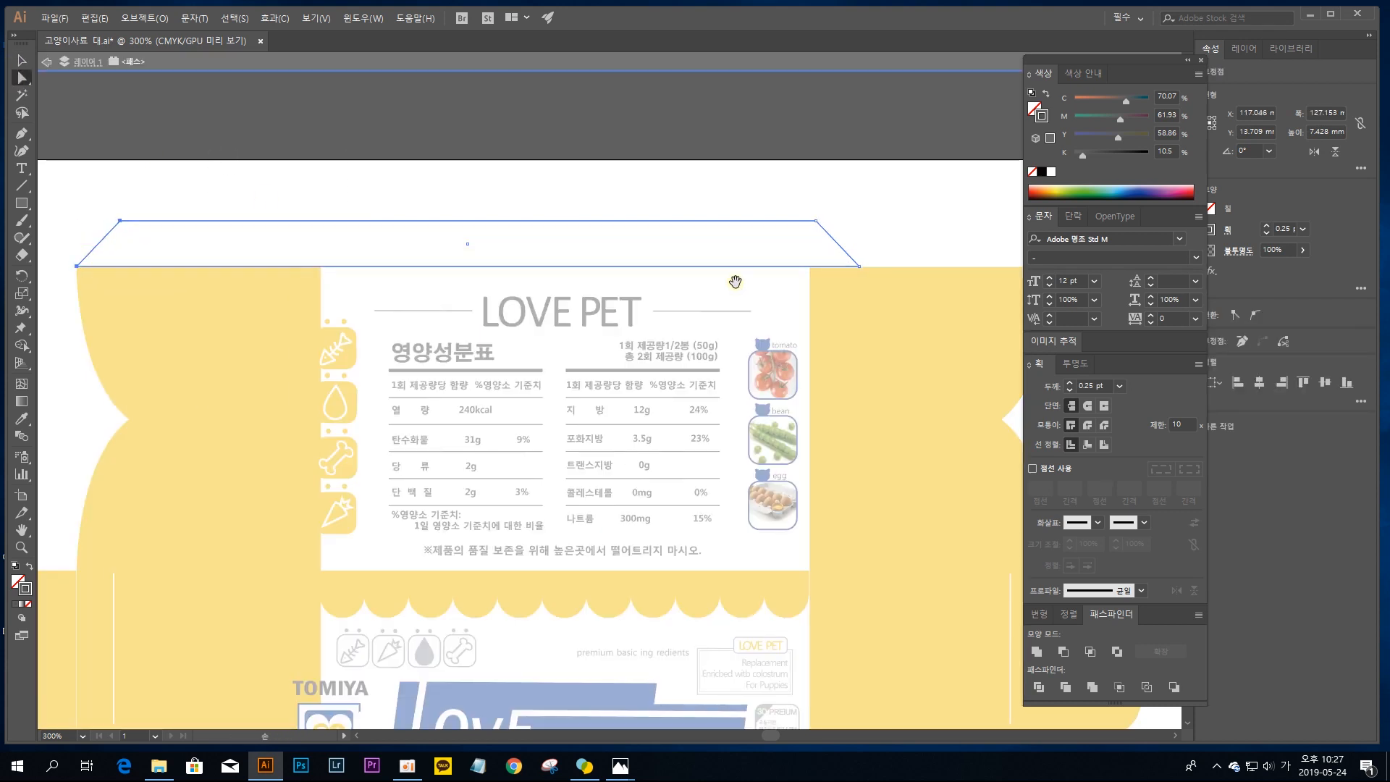
Step: Extend the flap's slanted right end to the right yellow panel's outer corner, about 159 mm overall, and leave isolation mode
{"action": "scroll", "coordinate": [600, 326], "scroll_direction": "right", "scroll_amount": 5}
{"action": "left_click_drag", "start_coordinate": [557, 271], "coordinate": [753, 268]}
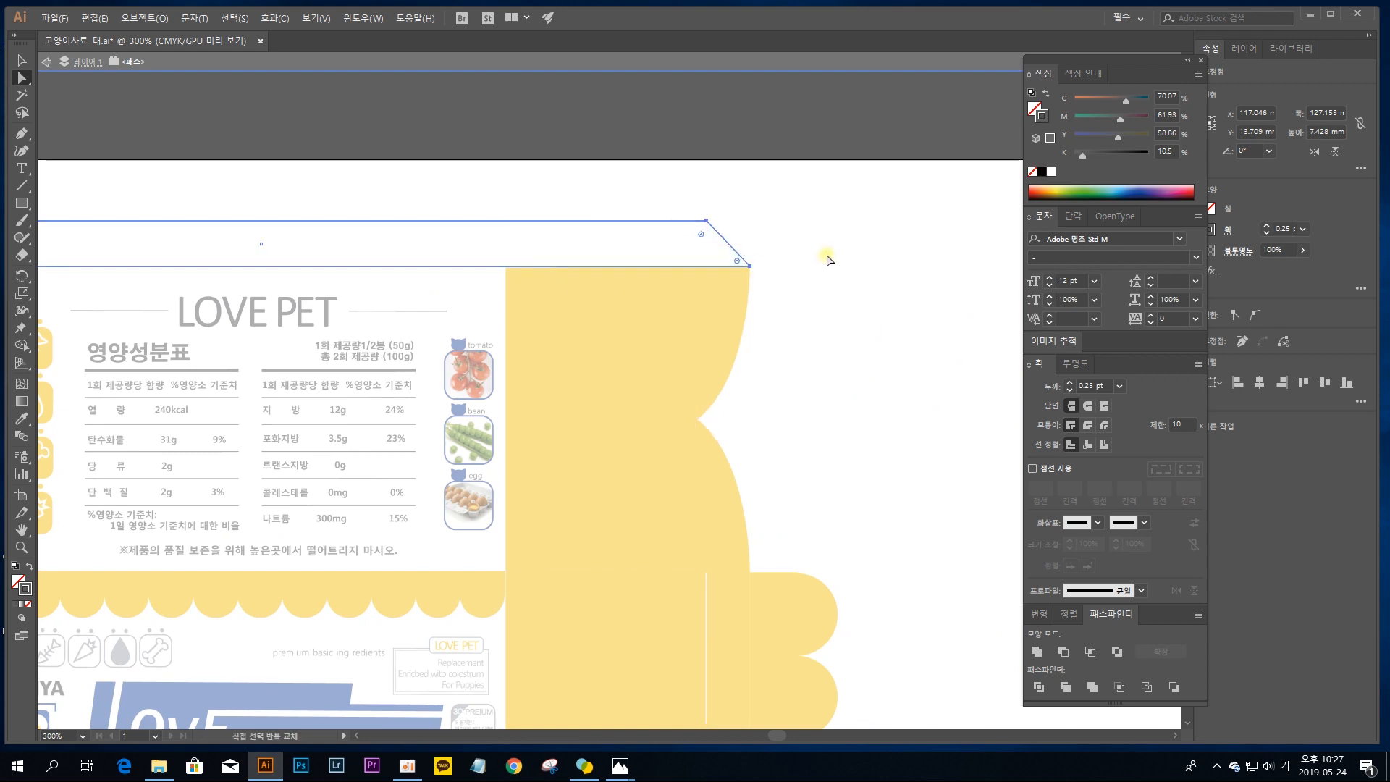
{"action": "left_click", "coordinate": [211, 186]}
{"action": "left_click", "coordinate": [24, 61]}
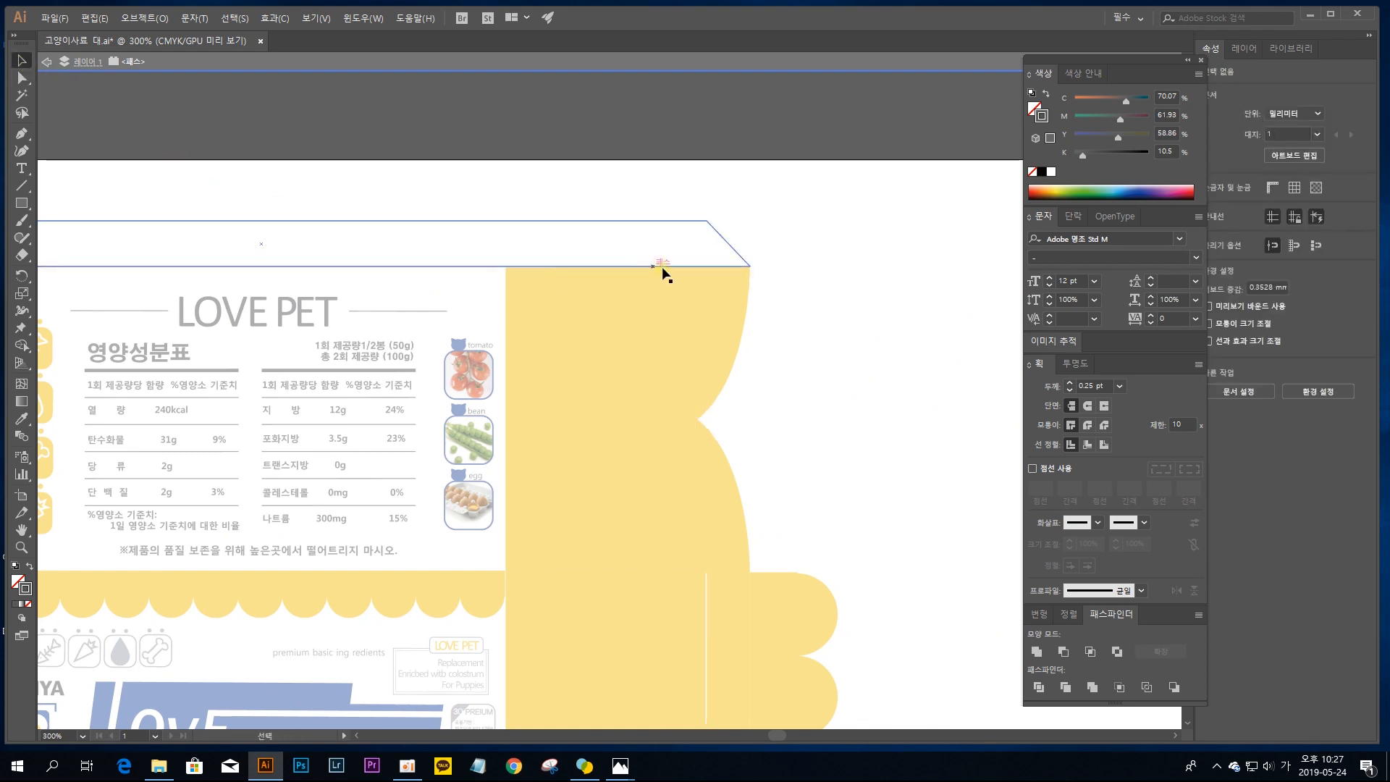
{"action": "left_click", "coordinate": [486, 181]}
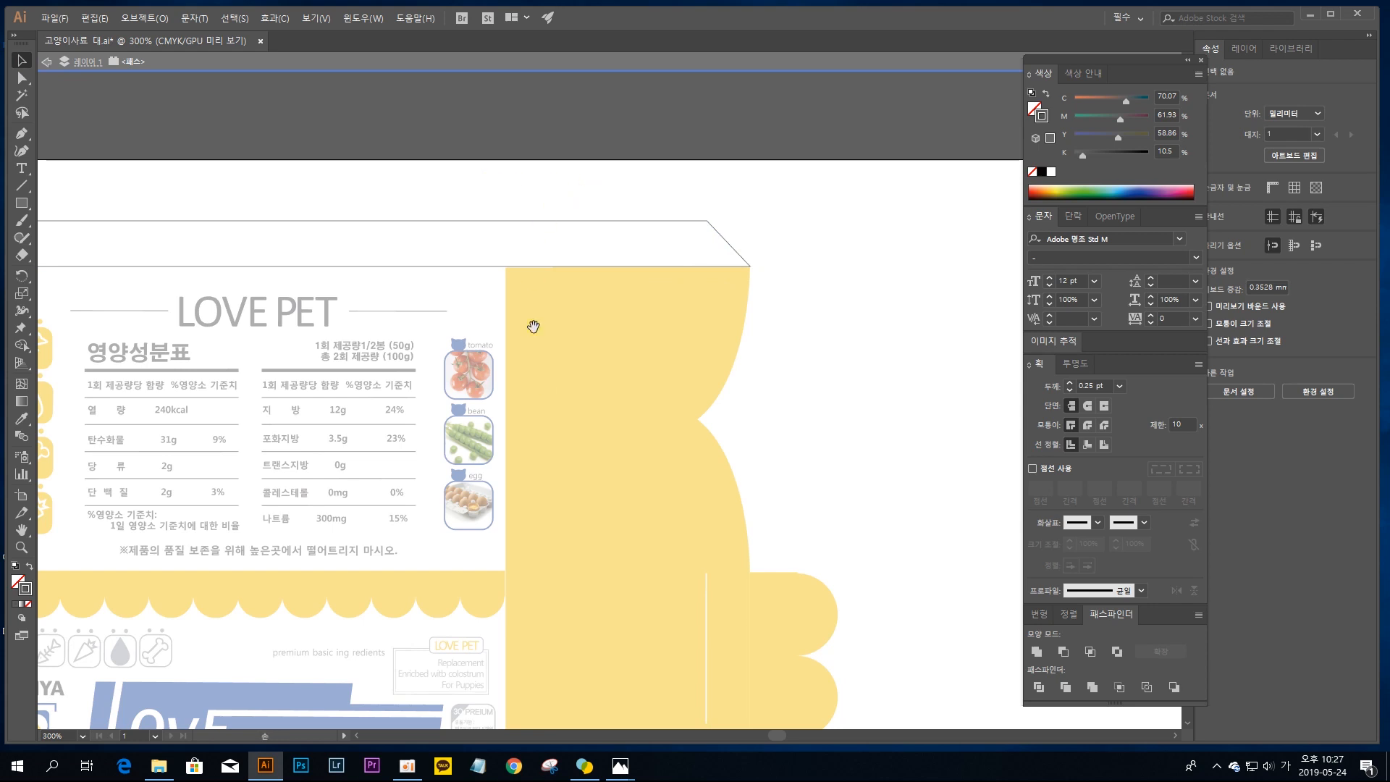
{"action": "scroll", "coordinate": [531, 323], "scroll_direction": "left", "scroll_amount": 4}
{"action": "double_click", "coordinate": [621, 185]}
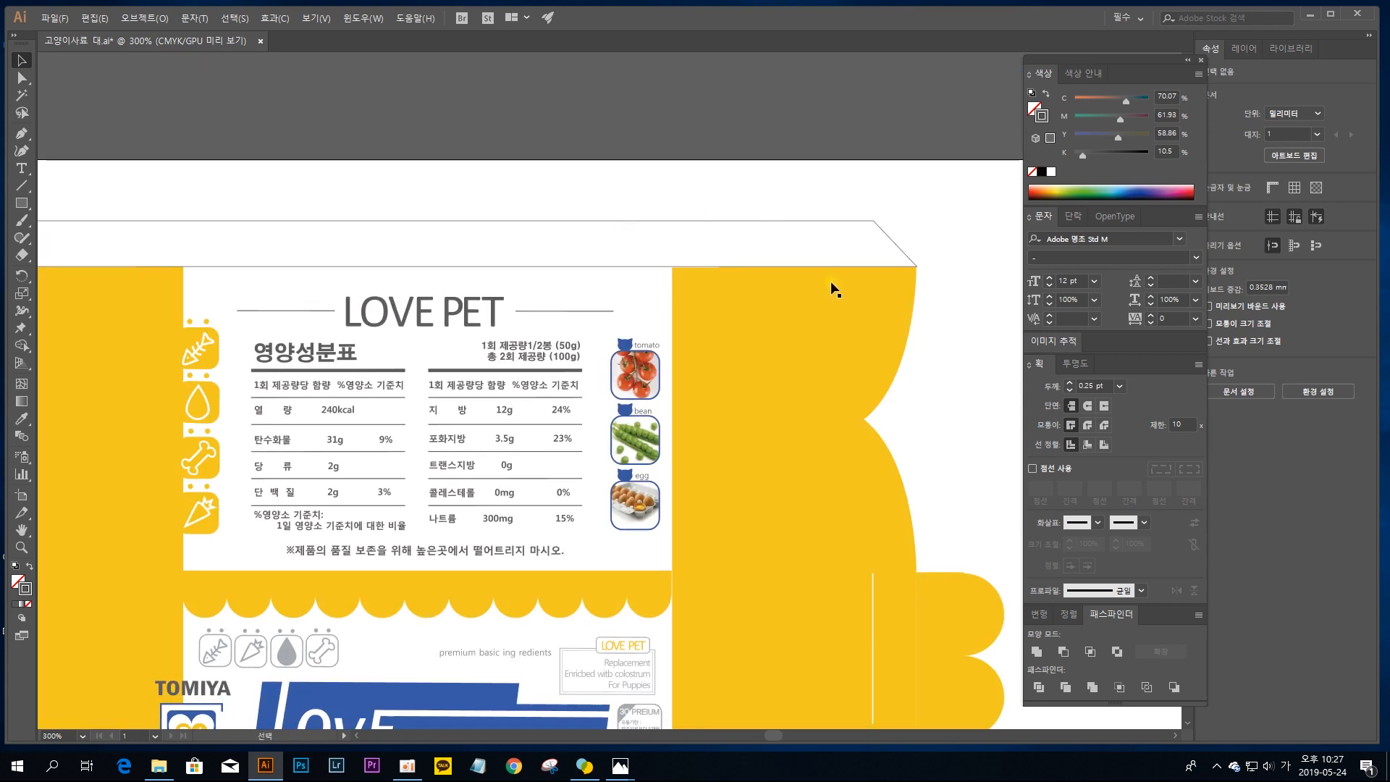
Step: Examine the nutrition facts table, its heading and the ingredient icons on the panel below the flap
{"action": "left_click_drag", "start_coordinate": [536, 355], "coordinate": [663, 245]}
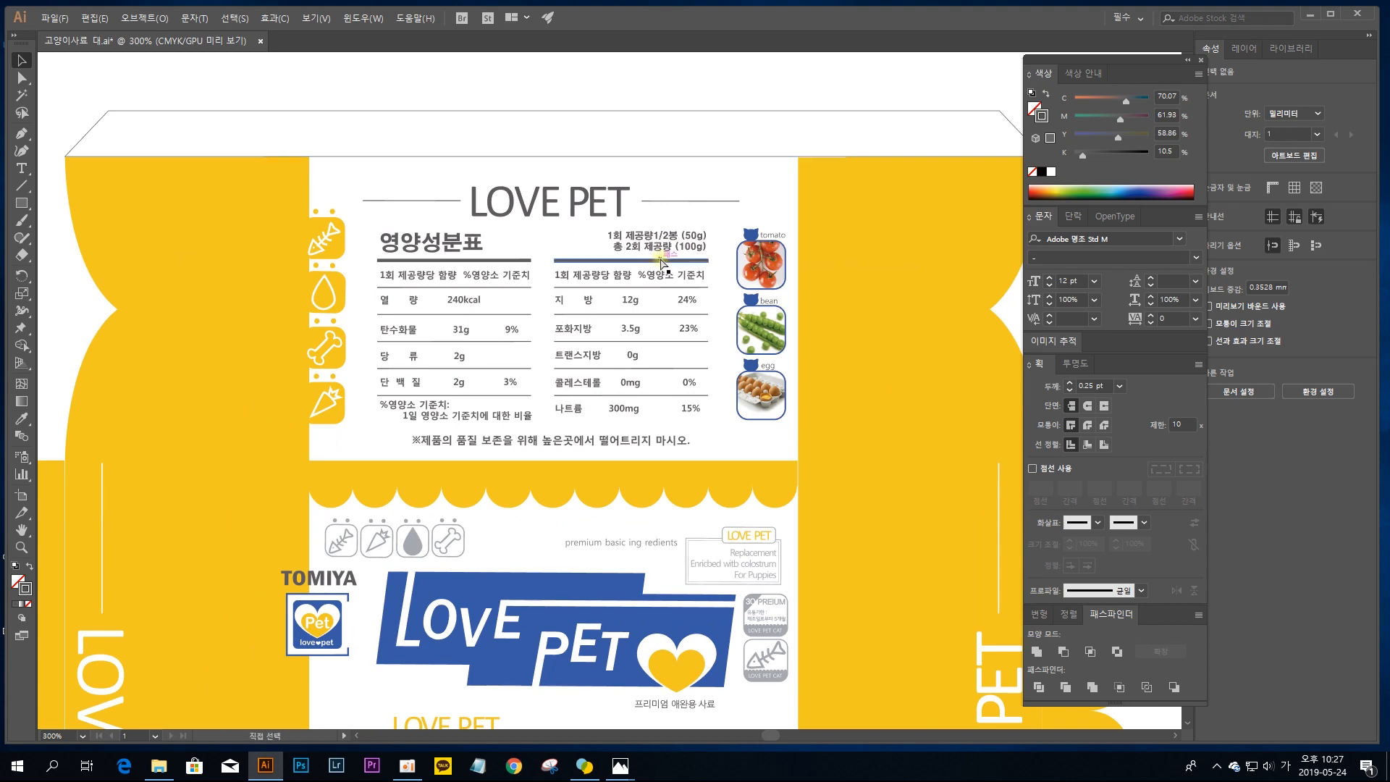
{"action": "key", "text": "ctrl+equal"}
{"action": "key", "text": "ctrl+equal"}
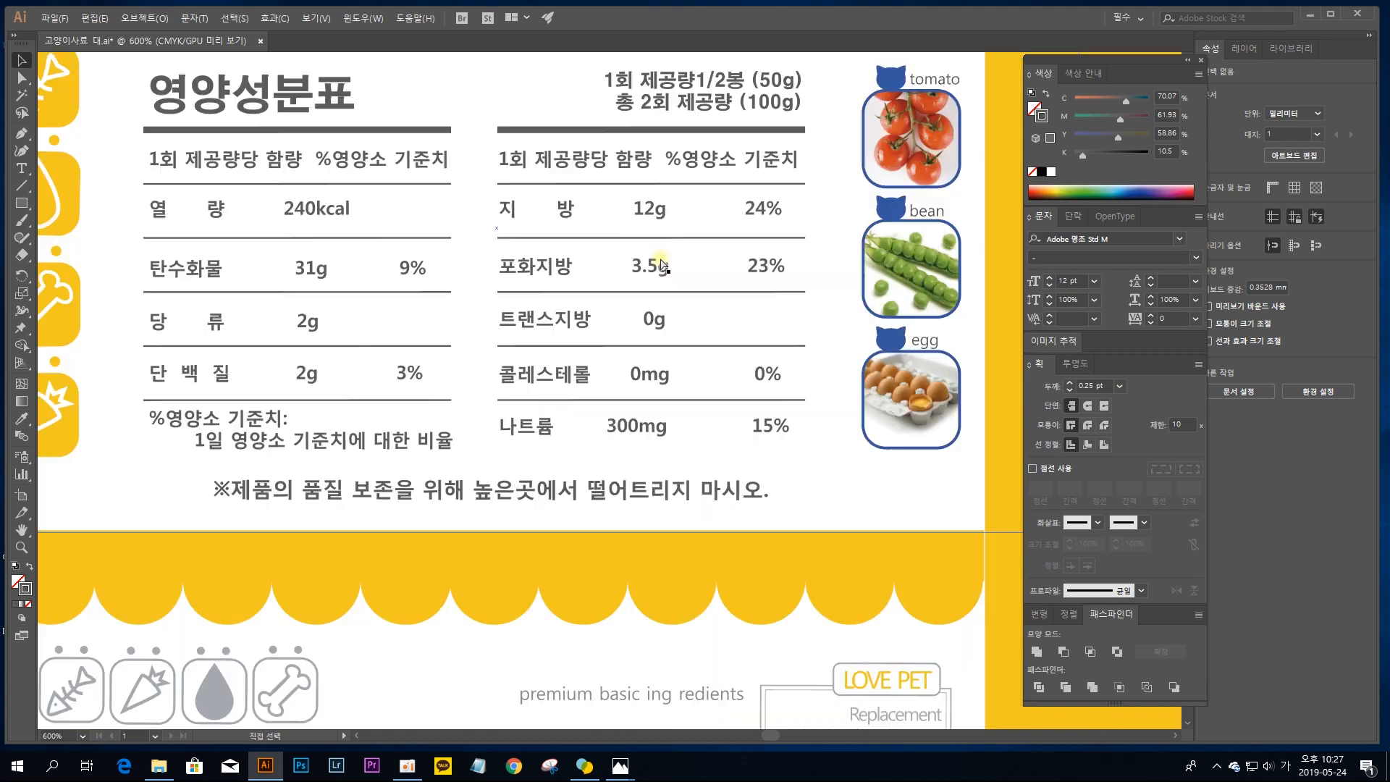
{"action": "left_click_drag", "start_coordinate": [475, 215], "coordinate": [703, 396]}
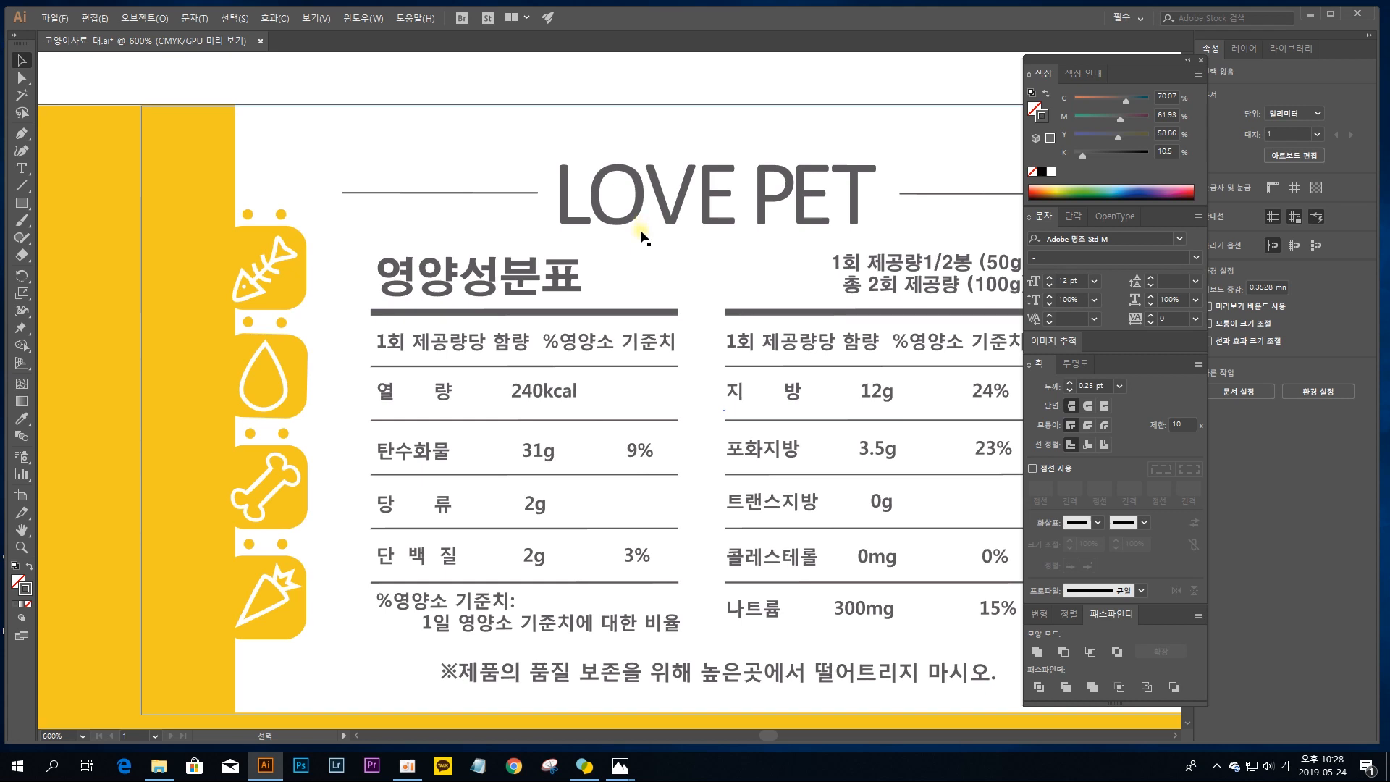
{"action": "left_click_drag", "start_coordinate": [605, 341], "coordinate": [713, 340]}
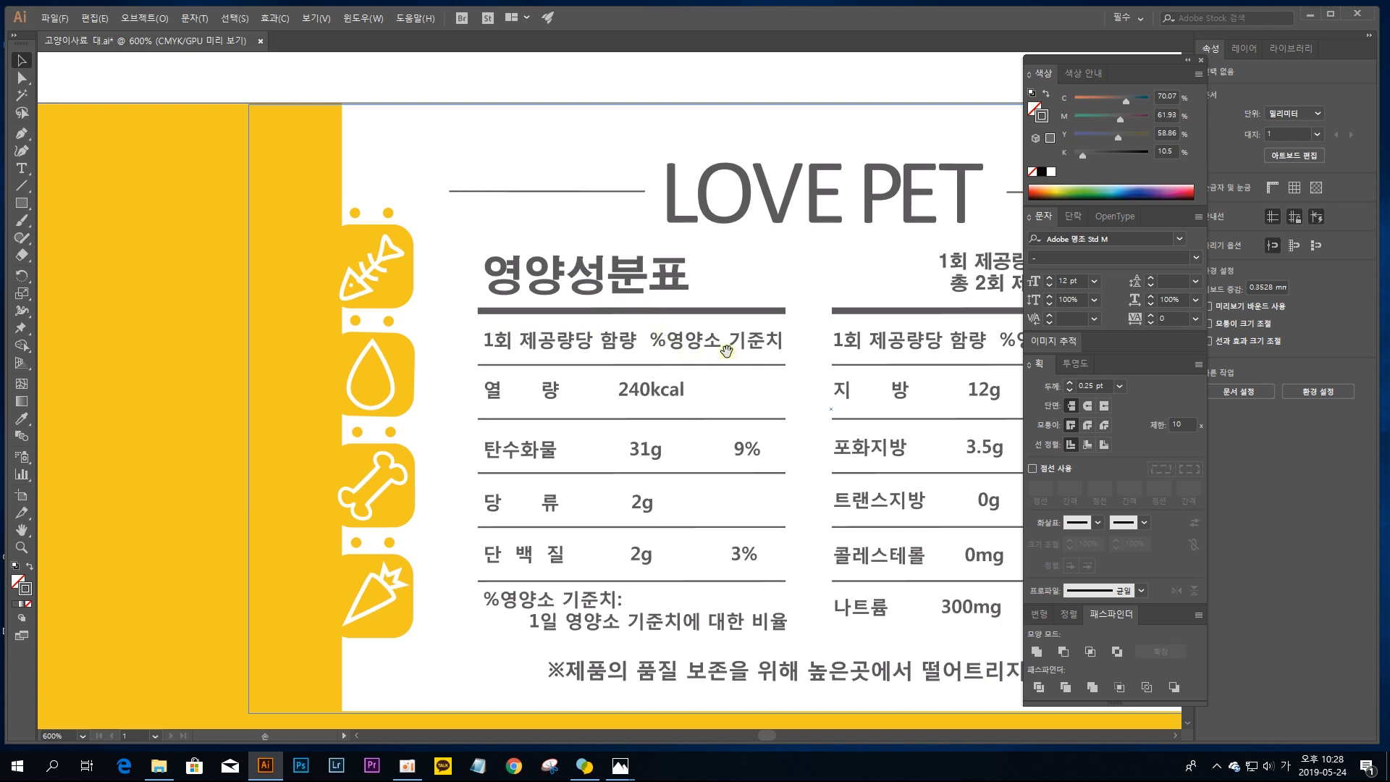
{"action": "left_click_drag", "start_coordinate": [707, 385], "coordinate": [624, 356]}
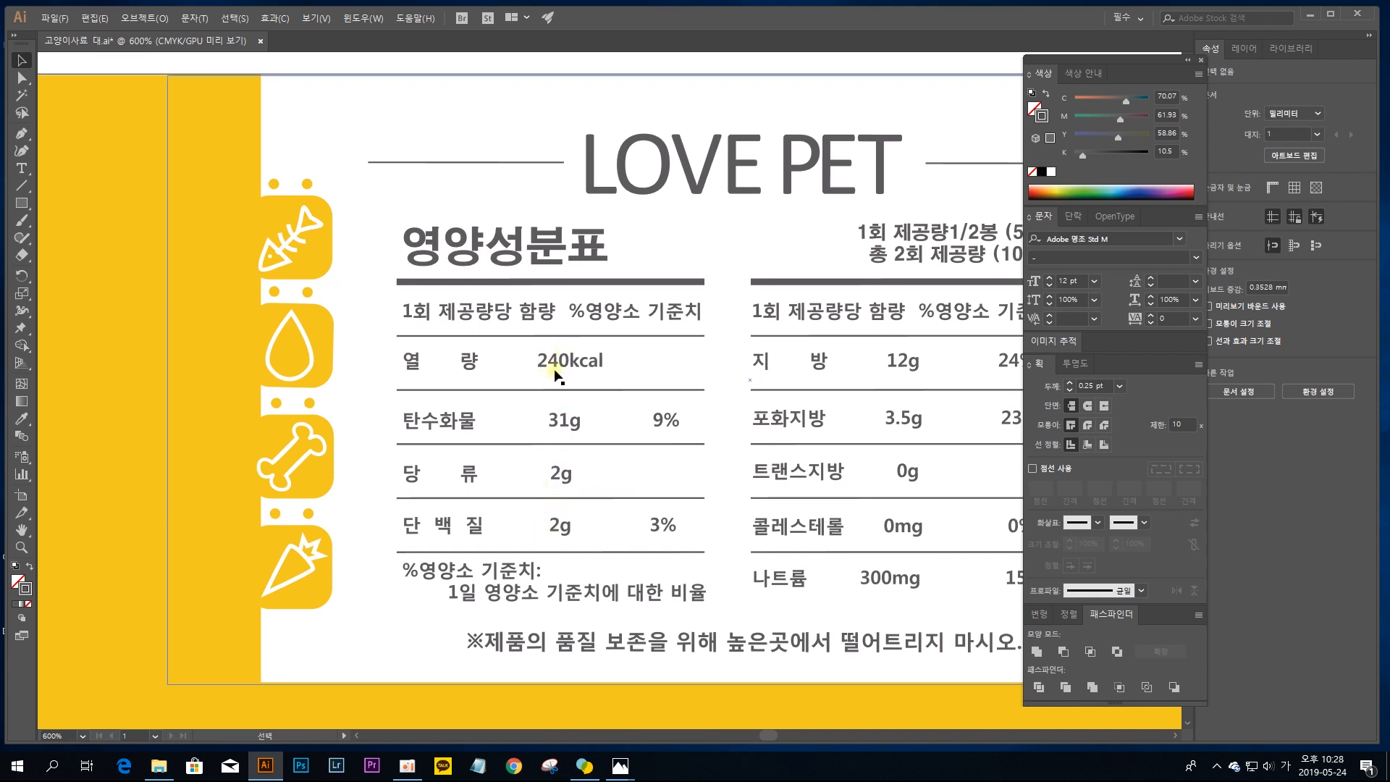
{"action": "left_click_drag", "start_coordinate": [582, 306], "coordinate": [500, 469]}
{"action": "left_click_drag", "start_coordinate": [757, 428], "coordinate": [646, 282]}
{"action": "scroll", "coordinate": [661, 398], "scroll_direction": "down", "scroll_amount": 2}
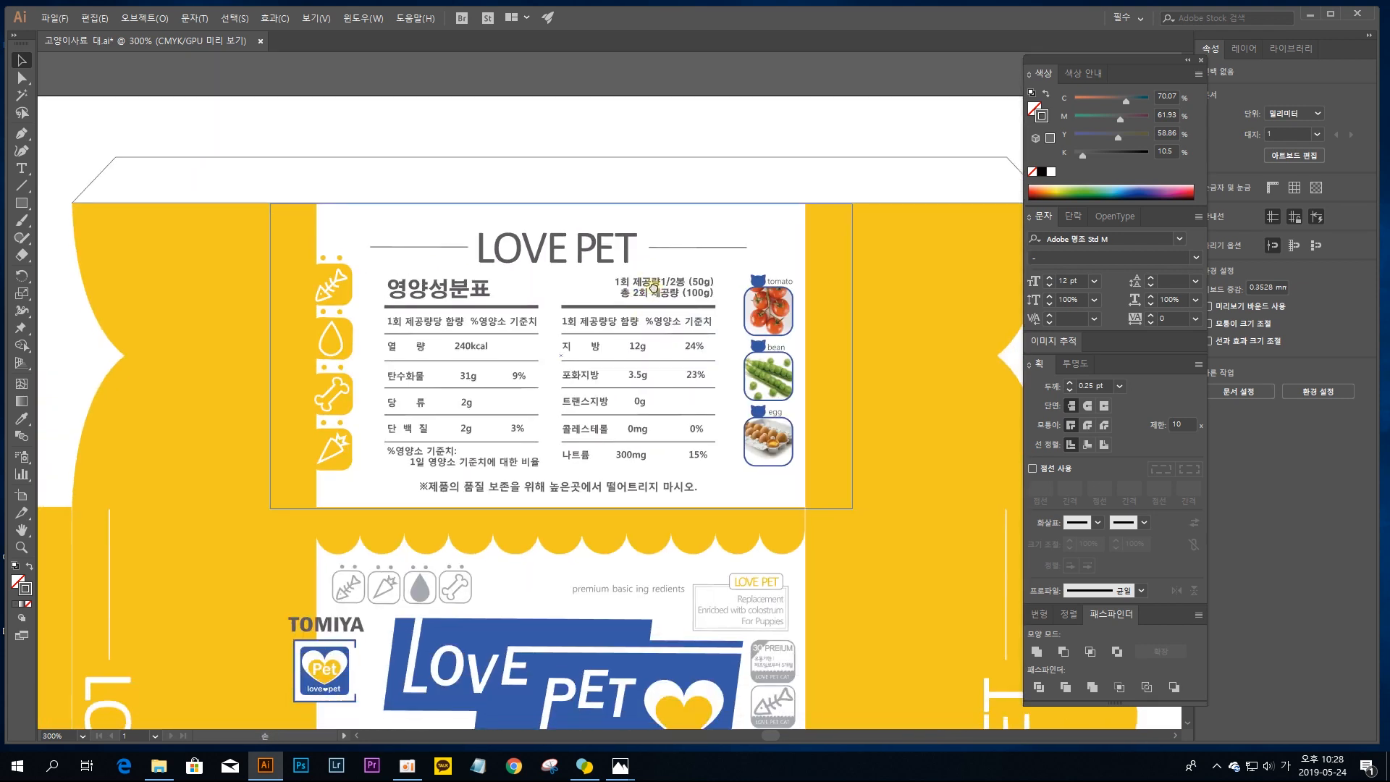
Step: Show the rulers and place a vertical guide through the horizontal centre of the glue flap
{"action": "left_click", "coordinate": [588, 158]}
{"action": "key", "text": "a"}
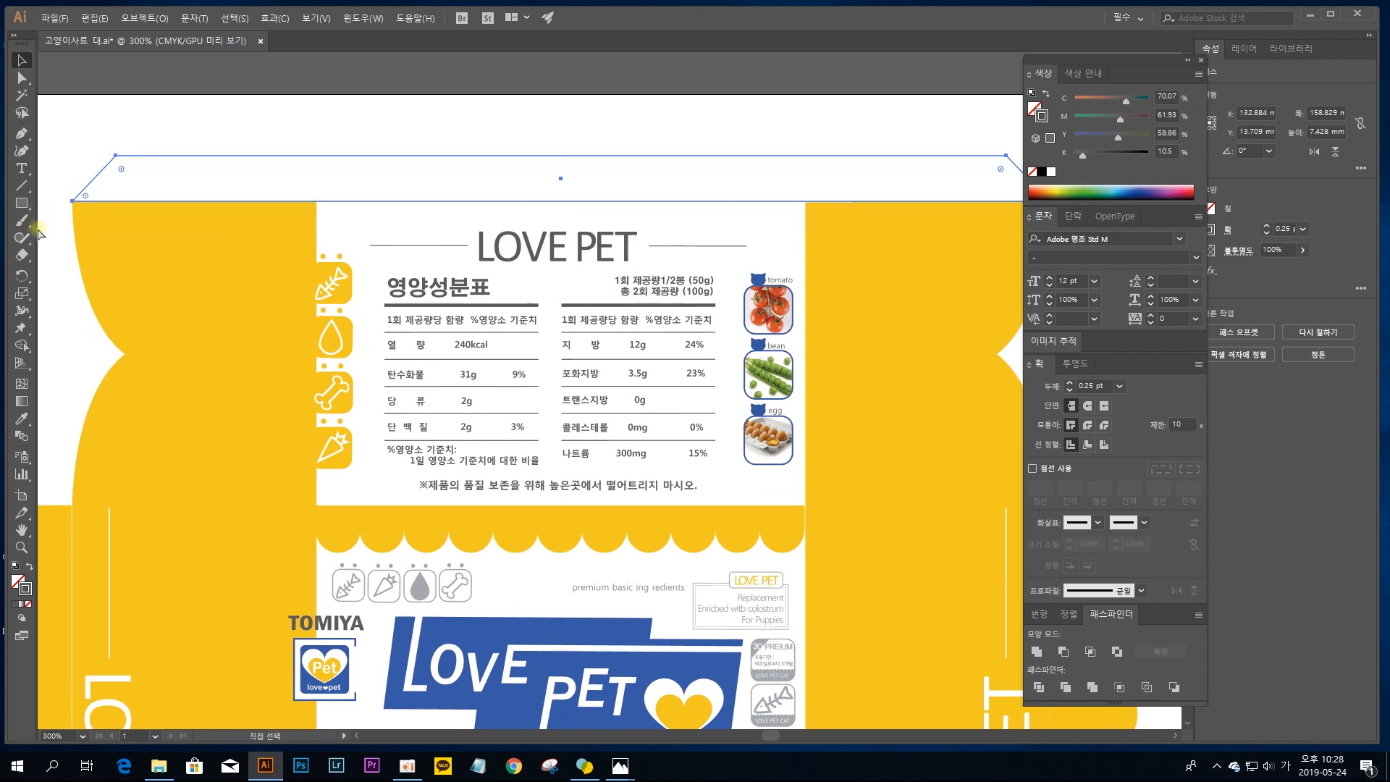
{"action": "key", "text": "ctrl+r"}
{"action": "key", "text": "v"}
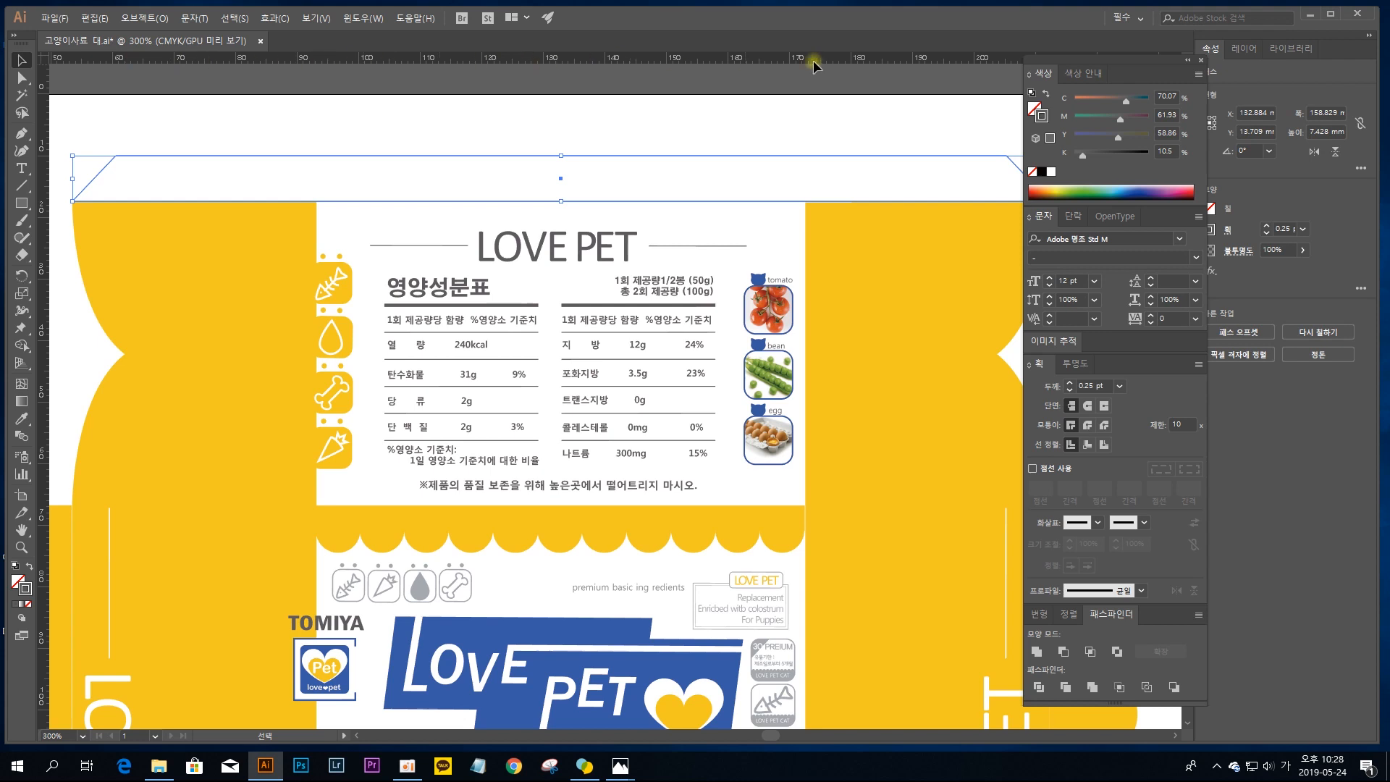
{"action": "left_click_drag", "start_coordinate": [45, 299], "coordinate": [560, 202]}
{"action": "left_click", "coordinate": [560, 202]}
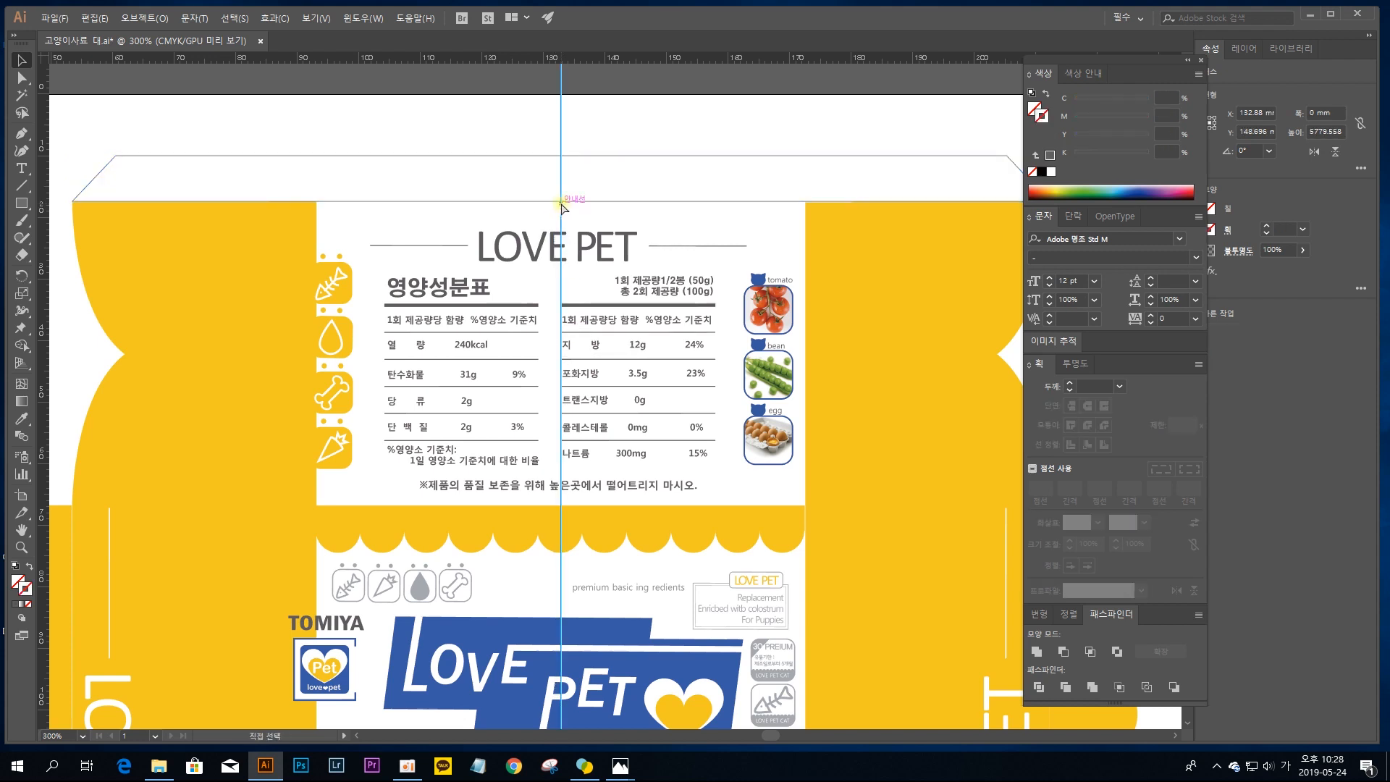
Step: Examine the nutrition panel and the front-panel artwork against the vertical centre guide
{"action": "left_click", "coordinate": [633, 131]}
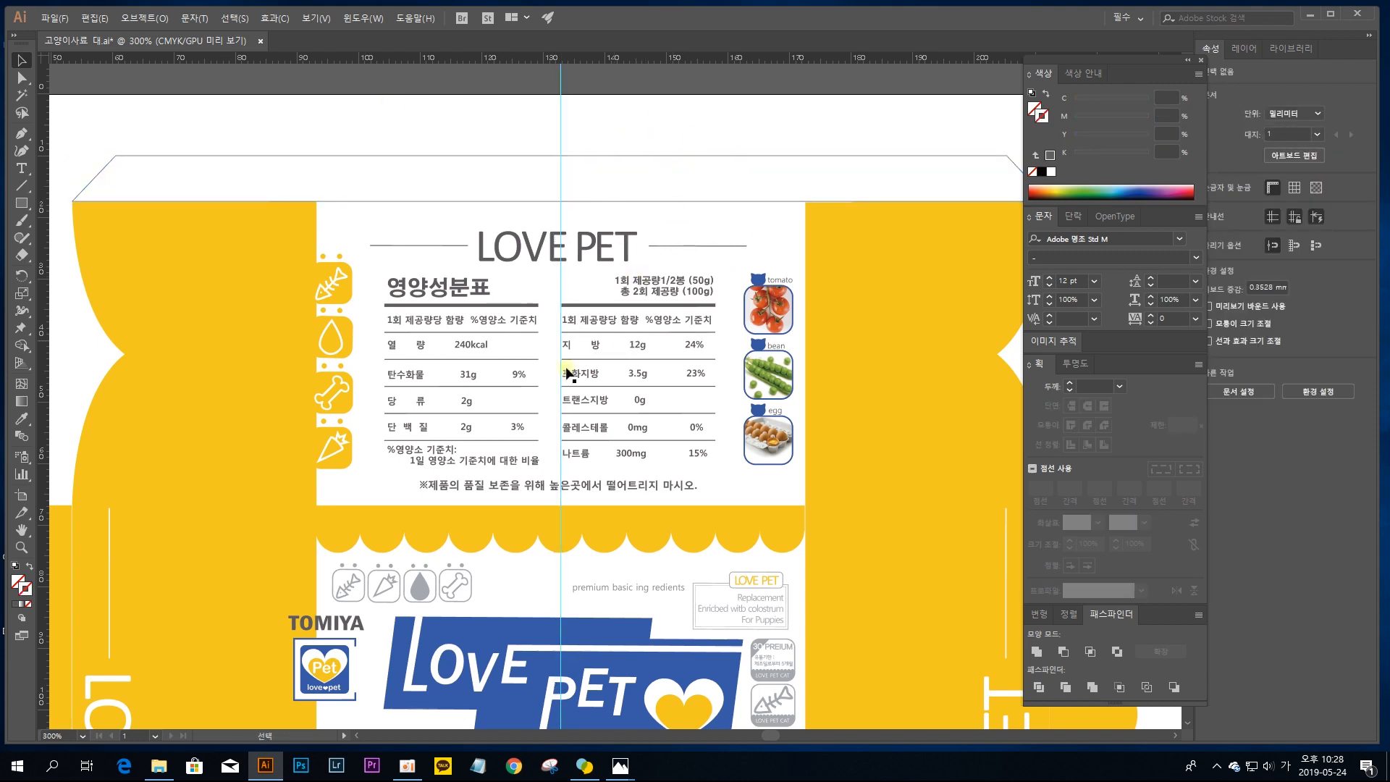
{"action": "left_click_drag", "start_coordinate": [538, 253], "coordinate": [537, 165]}
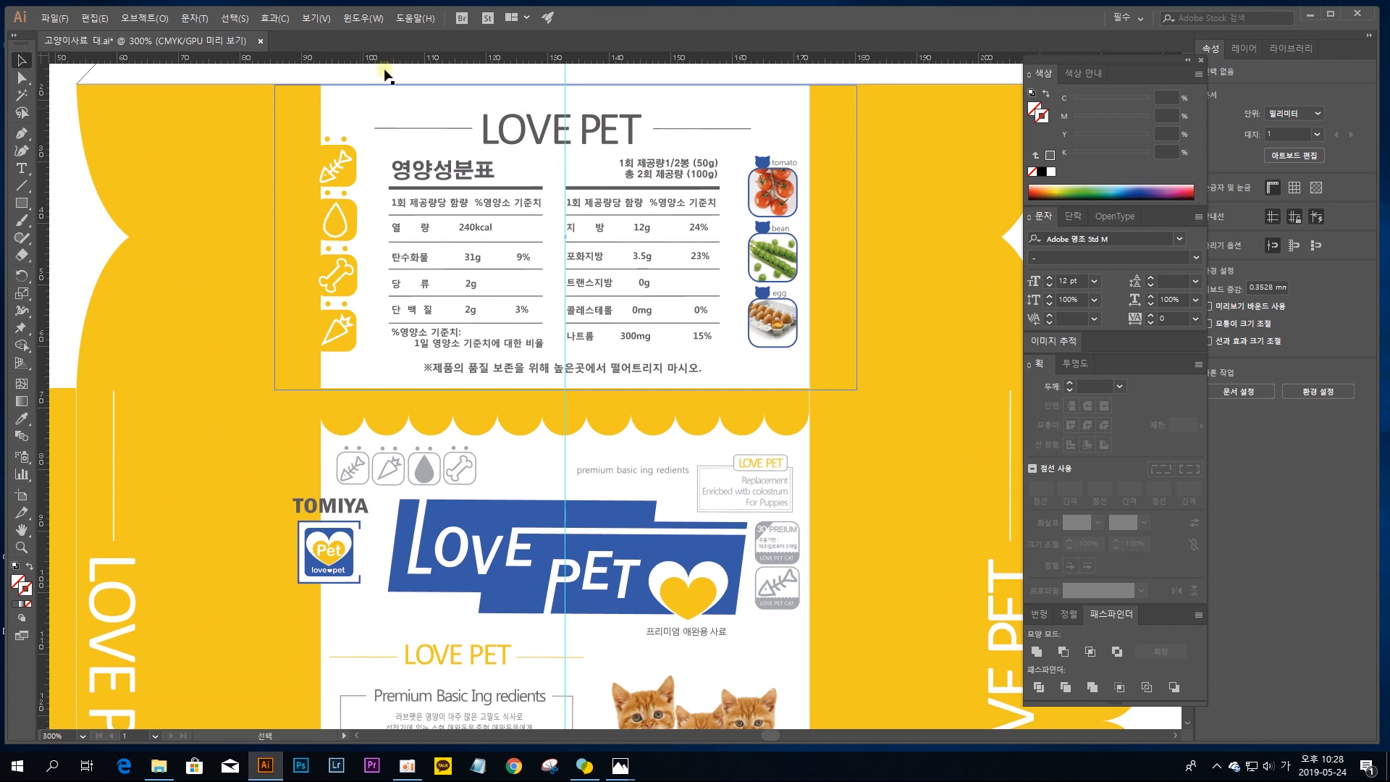
{"action": "left_click_drag", "start_coordinate": [652, 282], "coordinate": [639, 394]}
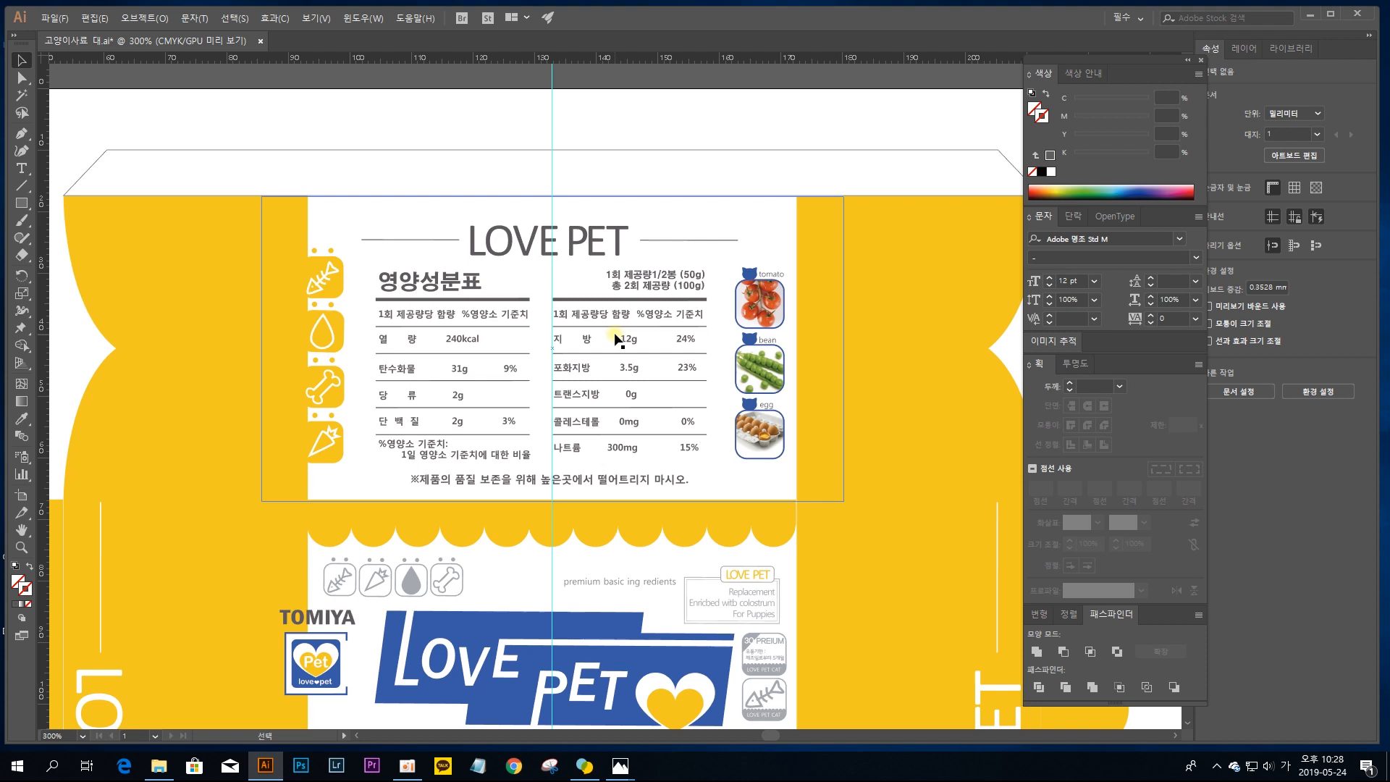
{"action": "key", "text": "ctrl+a"}
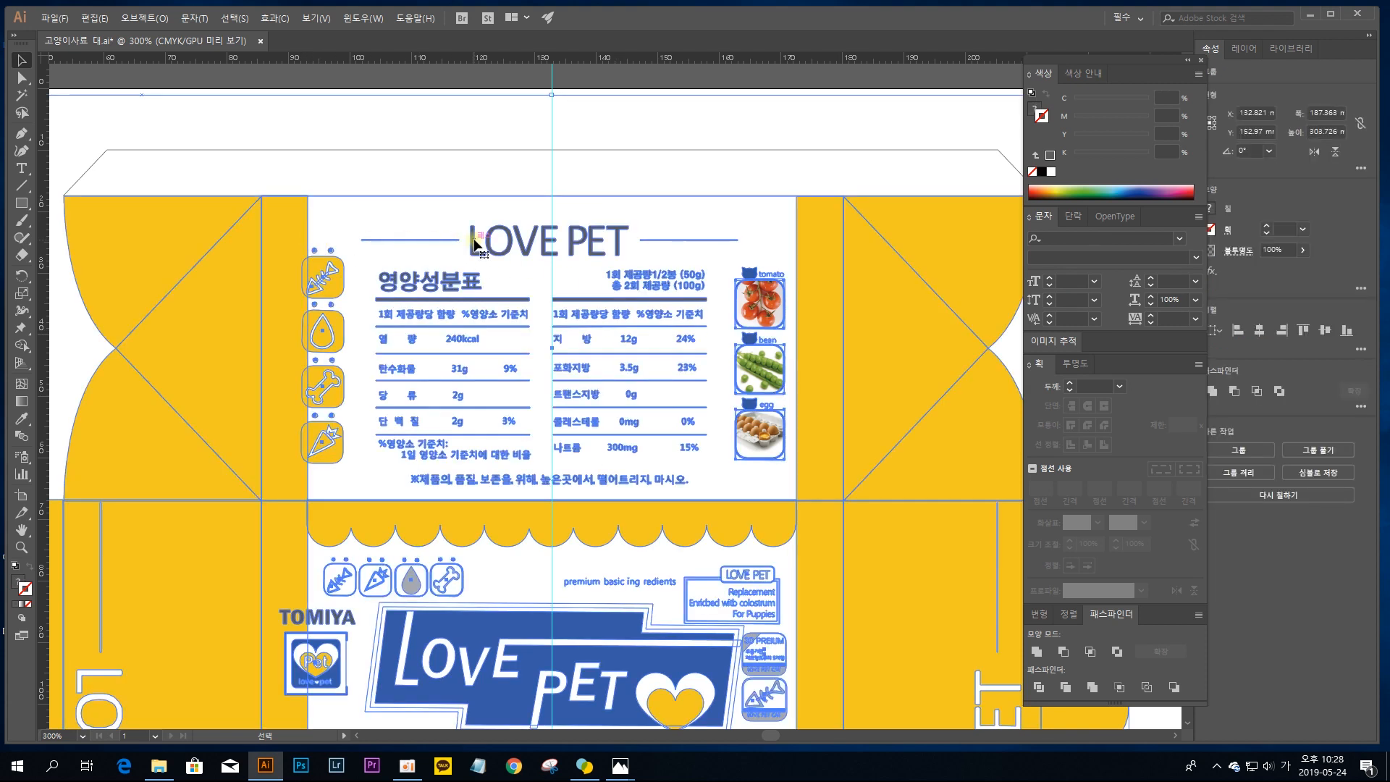
{"action": "key", "text": "ctrl+="}
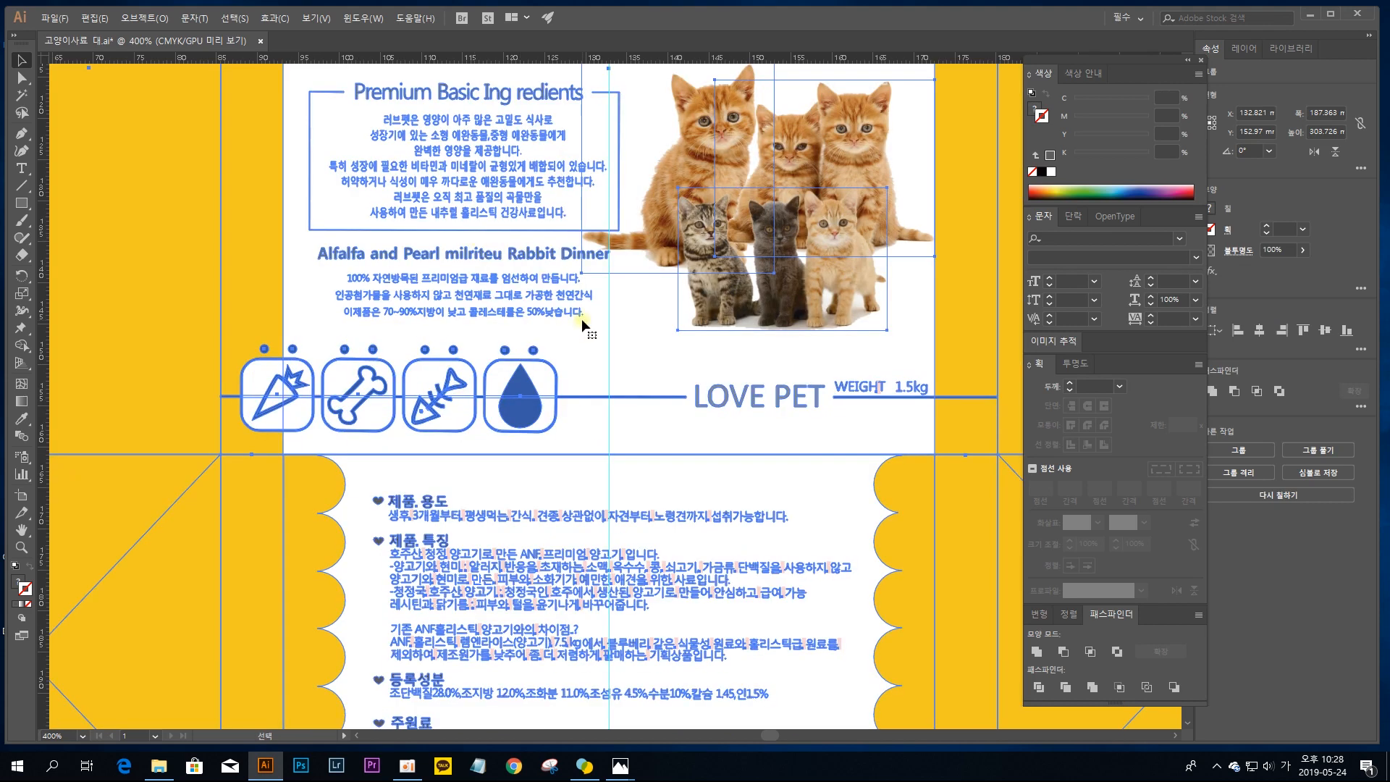
{"action": "scroll", "coordinate": [581, 319], "scroll_direction": "up", "scroll_amount": 8}
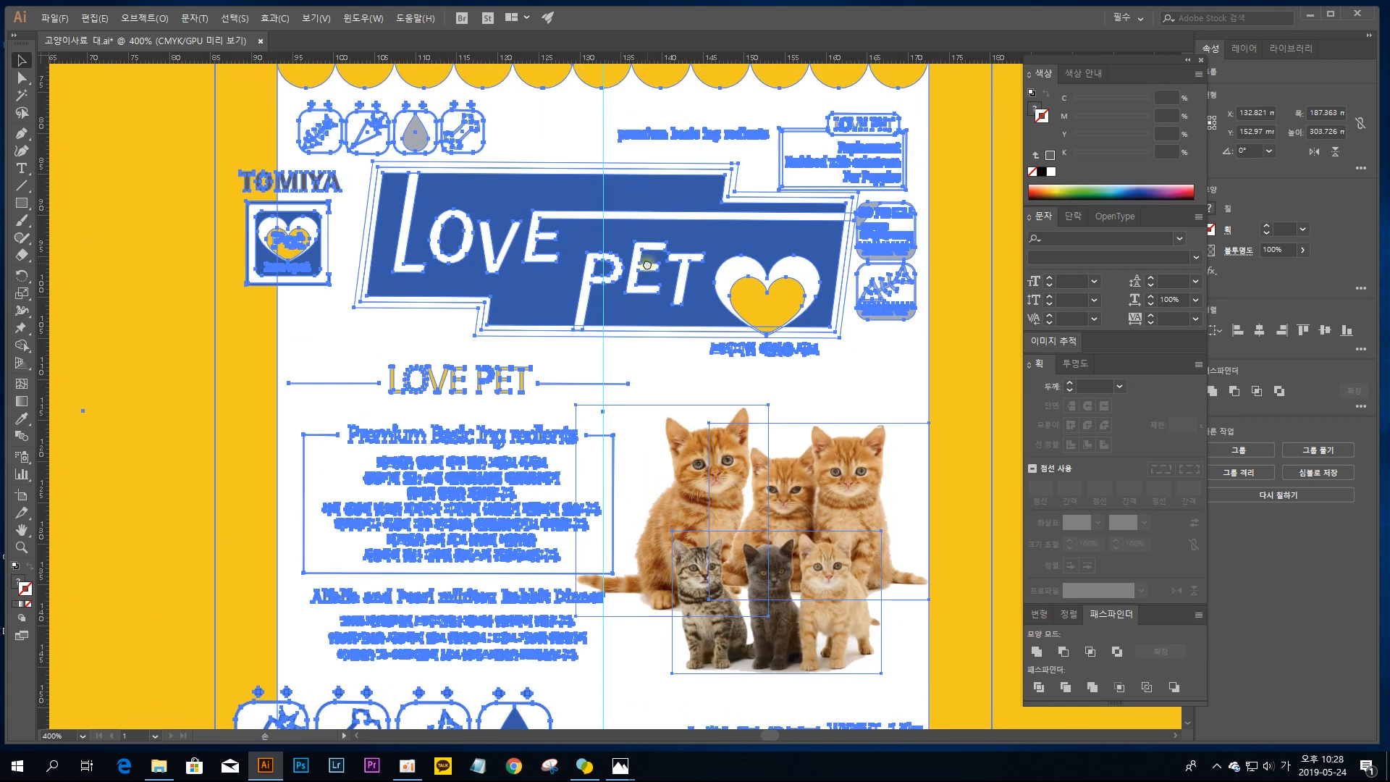
{"action": "scroll", "coordinate": [647, 264], "scroll_direction": "up", "scroll_amount": 14}
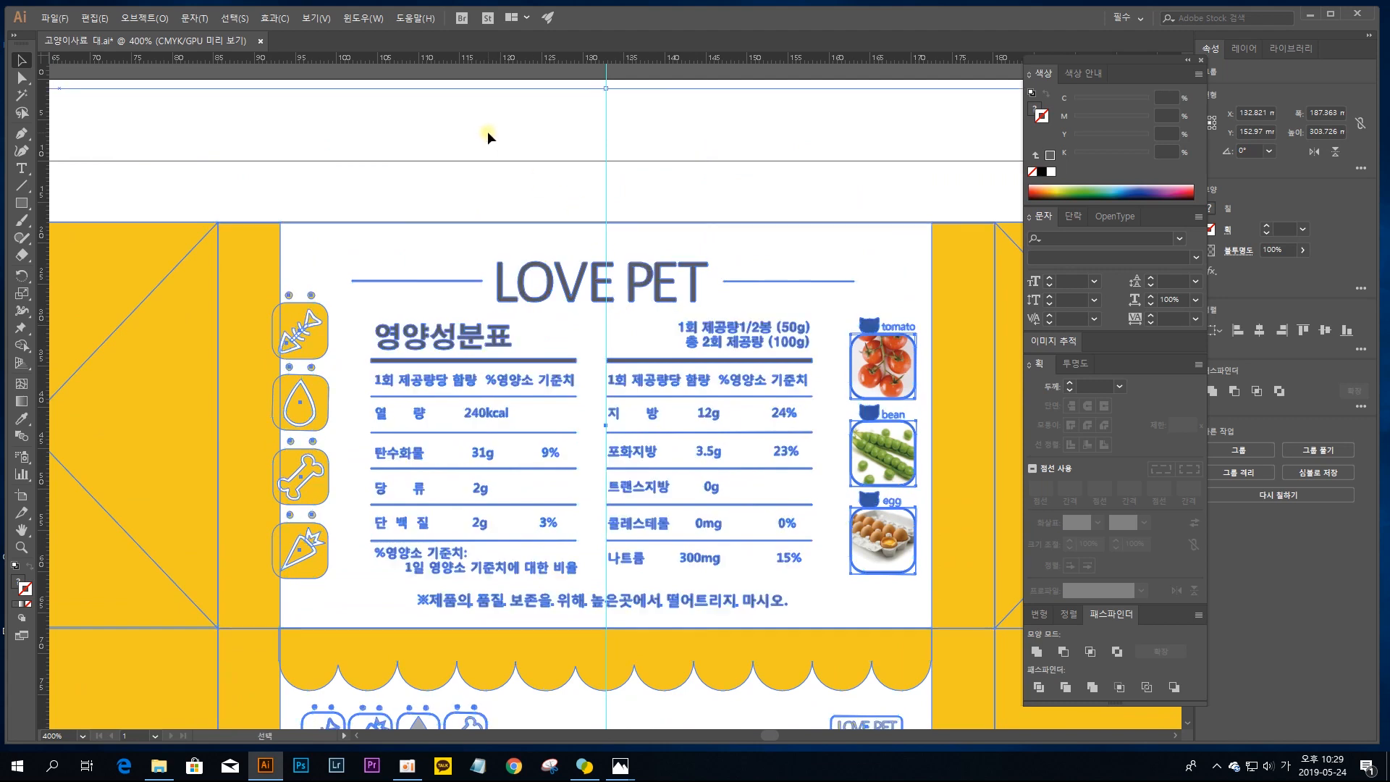
{"action": "left_click", "coordinate": [488, 132]}
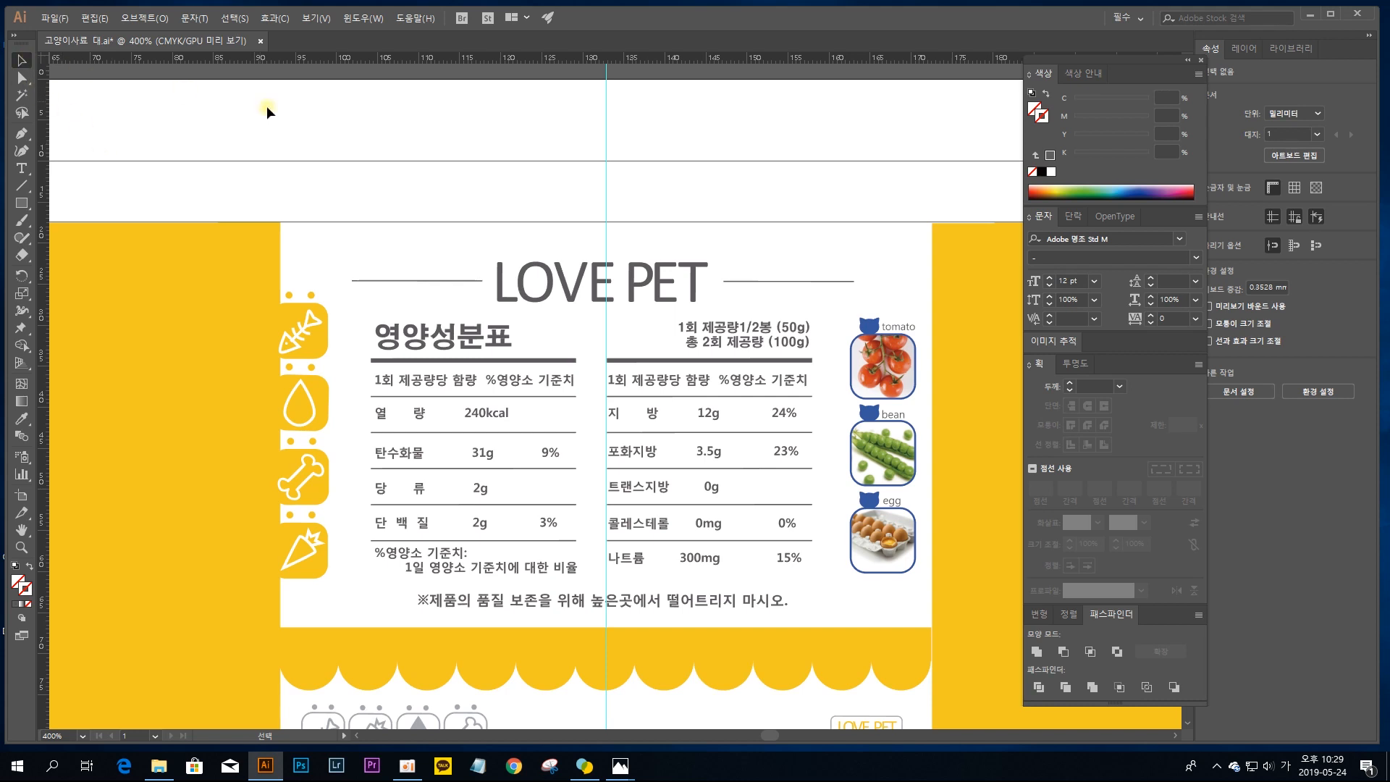
{"action": "left_click_drag", "start_coordinate": [366, 333], "coordinate": [287, 262]}
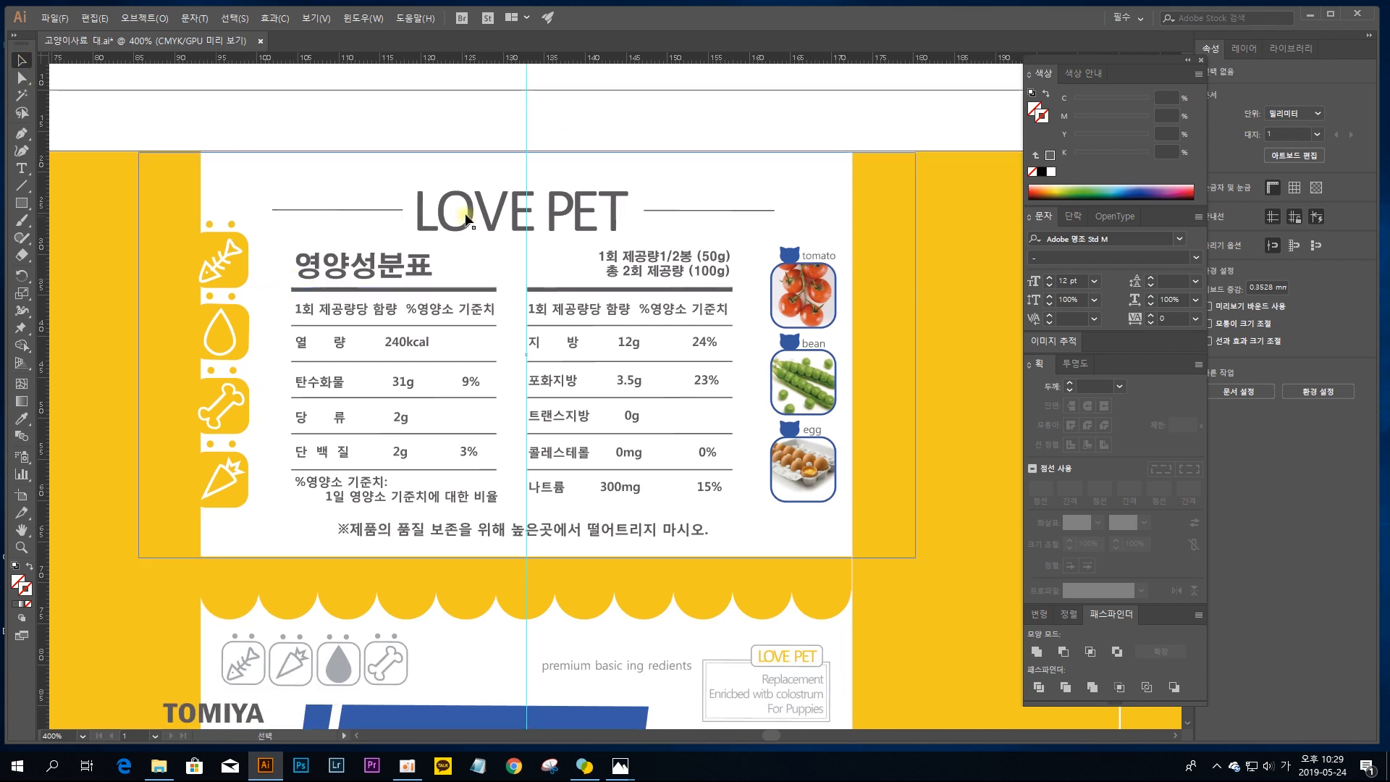
Step: Select all the box artwork, ungroup it through two nested levels, and clear the selection
{"action": "key", "text": "ctrl+a"}
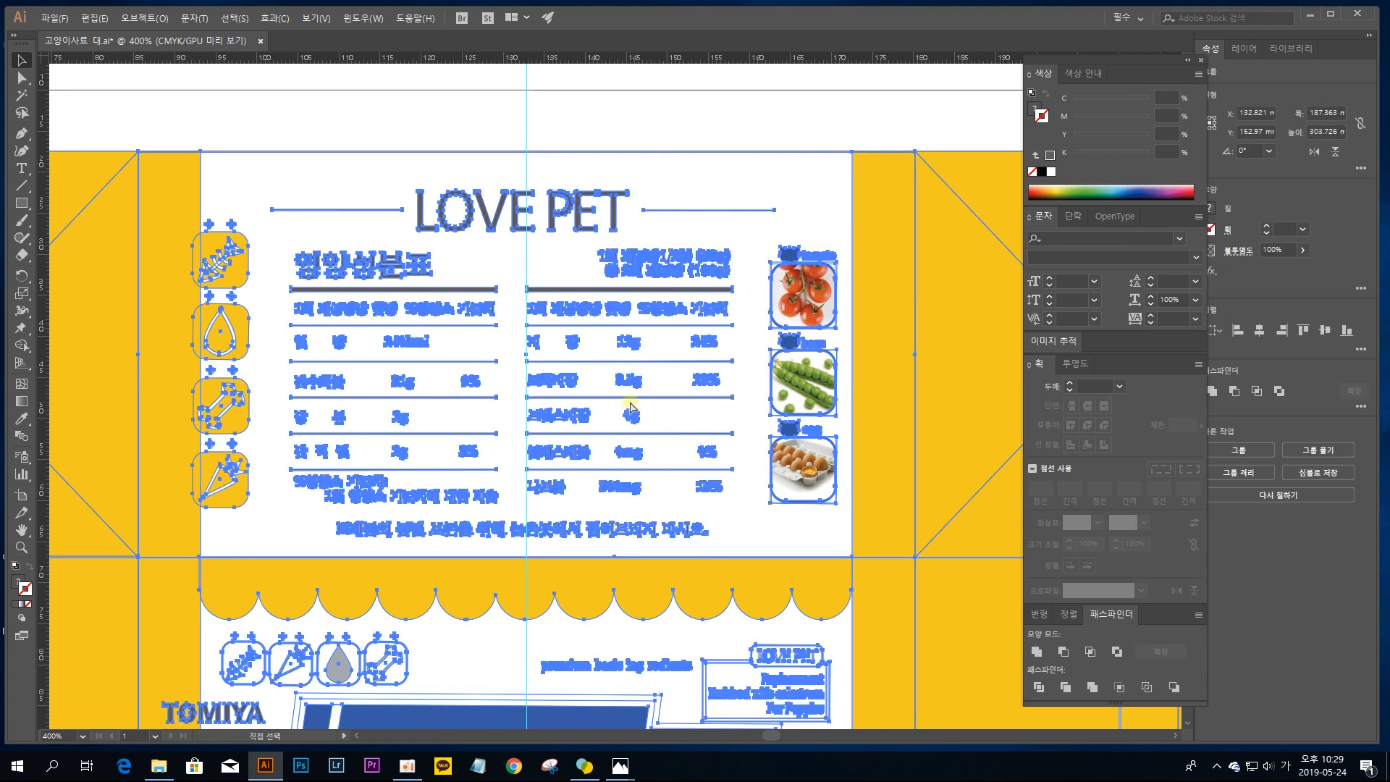
{"action": "key", "text": "ctrl+minus"}
{"action": "key", "text": "ctrl+minus"}
{"action": "key", "text": "ctrl+minus"}
{"action": "left_click_drag", "start_coordinate": [720, 376], "coordinate": [698, 591]}
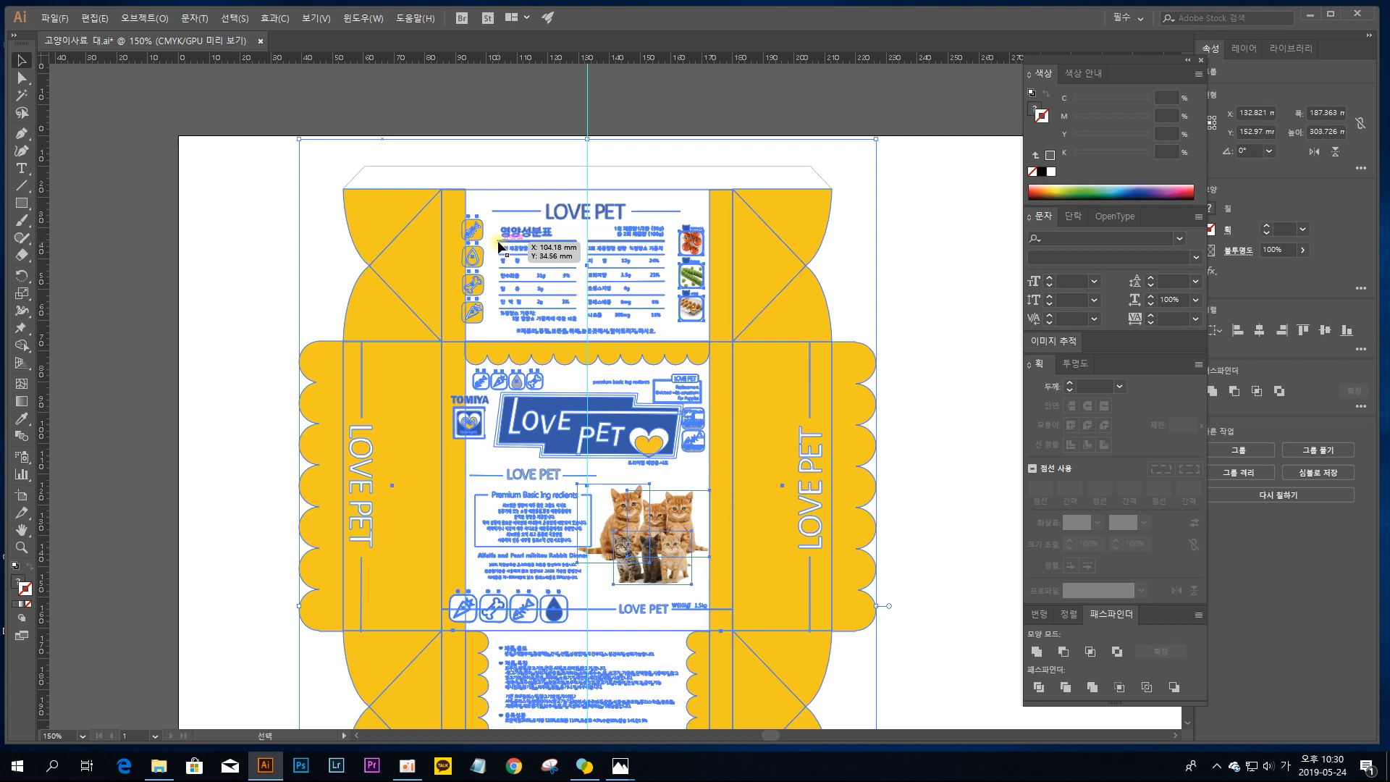
{"action": "right_click", "coordinate": [388, 194]}
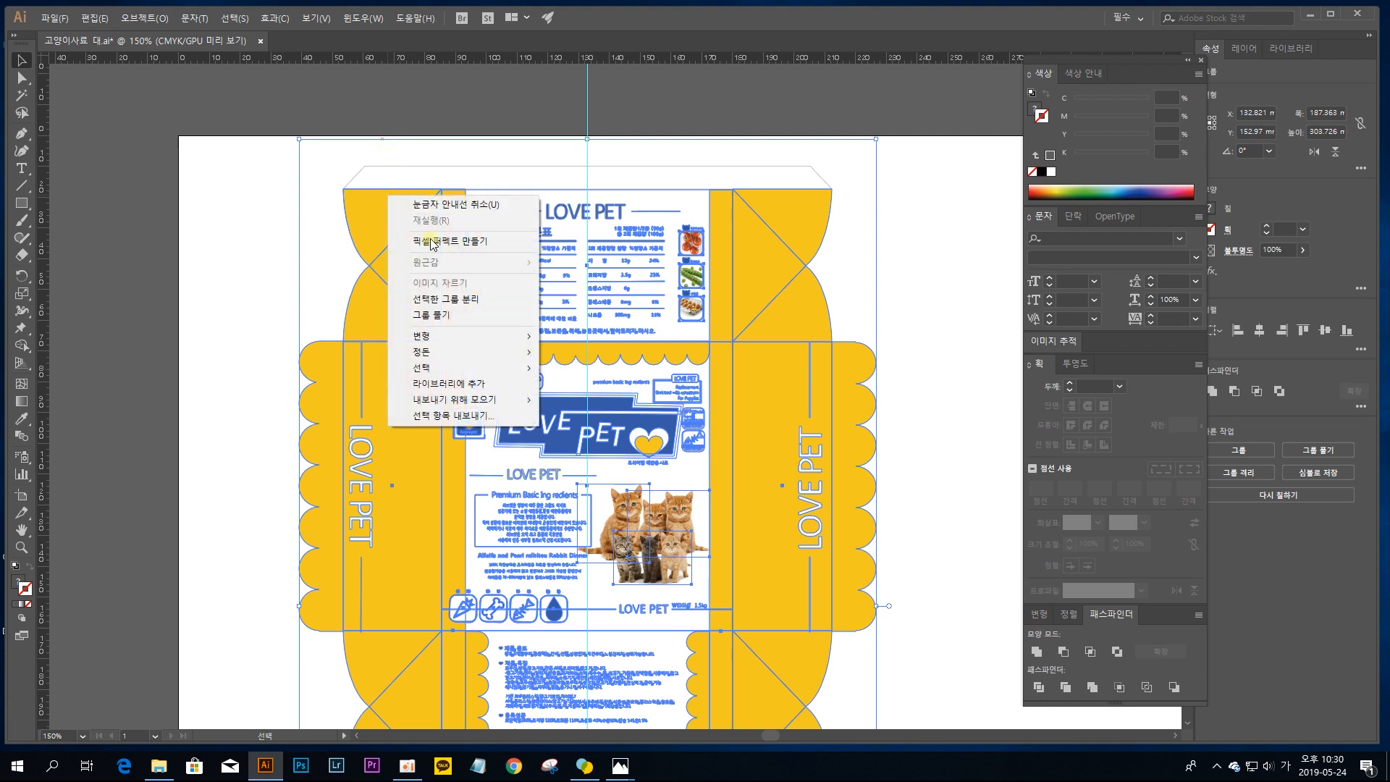
{"action": "left_click", "coordinate": [453, 317]}
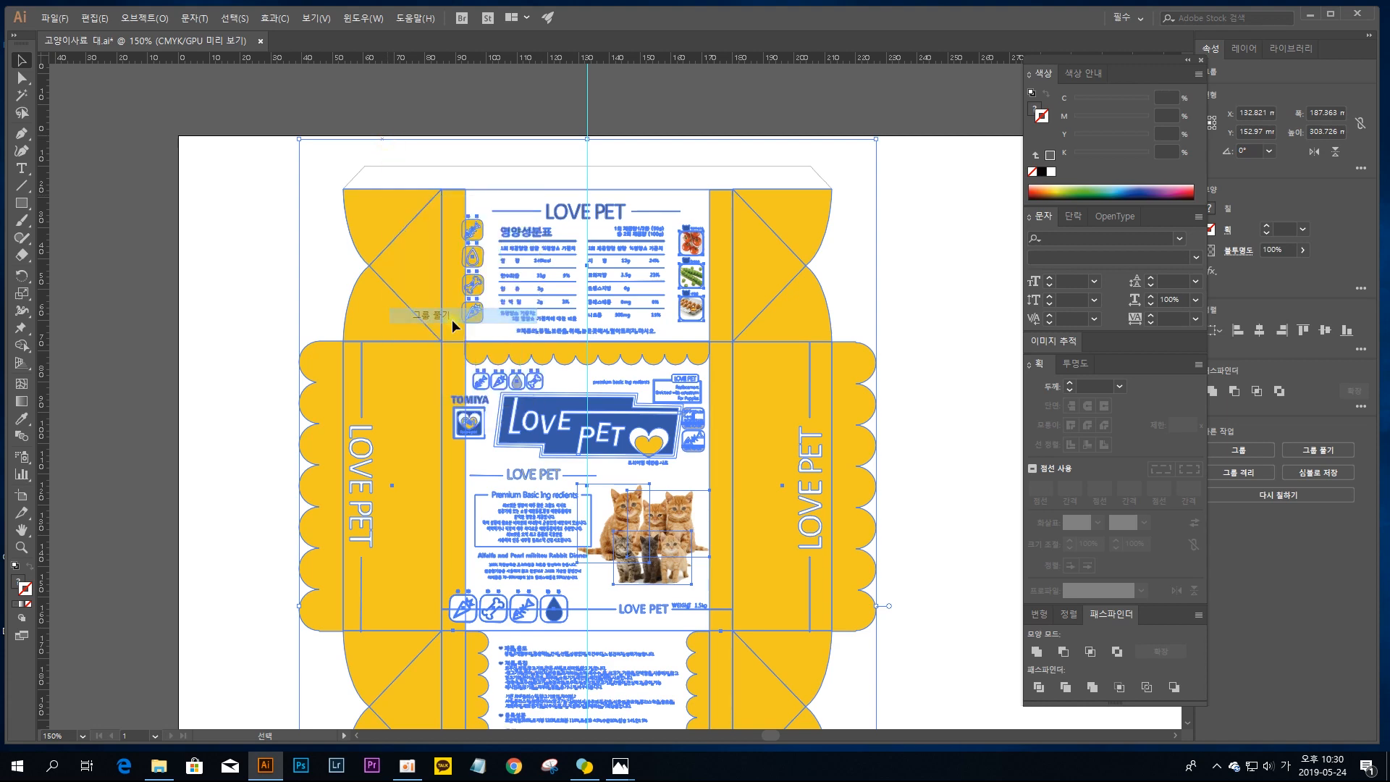
{"action": "left_click", "coordinate": [512, 124]}
{"action": "right_click", "coordinate": [427, 232]}
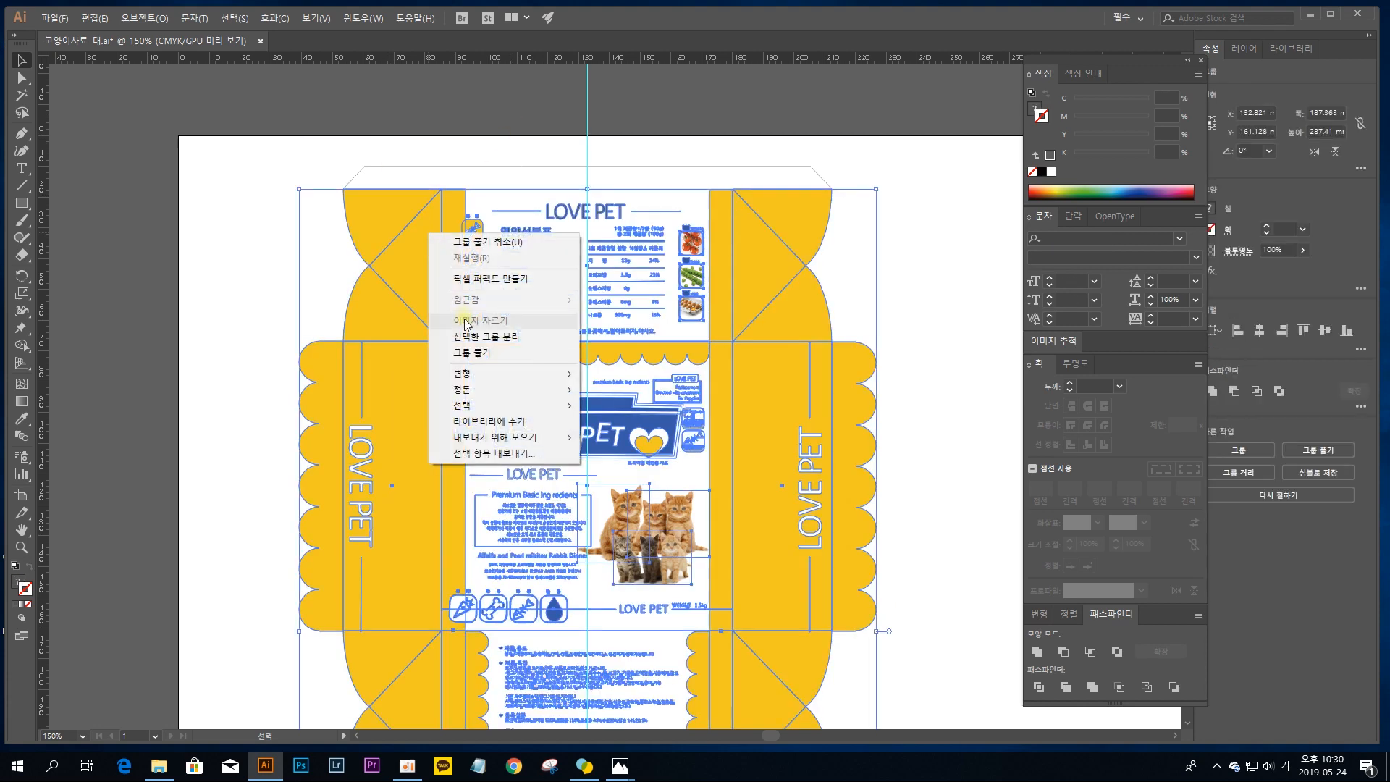
{"action": "left_click", "coordinate": [463, 321]}
{"action": "left_click", "coordinate": [471, 106]}
Step: Check that the yellow flap pieces on both sides of the nutrition panel can be selected individually
{"action": "left_click", "coordinate": [428, 237]}
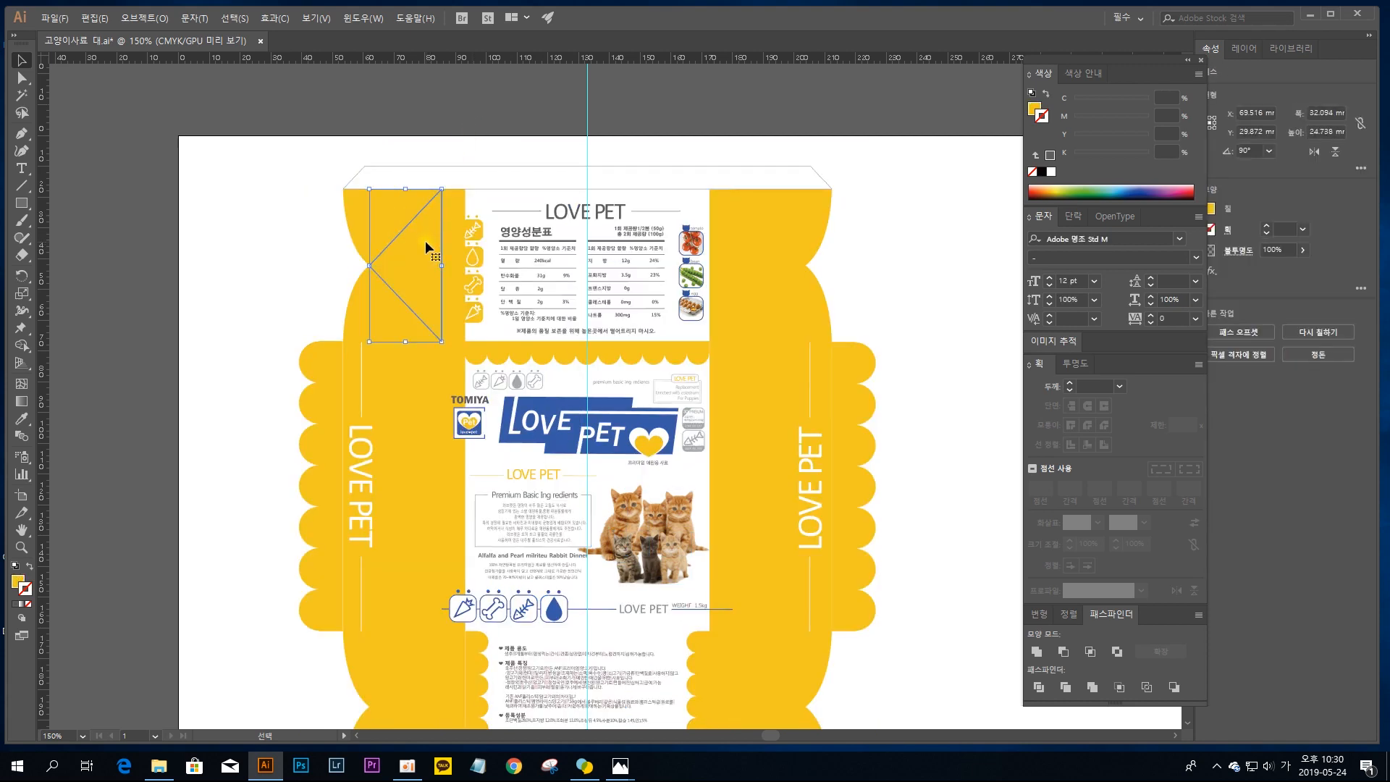
{"action": "left_click", "coordinate": [443, 271]}
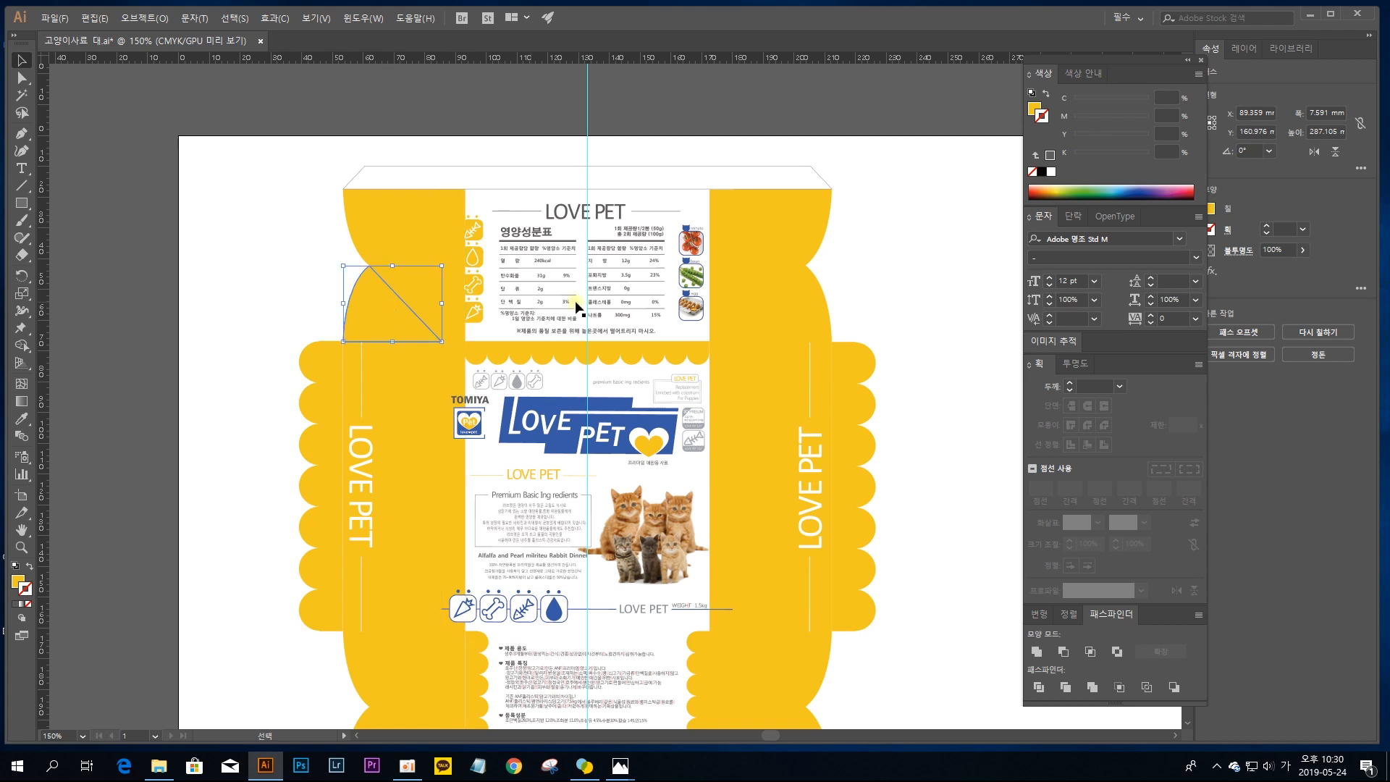
{"action": "left_click", "coordinate": [718, 298]}
{"action": "left_click", "coordinate": [807, 299]}
{"action": "left_click", "coordinate": [754, 279]}
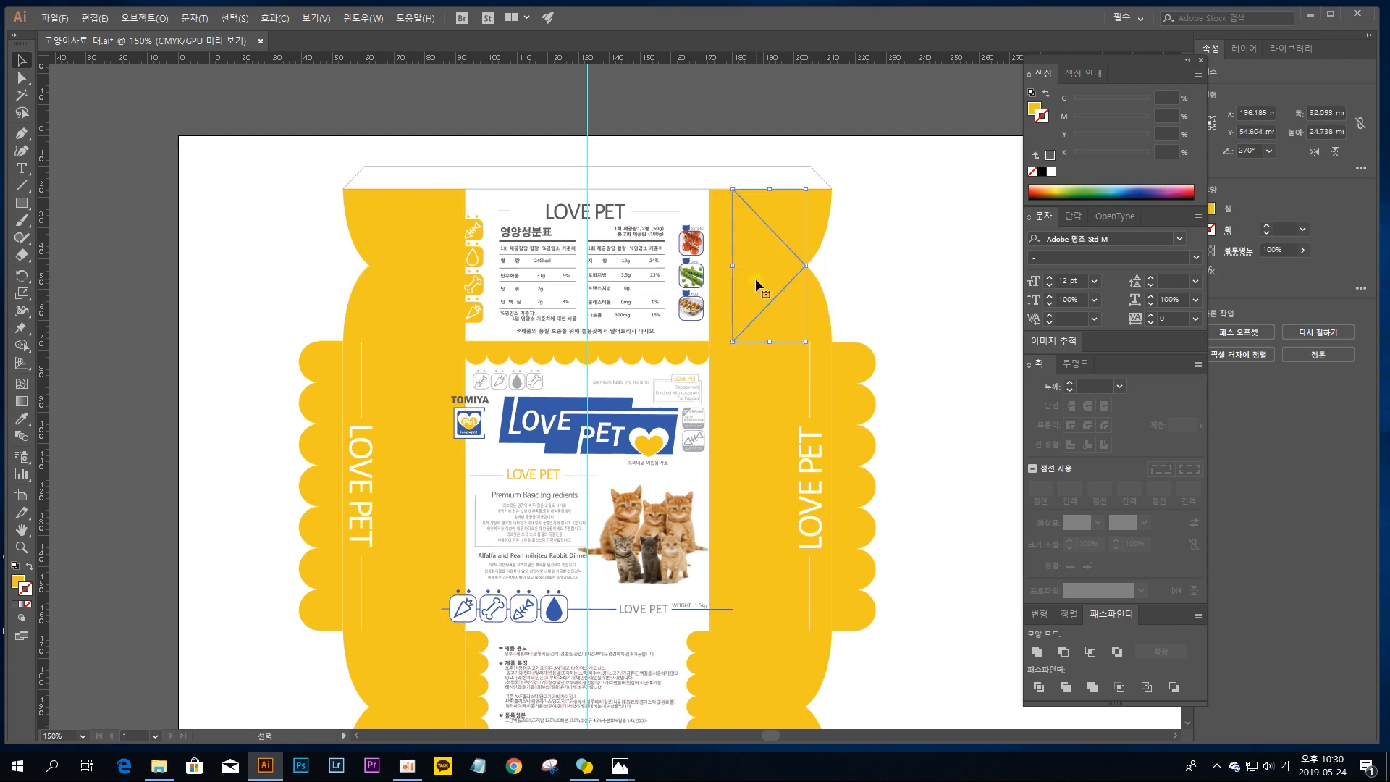
{"action": "left_click", "coordinate": [786, 230]}
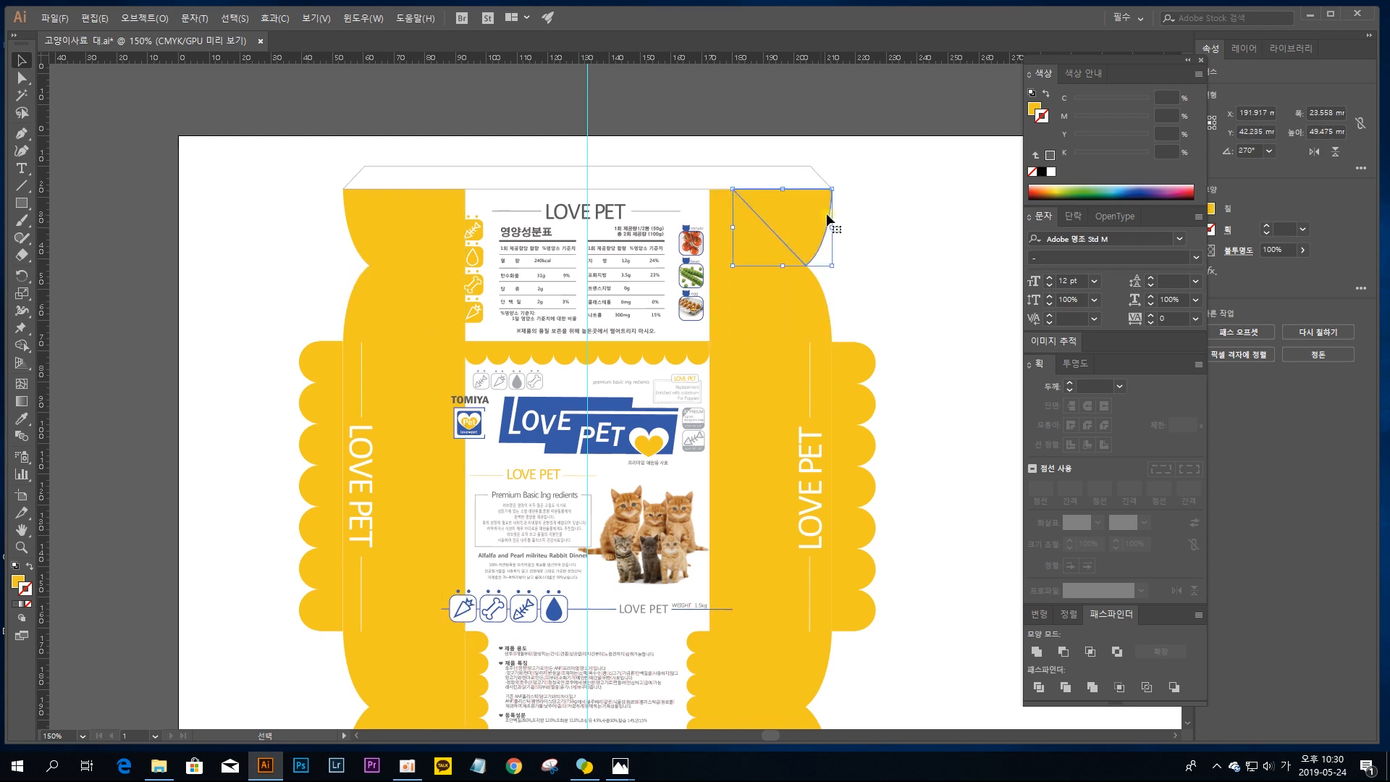
{"action": "left_click", "coordinate": [416, 237]}
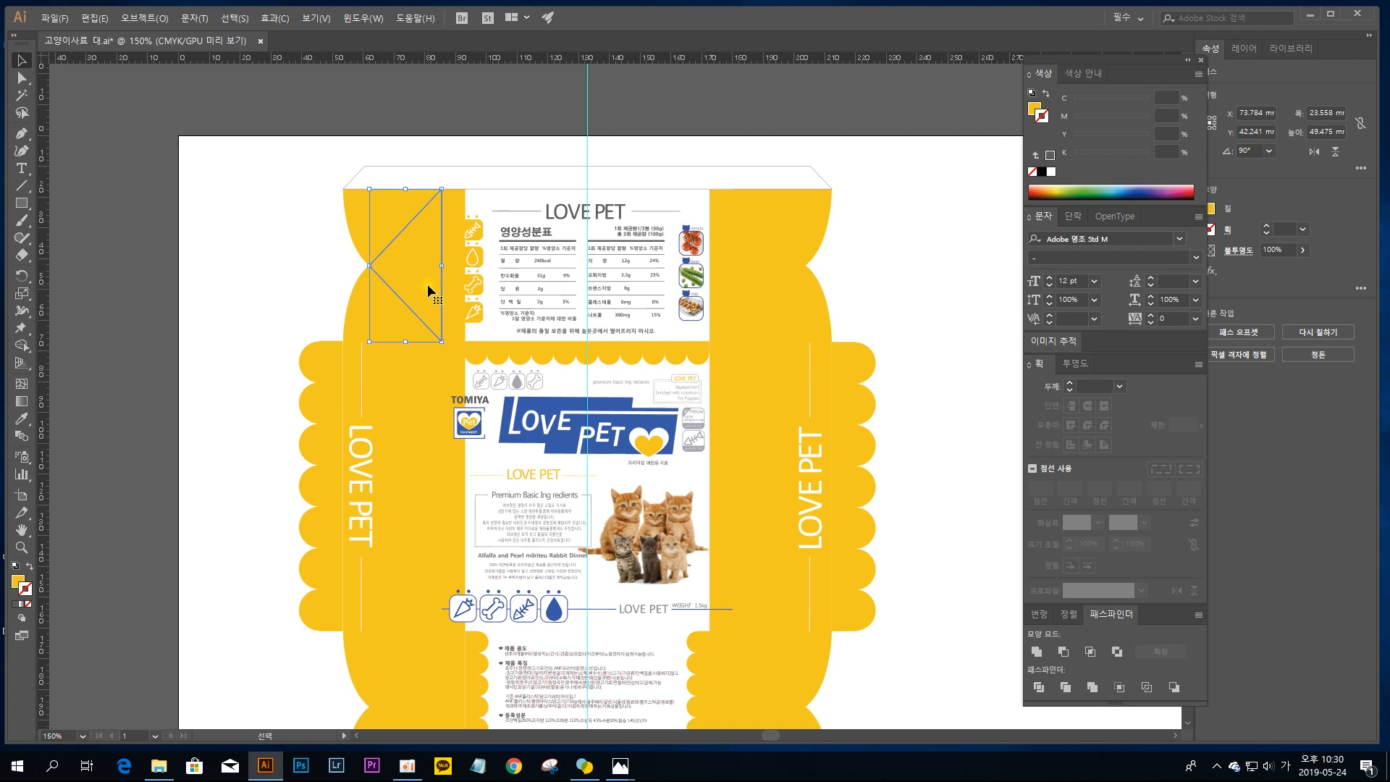
Step: Select the LOVE PET heading with its side lines above the nutrition table and nudge it one increment to the right
{"action": "key", "text": "a"}
{"action": "key", "text": "ctrl+equal"}
{"action": "key", "text": "ctrl+equal"}
{"action": "key", "text": "ctrl+equal"}
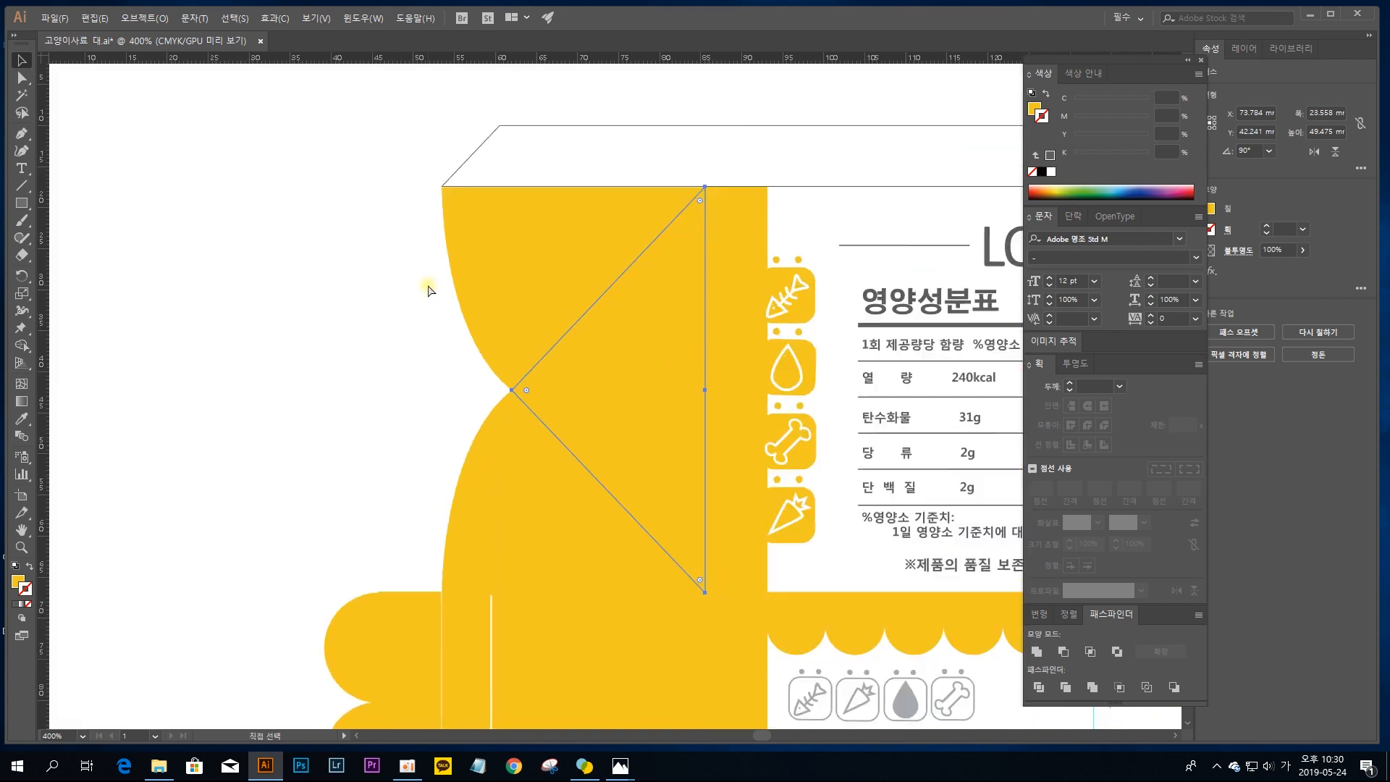
{"action": "key", "text": "space"}
{"action": "left_click_drag", "start_coordinate": [655, 234], "coordinate": [476, 226]}
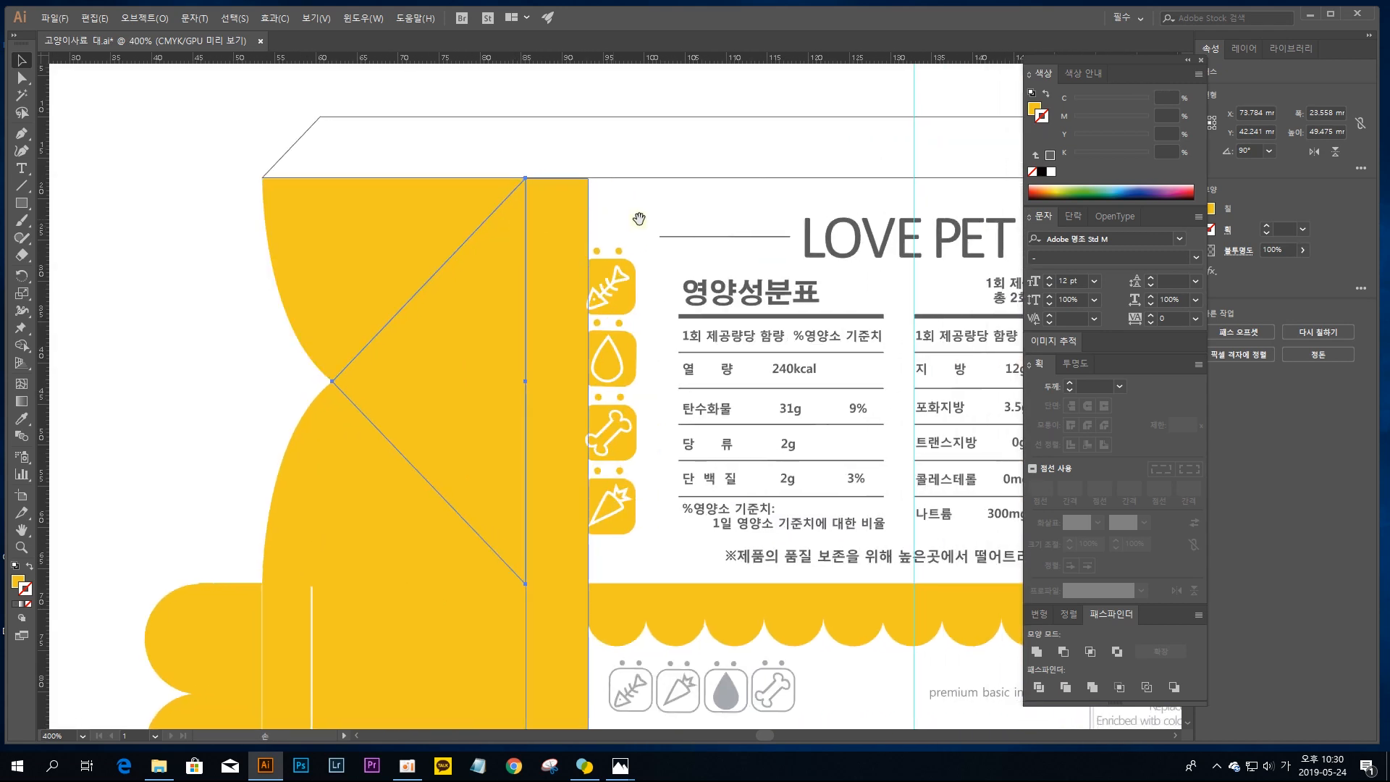
{"action": "left_click_drag", "start_coordinate": [697, 217], "coordinate": [483, 227]}
{"action": "key", "text": "ctrl+equal"}
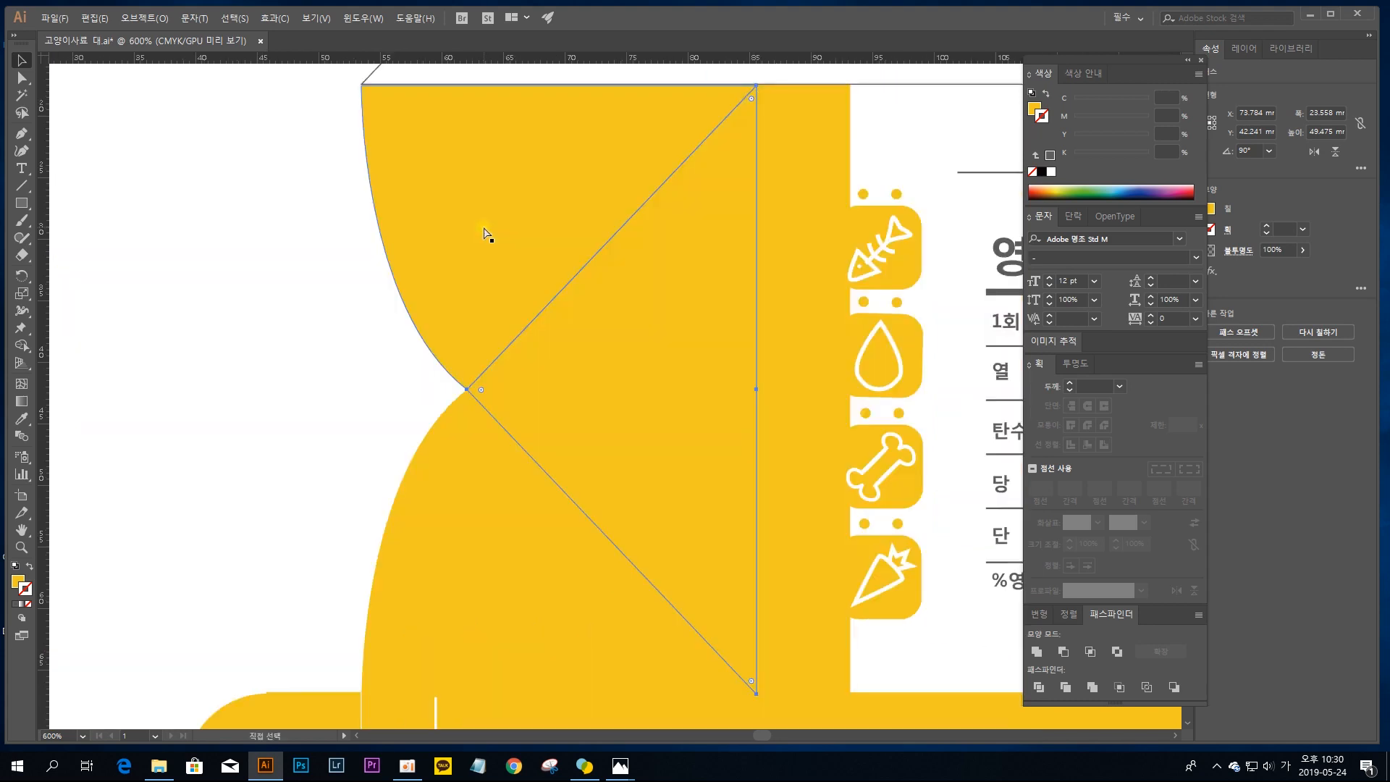
{"action": "left_click_drag", "start_coordinate": [642, 220], "coordinate": [381, 224]}
{"action": "left_click_drag", "start_coordinate": [684, 247], "coordinate": [150, 351]}
{"action": "left_click", "coordinate": [467, 268]}
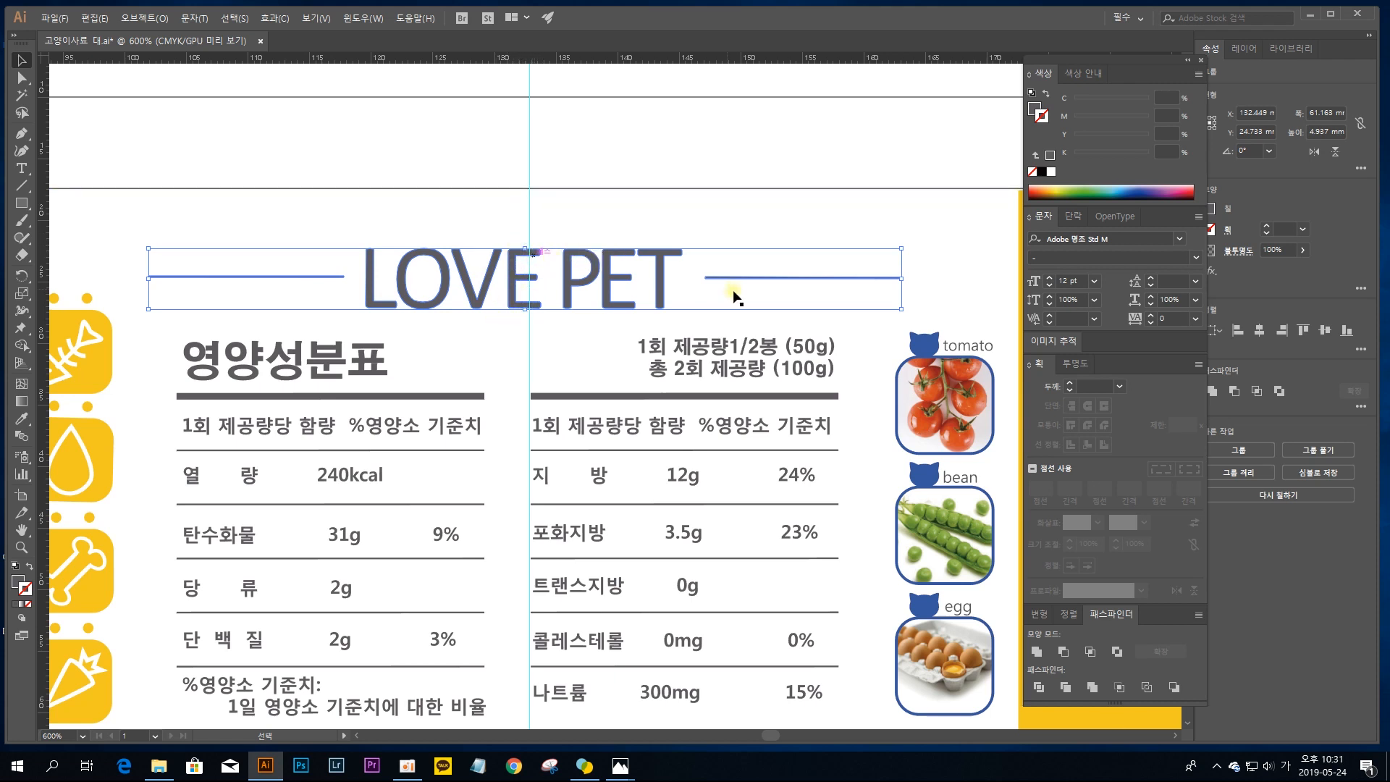
{"action": "key", "text": "Right"}
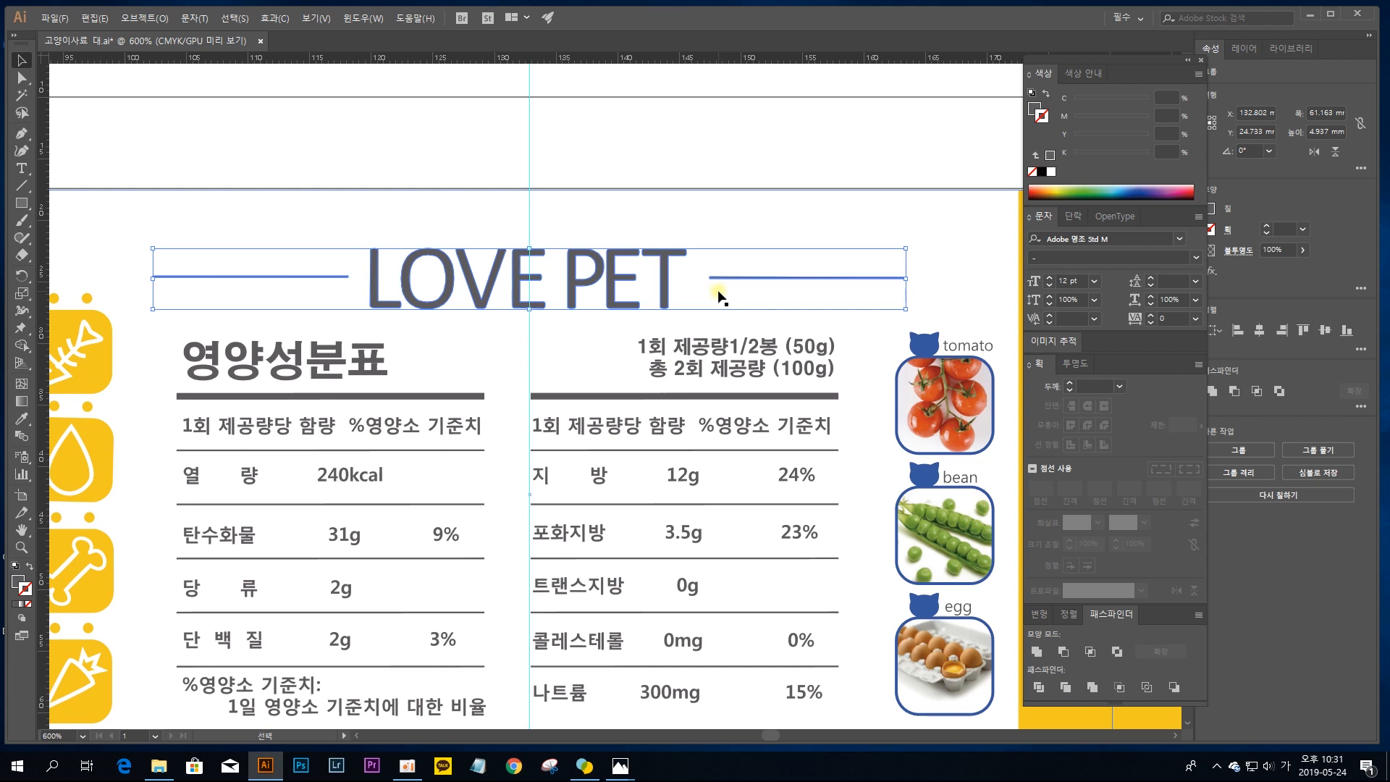
Step: Isolate the heading group and move only the LOVE PET lettering until its centre snaps to the vertical guide
{"action": "double_click", "coordinate": [668, 259]}
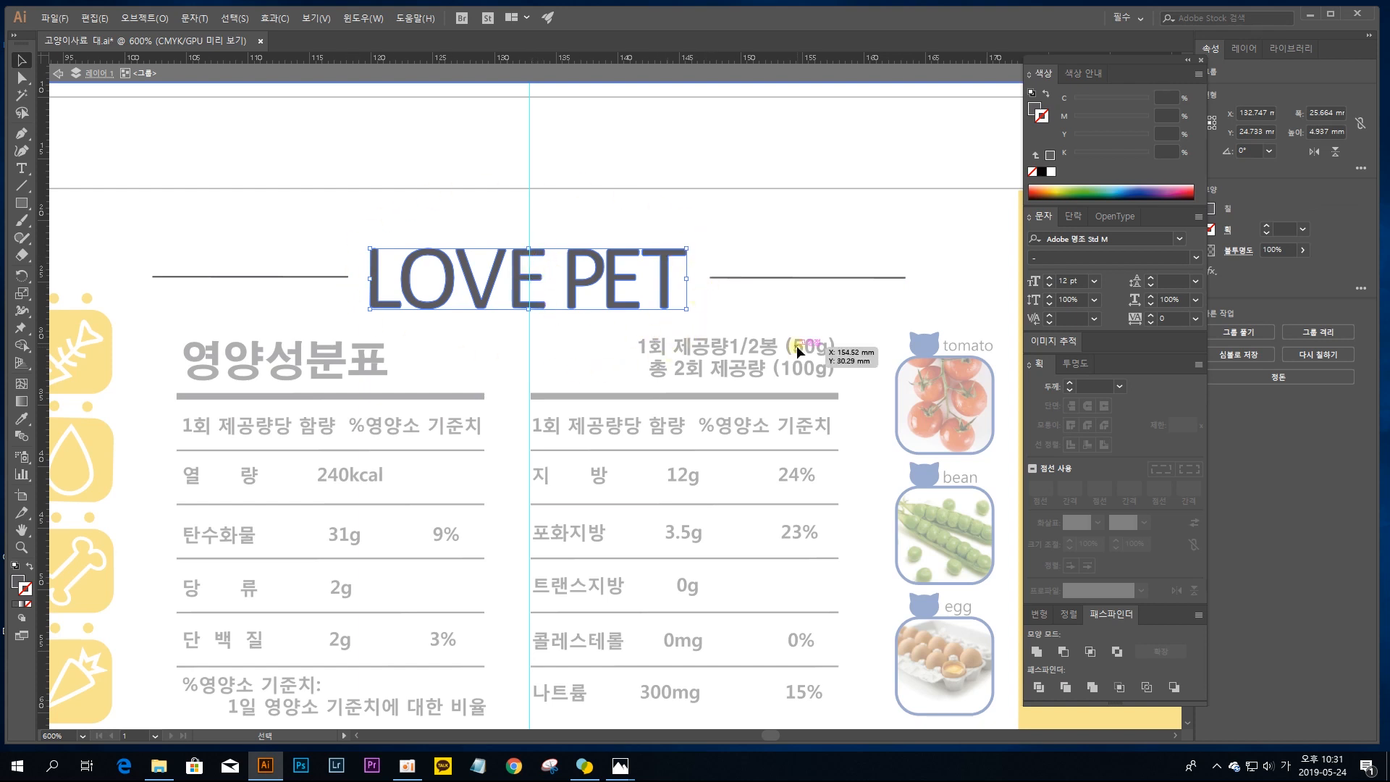
{"action": "key", "text": "Right"}
{"action": "key", "text": "ctrl+plus"}
{"action": "key", "text": "ctrl+plus"}
{"action": "key", "text": "ctrl+plus"}
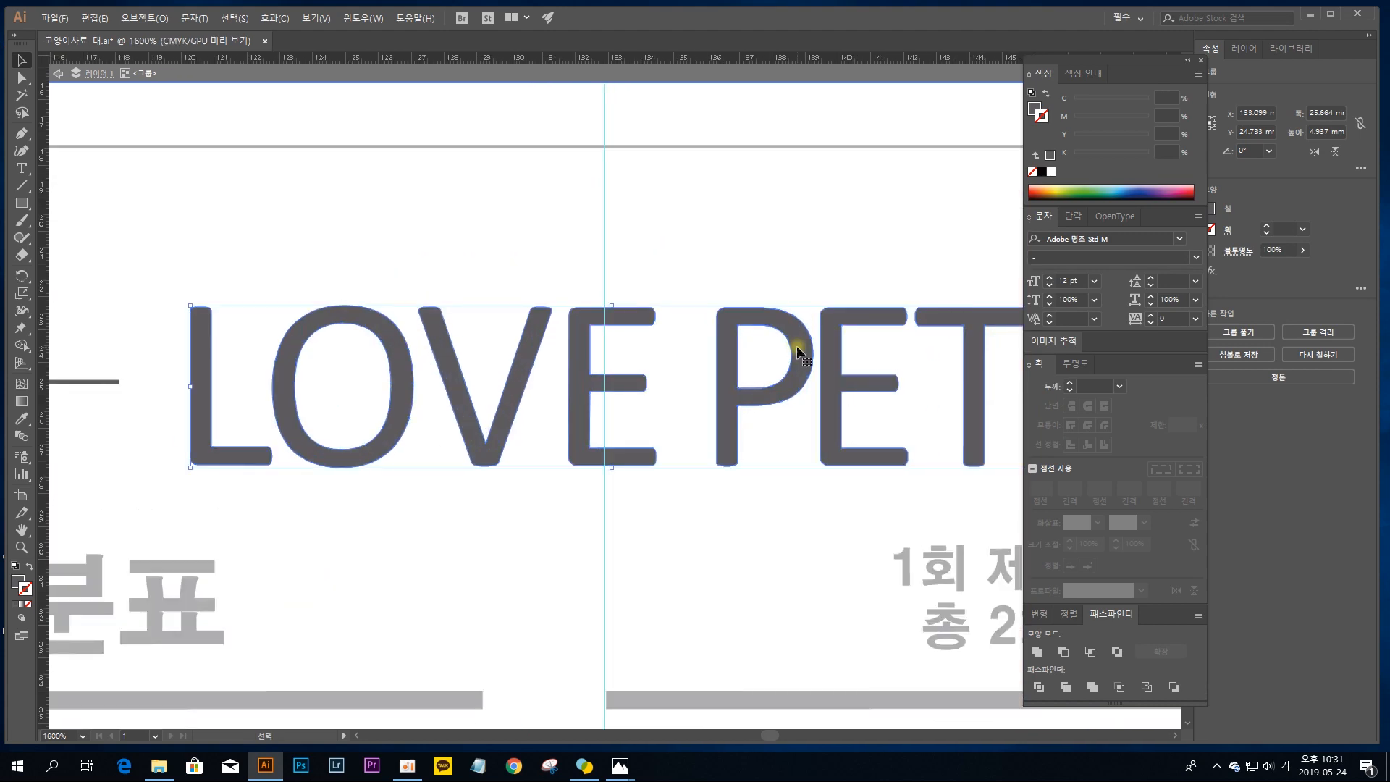
{"action": "left_click_drag", "start_coordinate": [630, 314], "coordinate": [620, 316]}
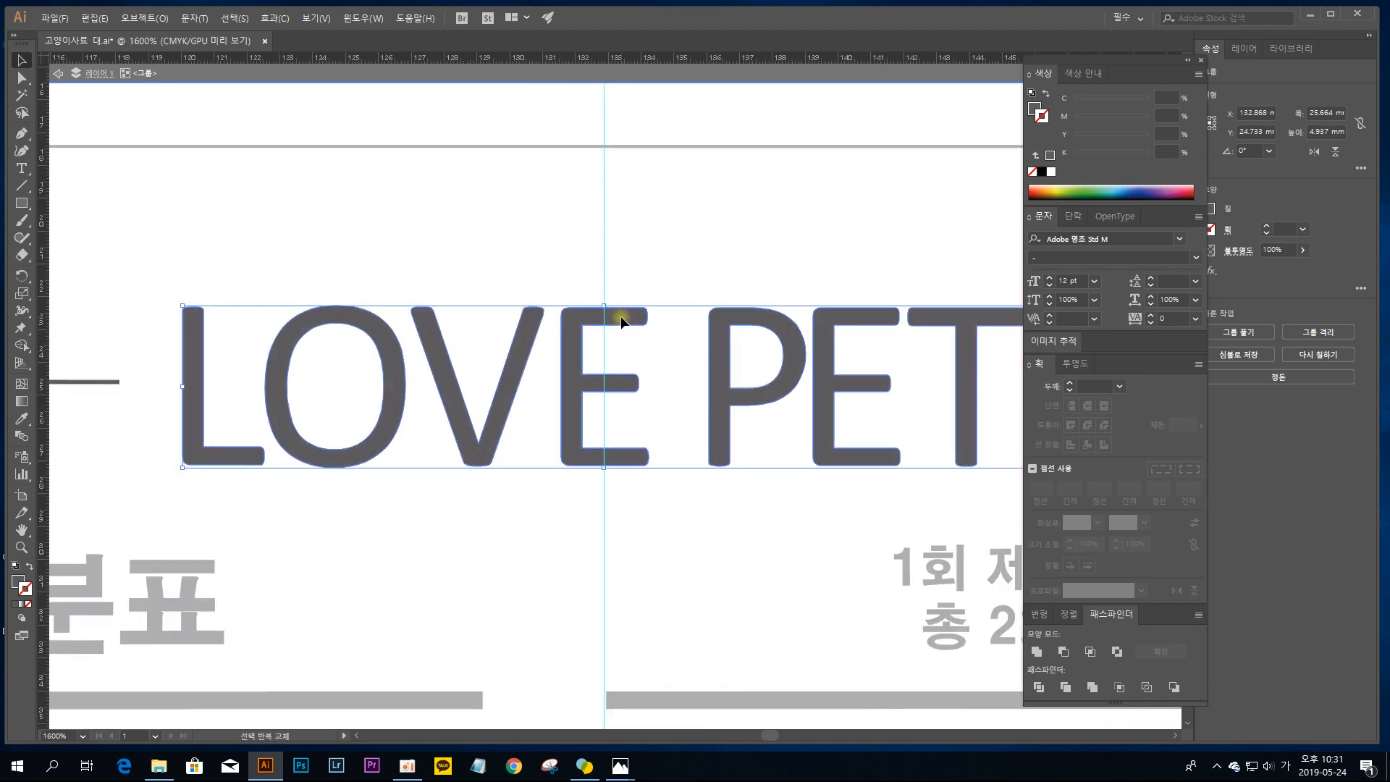
Step: Group the two lines flanking the LOVE PET lettering and align the line pair and lettering to their horizontal centres
{"action": "key", "text": "ctrl+minus"}
{"action": "key", "text": "ctrl+minus"}
{"action": "key", "text": "ctrl+minus"}
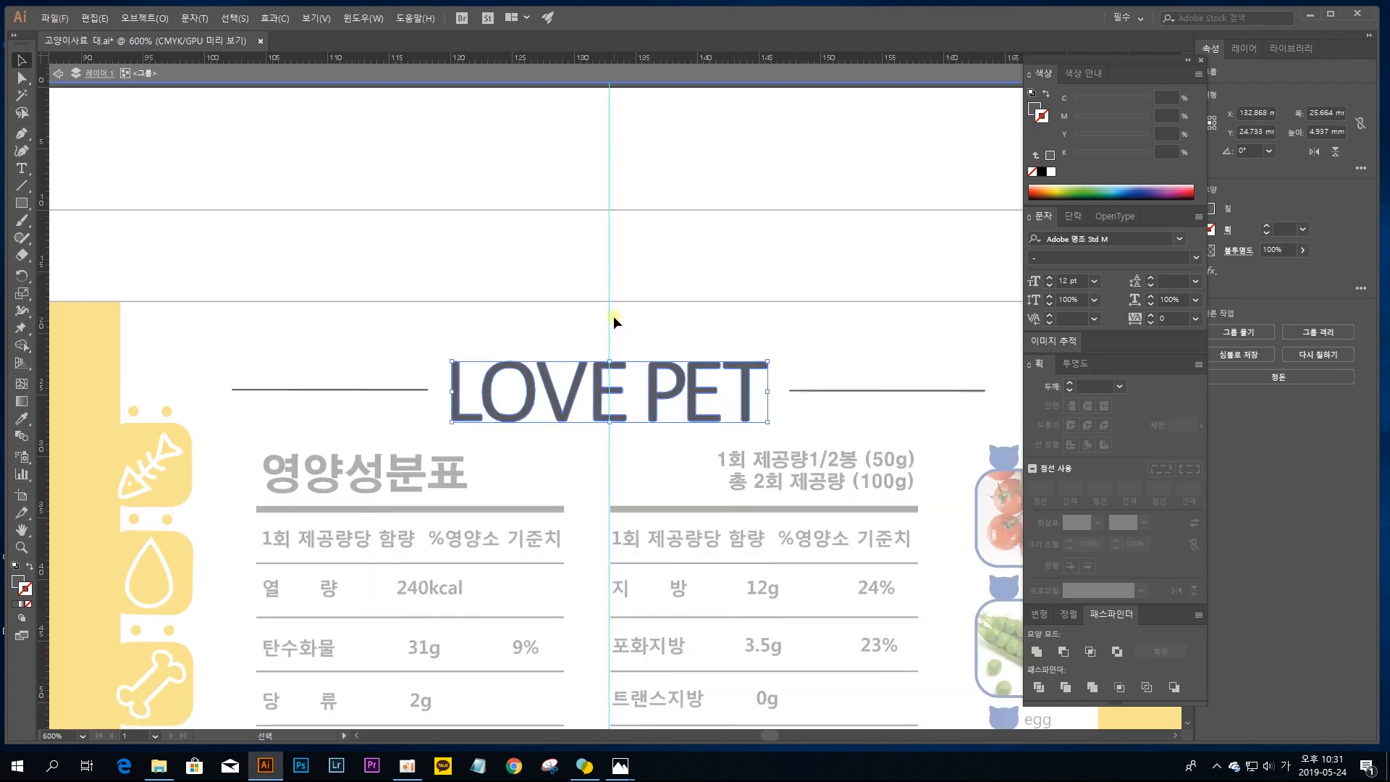
{"action": "left_click_drag", "start_coordinate": [715, 354], "coordinate": [661, 273]}
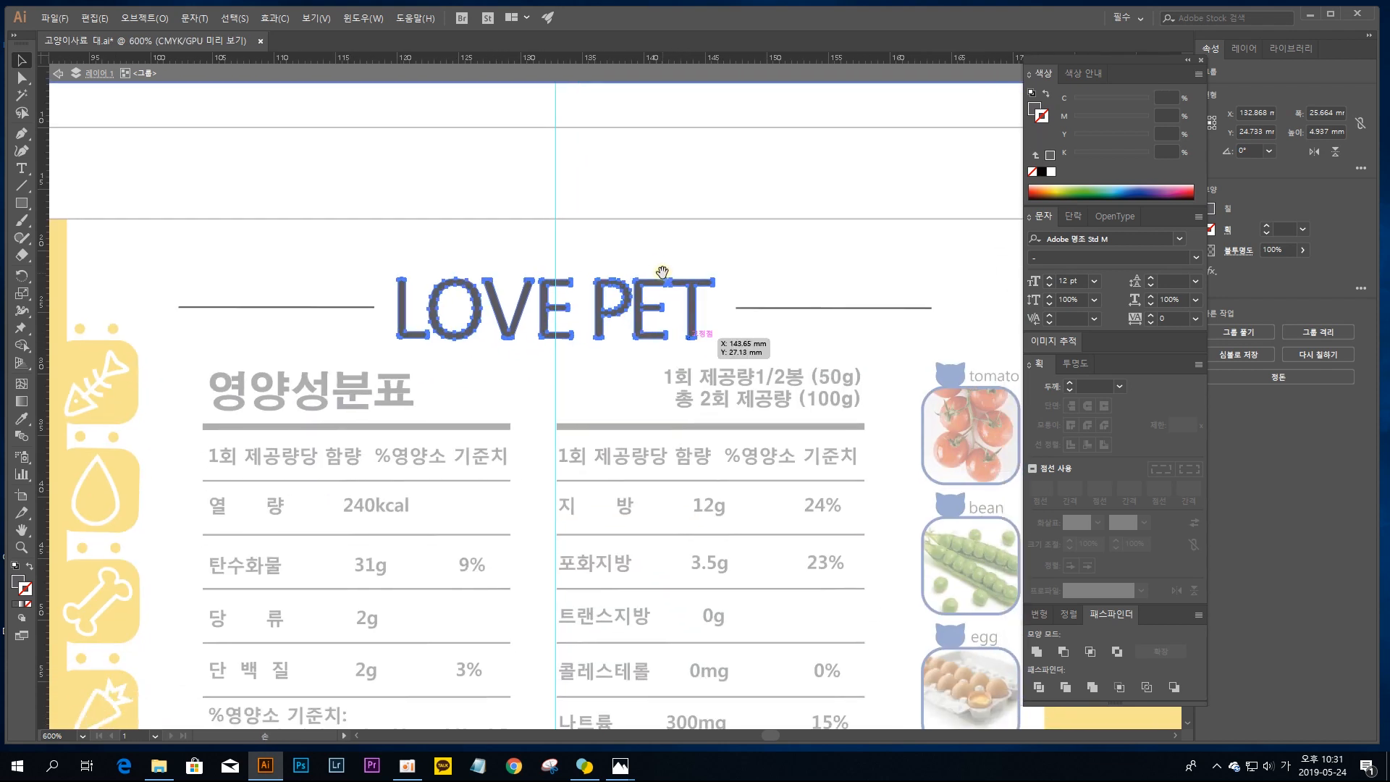
{"action": "left_click", "coordinate": [342, 309]}
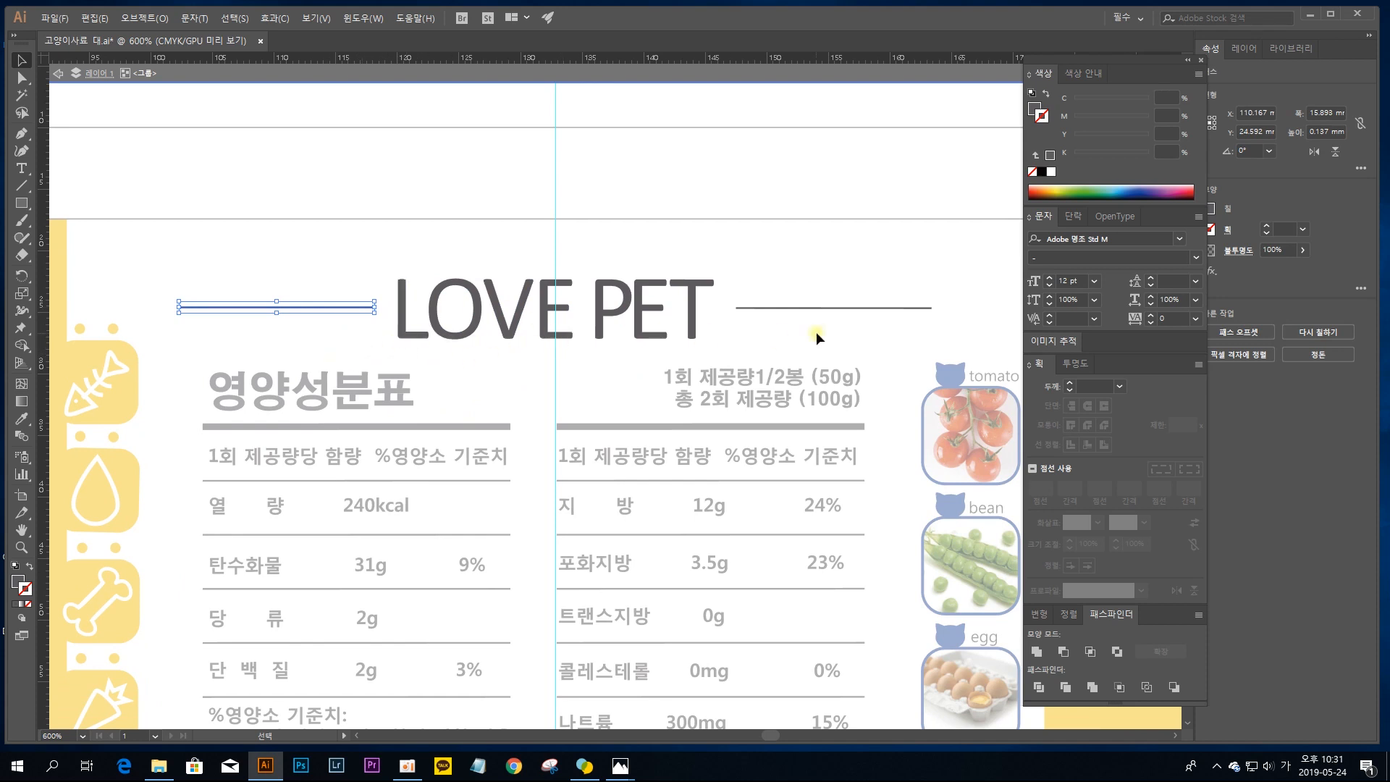
{"action": "left_click_drag", "start_coordinate": [355, 346], "coordinate": [258, 192]}
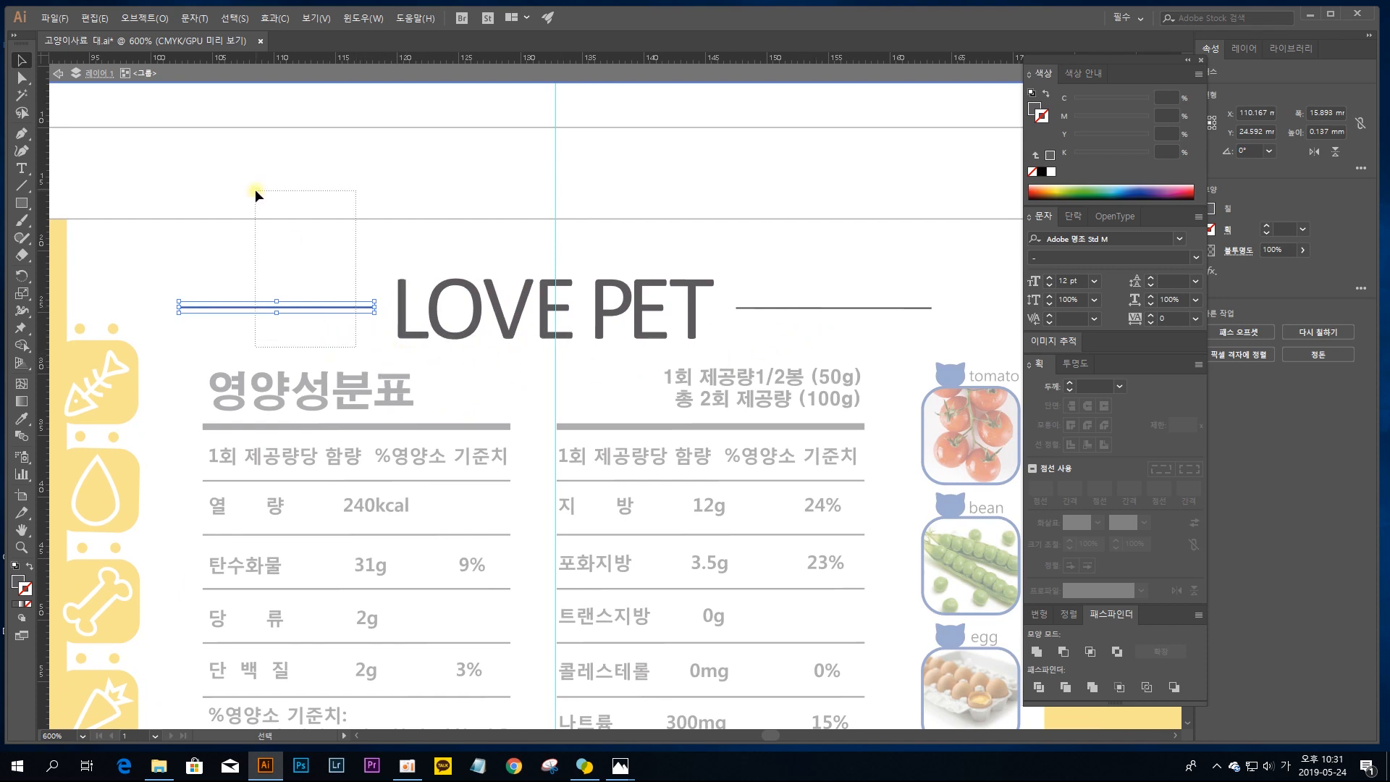
{"action": "left_click", "coordinate": [823, 305], "text": "shift"}
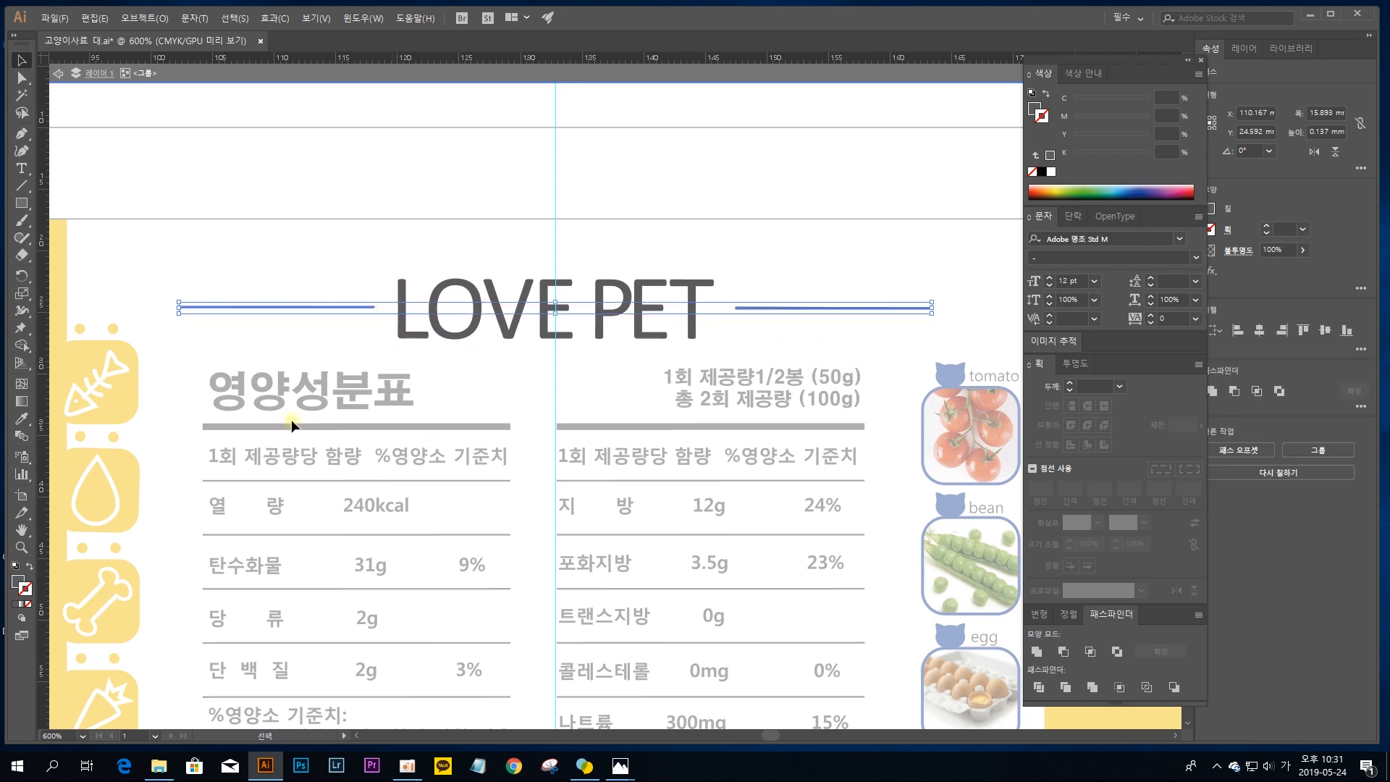
{"action": "key", "text": "ctrl+g"}
{"action": "key", "text": "v"}
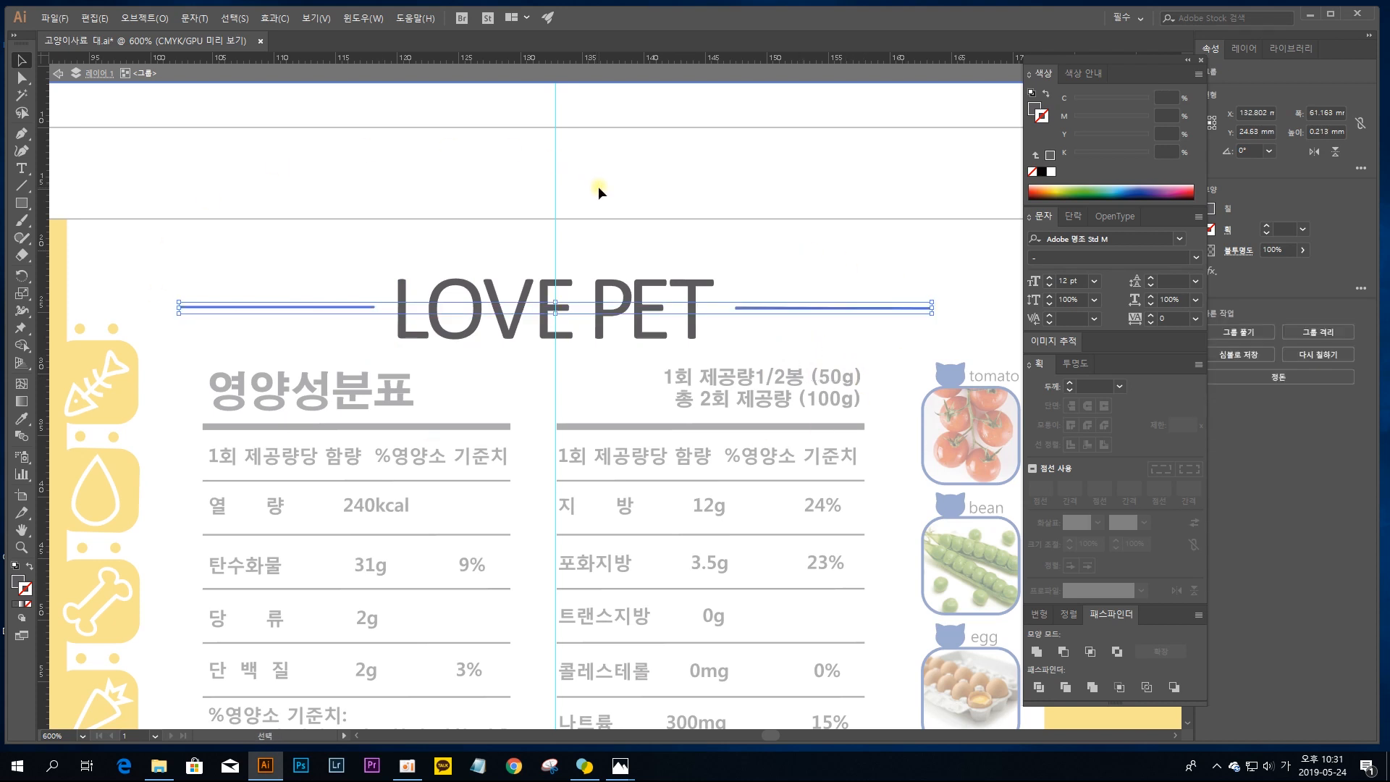
{"action": "left_click", "coordinate": [669, 298], "text": "shift"}
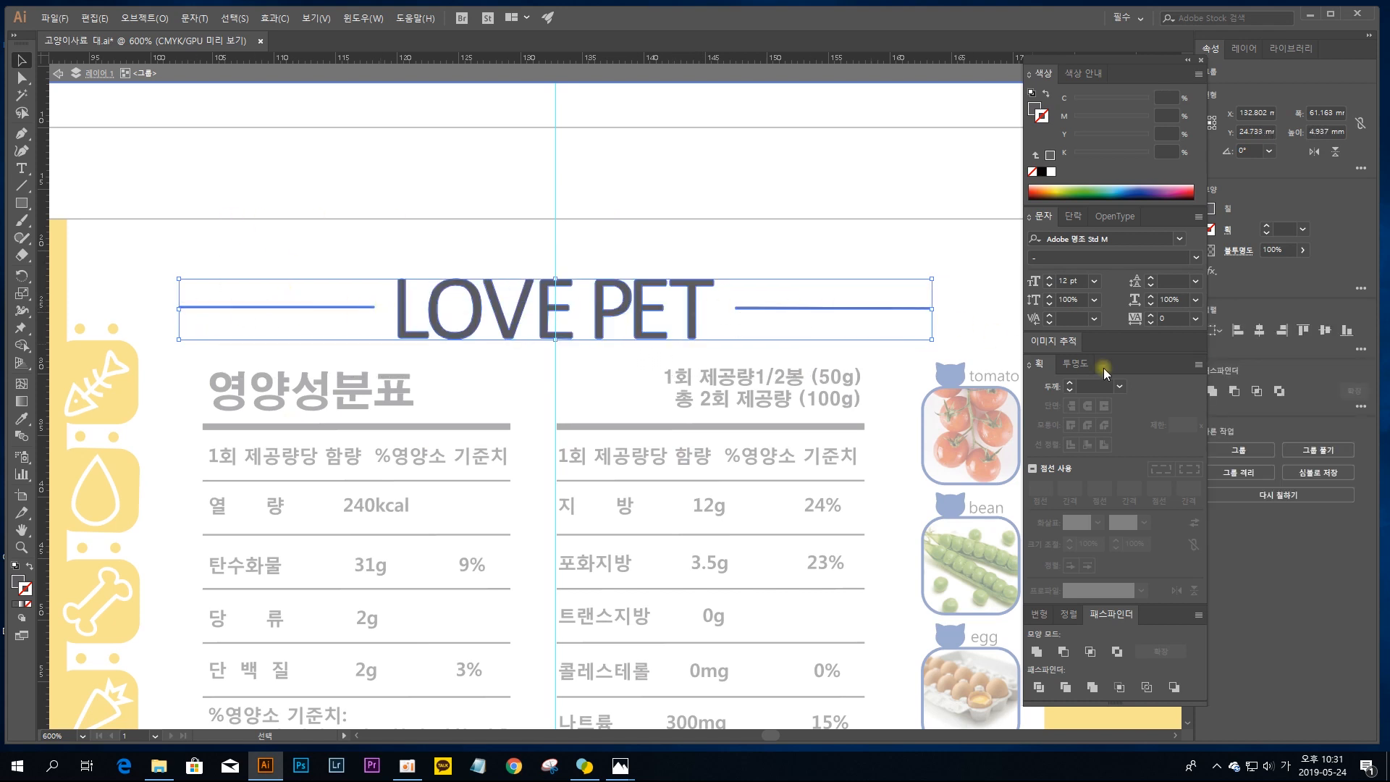
{"action": "left_click", "coordinate": [1258, 332]}
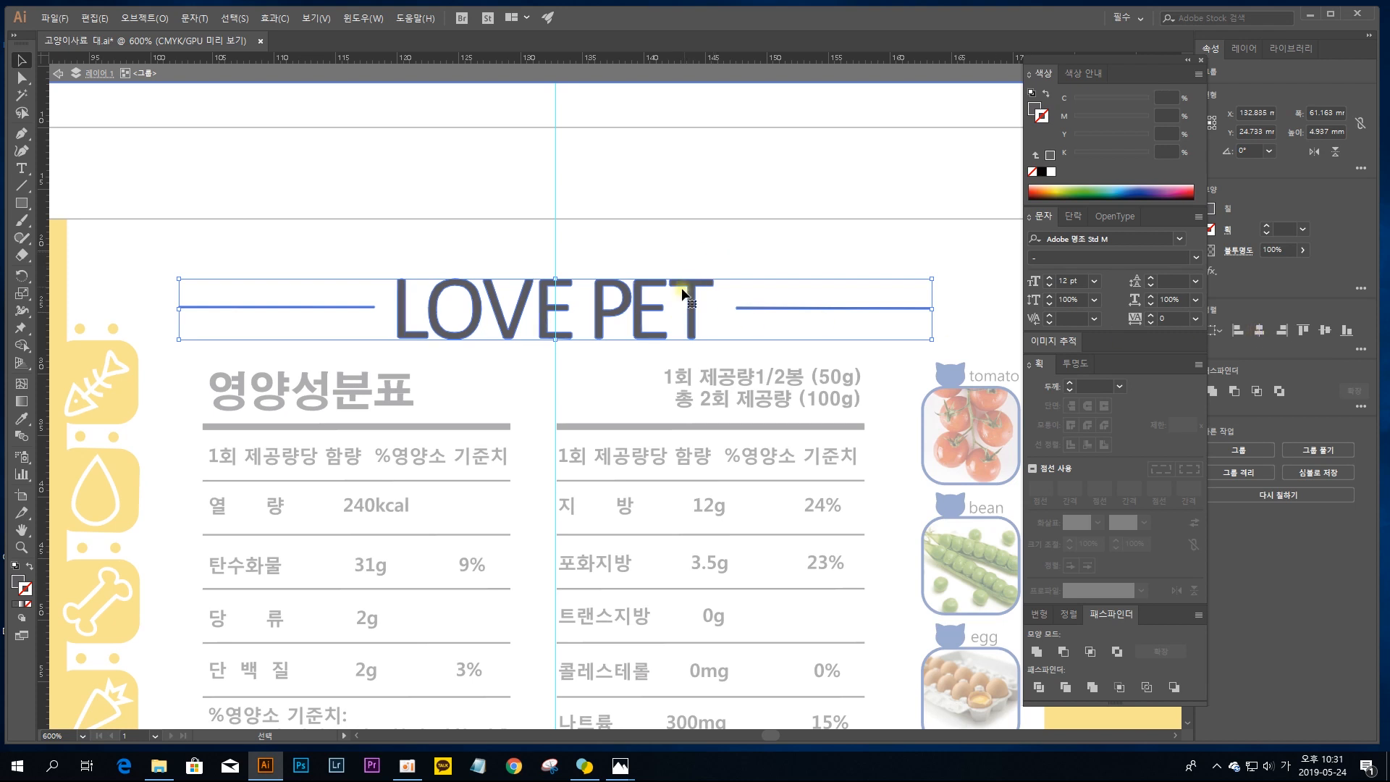
Step: Isolate the pair of lines flanking the LOVE PET lettering and align the two lines to each other's vertical centres
{"action": "left_click", "coordinate": [760, 340]}
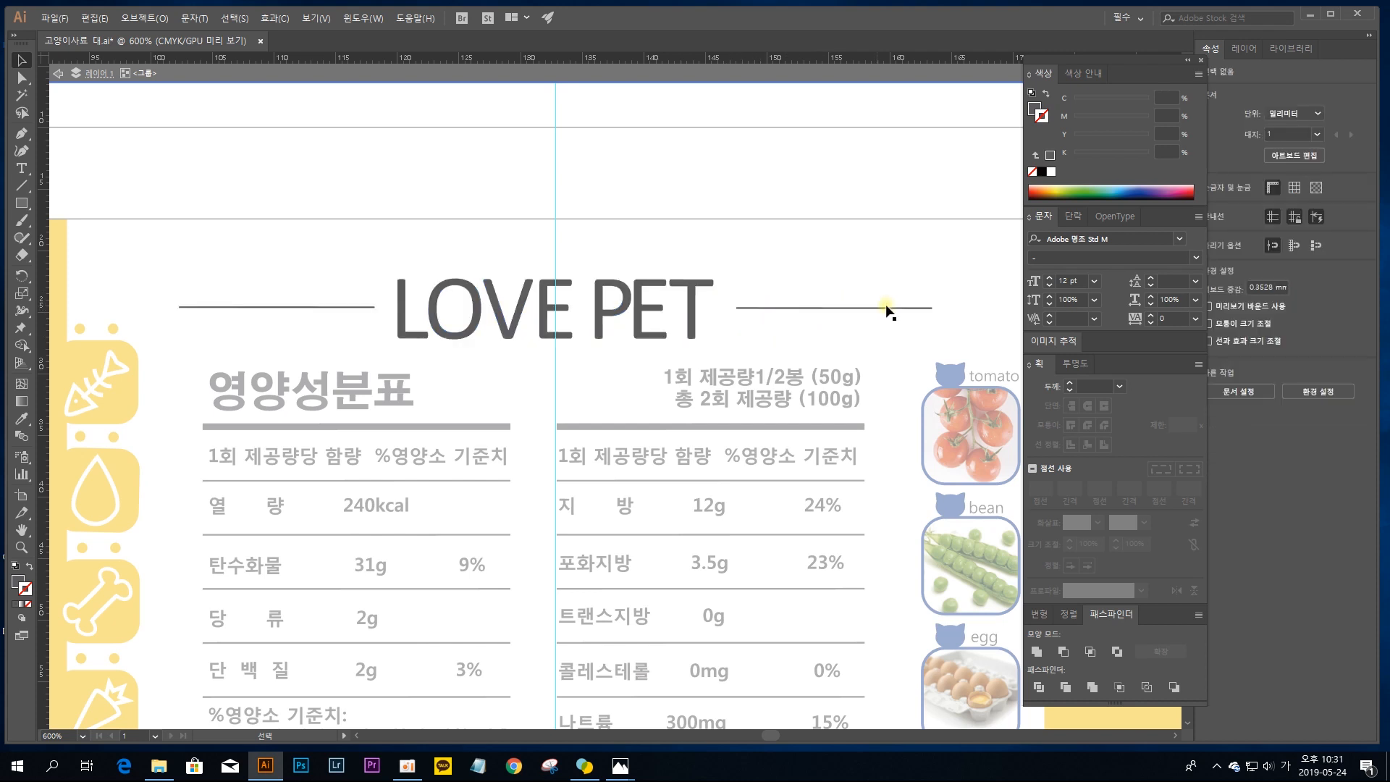
{"action": "left_click", "coordinate": [837, 306]}
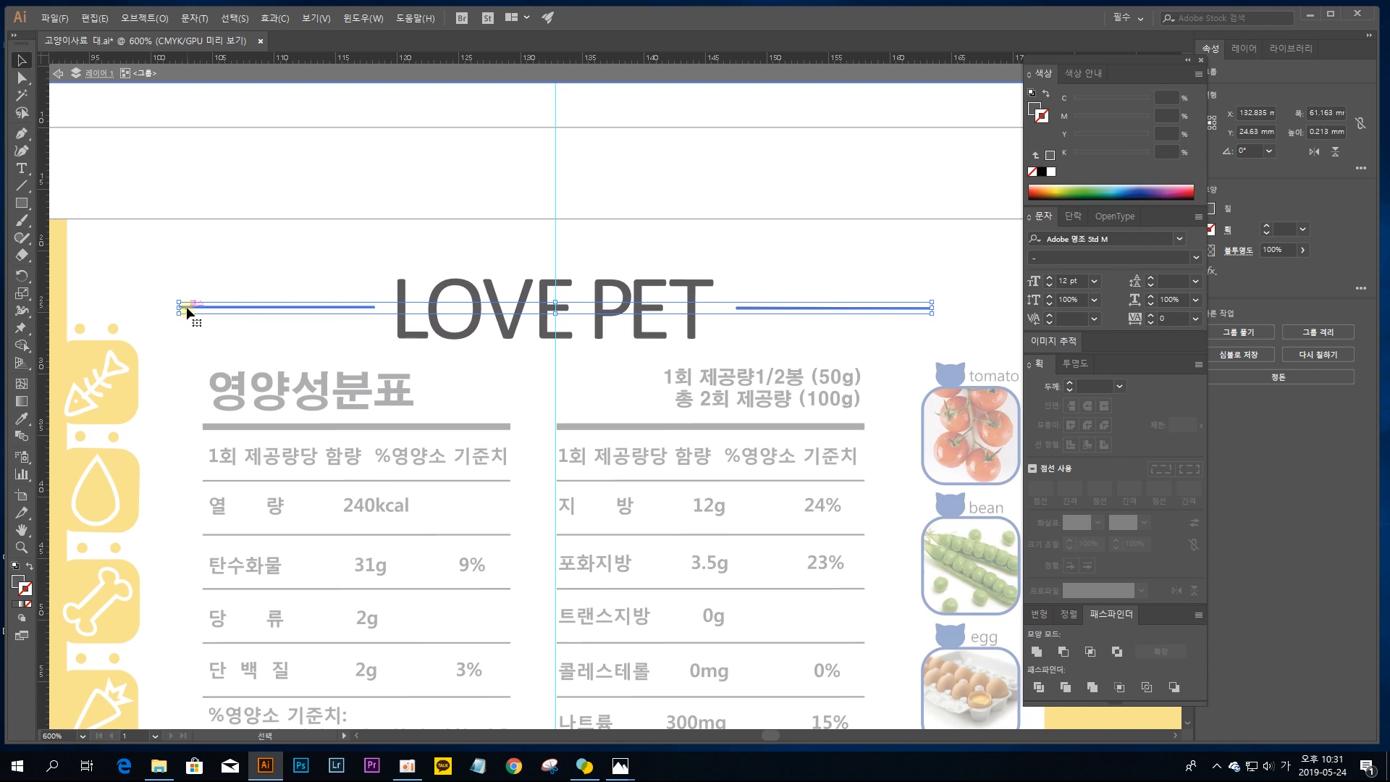
{"action": "left_click_drag", "start_coordinate": [353, 308], "coordinate": [766, 308]}
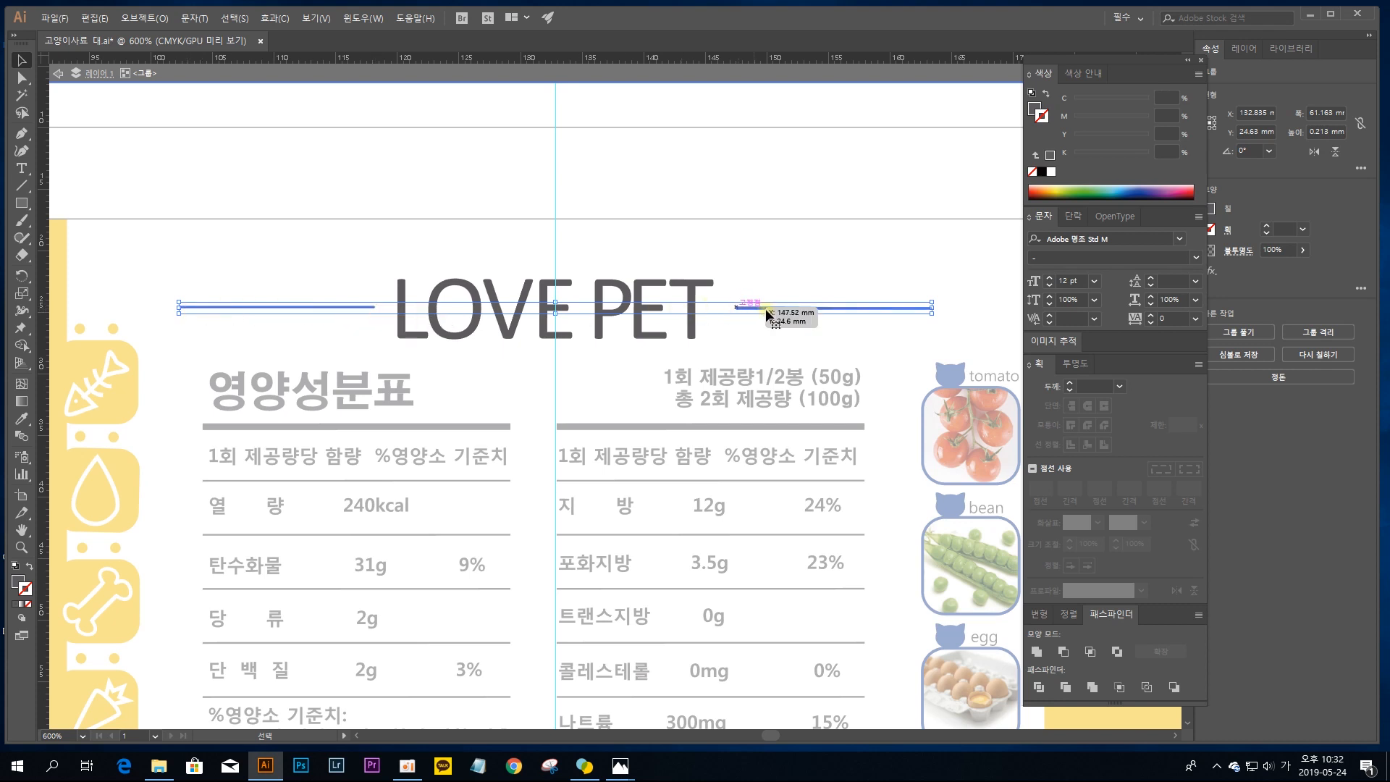
{"action": "double_click", "coordinate": [364, 306]}
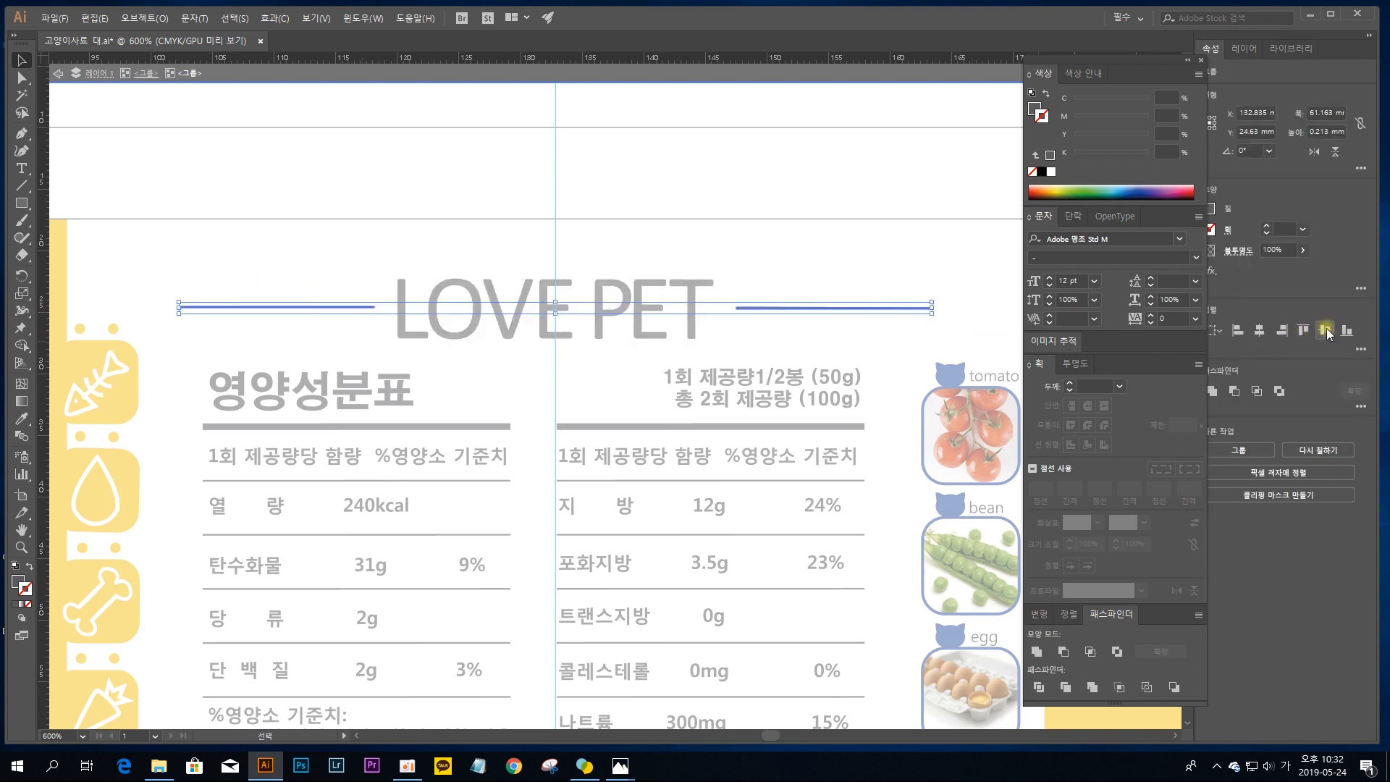
{"action": "left_click", "coordinate": [1326, 330]}
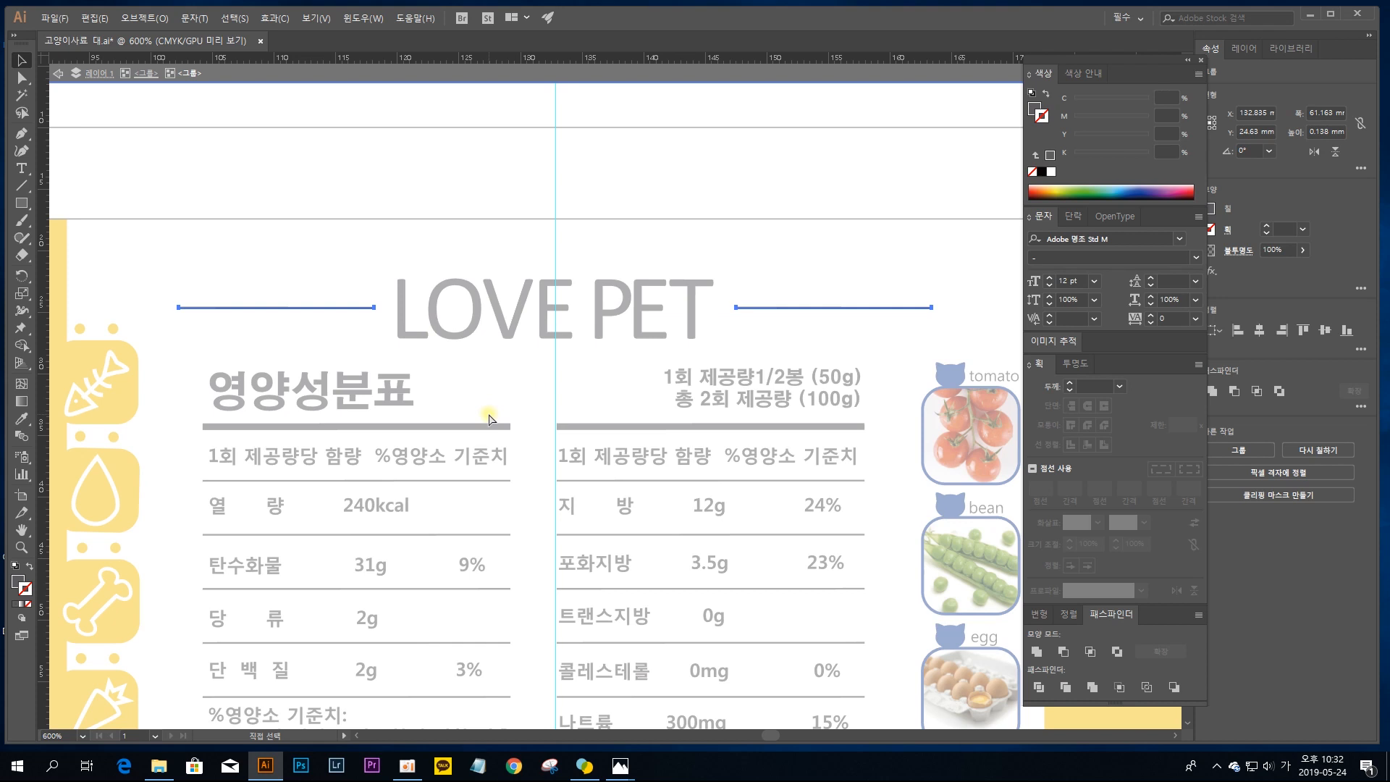
Step: Compare the line pair before and after the alignment by undoing and redoing it, keep the alignment, and leave group isolation
{"action": "key", "text": "ctrl+z"}
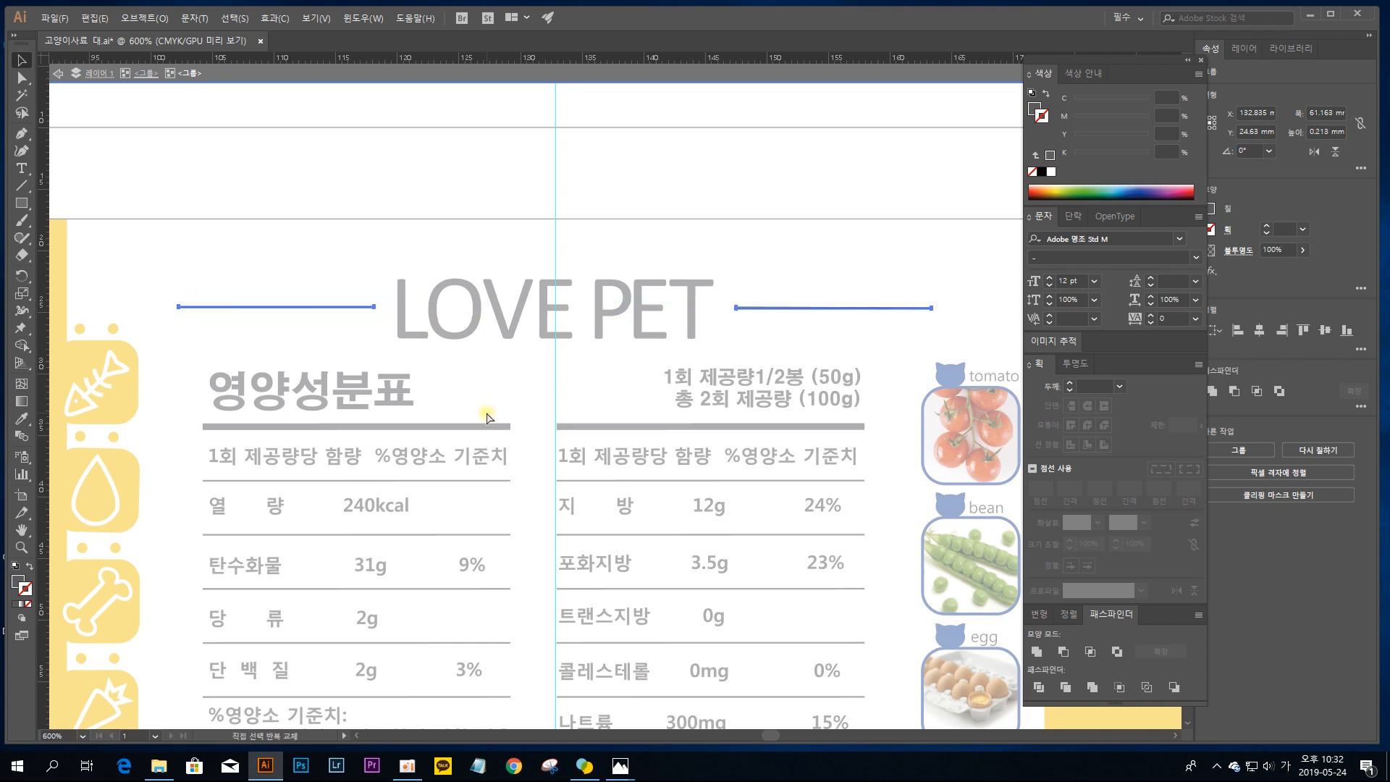
{"action": "key", "text": "ctrl+shift+z"}
{"action": "key", "text": "ctrl+z"}
{"action": "key", "text": "ctrl+shift+z"}
{"action": "key", "text": "ctrl+z"}
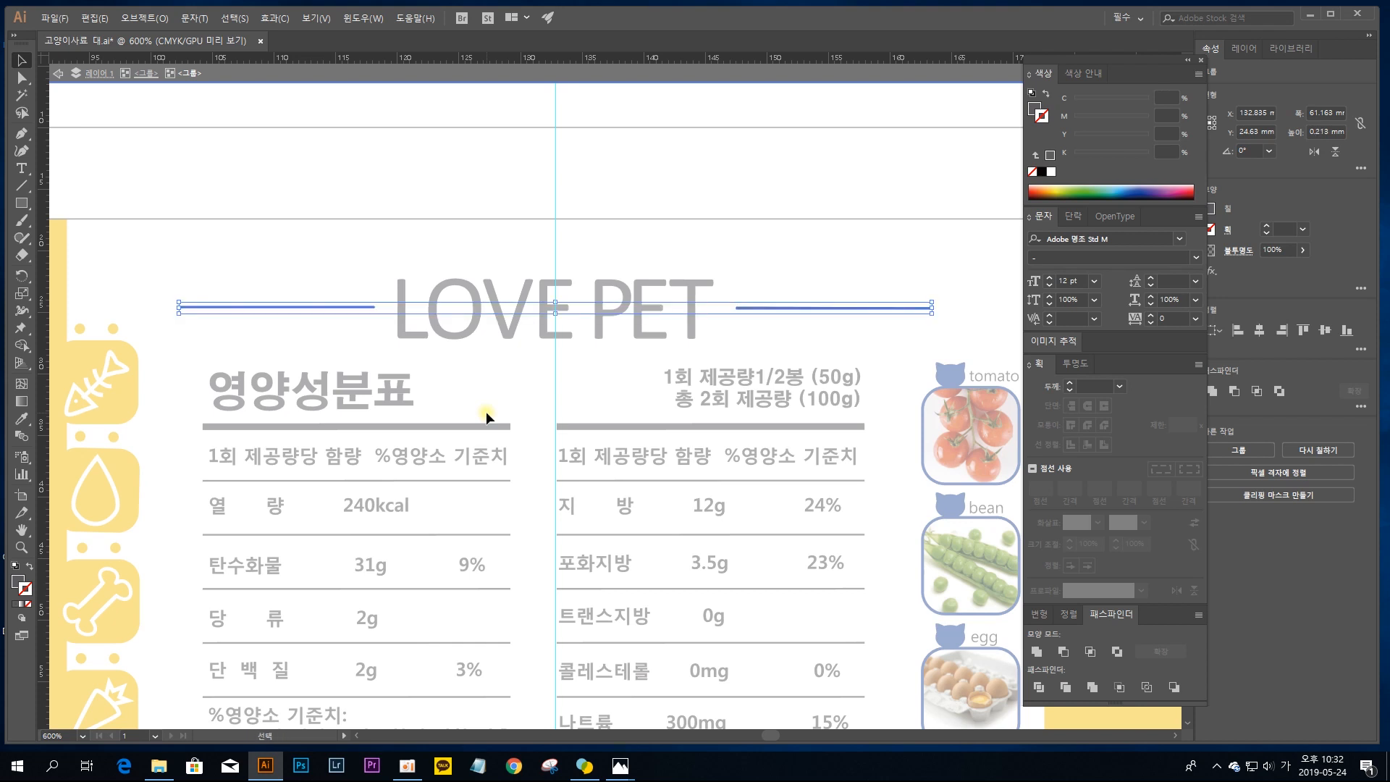
{"action": "key", "text": "ctrl+shift+z"}
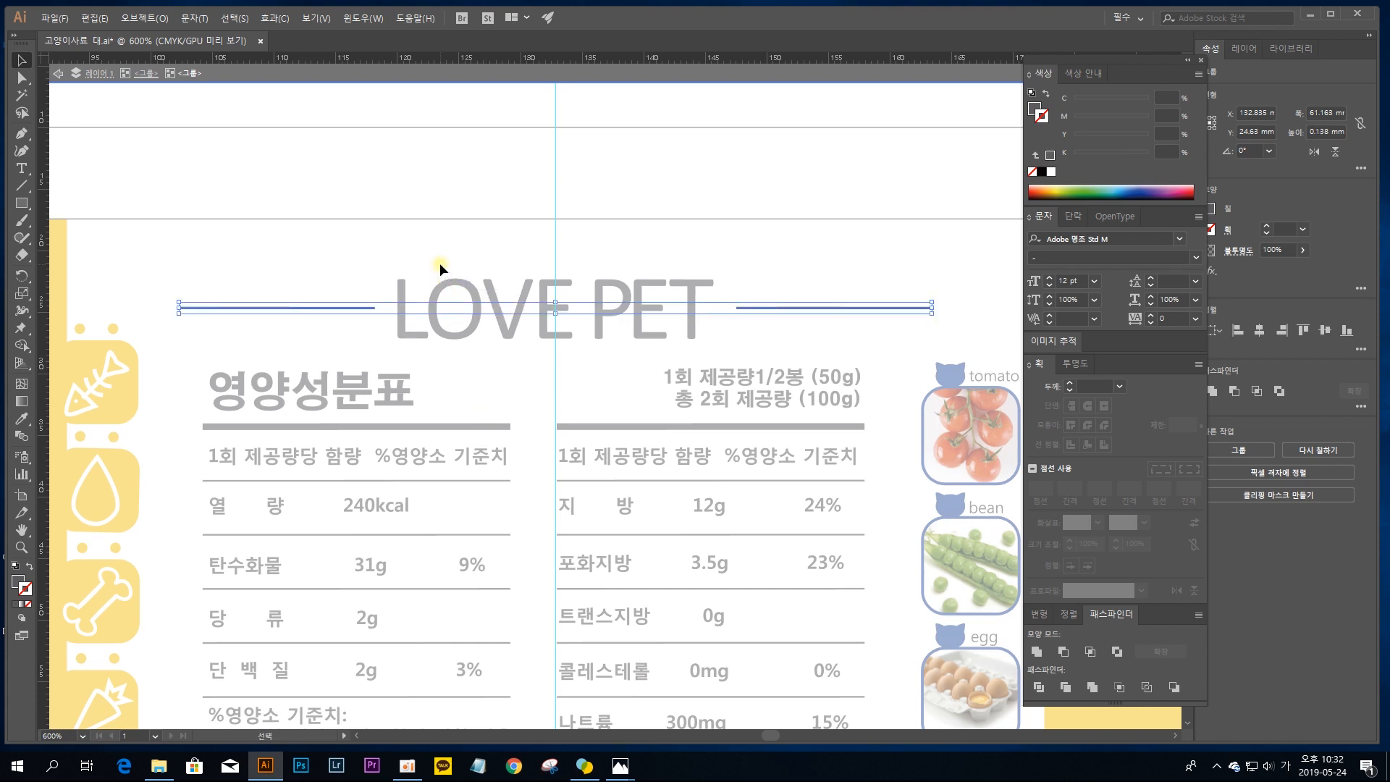
{"action": "left_click", "coordinate": [388, 265]}
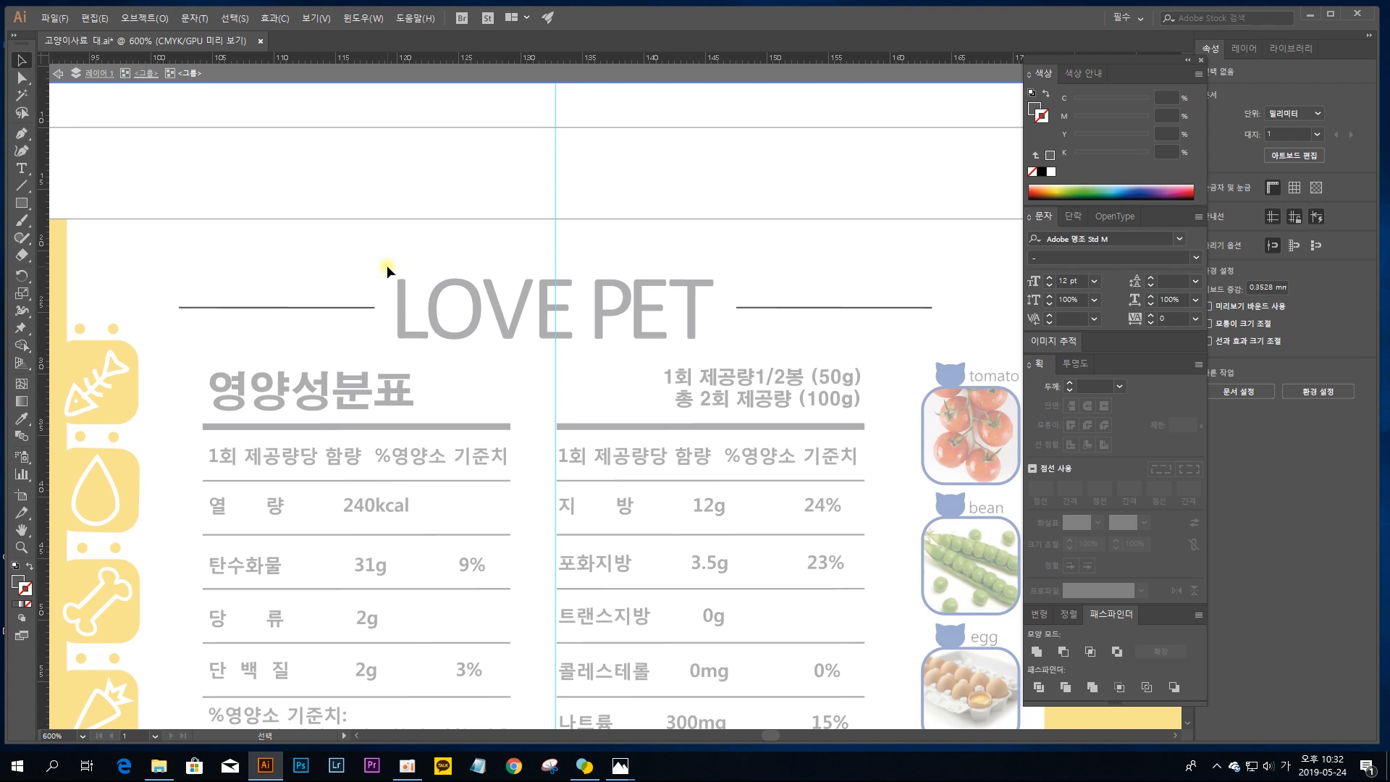
{"action": "double_click", "coordinate": [412, 259]}
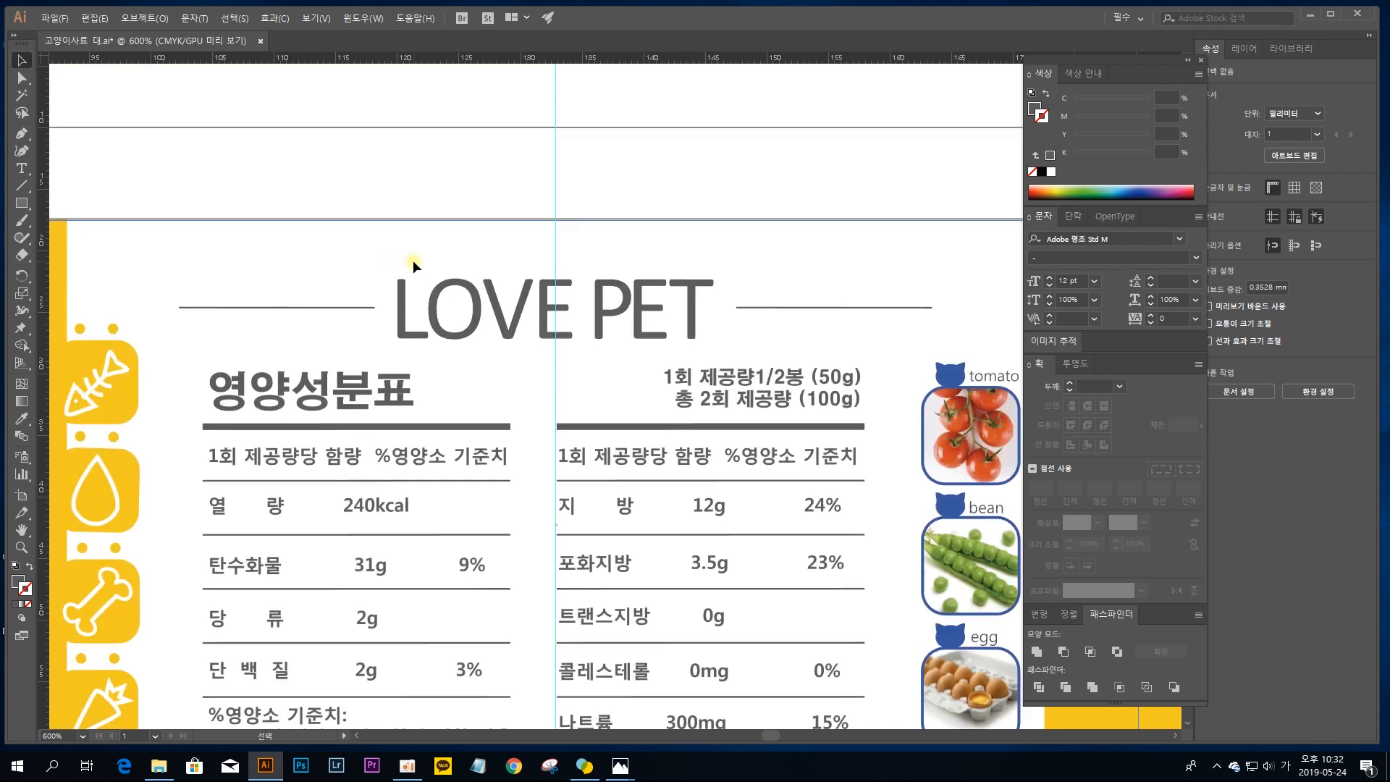
Step: Select the nutrition table group and nudge it to the right until its centre sits on the vertical guide
{"action": "left_click_drag", "start_coordinate": [640, 414], "coordinate": [657, 308]}
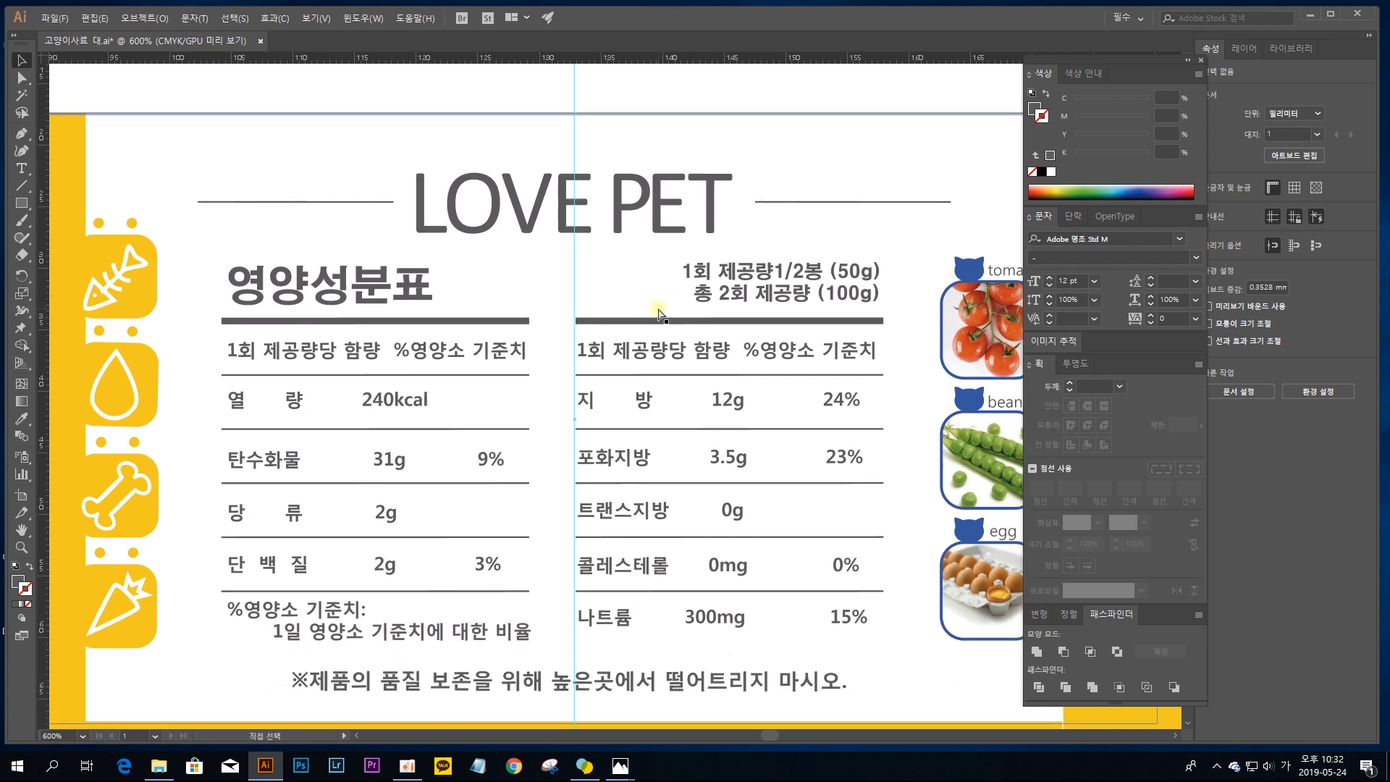
{"action": "key", "text": "ctrl+plus"}
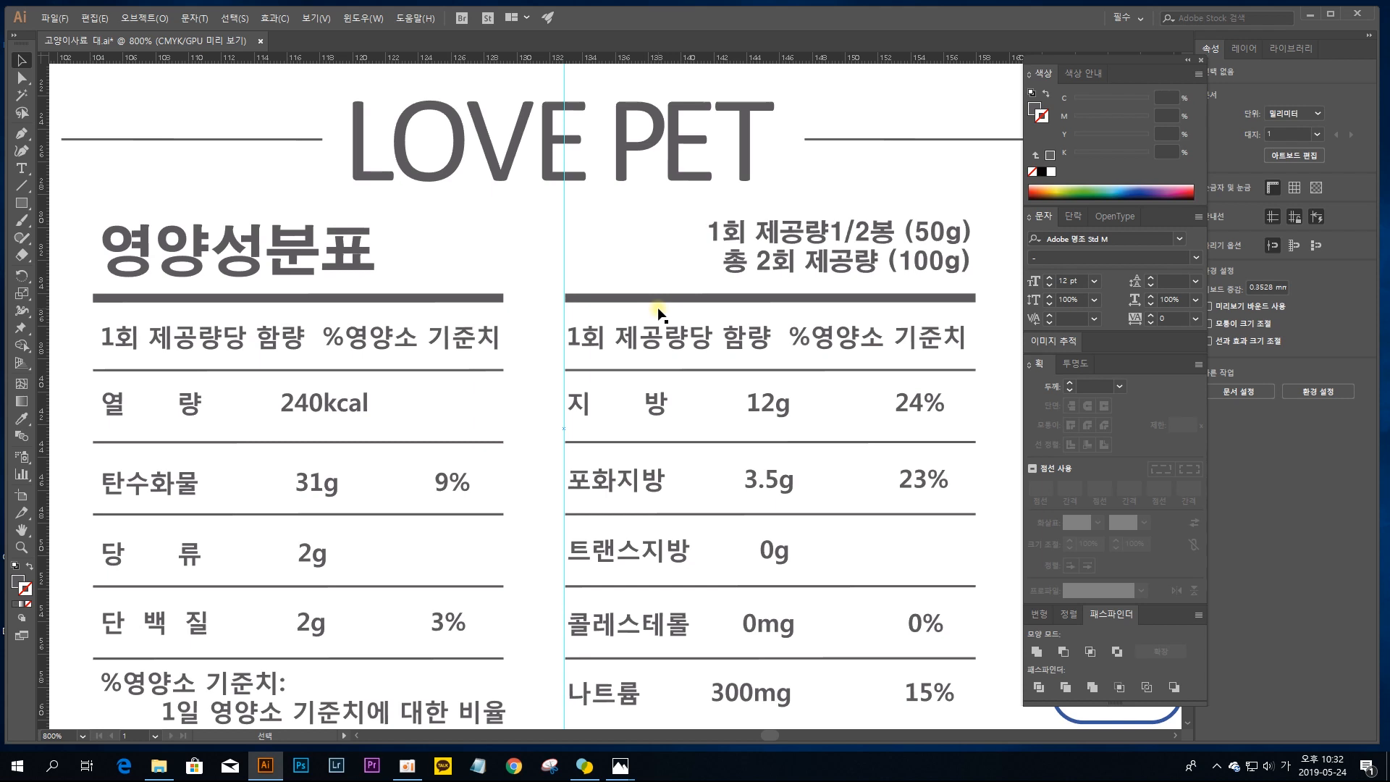
{"action": "key", "text": "ctrl+minus"}
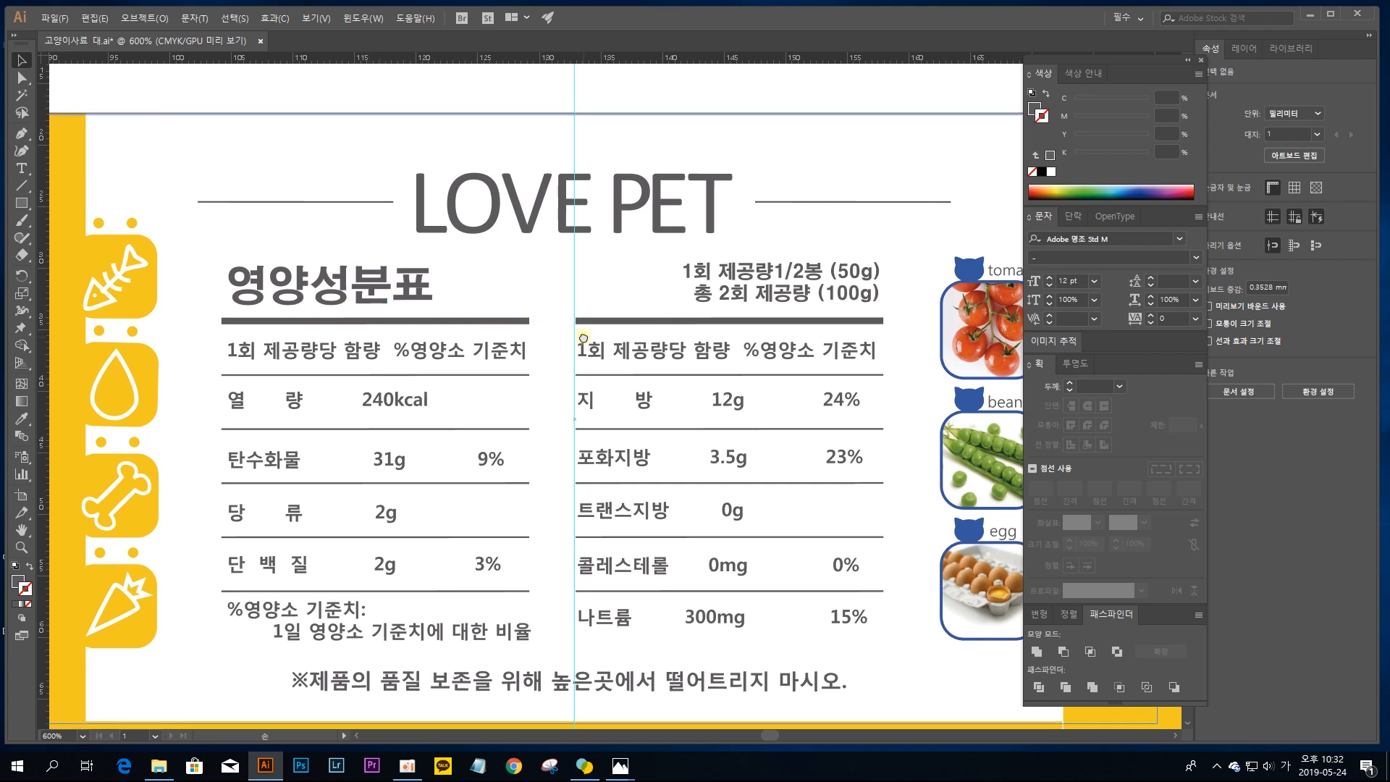
{"action": "left_click_drag", "start_coordinate": [591, 346], "coordinate": [547, 337]}
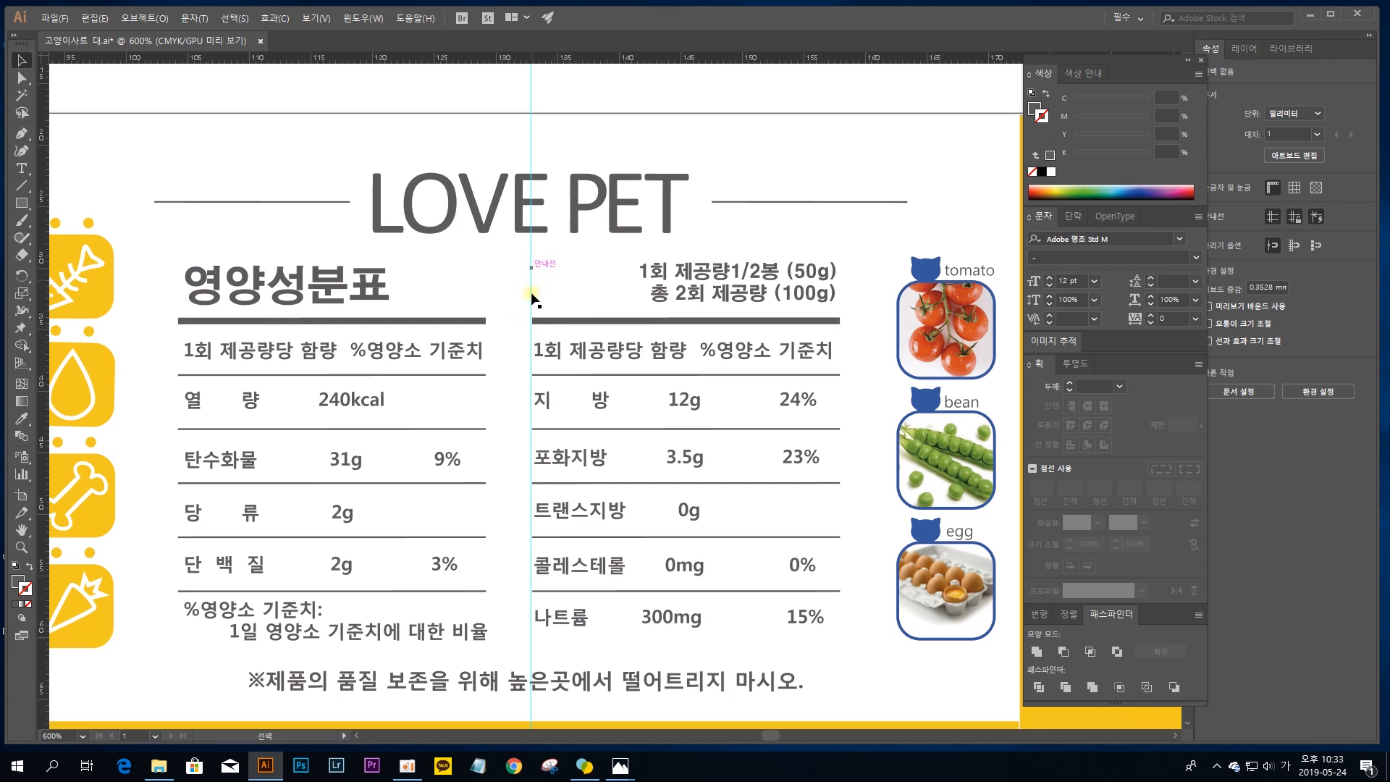
{"action": "left_click", "coordinate": [344, 320]}
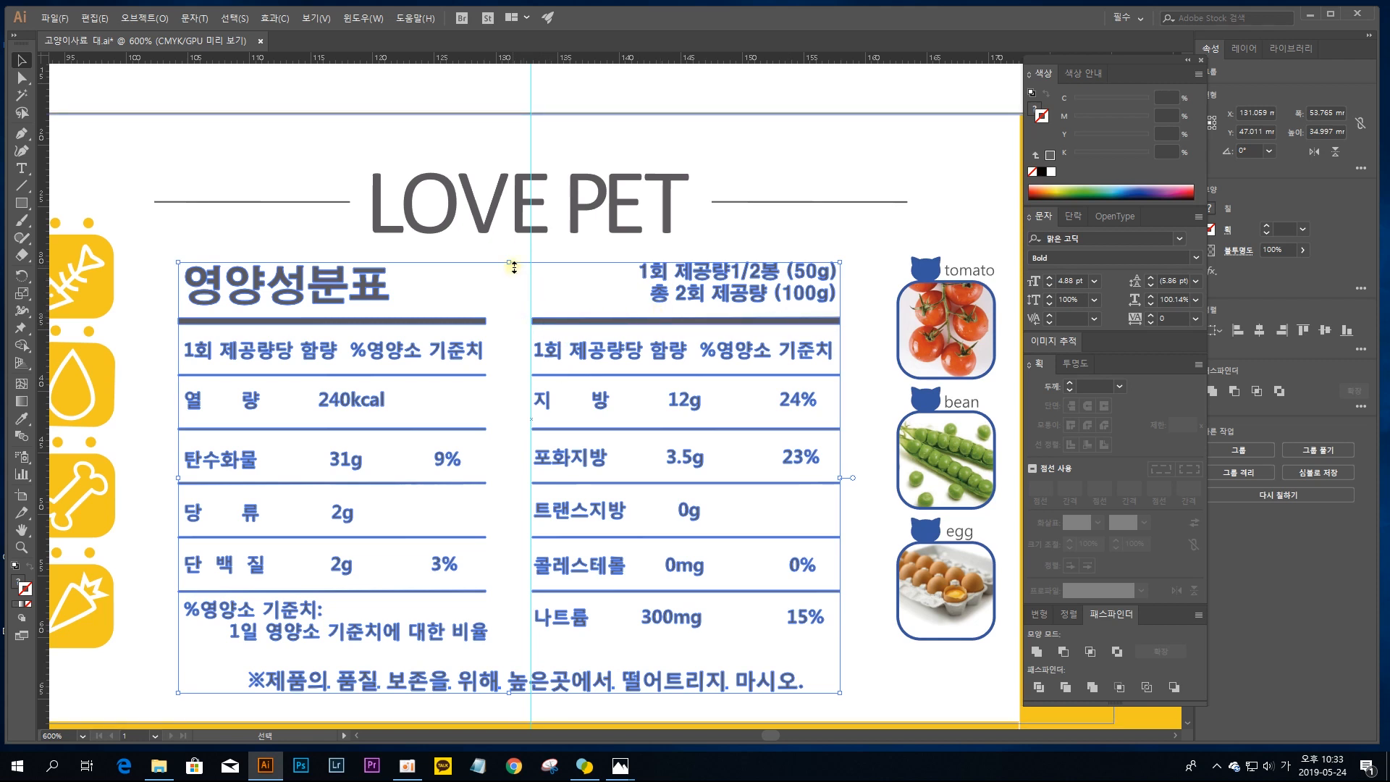
{"action": "key", "text": "Right"}
{"action": "key", "text": "Right"}
{"action": "key", "text": "Right"}
{"action": "key", "text": "Right"}
{"action": "key", "text": "Right"}
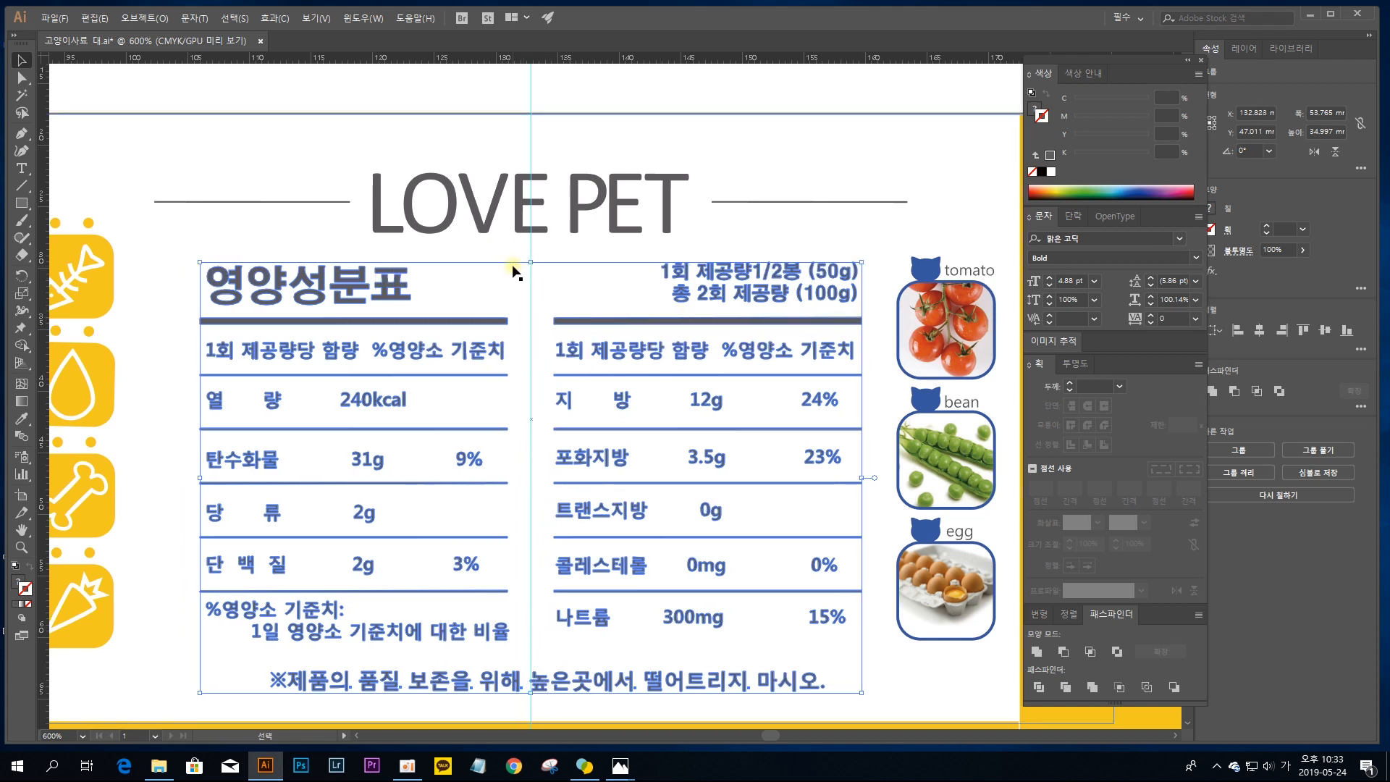
{"action": "left_click", "coordinate": [642, 155]}
Step: Try shifting the nutrition table group slightly left of the centre guide, undo the move, and deselect the group
{"action": "left_click_drag", "start_coordinate": [739, 285], "coordinate": [539, 250]}
{"action": "key", "text": "ctrl+minus"}
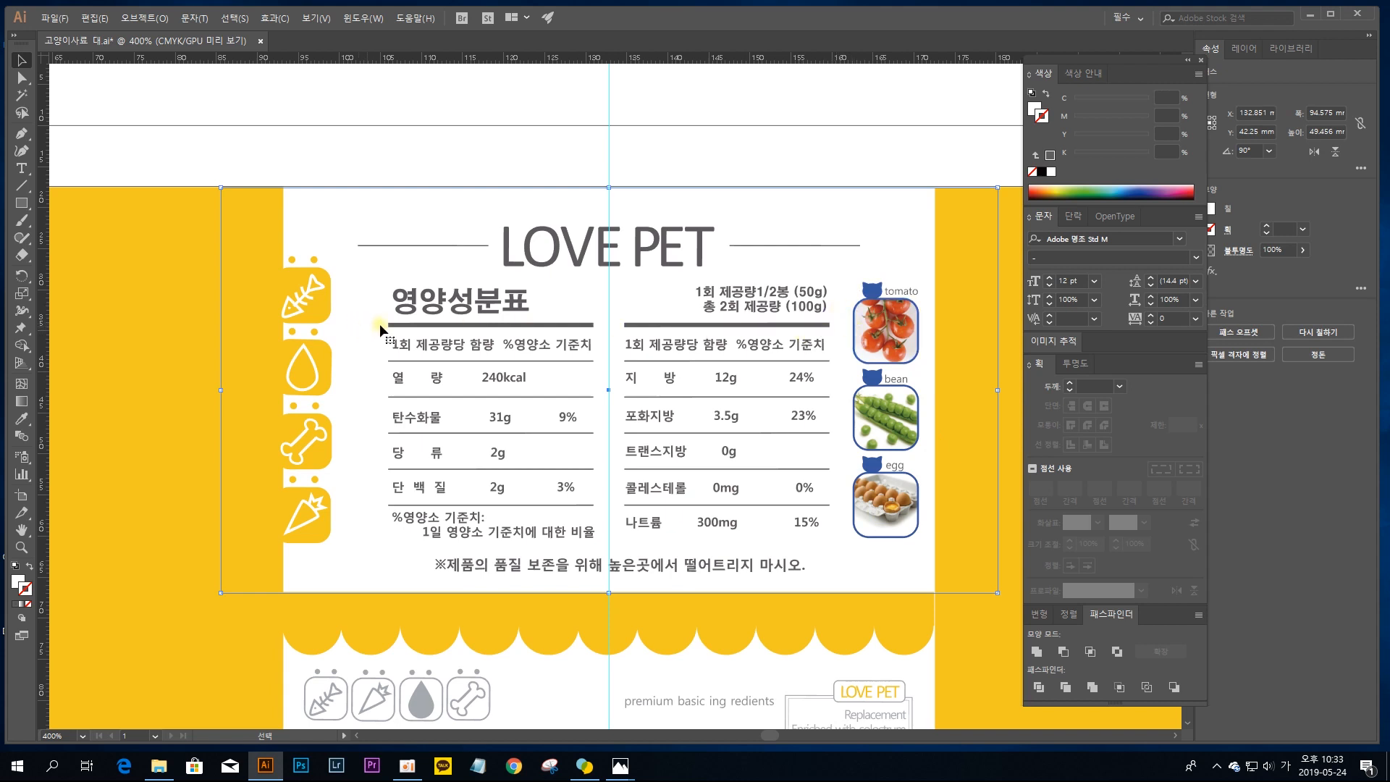
{"action": "left_click", "coordinate": [477, 314], "text": "ctrl"}
{"action": "left_click_drag", "start_coordinate": [476, 314], "coordinate": [511, 338]}
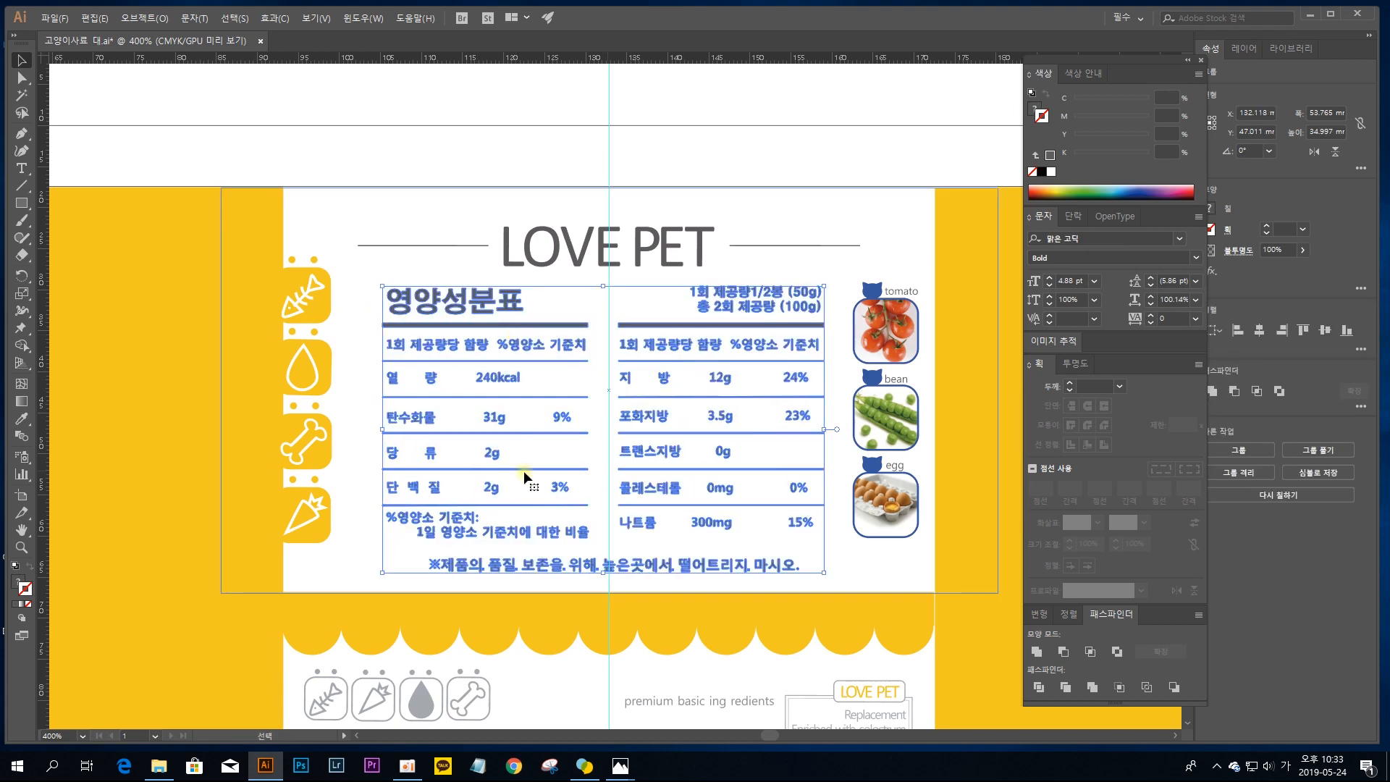
{"action": "left_click", "coordinate": [434, 215]}
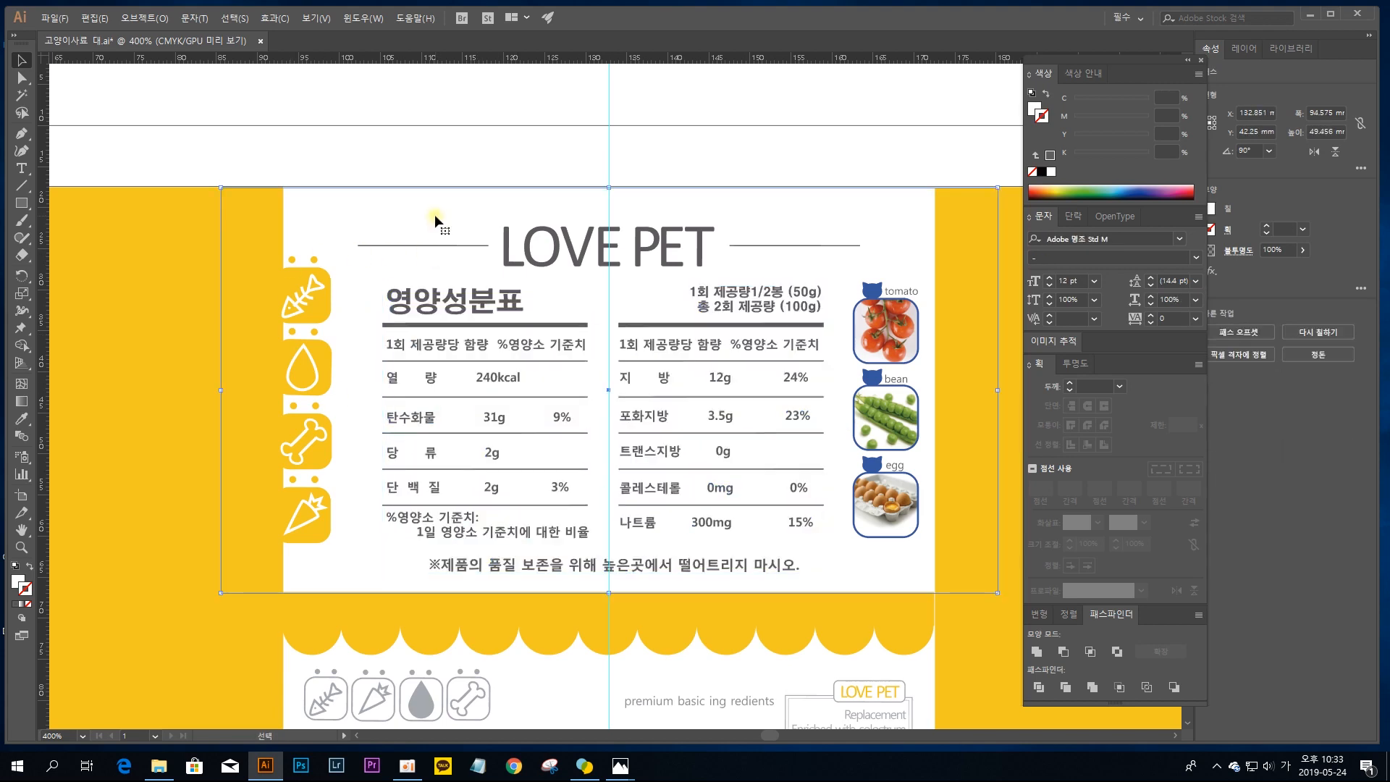
{"action": "left_click", "coordinate": [698, 321], "text": "ctrl"}
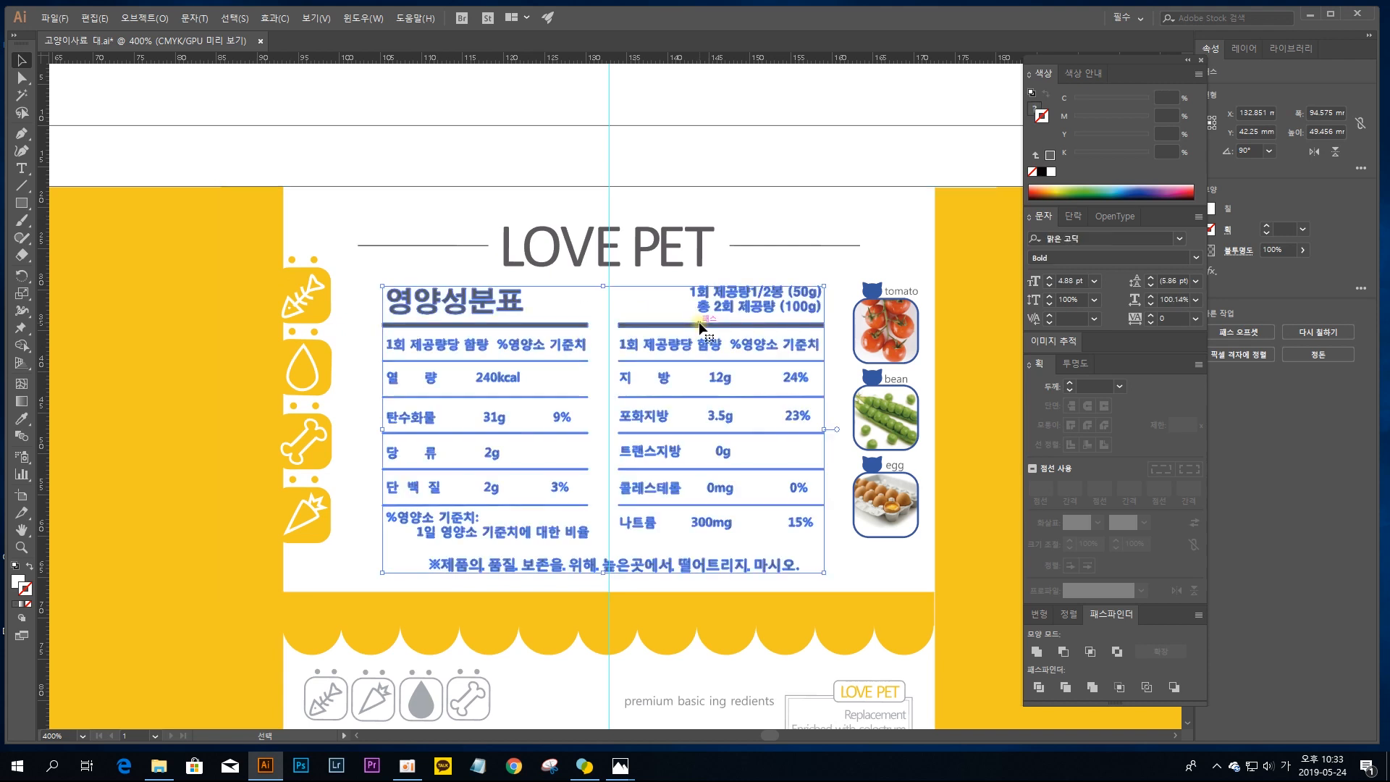
{"action": "key", "text": "ctrl+z"}
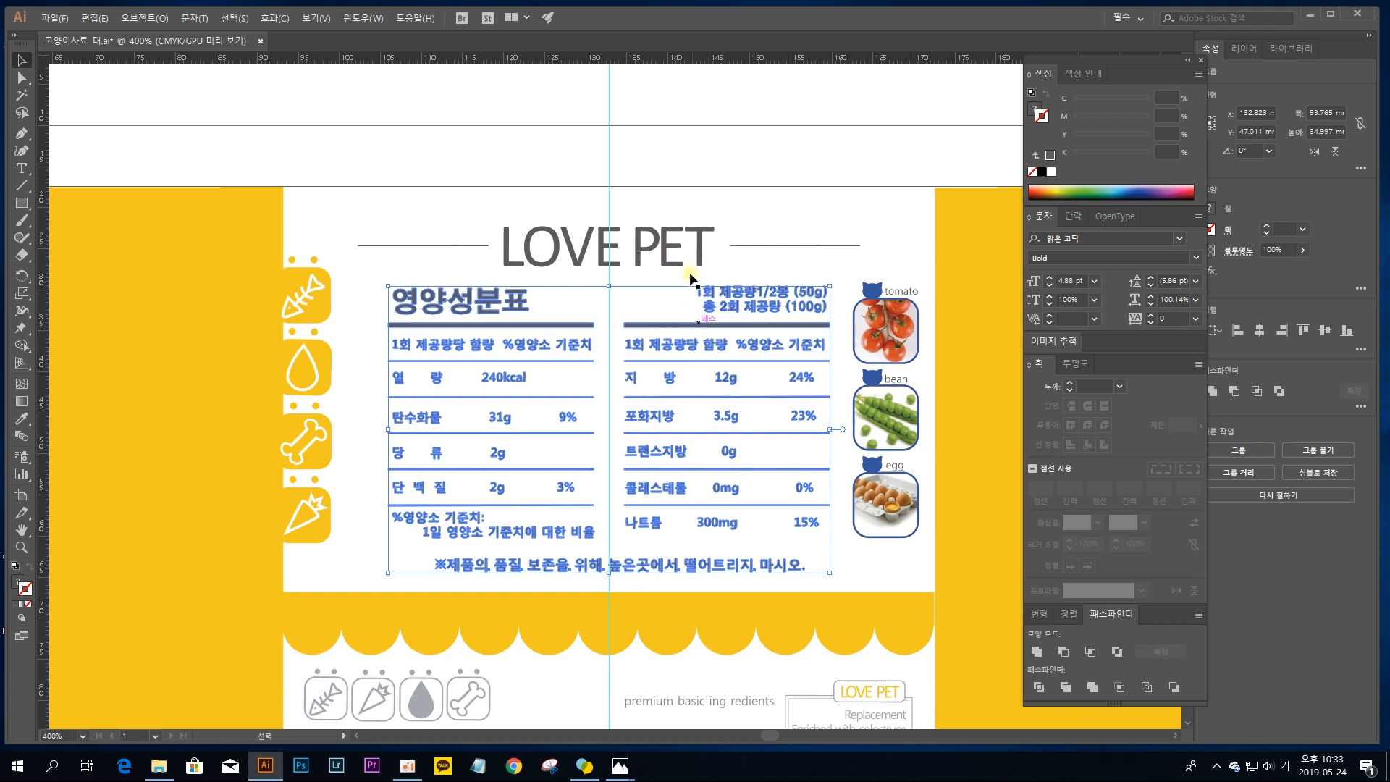
{"action": "left_click", "coordinate": [657, 168]}
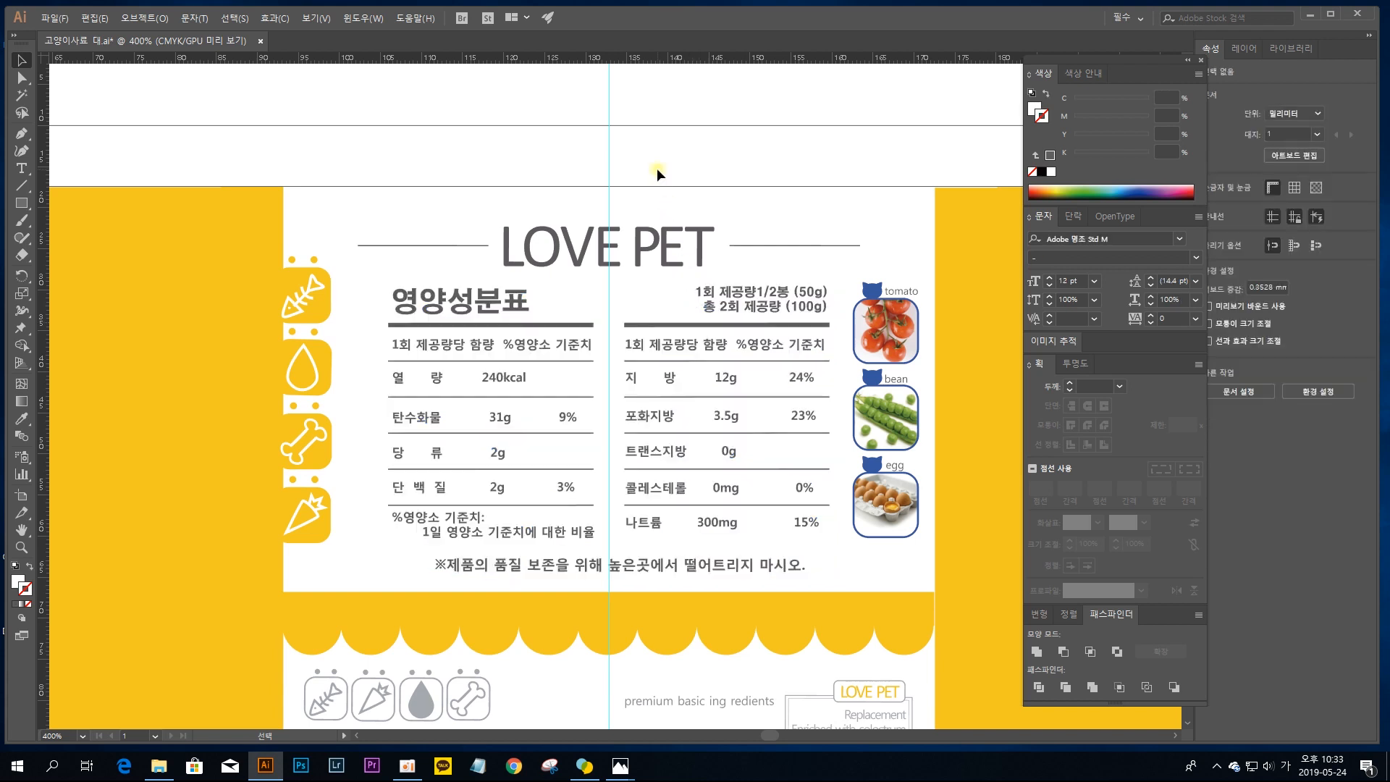
Step: Add vertical guides at the left and right edges of the first column's row labels, the second at about X 112.9 mm
{"action": "key", "text": "ctrl+equal"}
{"action": "key", "text": "ctrl+equal"}
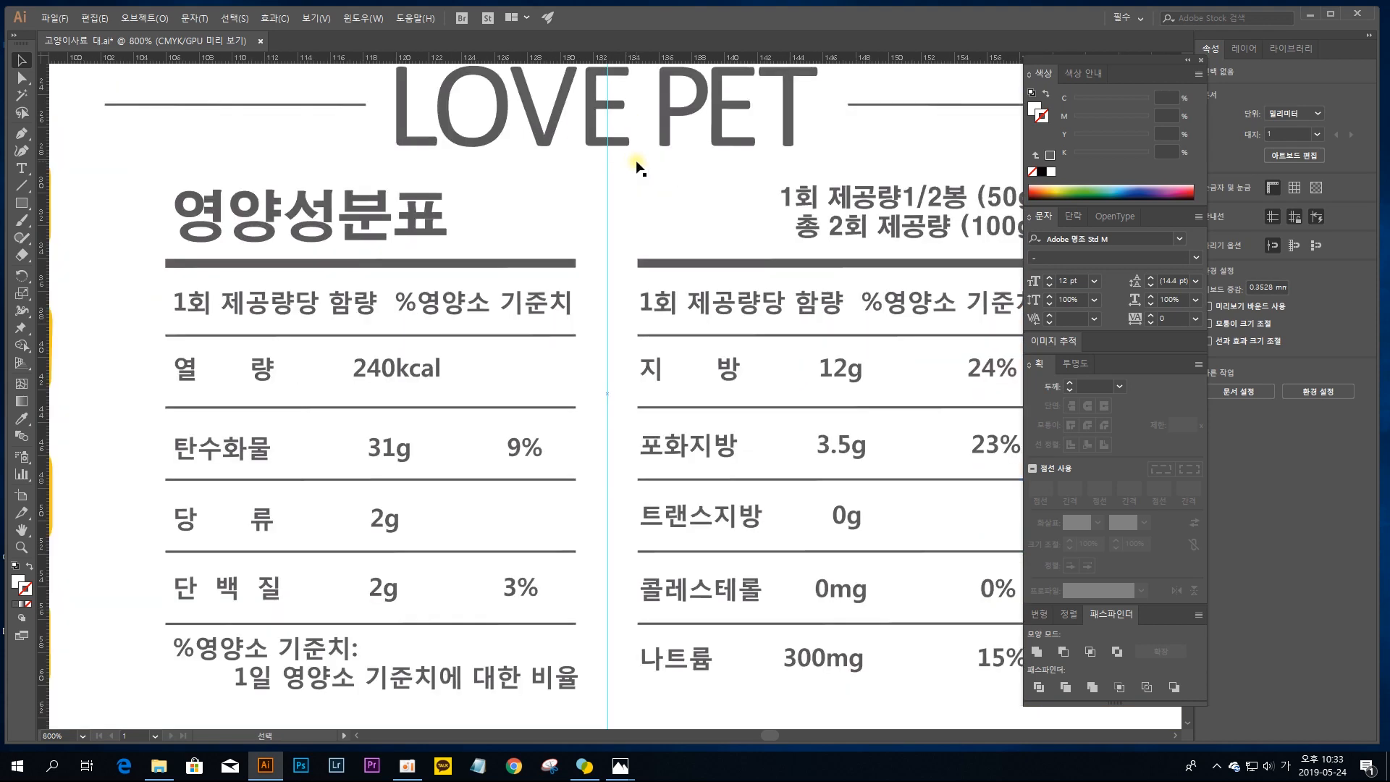
{"action": "left_click_drag", "start_coordinate": [346, 397], "coordinate": [486, 345]}
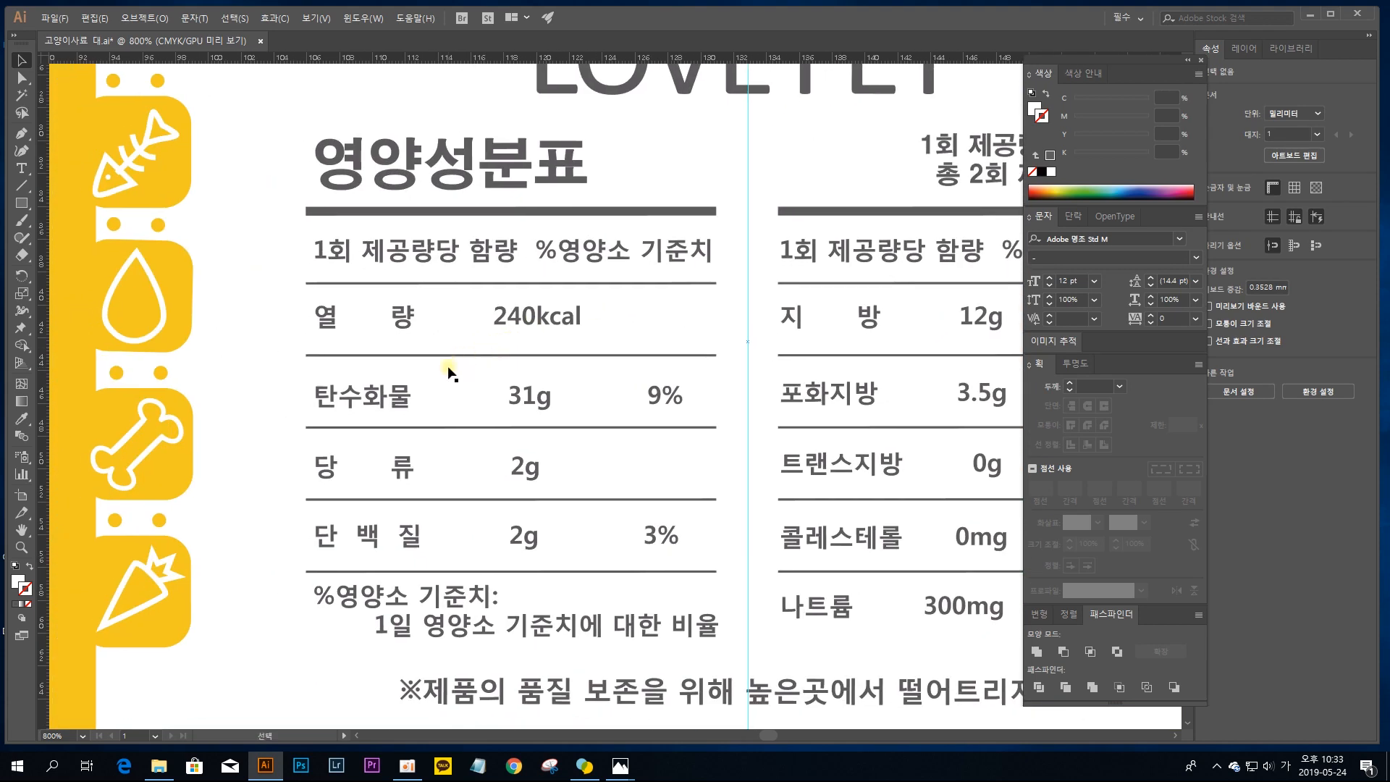
{"action": "left_click_drag", "start_coordinate": [45, 321], "coordinate": [314, 406]}
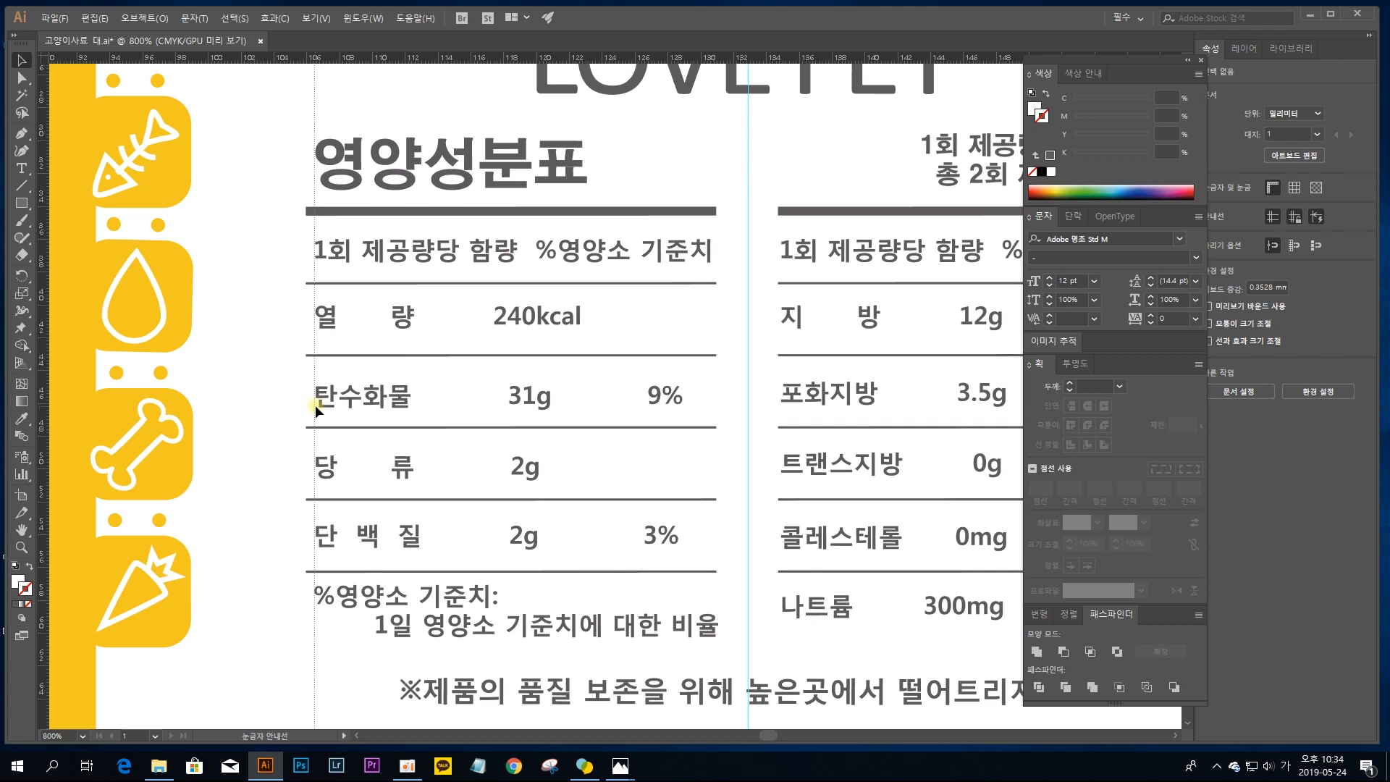
{"action": "left_click_drag", "start_coordinate": [315, 406], "coordinate": [315, 406]}
{"action": "left_click_drag", "start_coordinate": [43, 436], "coordinate": [420, 453]}
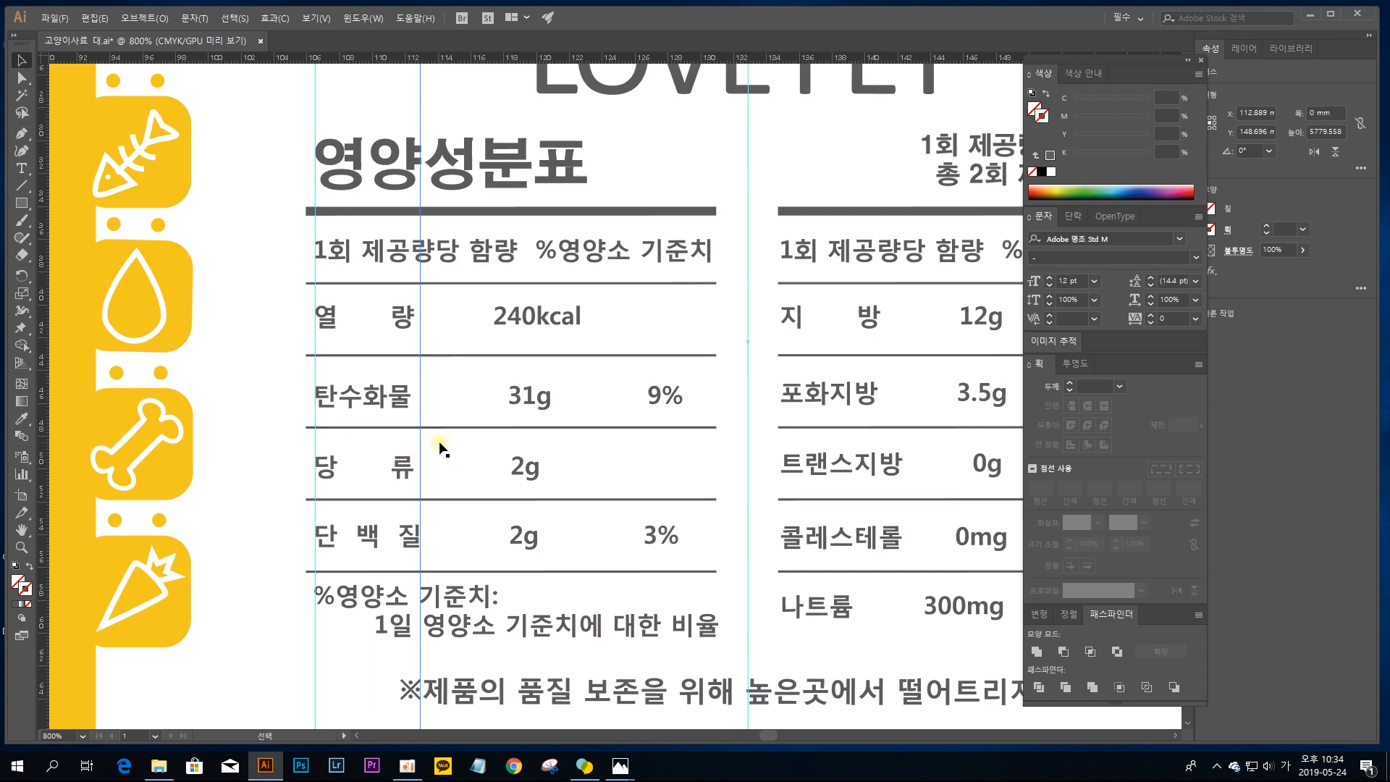
Step: Isolate the nutrition table group and move the character 량 of the 열량 label right to the second label guide
{"action": "double_click", "coordinate": [409, 315]}
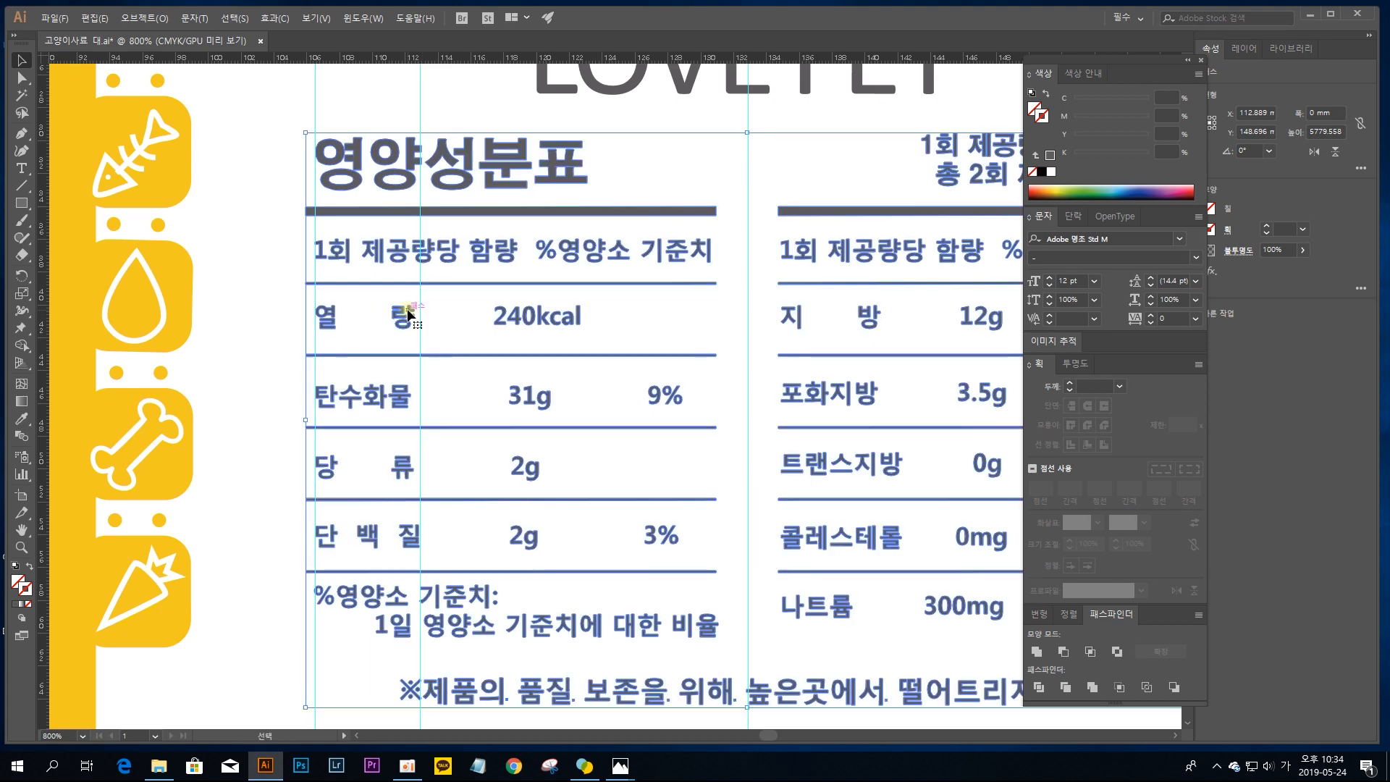
{"action": "left_click", "coordinate": [409, 315]}
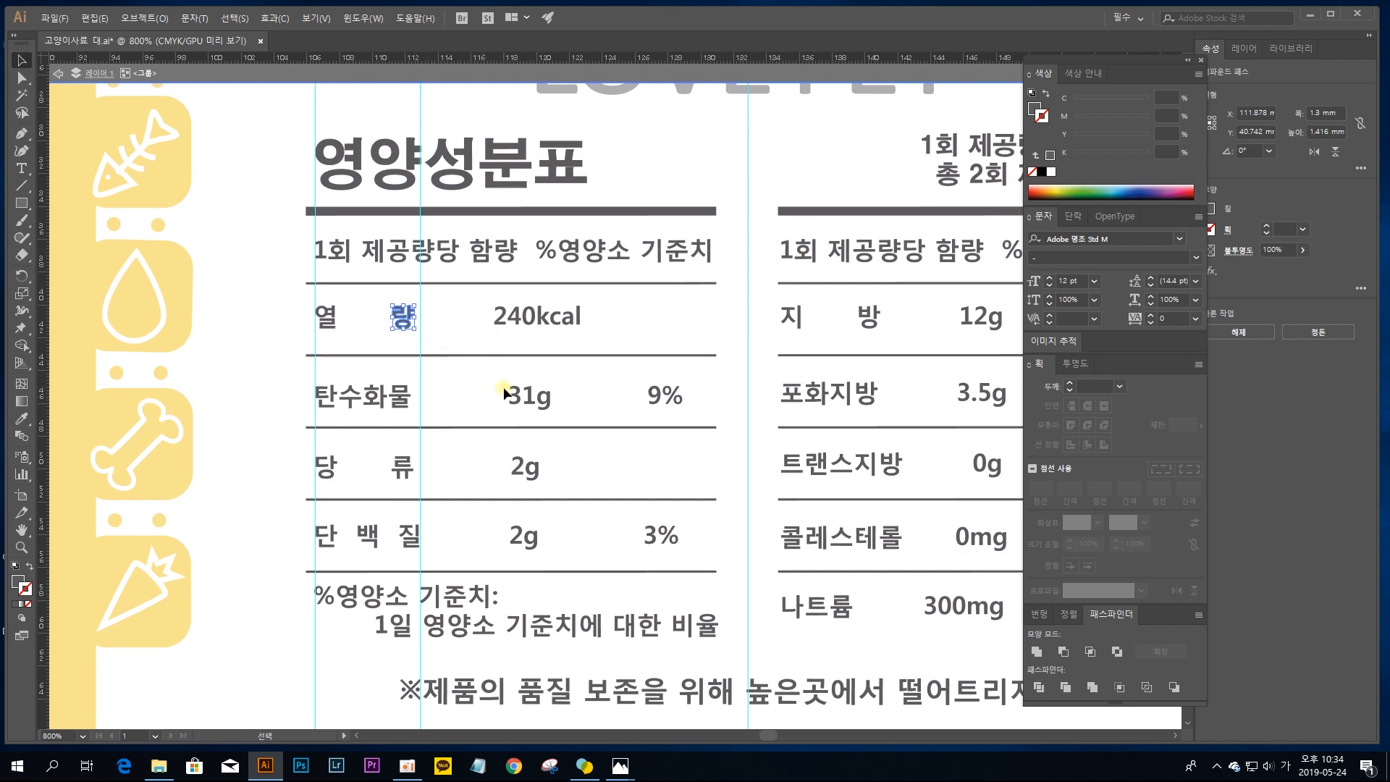
{"action": "left_click", "coordinate": [477, 326]}
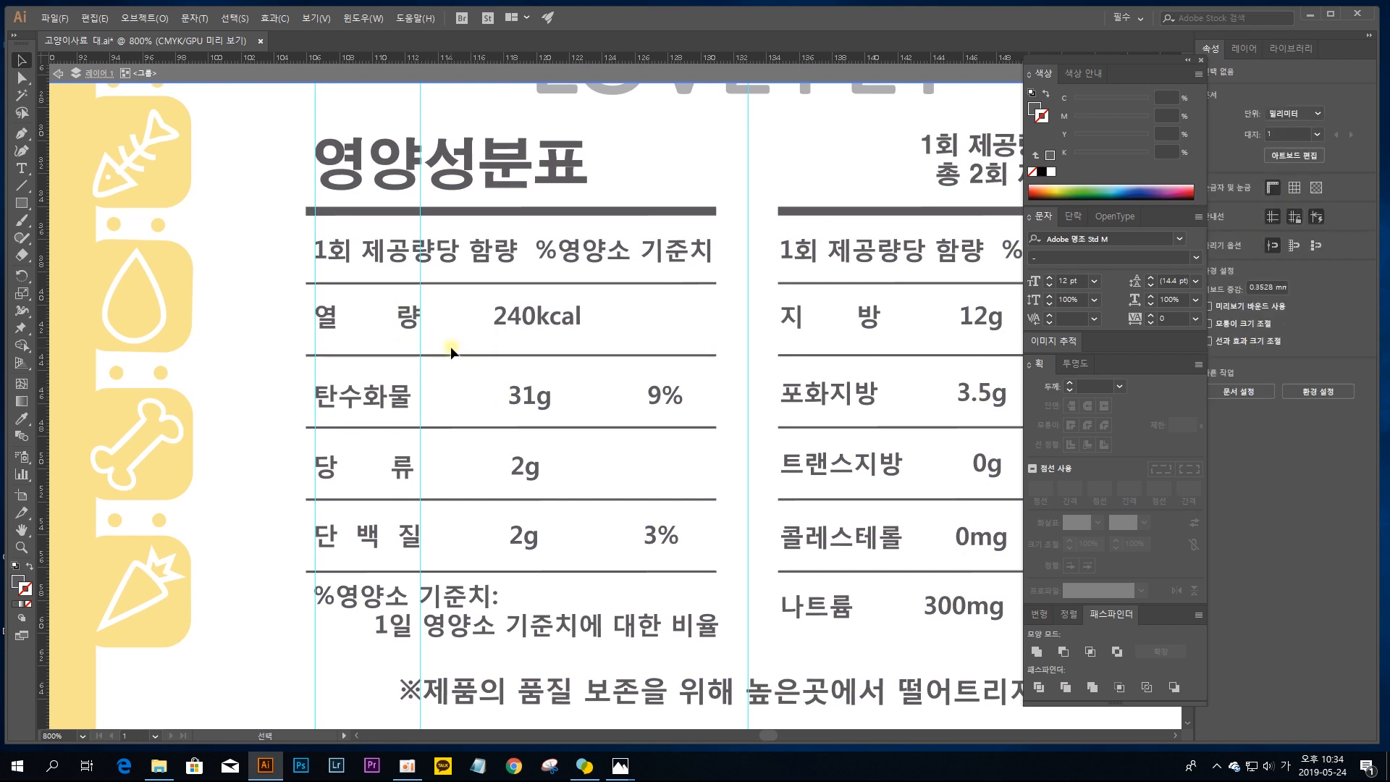
Step: Move the last character, 물, of the 탄수화물 label right until its edge meets the second label guide
{"action": "left_click", "coordinate": [409, 402]}
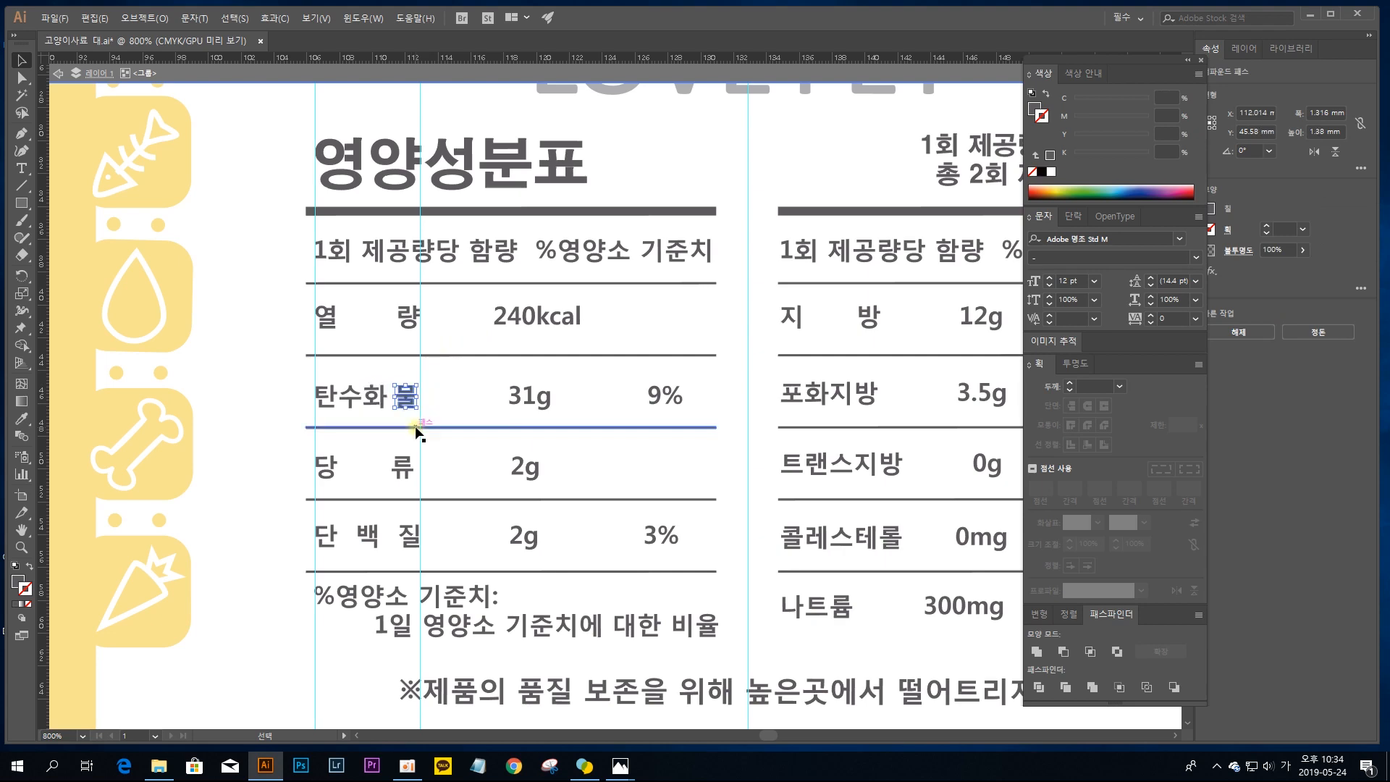
{"action": "key", "text": "ctrl+plus"}
{"action": "key", "text": "ctrl+plus"}
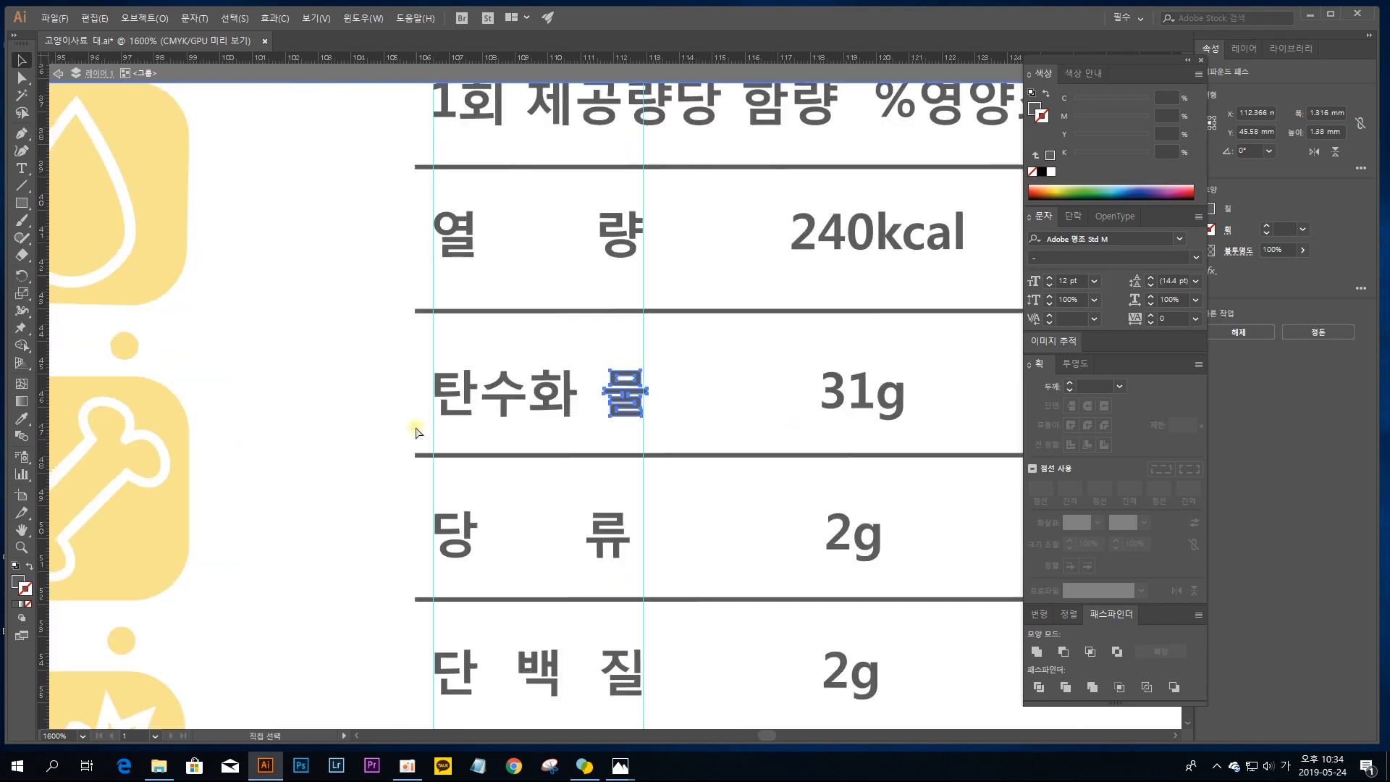
{"action": "key", "text": "Left"}
{"action": "key", "text": "v"}
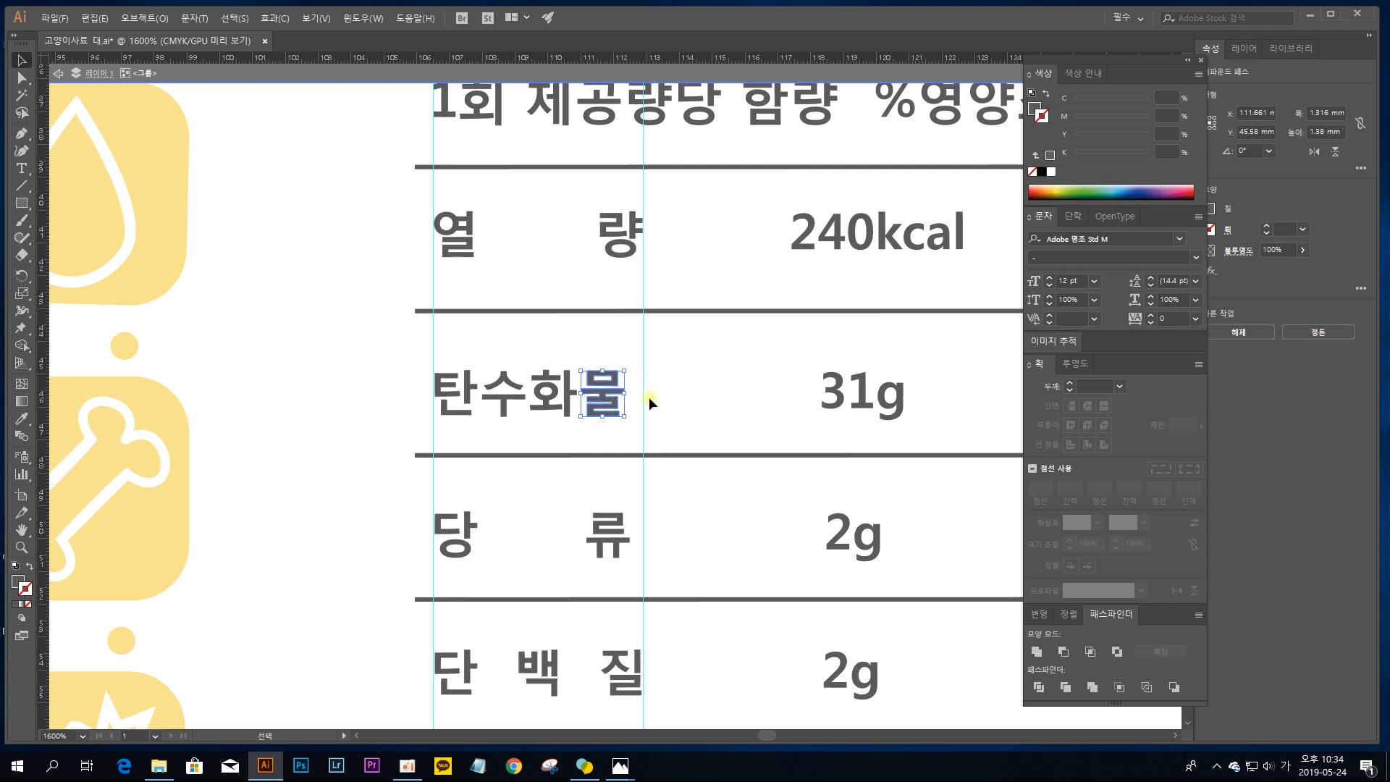
{"action": "left_click_drag", "start_coordinate": [630, 397], "coordinate": [629, 401]}
Step: Select all four characters of the 탄수화물 label and distribute them evenly by their horizontal centres
{"action": "left_click", "coordinate": [554, 393]}
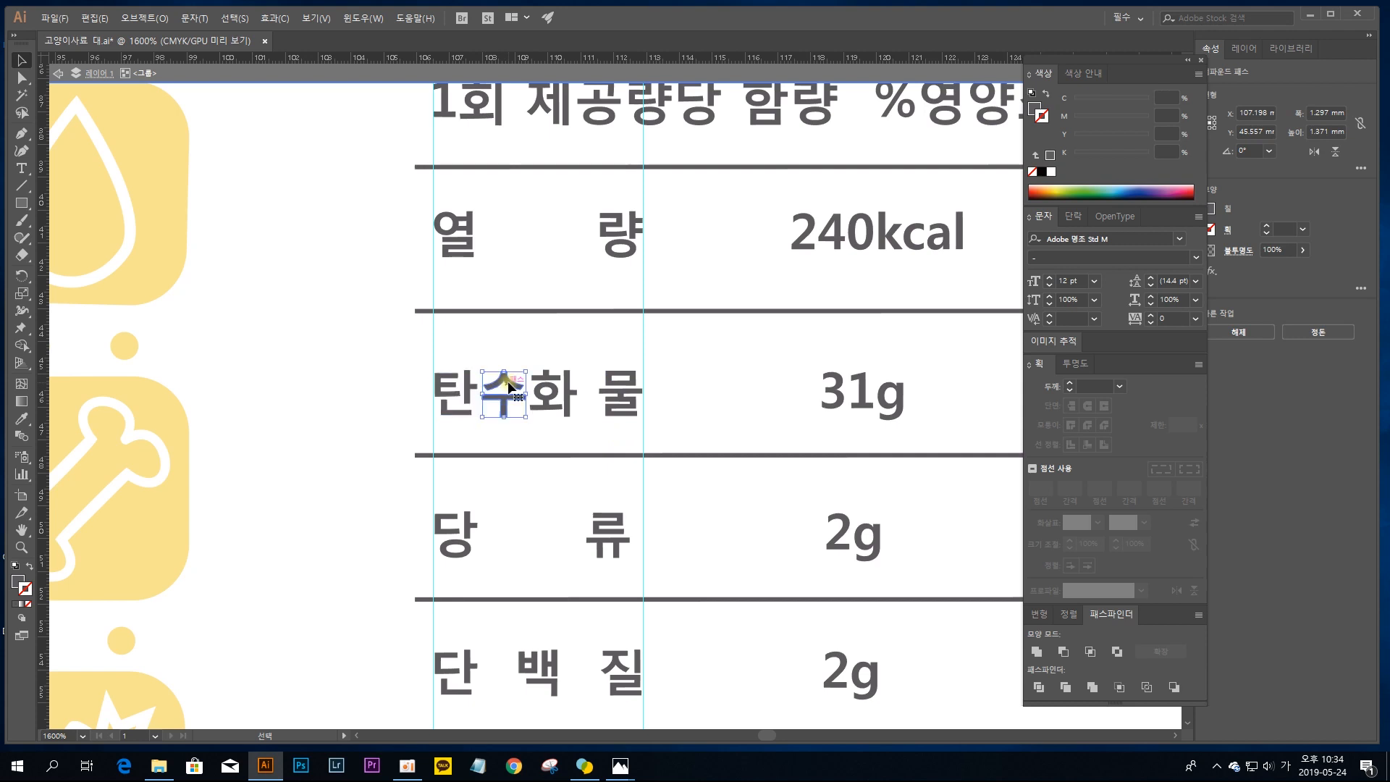
{"action": "left_click_drag", "start_coordinate": [631, 428], "coordinate": [443, 351]}
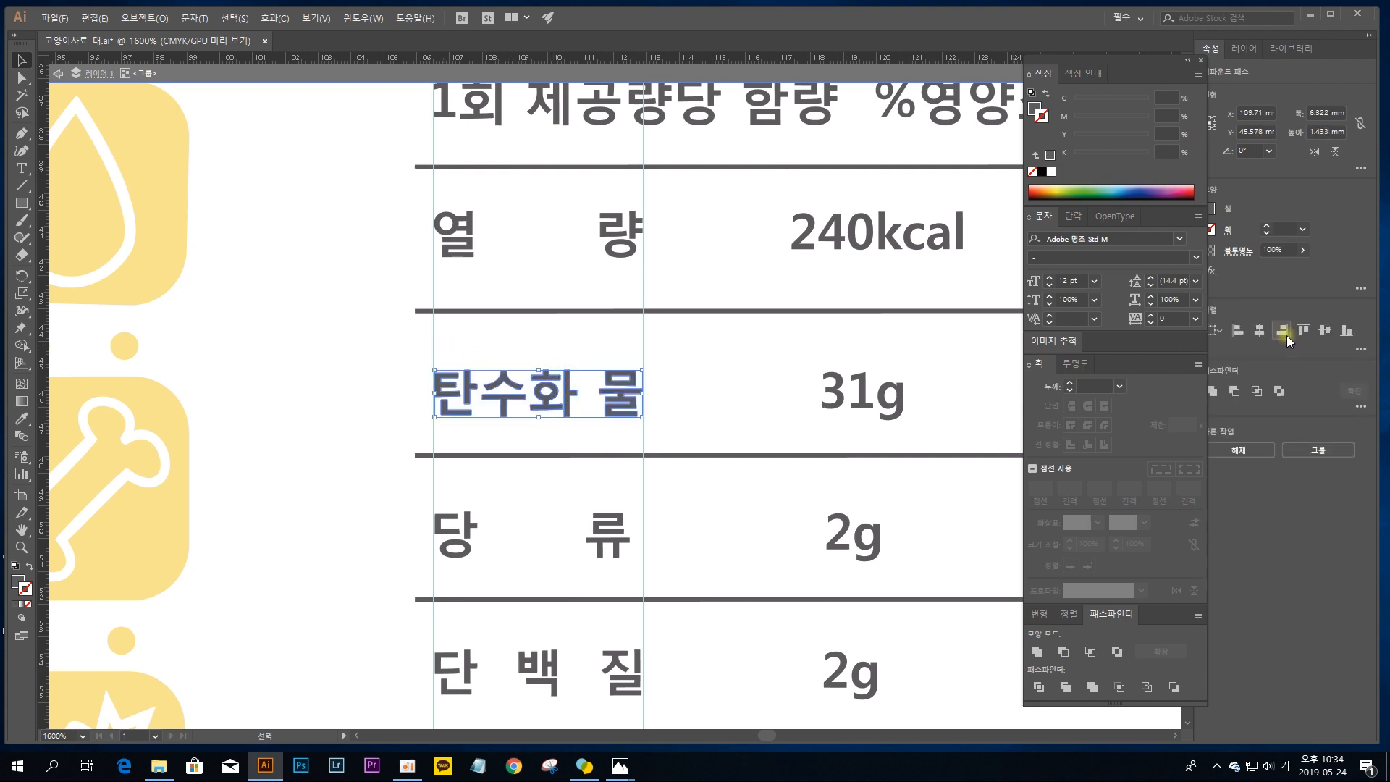
{"action": "left_click", "coordinate": [1360, 350]}
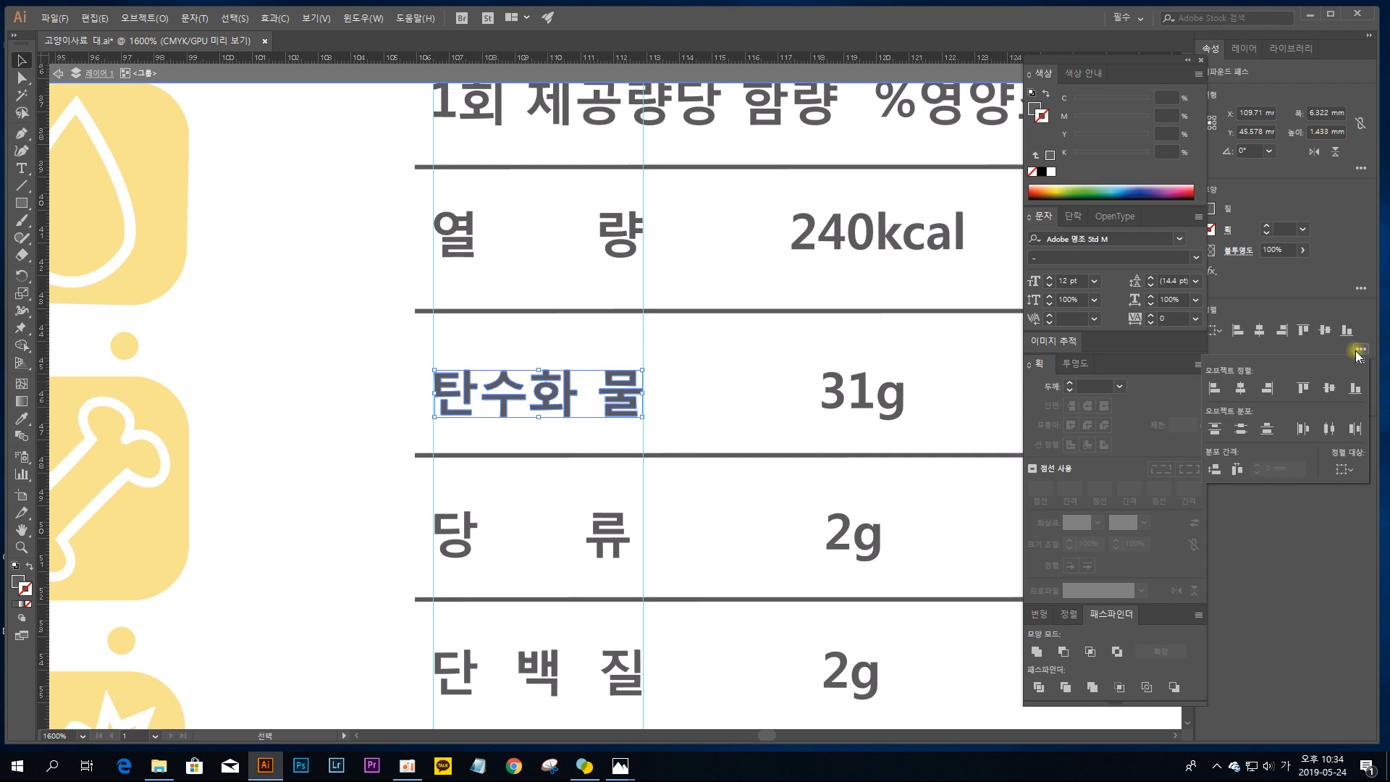
{"action": "left_click", "coordinate": [1328, 430]}
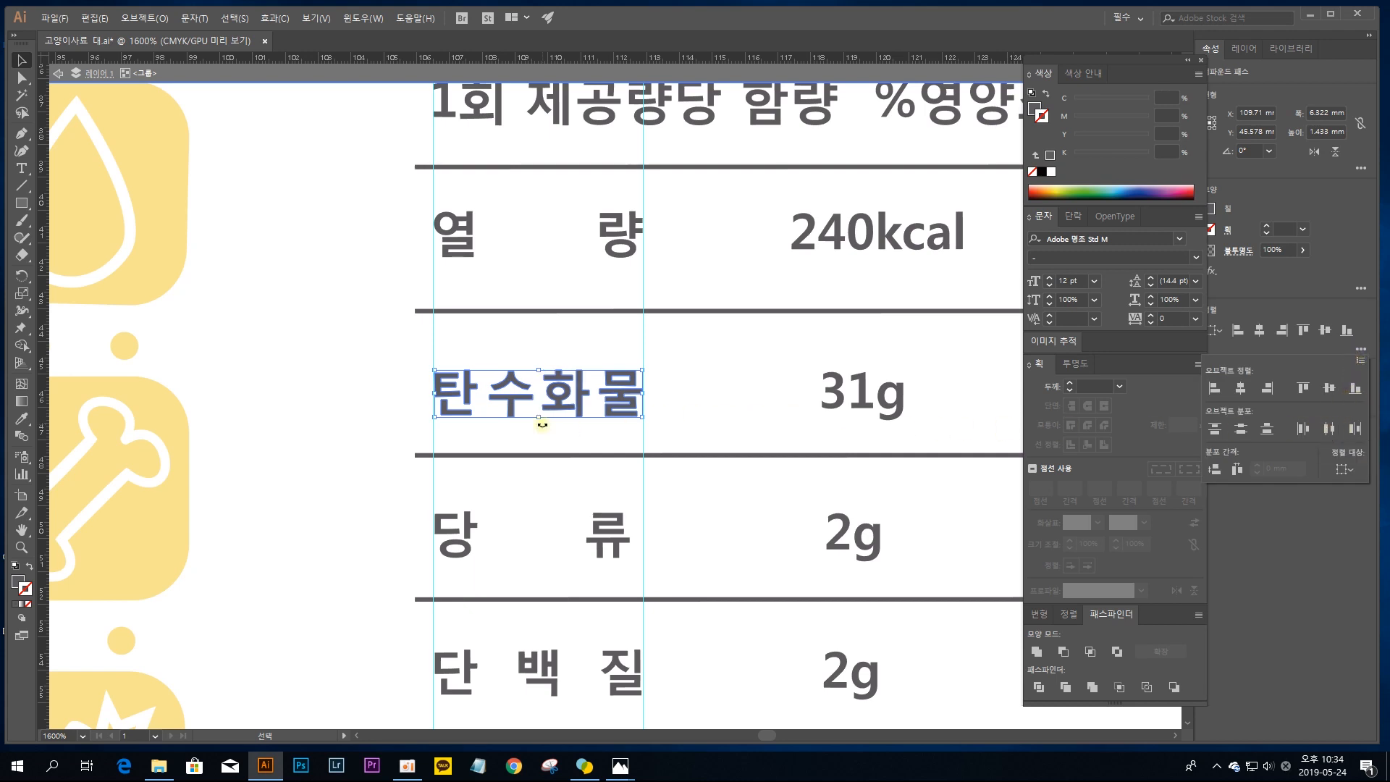
Step: Move the last character, 류, of the 당류 label right until its edge meets the second label guide
{"action": "left_click", "coordinate": [657, 409]}
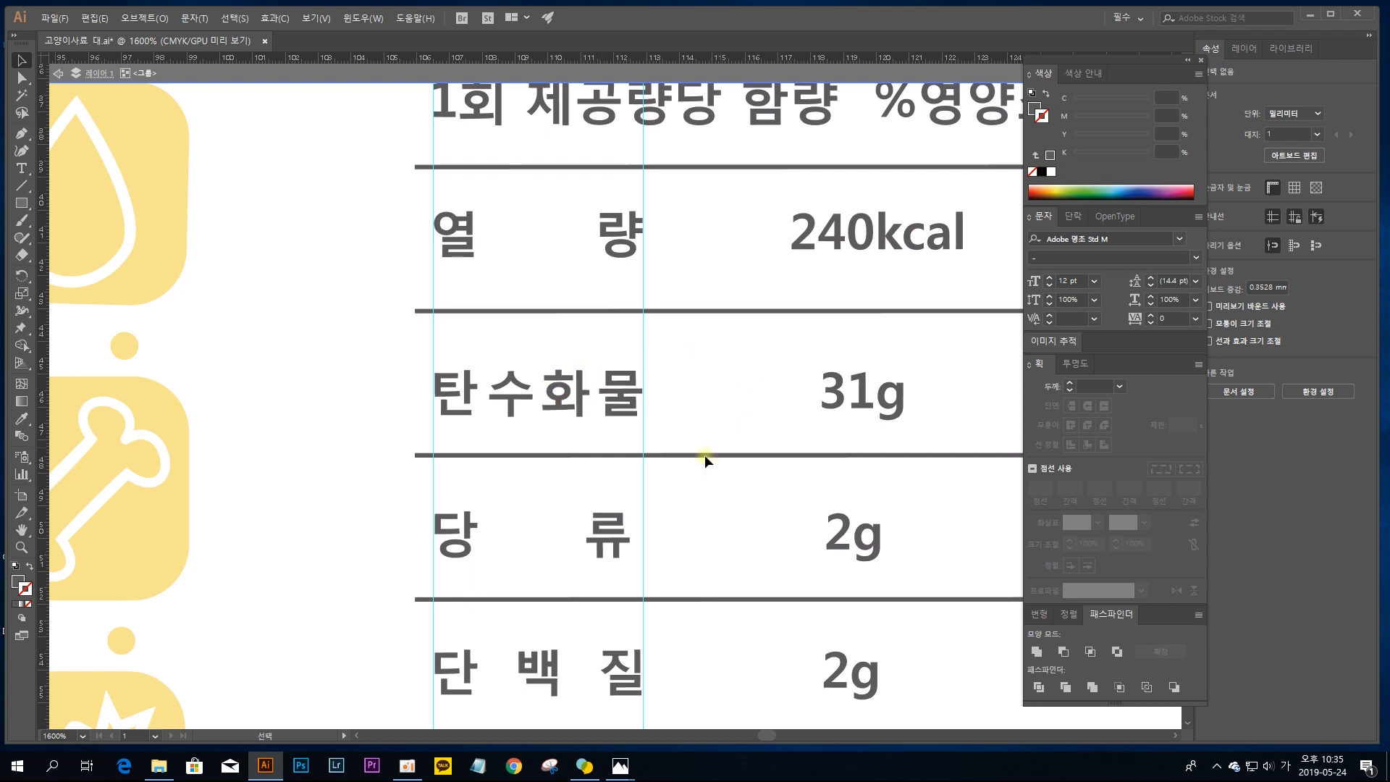
{"action": "left_click_drag", "start_coordinate": [720, 540], "coordinate": [696, 491]}
{"action": "left_click", "coordinate": [577, 496]}
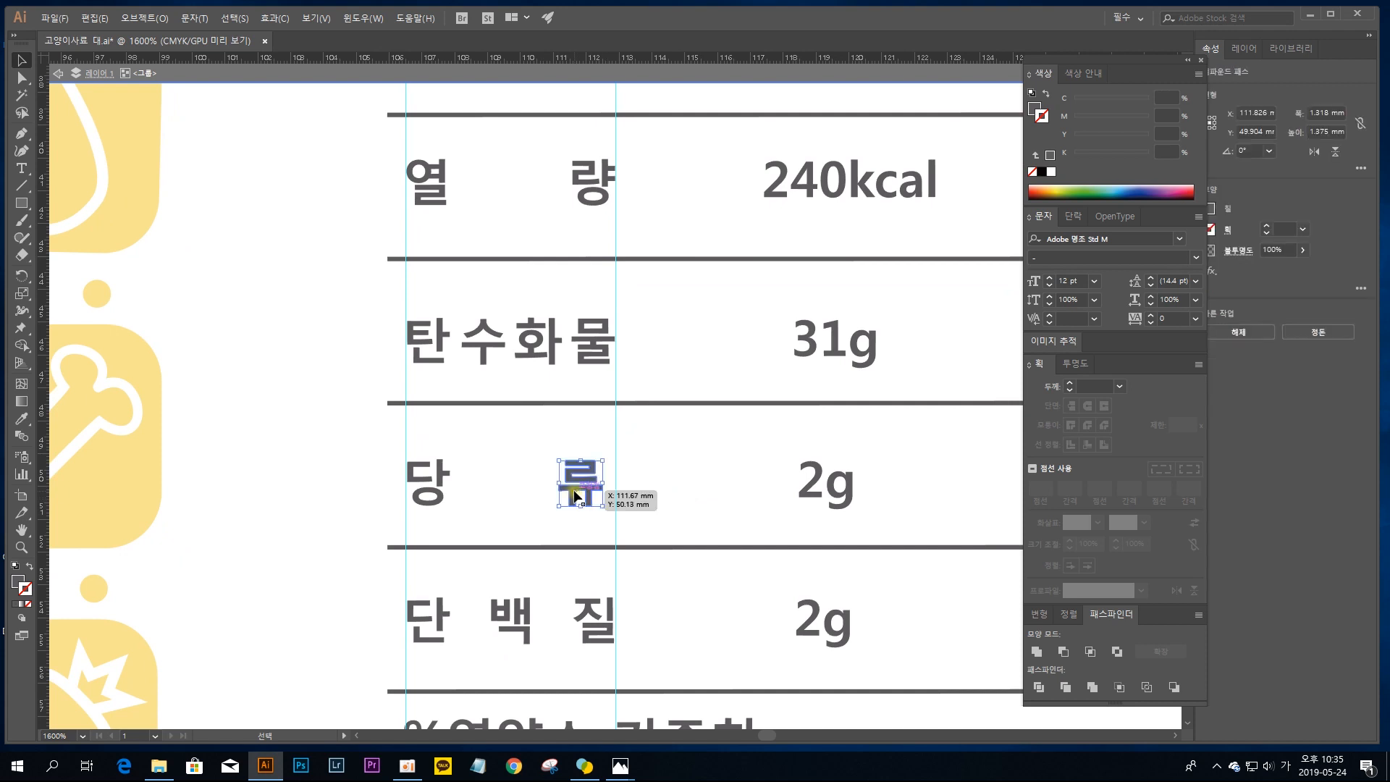
{"action": "left_click_drag", "start_coordinate": [577, 496], "coordinate": [590, 497]}
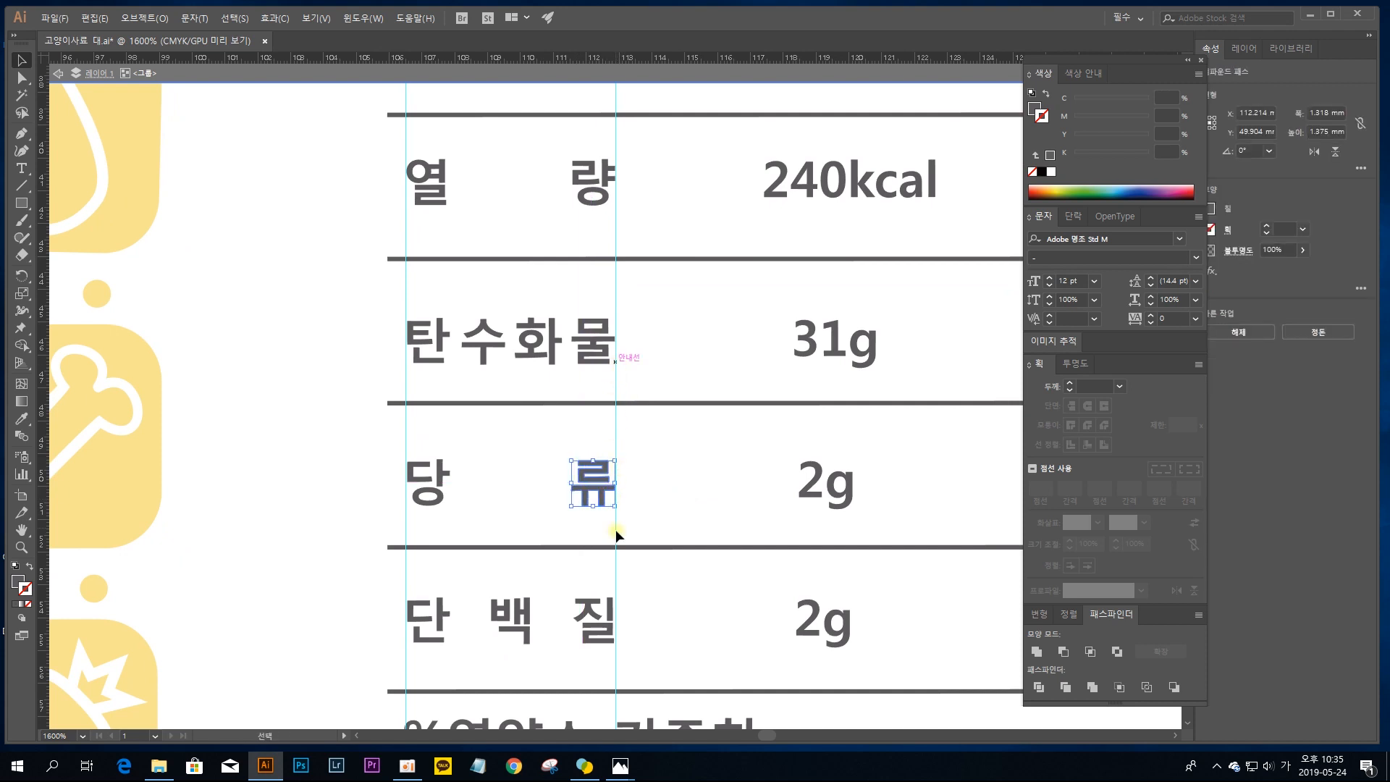
{"action": "left_click", "coordinate": [627, 437]}
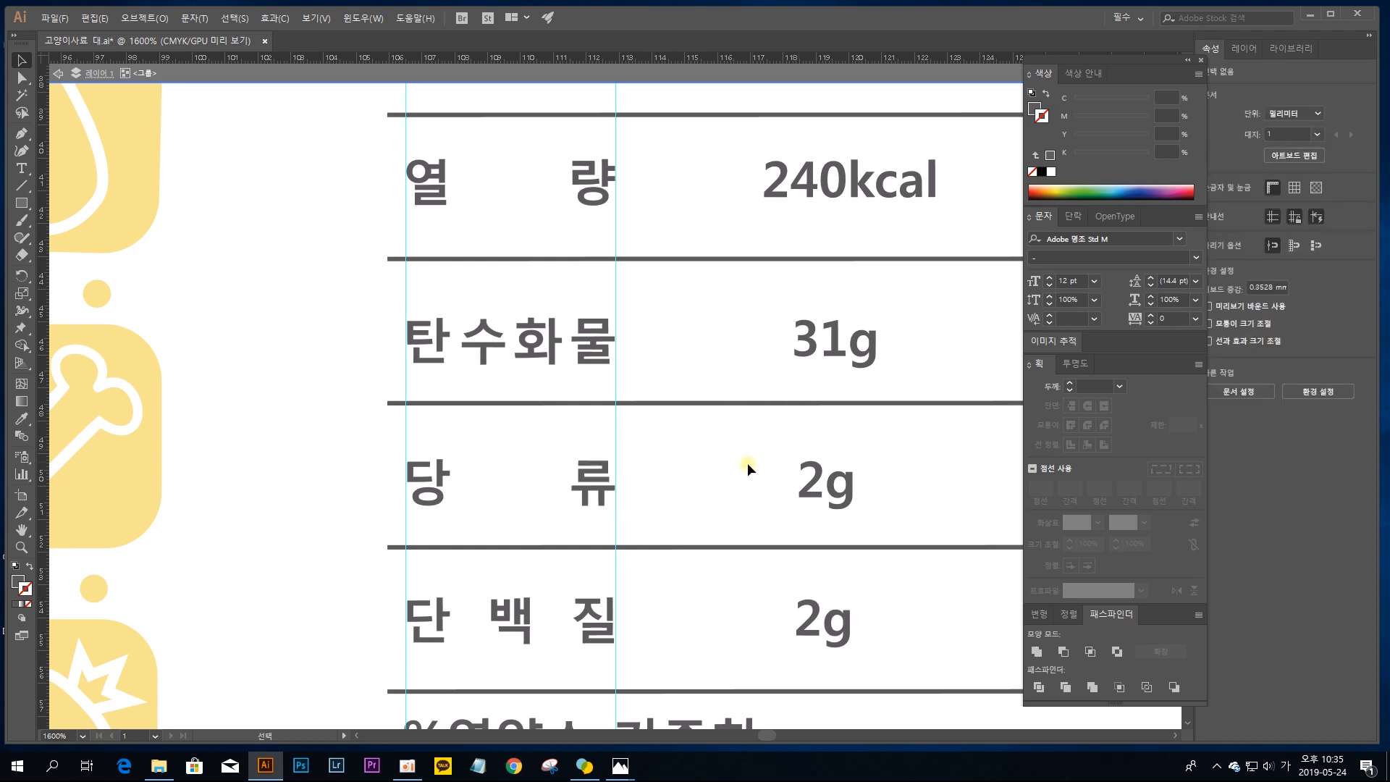
Step: Group the characters of the 240kcal value in the 열량 row
{"action": "key", "text": "space"}
{"action": "left_click_drag", "start_coordinate": [726, 461], "coordinate": [659, 480]}
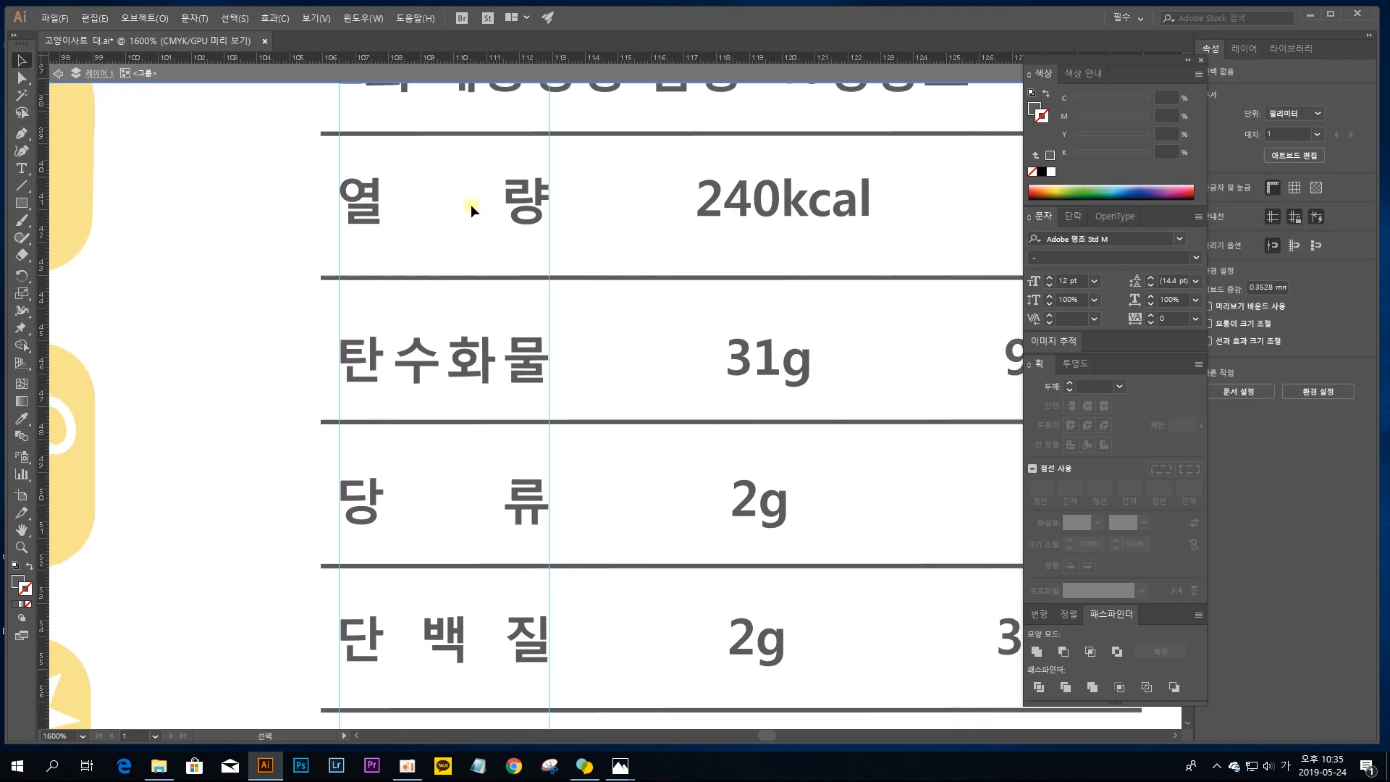
{"action": "key", "text": "space"}
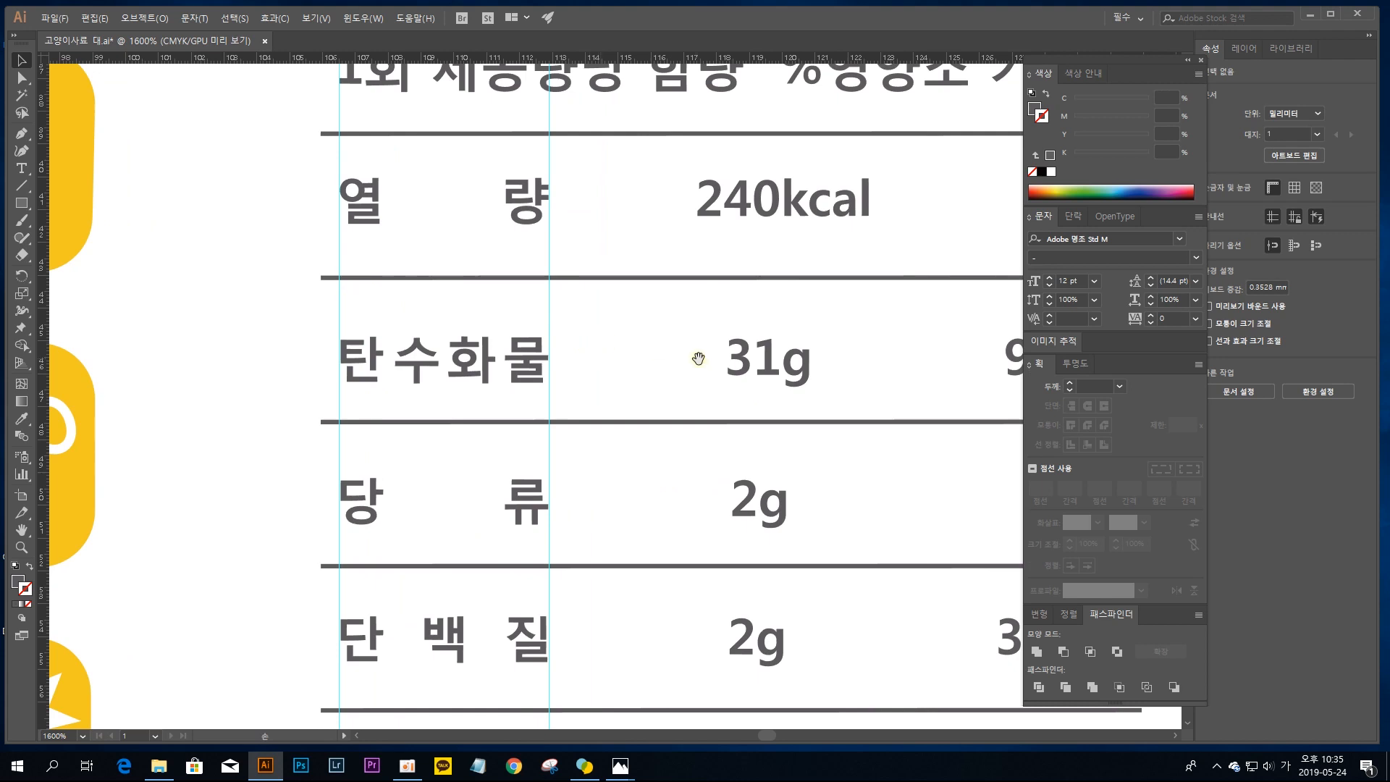
{"action": "left_click_drag", "start_coordinate": [793, 390], "coordinate": [573, 399]}
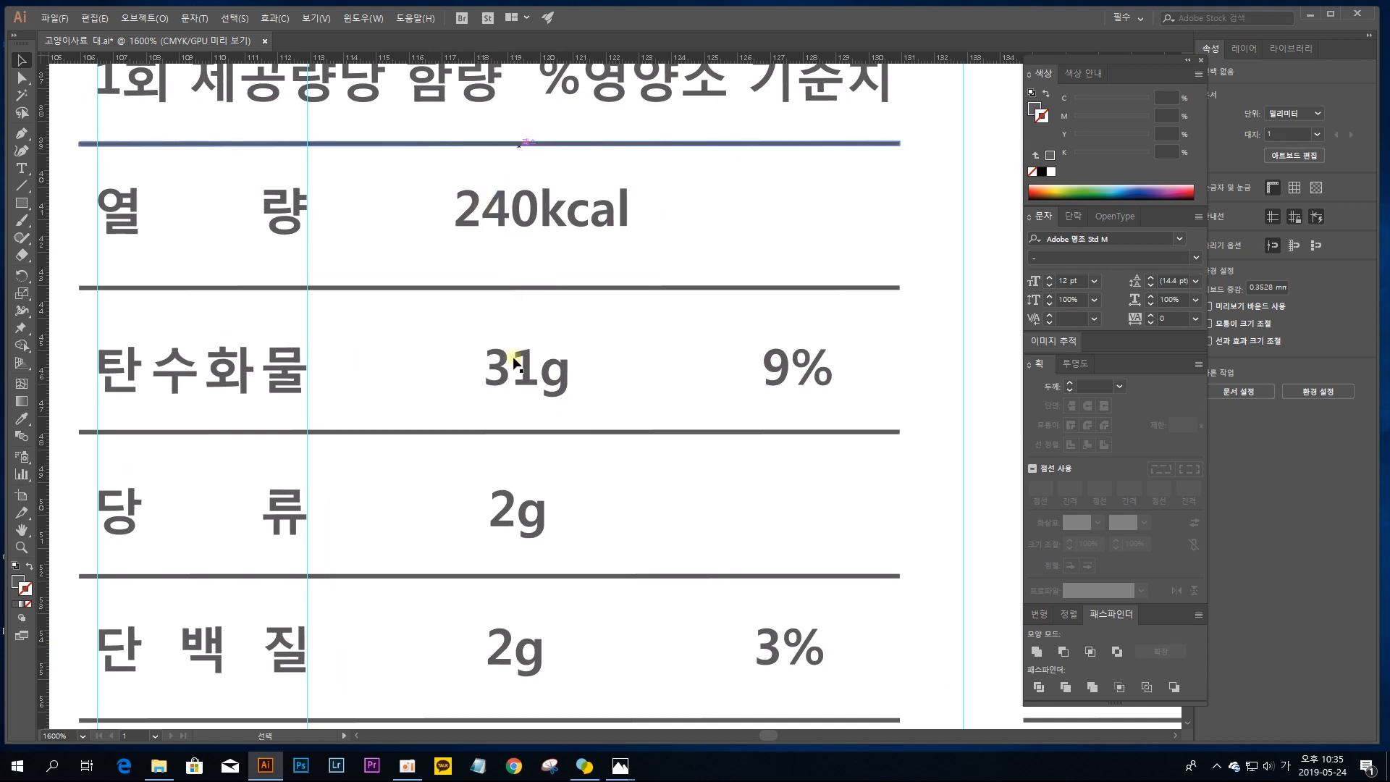
{"action": "double_click", "coordinate": [525, 205]}
{"action": "left_click", "coordinate": [526, 207]}
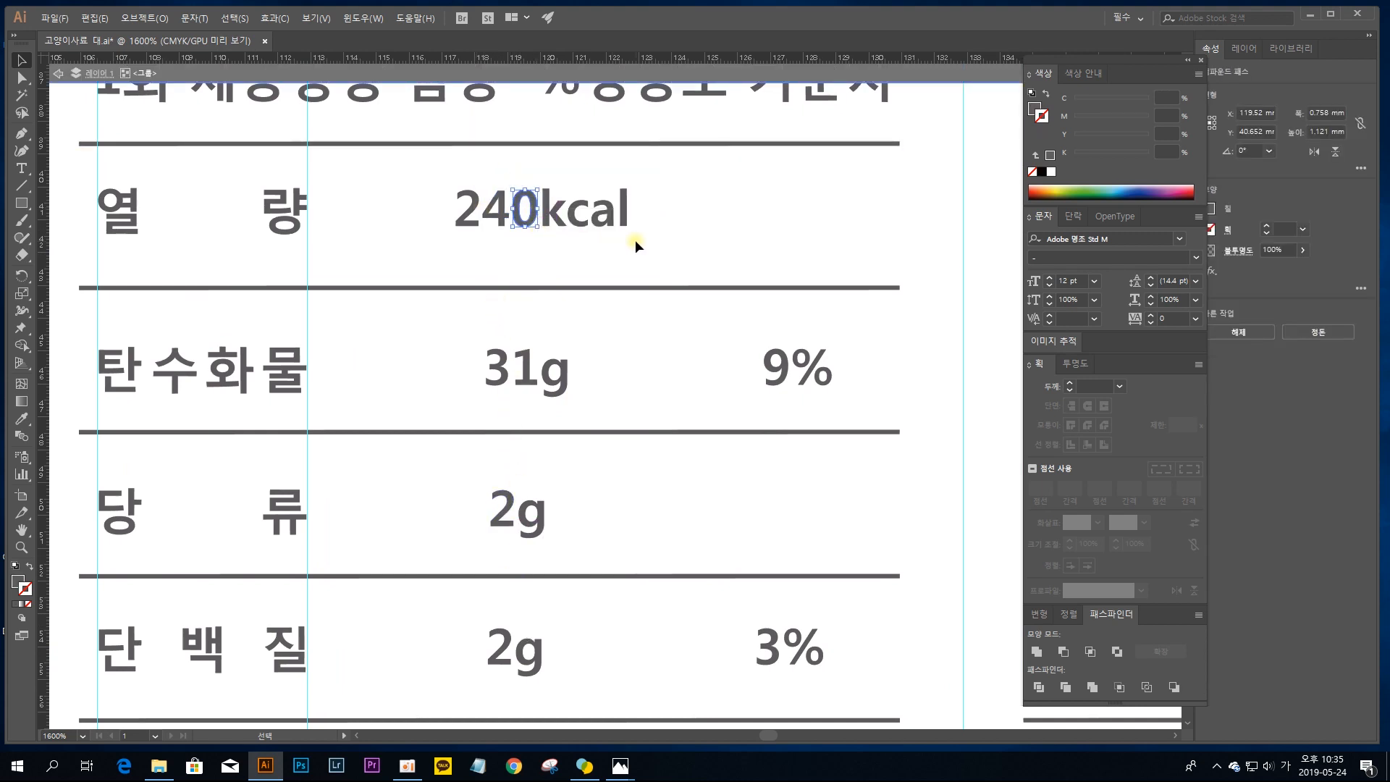
{"action": "left_click_drag", "start_coordinate": [636, 241], "coordinate": [432, 185]}
{"action": "key", "text": "ctrl+g"}
Step: Group the characters of the 31g value and of each of the two 2g values below it as separate groups
{"action": "left_click", "coordinate": [525, 366]}
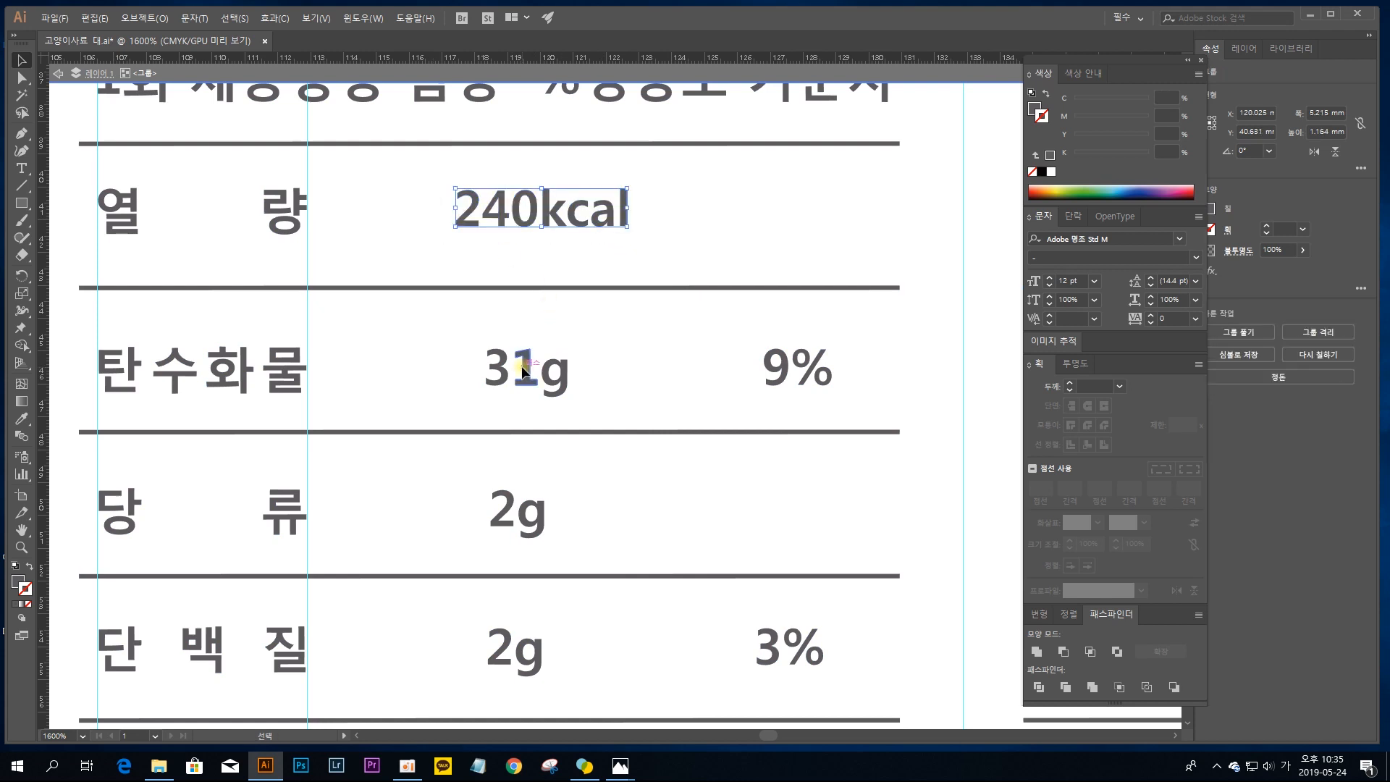
{"action": "left_click_drag", "start_coordinate": [585, 395], "coordinate": [439, 332]}
{"action": "key", "text": "ctrl+g"}
{"action": "left_click_drag", "start_coordinate": [581, 528], "coordinate": [478, 476]}
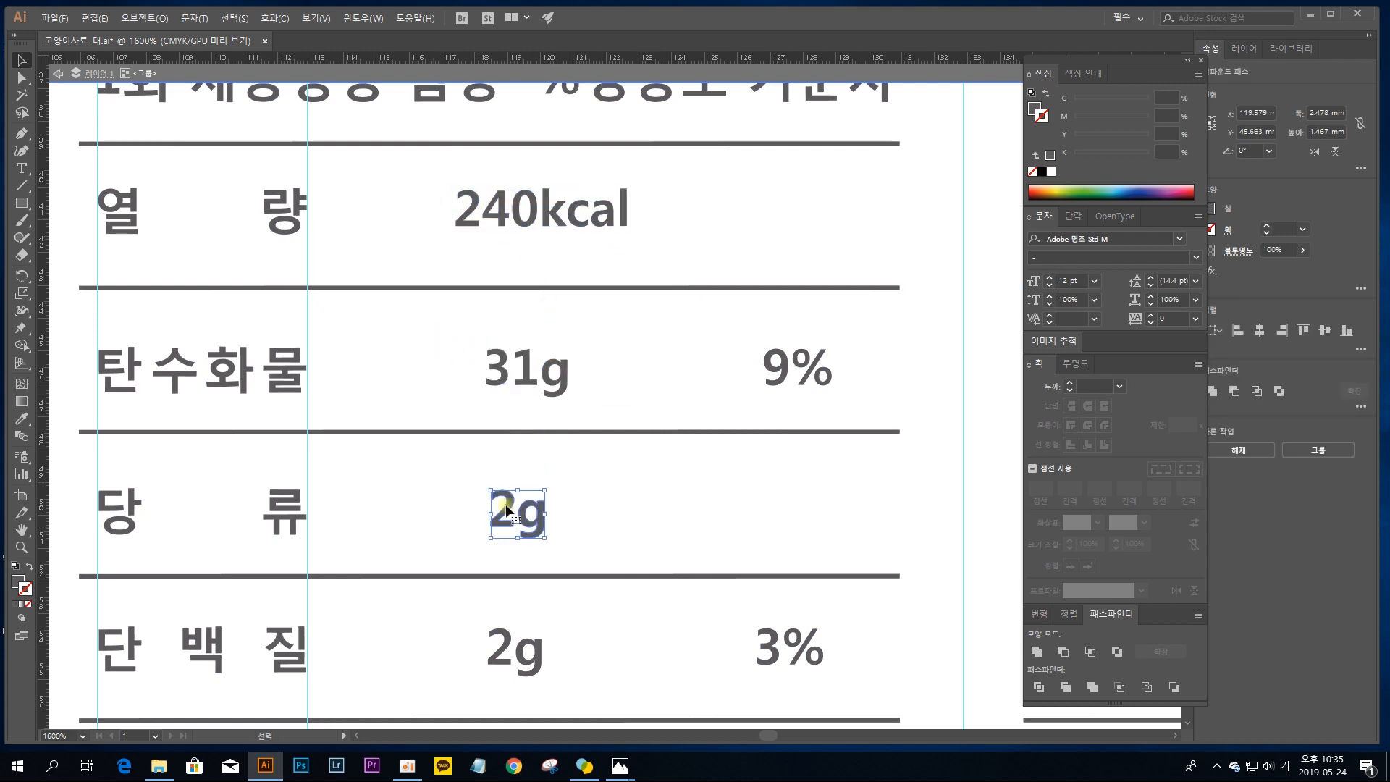
{"action": "key", "text": "ctrl+g"}
{"action": "left_click_drag", "start_coordinate": [579, 664], "coordinate": [457, 627]}
{"action": "key", "text": "ctrl+g"}
{"action": "left_click", "coordinate": [592, 641]}
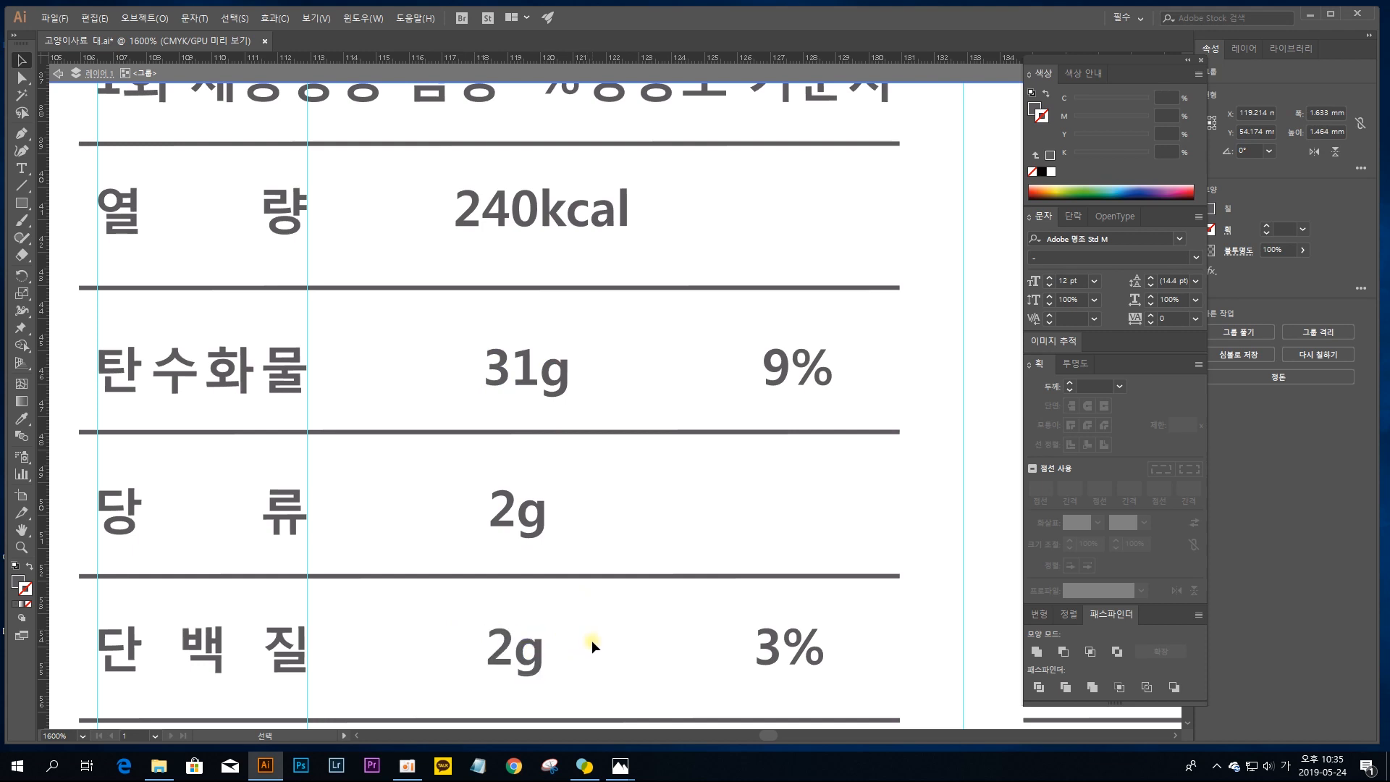
Step: Select the four amount values from 240kcal down to the lowest 2g and align them horizontally to their right edges
{"action": "left_click", "coordinate": [527, 647]}
{"action": "left_click", "coordinate": [534, 517], "text": "shift"}
{"action": "left_click", "coordinate": [536, 373], "text": "shift"}
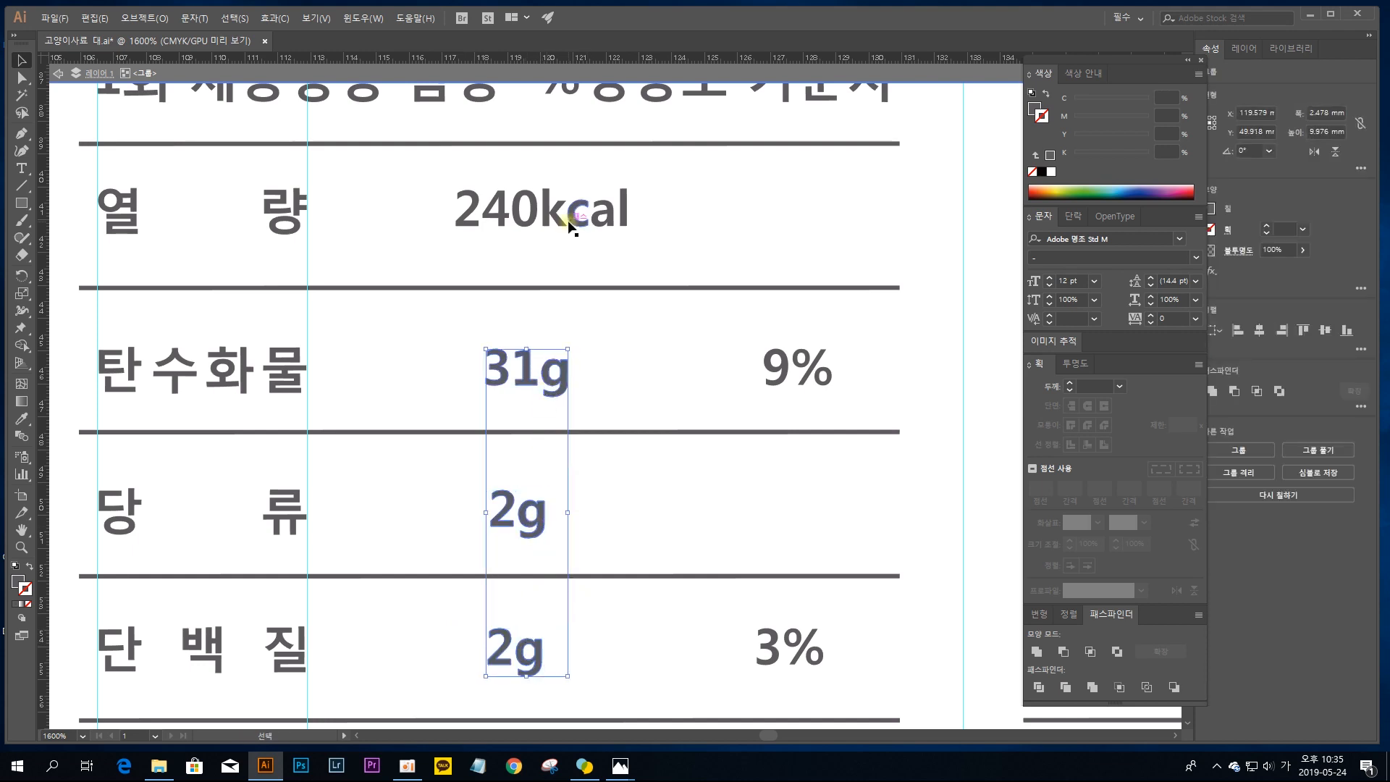
{"action": "left_click", "coordinate": [568, 220], "text": "shift"}
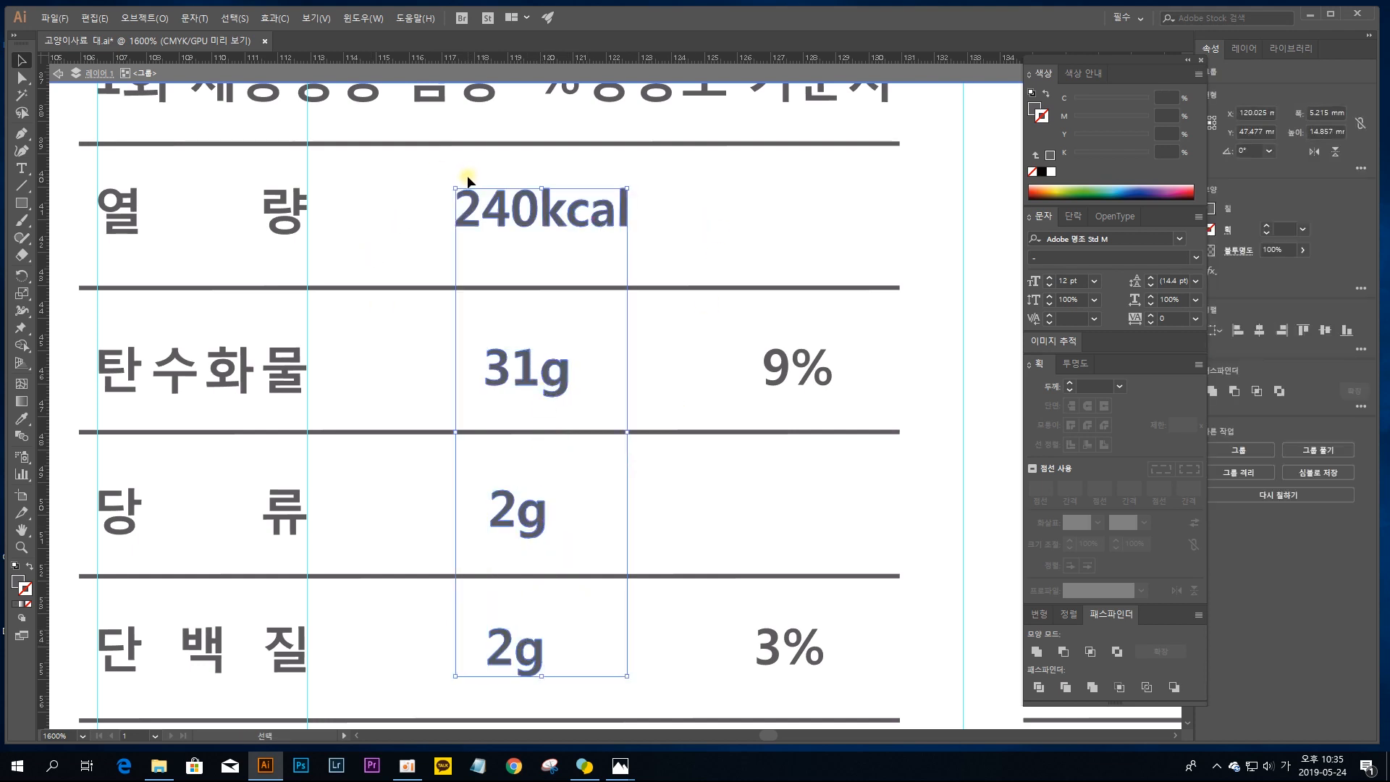
{"action": "left_click", "coordinate": [1282, 331]}
{"action": "left_click", "coordinate": [1246, 332]}
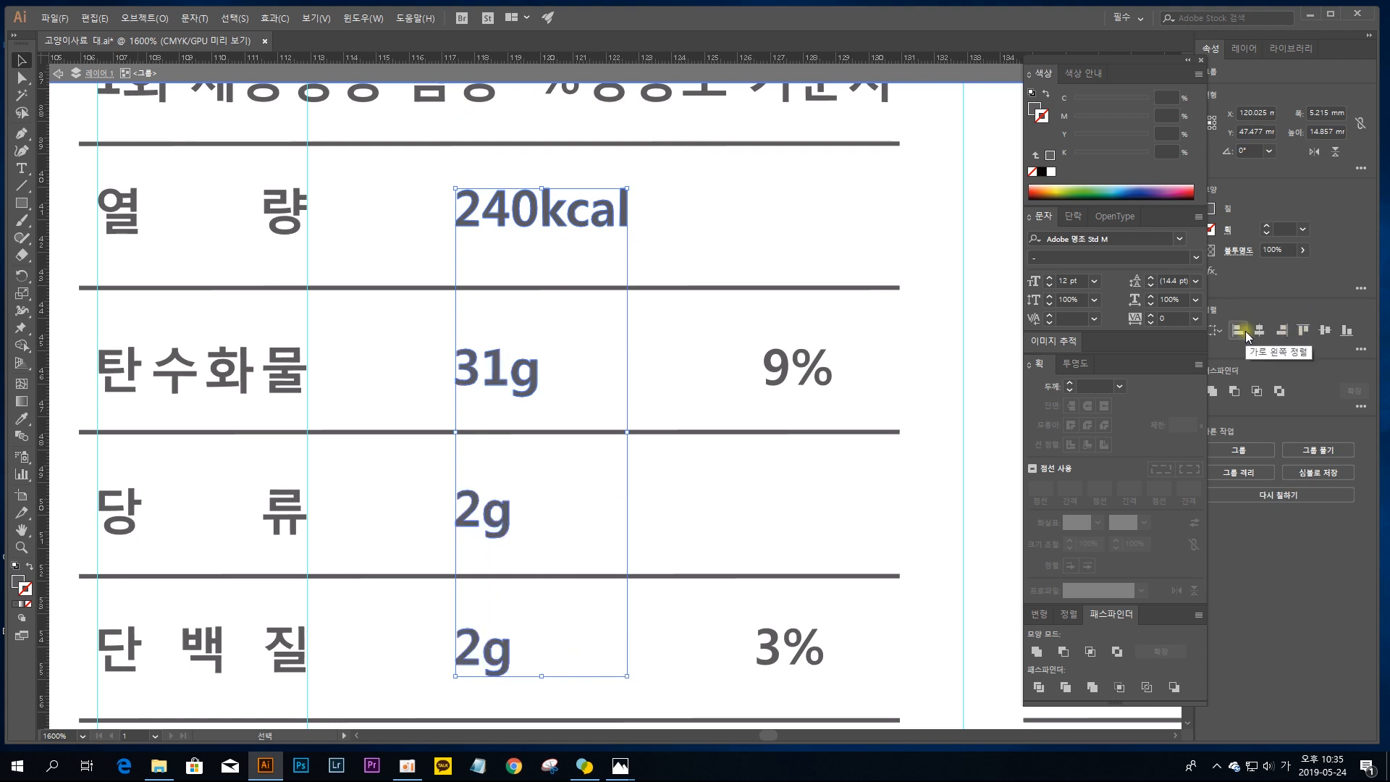
{"action": "left_click", "coordinate": [1282, 330]}
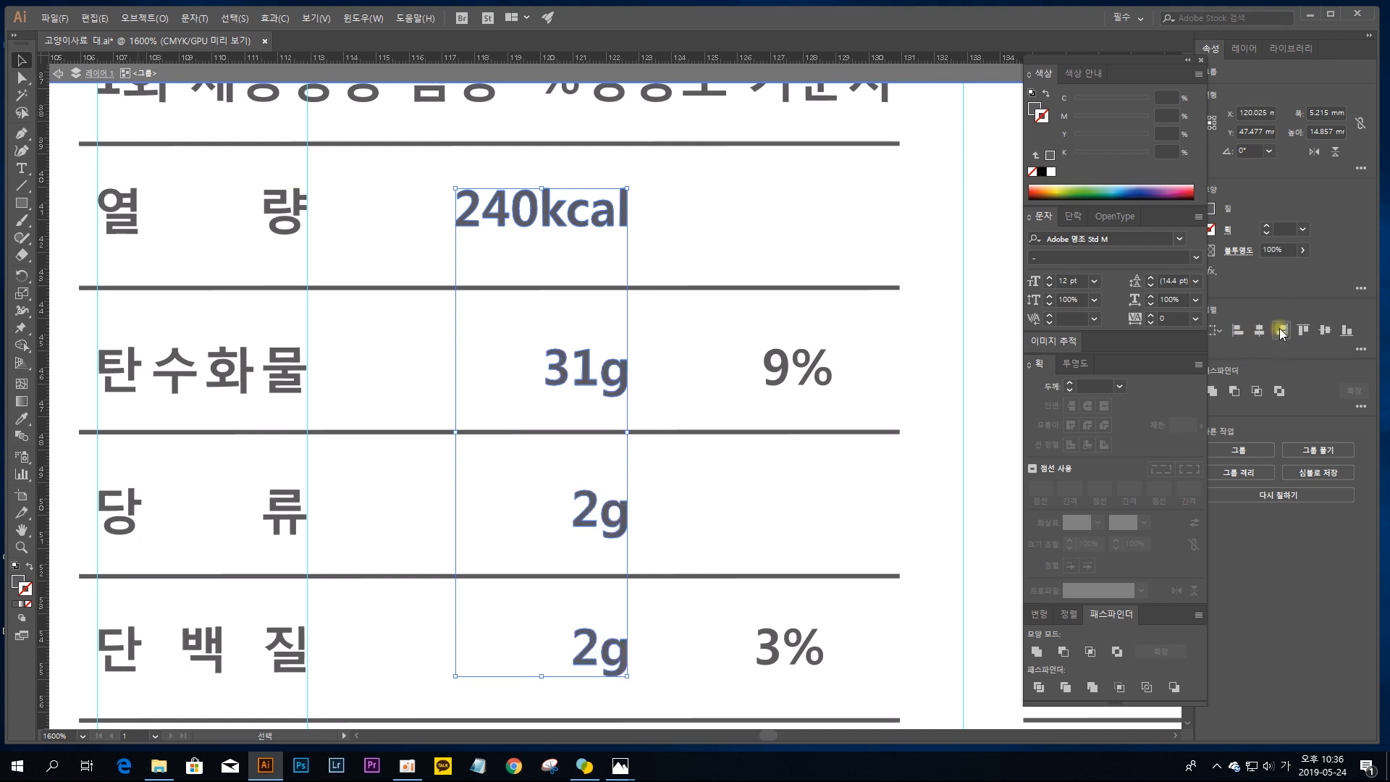
{"action": "left_click", "coordinate": [652, 254]}
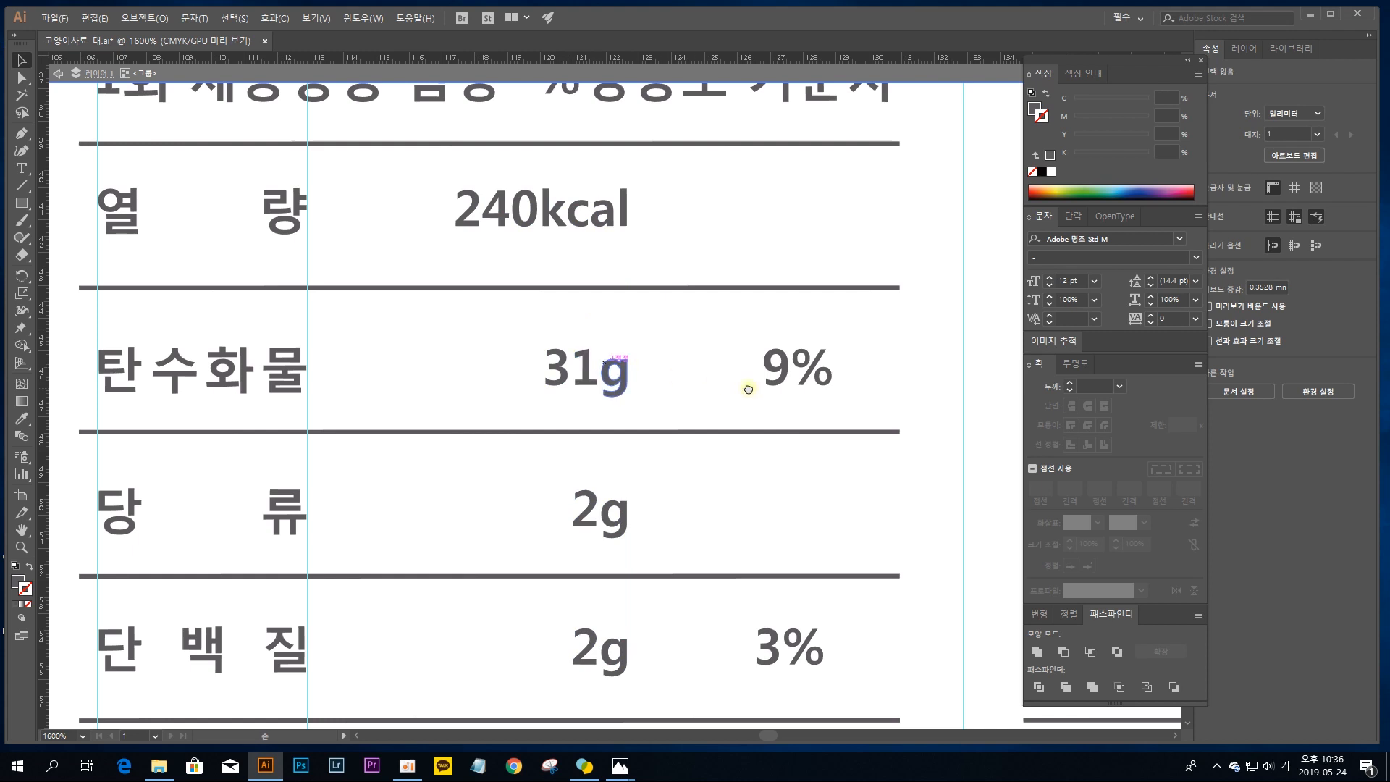
Step: Add a vertical guide at the left edge of the 9% value, at about X 126.8 mm
{"action": "left_click_drag", "start_coordinate": [745, 388], "coordinate": [627, 367]}
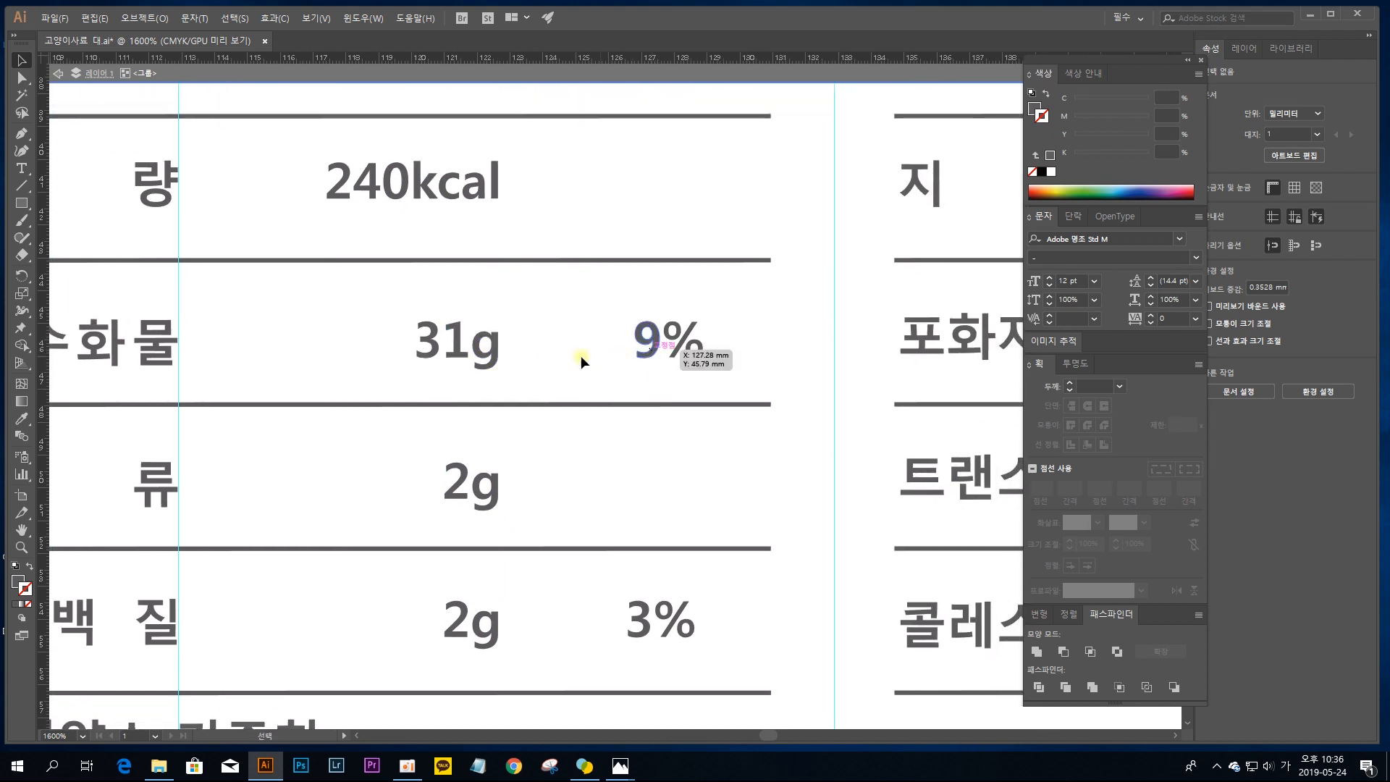
{"action": "left_click_drag", "start_coordinate": [41, 378], "coordinate": [635, 480]}
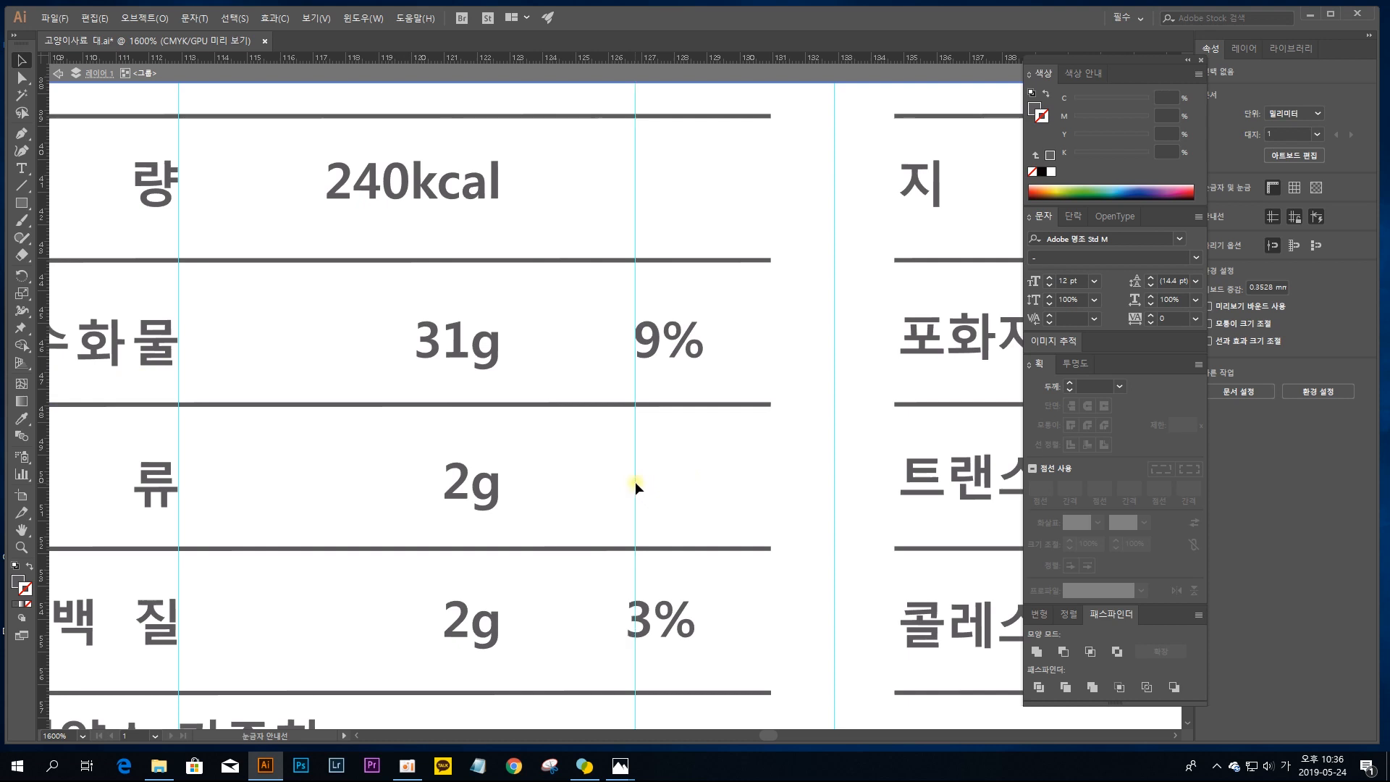
{"action": "left_click_drag", "start_coordinate": [634, 600], "coordinate": [642, 335]}
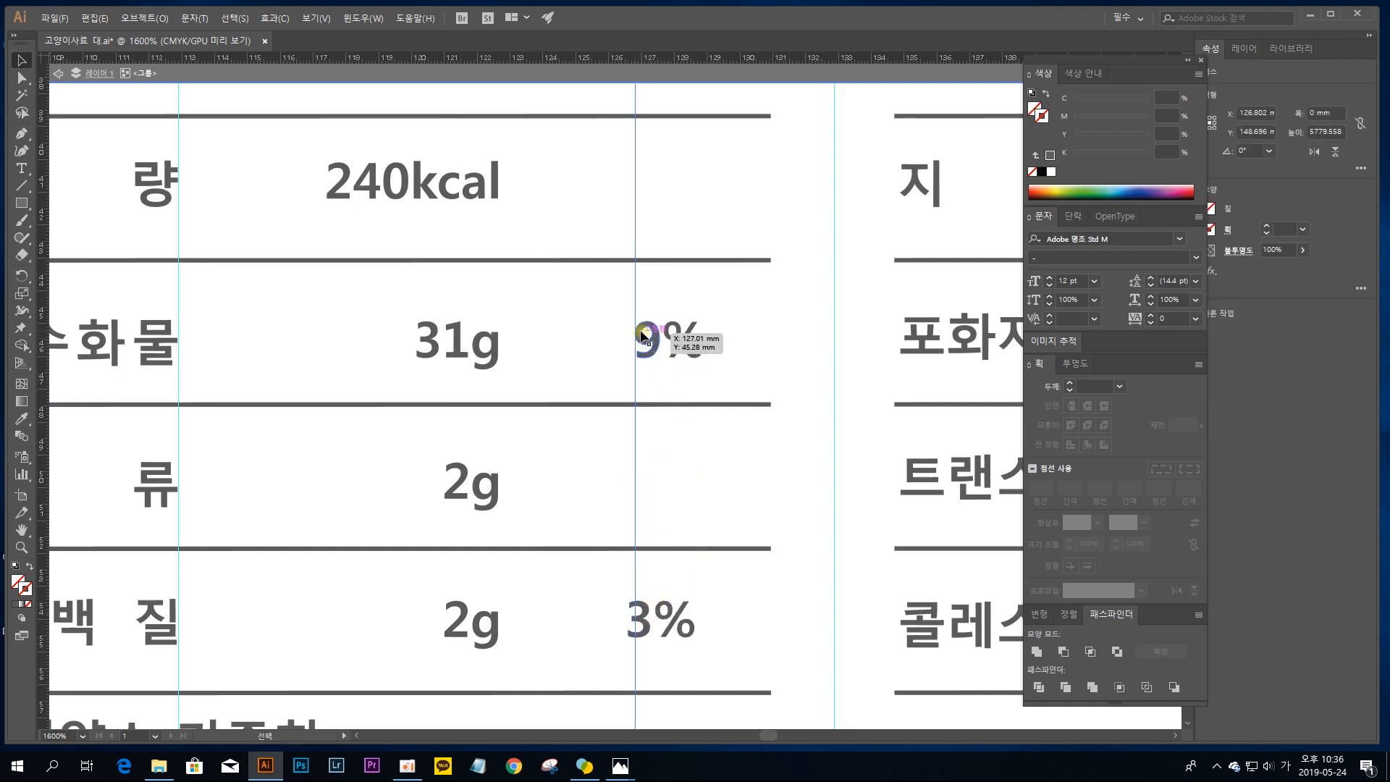
Step: Move both characters of the 3% value right until their left edge meets the guide at the 9% value
{"action": "left_click", "coordinate": [642, 615]}
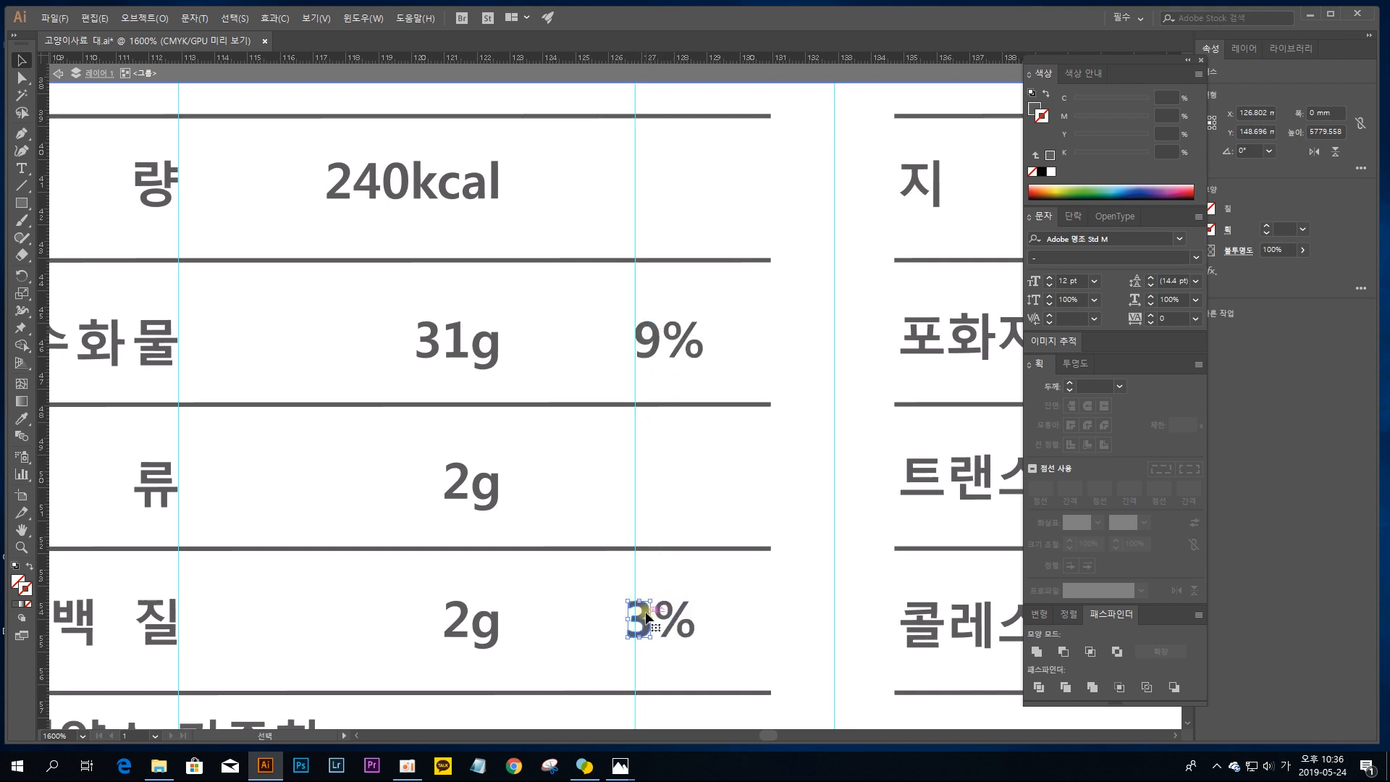
{"action": "left_click", "coordinate": [663, 575], "text": "shift"}
{"action": "key", "text": "Right"}
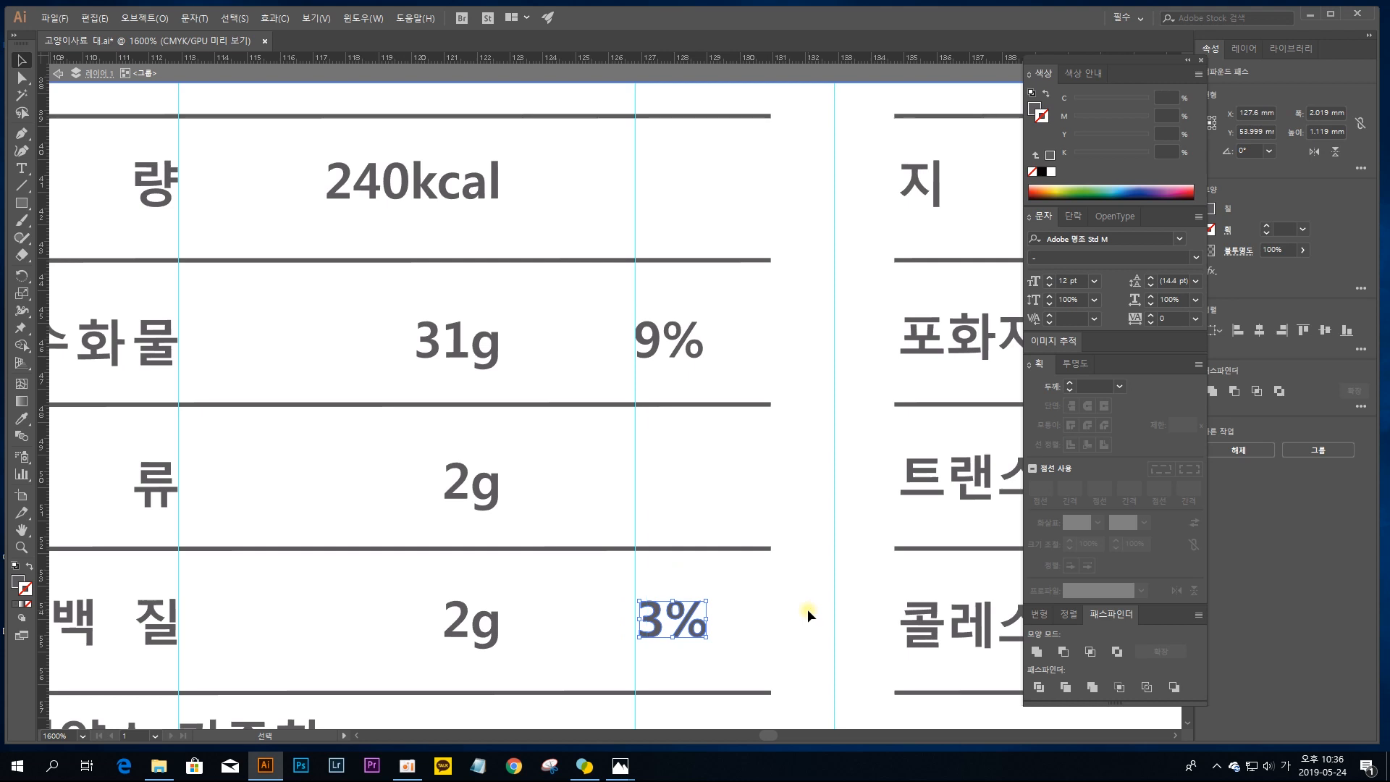
{"action": "left_click_drag", "start_coordinate": [691, 620], "coordinate": [684, 620]}
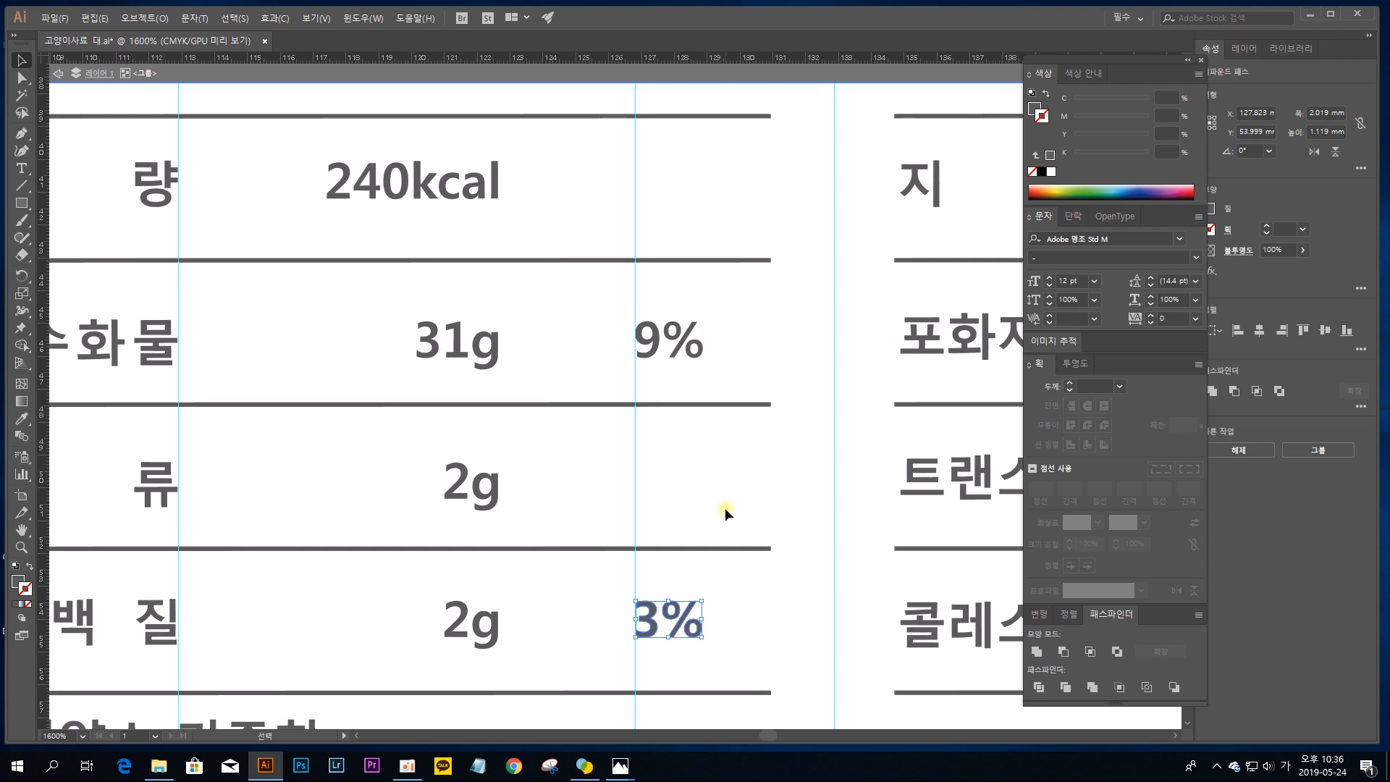
{"action": "left_click", "coordinate": [731, 478]}
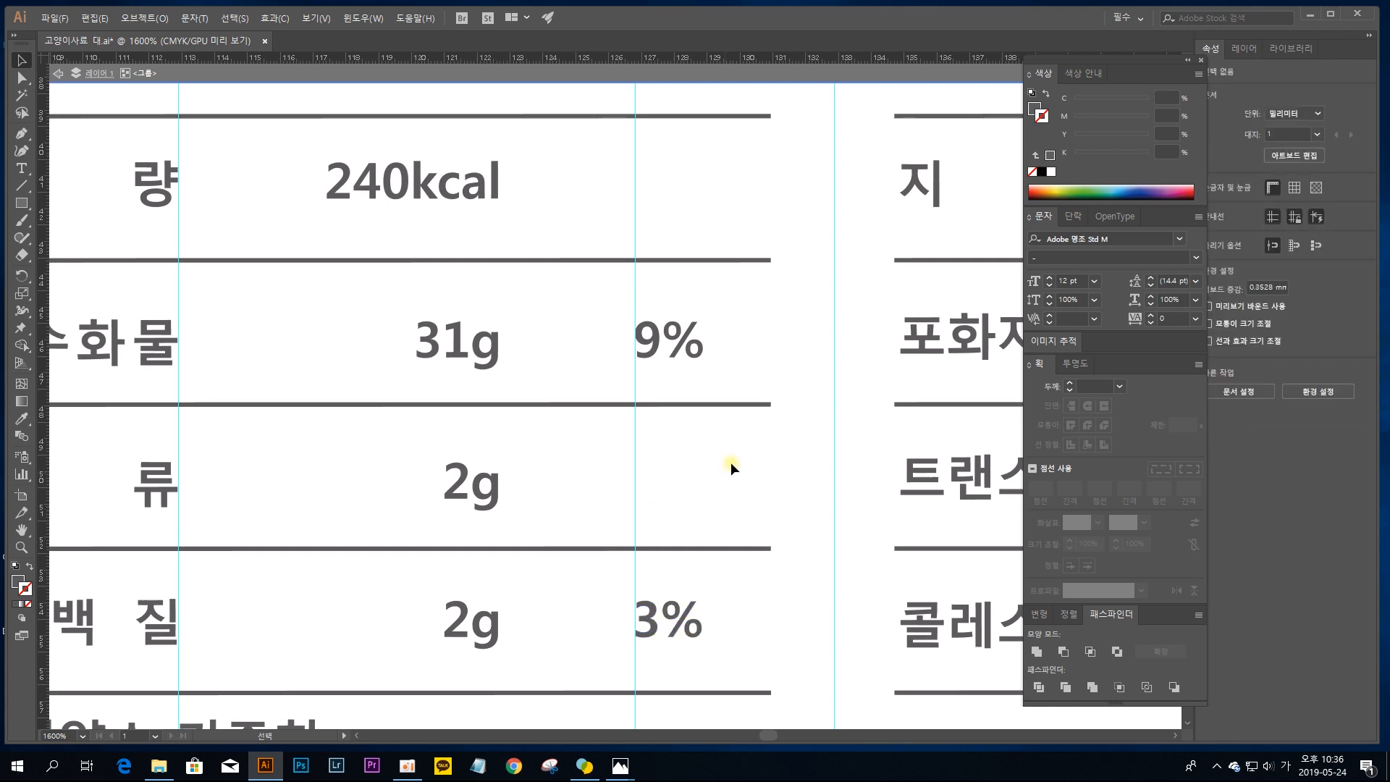
Step: Add vertical guides for the second table's row labels at about X 134.8 mm, 142.3 mm and 140.9 mm
{"action": "key", "text": "space"}
{"action": "left_click_drag", "start_coordinate": [394, 357], "coordinate": [447, 286]}
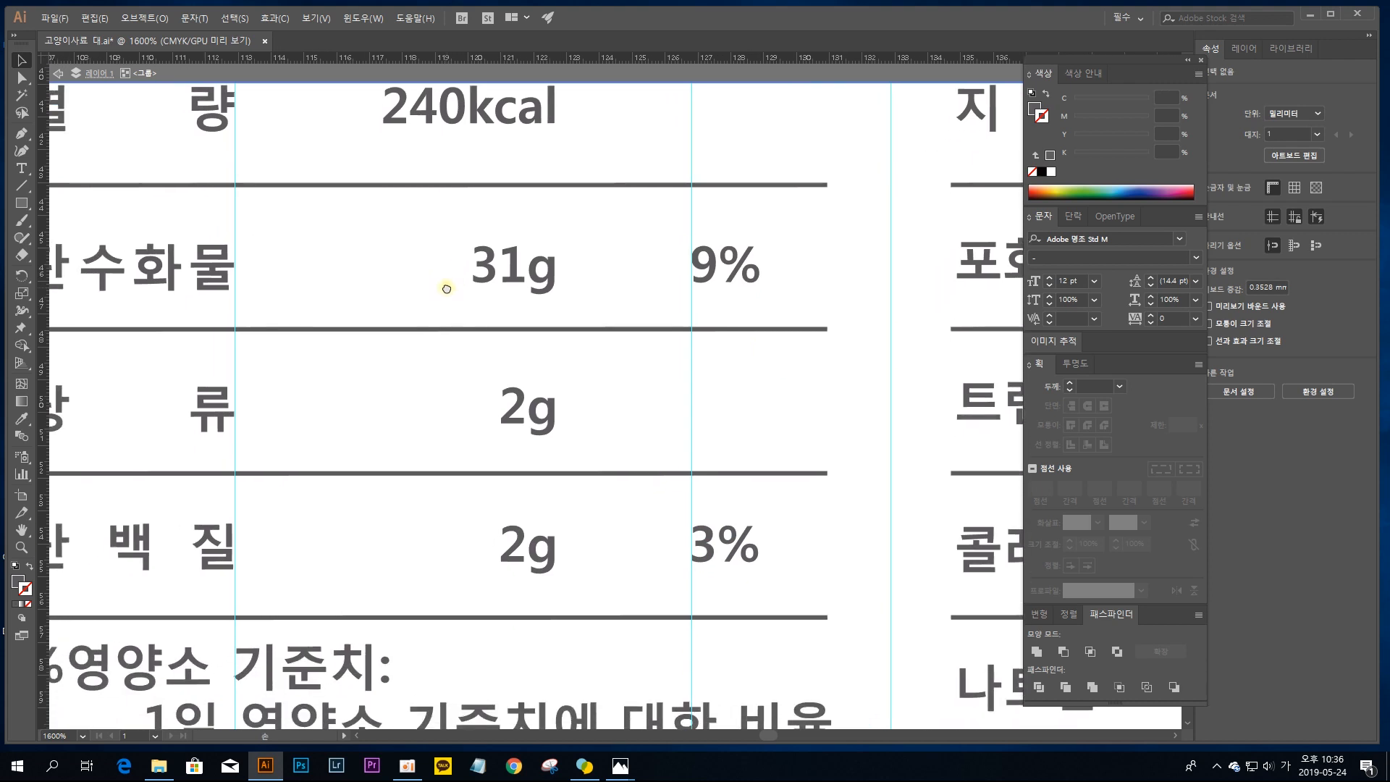
{"action": "left_click_drag", "start_coordinate": [355, 422], "coordinate": [549, 475]}
{"action": "key", "text": "ctrl+minus"}
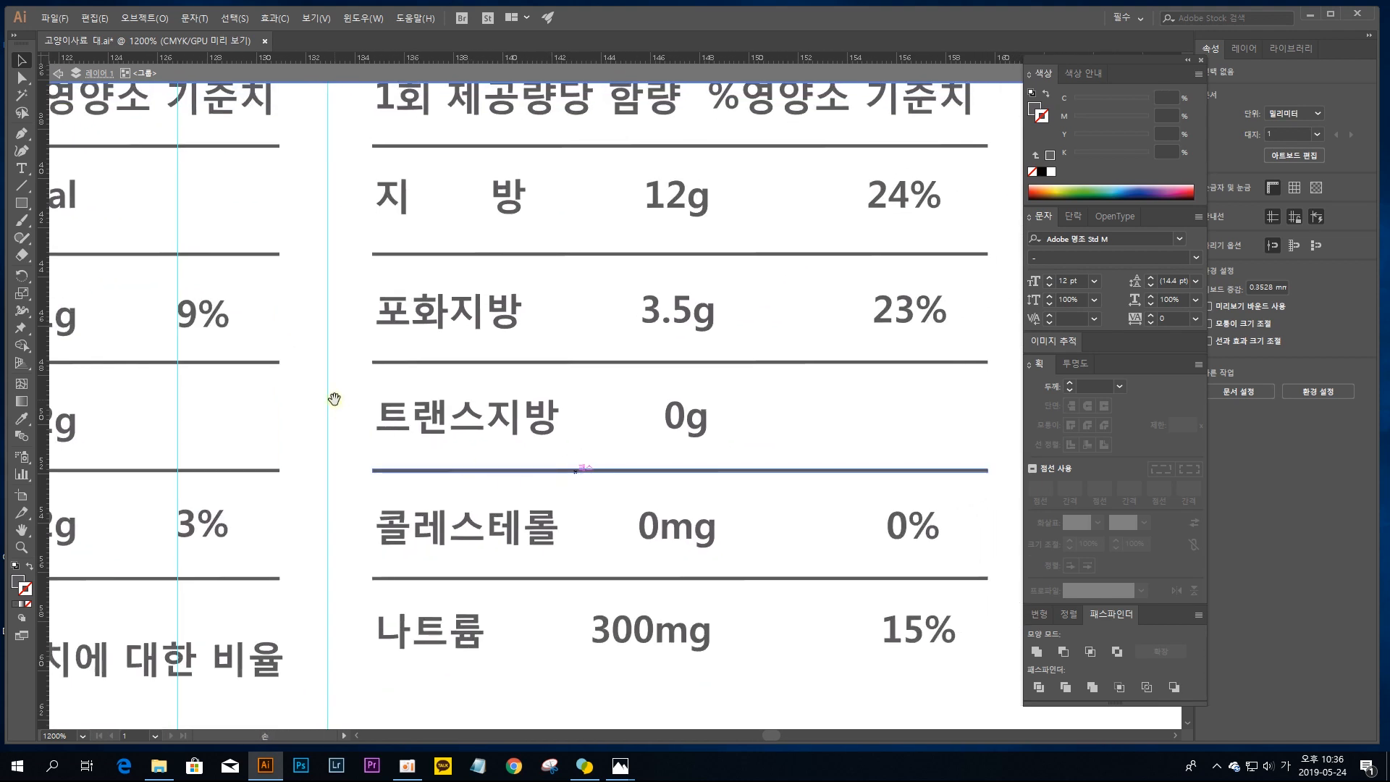
{"action": "left_click_drag", "start_coordinate": [43, 416], "coordinate": [375, 420]}
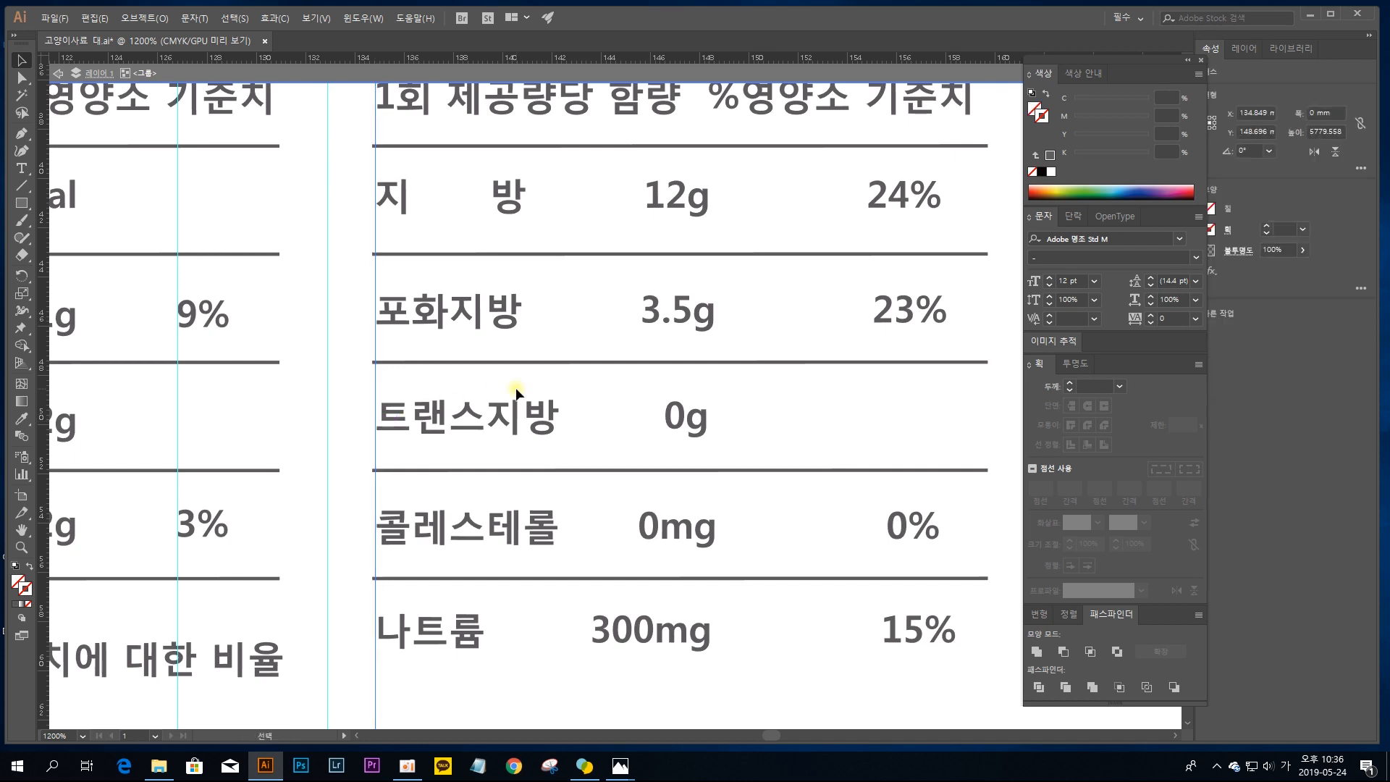
{"action": "left_click_drag", "start_coordinate": [44, 420], "coordinate": [559, 419]}
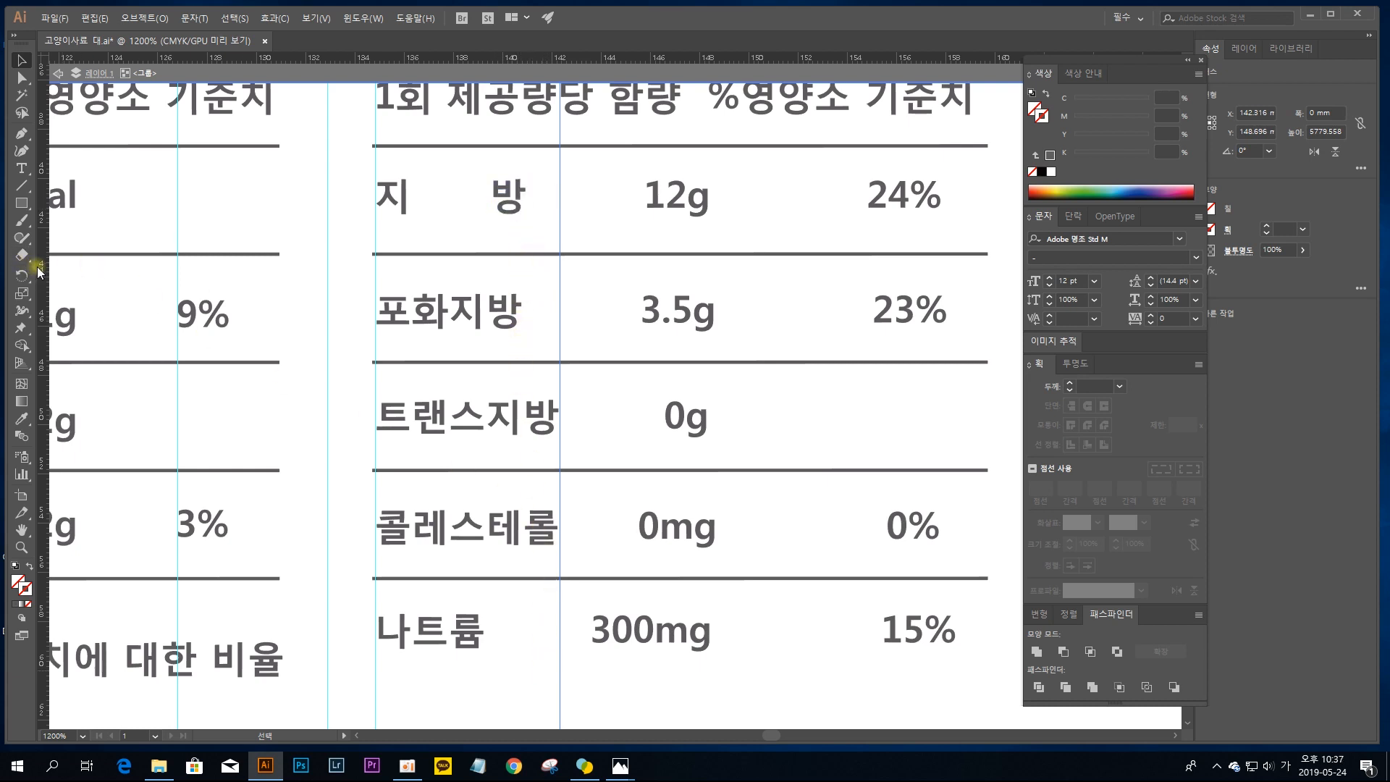
{"action": "left_click_drag", "start_coordinate": [42, 270], "coordinate": [528, 341]}
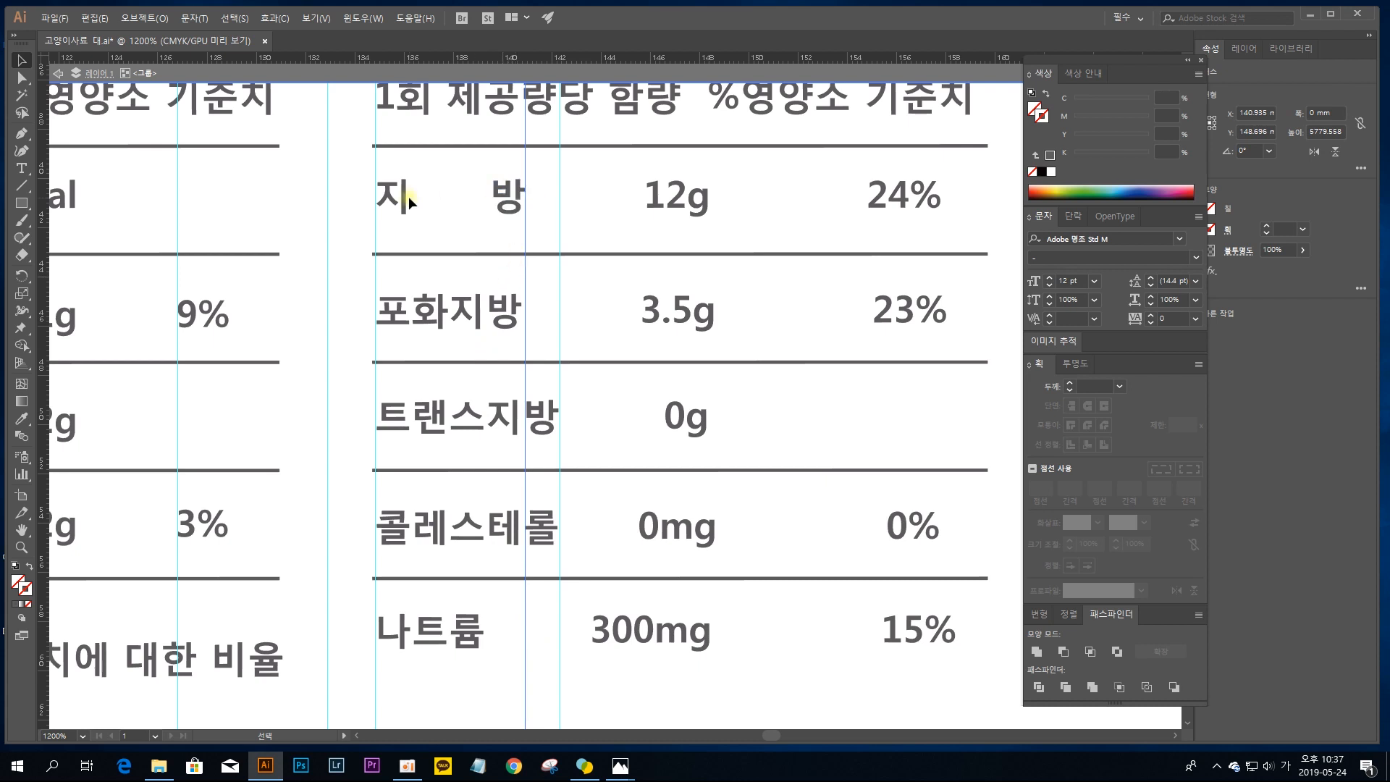
Step: Move the last character, 방, of the 포화지방 label right until its edge meets the guide at about X 140.9 mm
{"action": "left_click", "coordinate": [512, 193]}
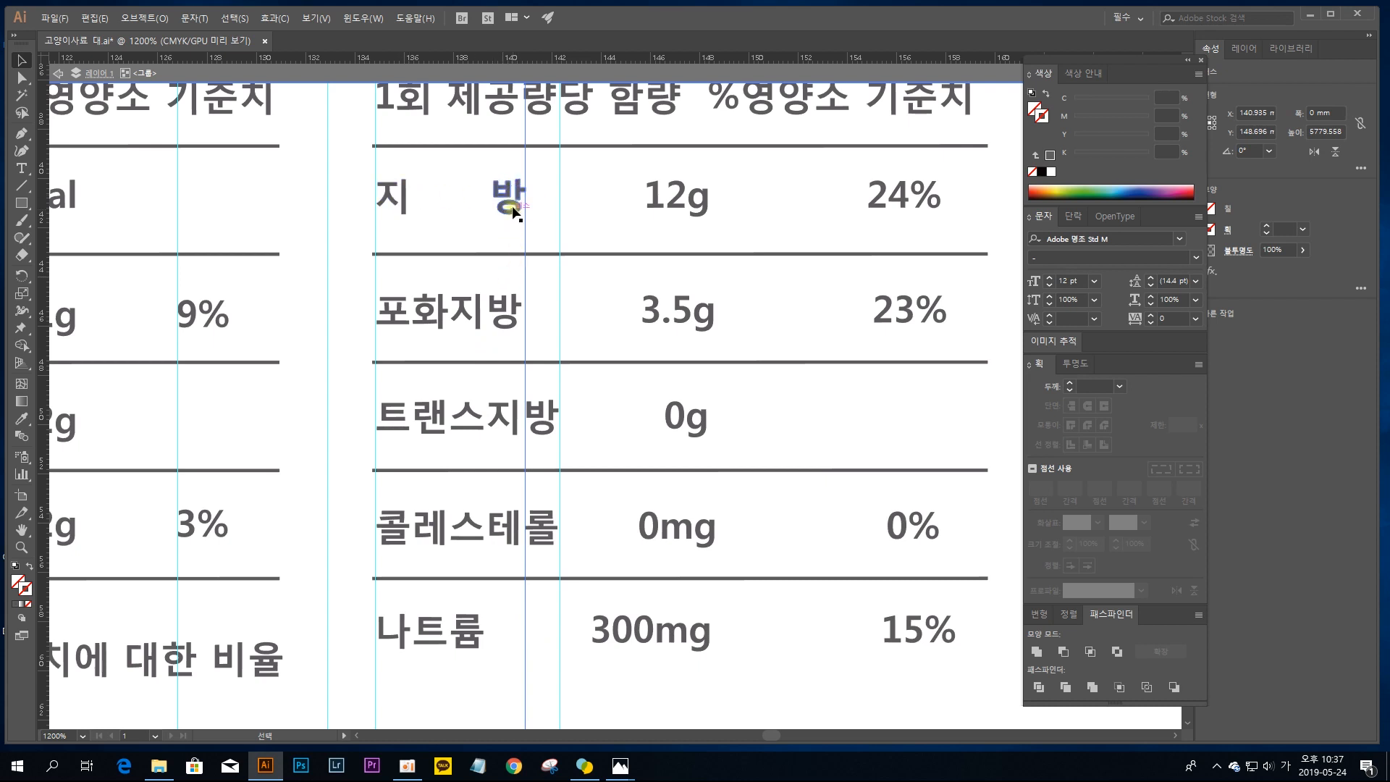
{"action": "left_click", "coordinate": [492, 317]}
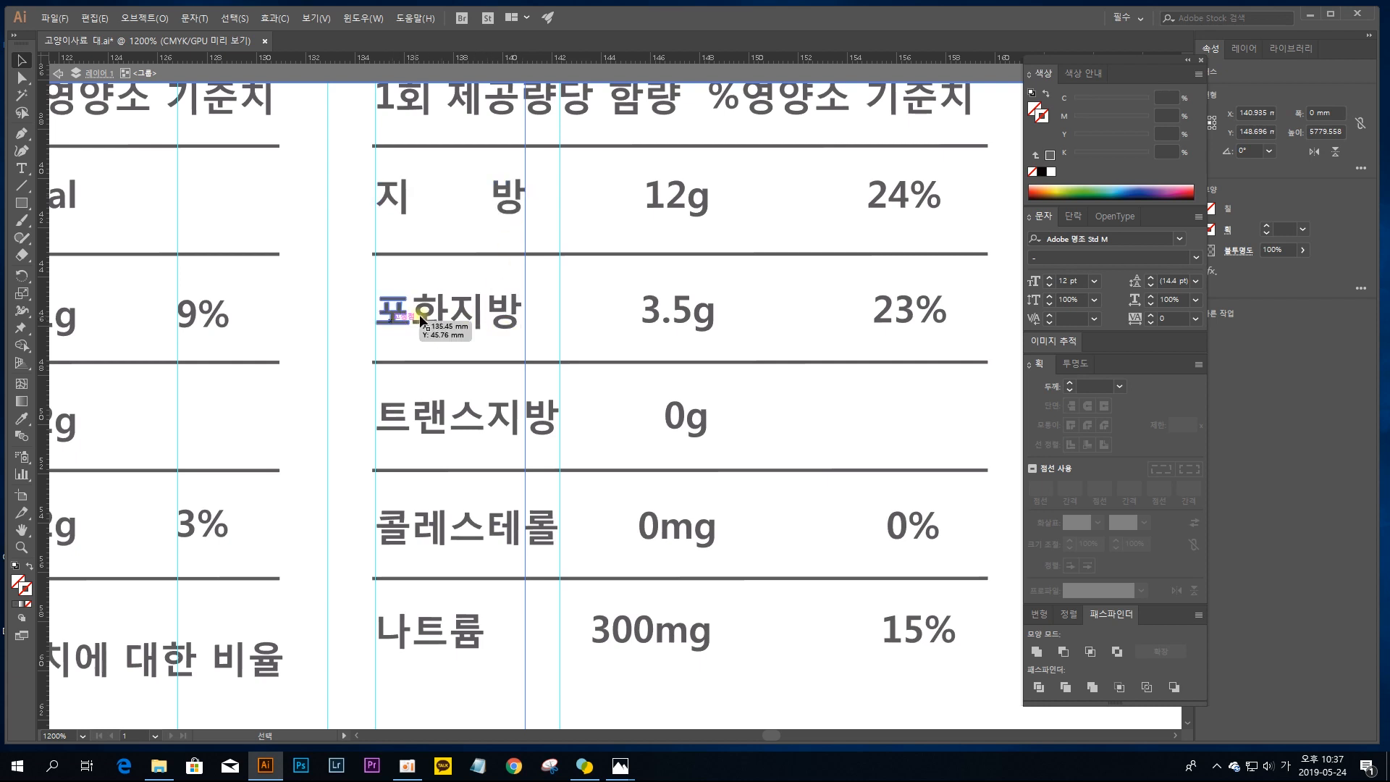
{"action": "left_click", "coordinate": [509, 311]}
{"action": "key", "text": "ctrl+="}
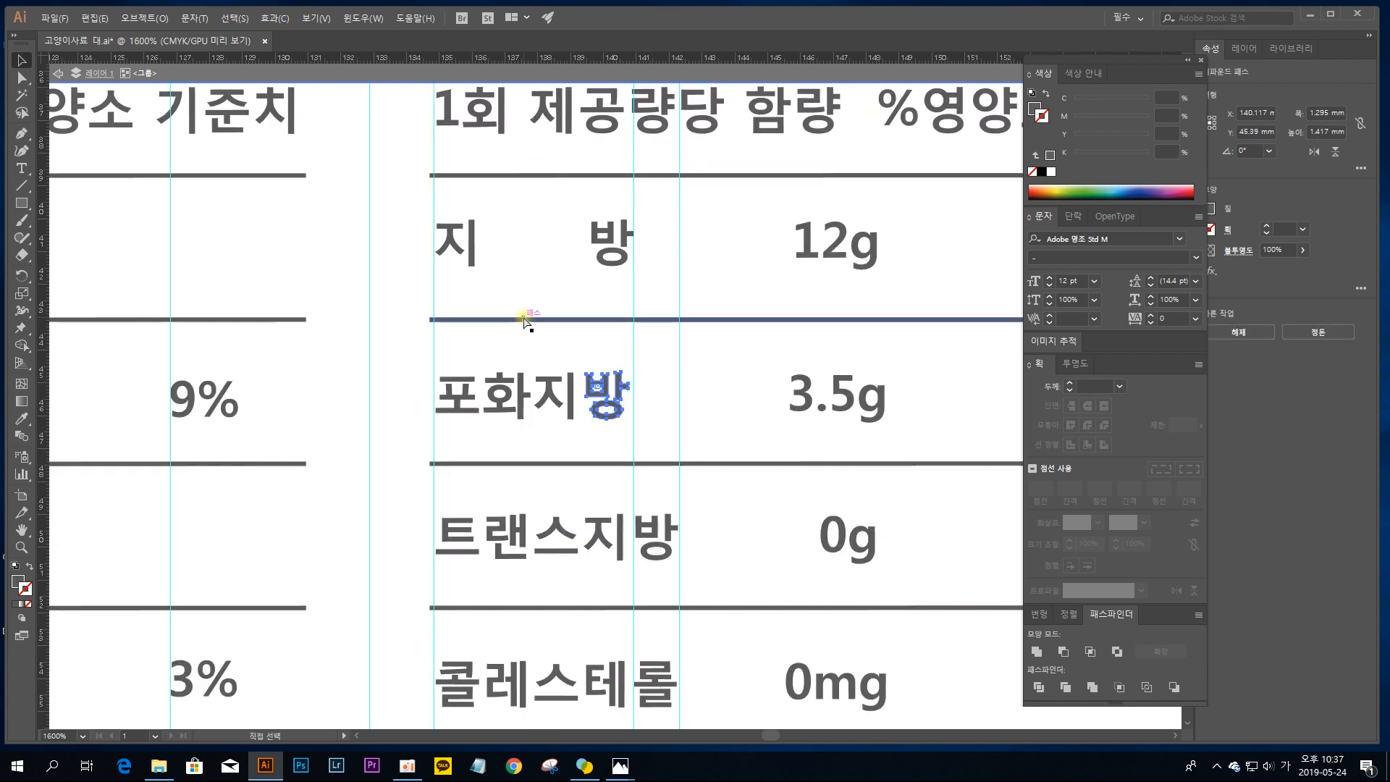
{"action": "key", "text": "ctrl+="}
{"action": "key", "text": "ctrl+="}
{"action": "key", "text": "v"}
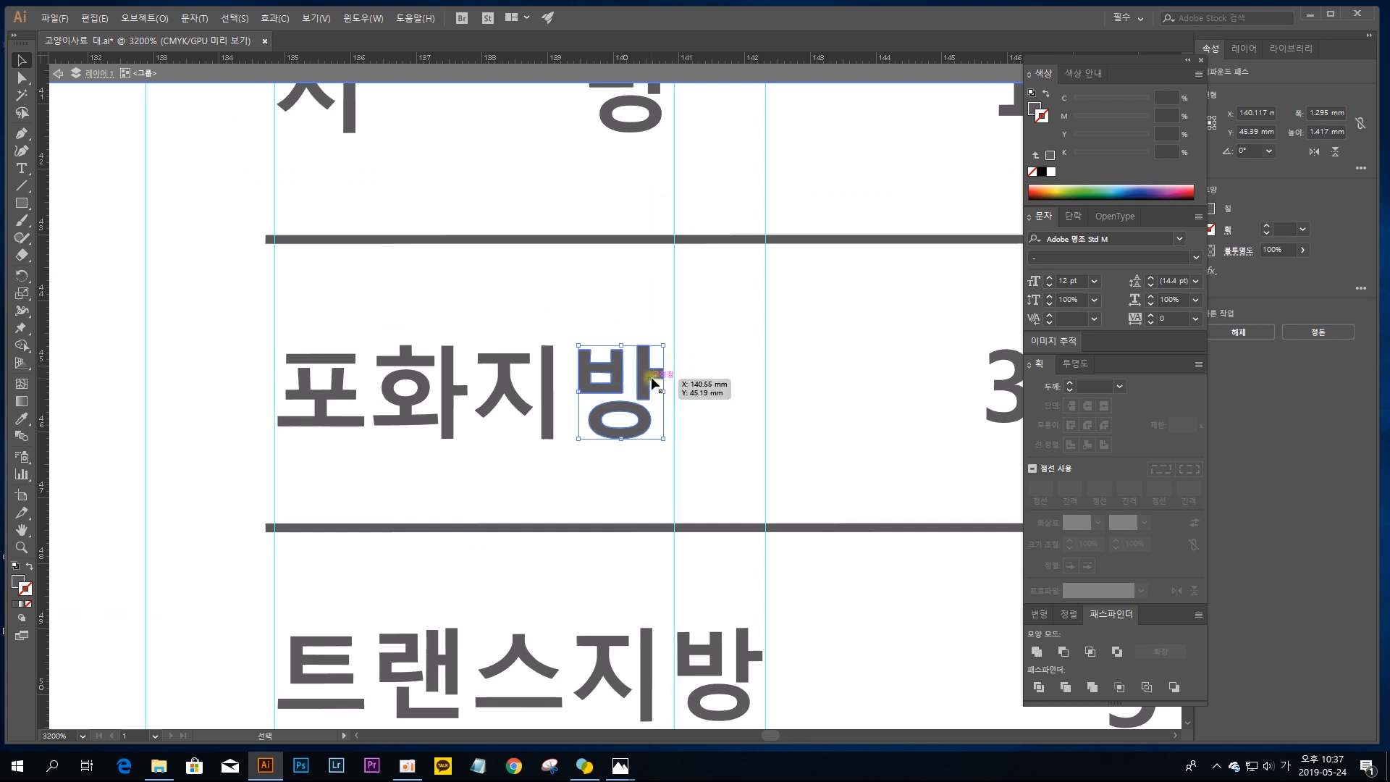
{"action": "left_click_drag", "start_coordinate": [650, 377], "coordinate": [670, 383]}
{"action": "left_click", "coordinate": [712, 398]}
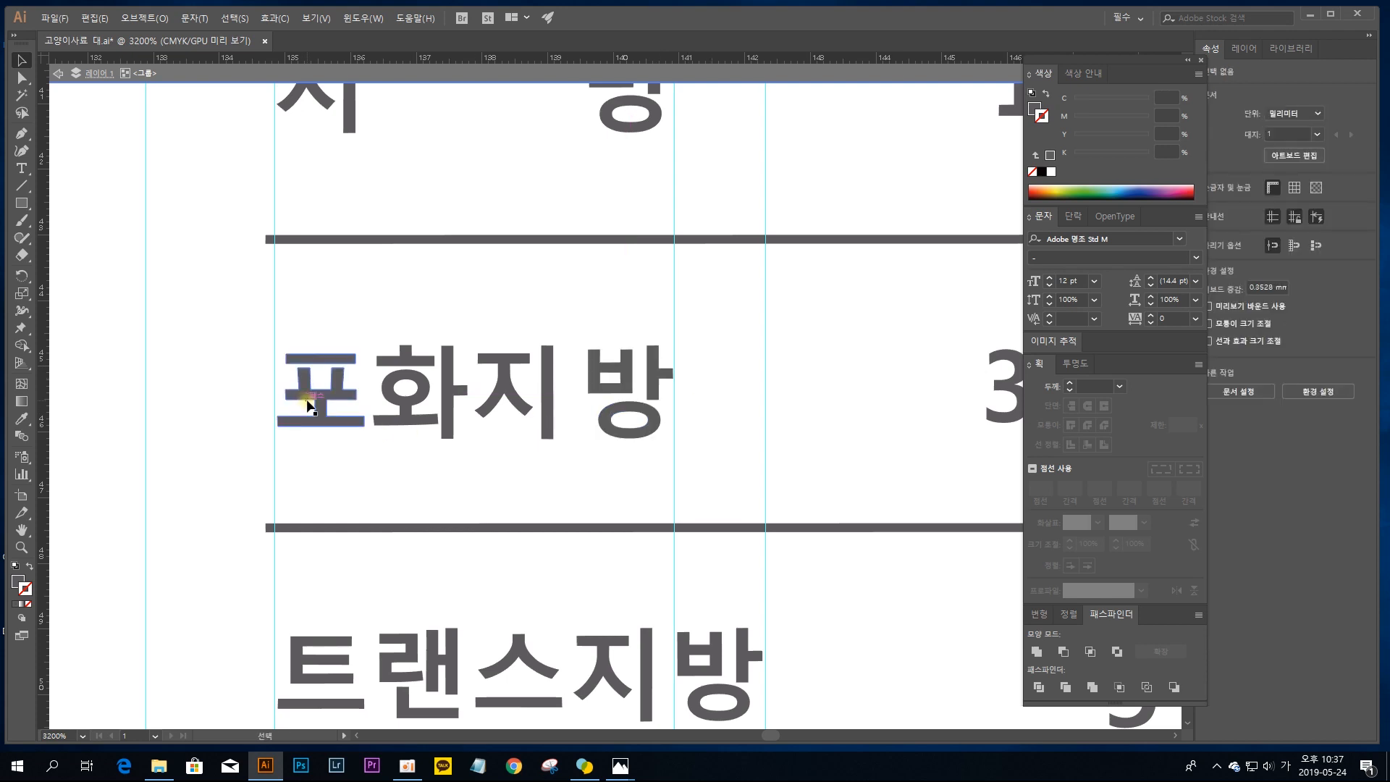
Step: Move the first character, 포, of the 포화지방 label left until its edge meets the second table's left label guide
{"action": "left_click", "coordinate": [309, 404]}
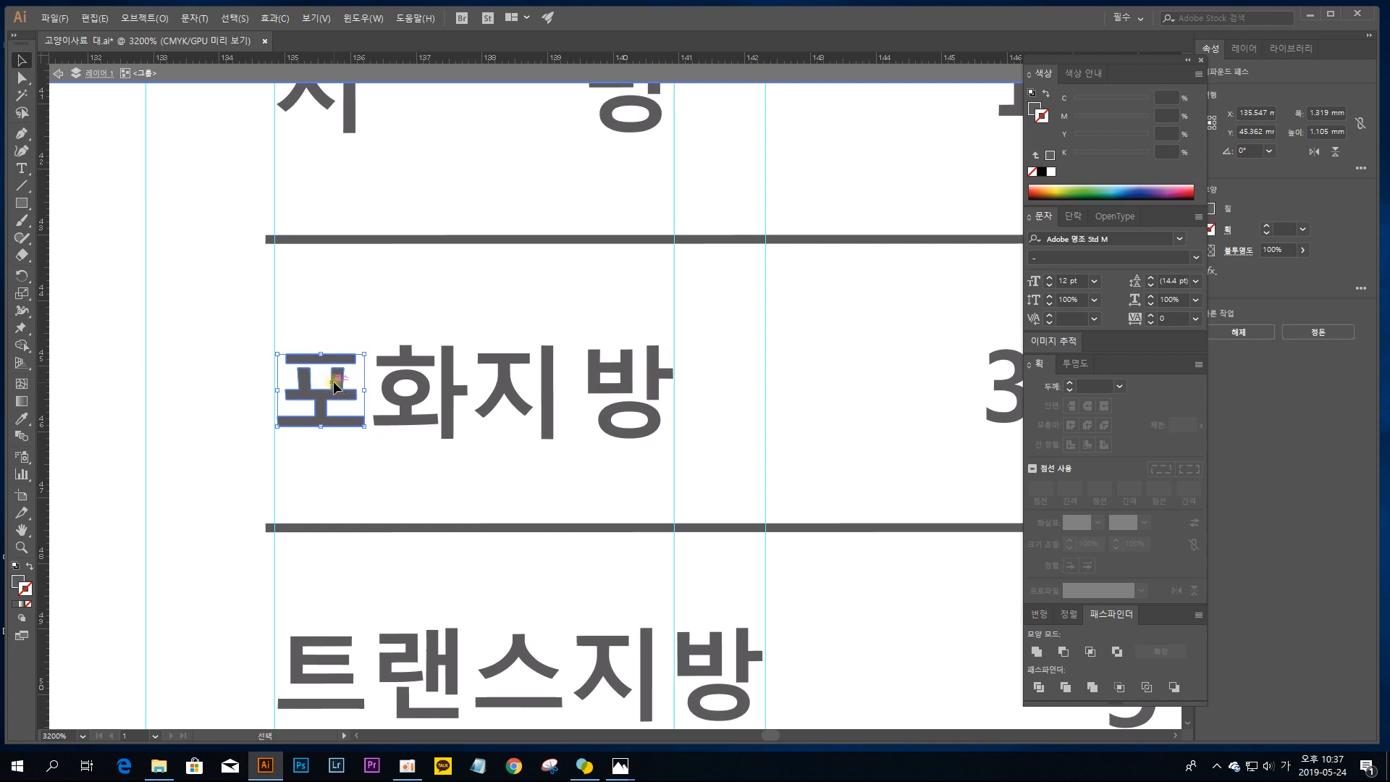
{"action": "left_click_drag", "start_coordinate": [331, 383], "coordinate": [328, 385]}
{"action": "key", "text": "ctrl+plus"}
{"action": "key", "text": "ctrl+plus"}
{"action": "key", "text": "ctrl+plus"}
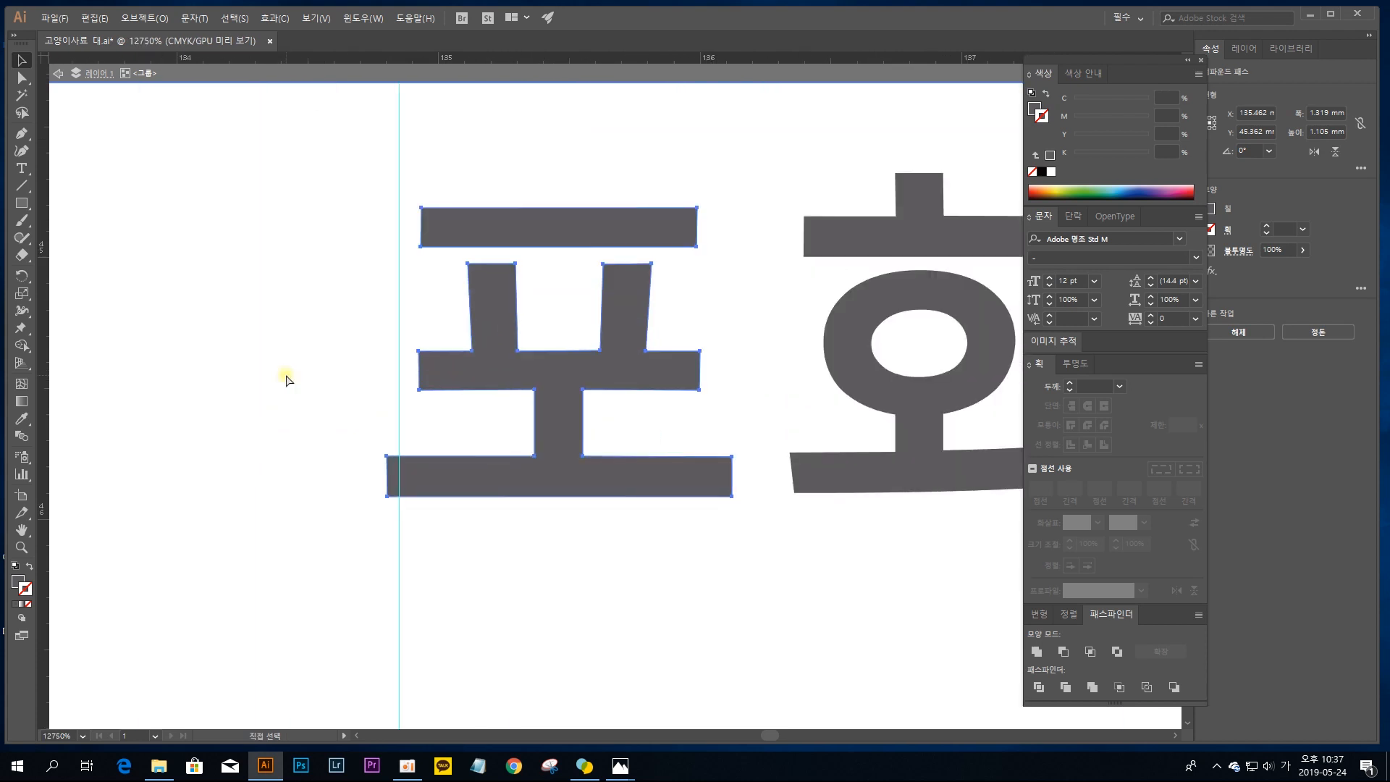
{"action": "left_click_drag", "start_coordinate": [467, 367], "coordinate": [479, 367]}
{"action": "key", "text": "ctrl+minus"}
{"action": "key", "text": "ctrl+minus"}
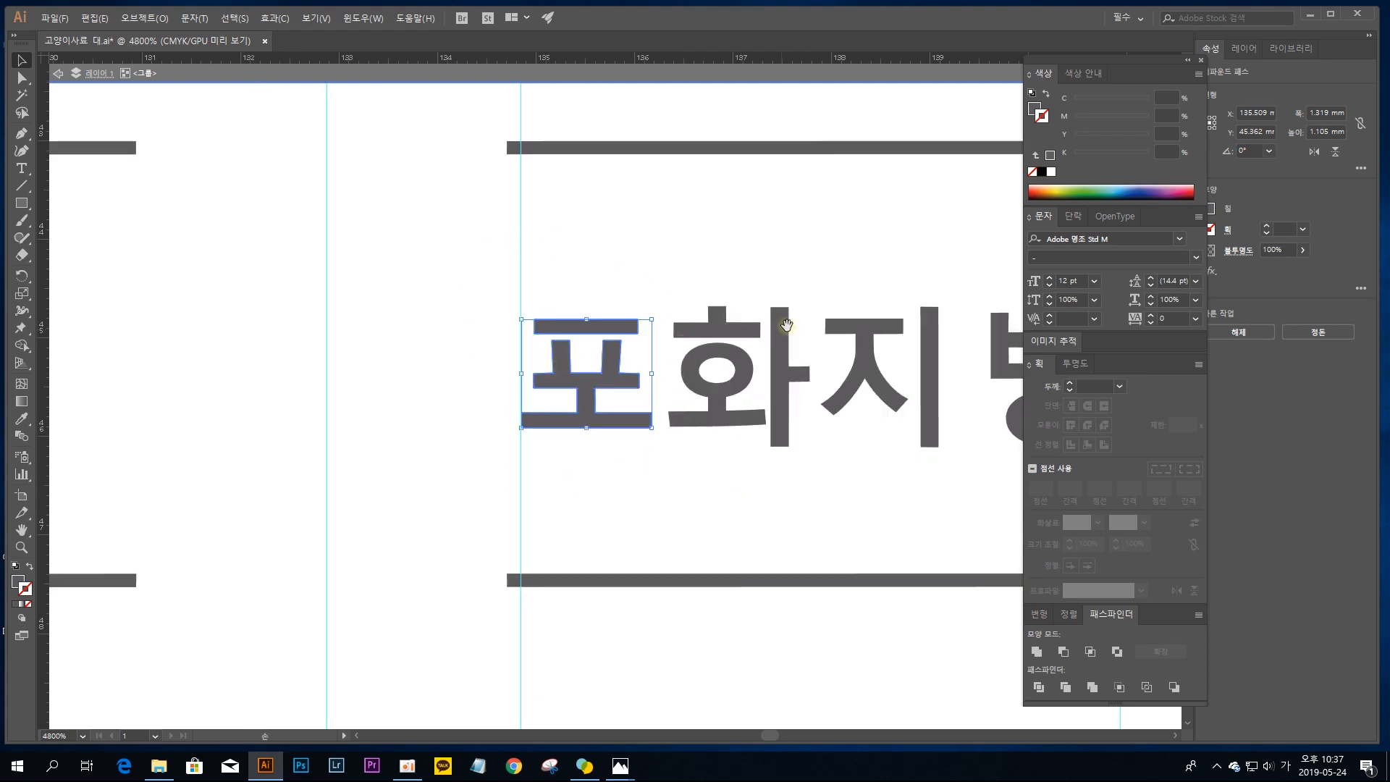
Step: Nudge the last character, 방, of the 포화지방 label slightly right so its edge sits exactly on the guide at about X 140.9 mm
{"action": "left_click_drag", "start_coordinate": [802, 319], "coordinate": [438, 375]}
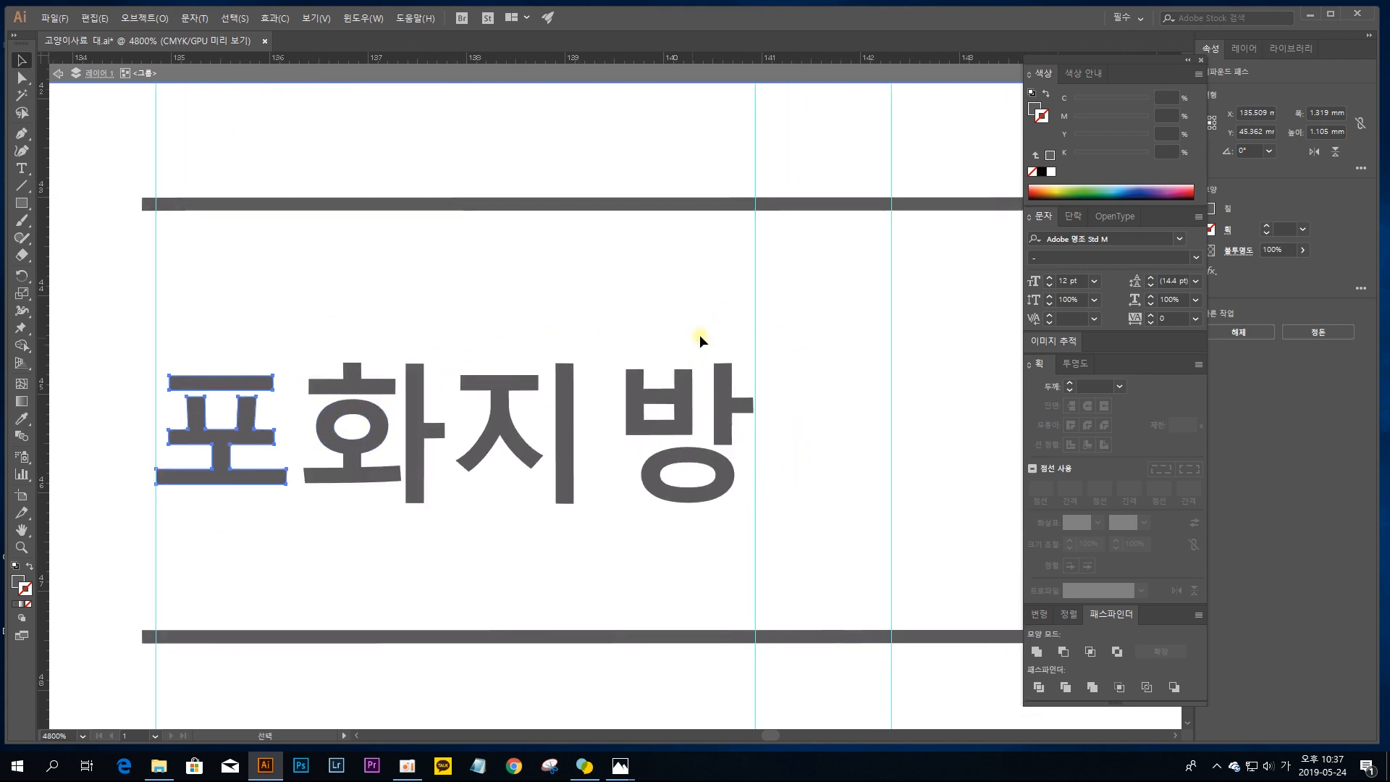
{"action": "left_click", "coordinate": [750, 402]}
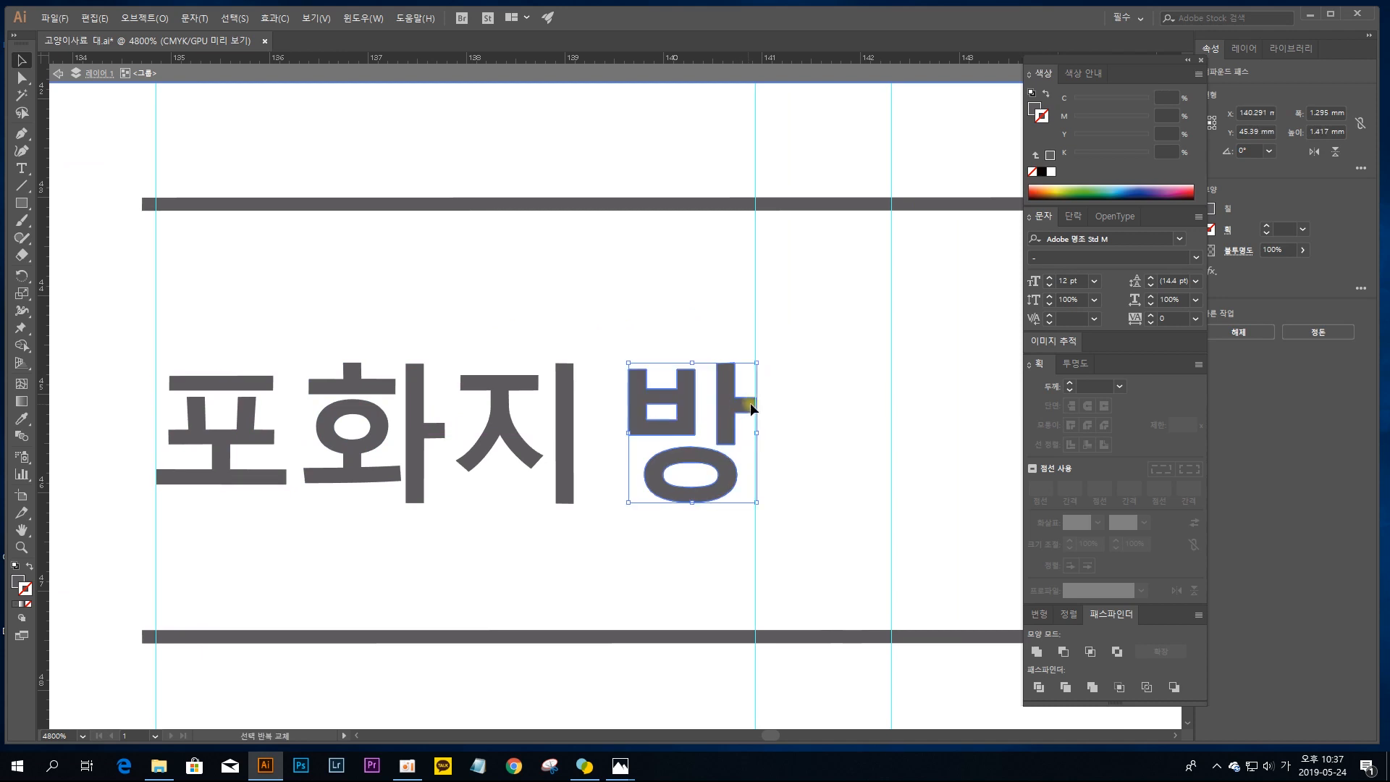
{"action": "left_click", "coordinate": [570, 412]}
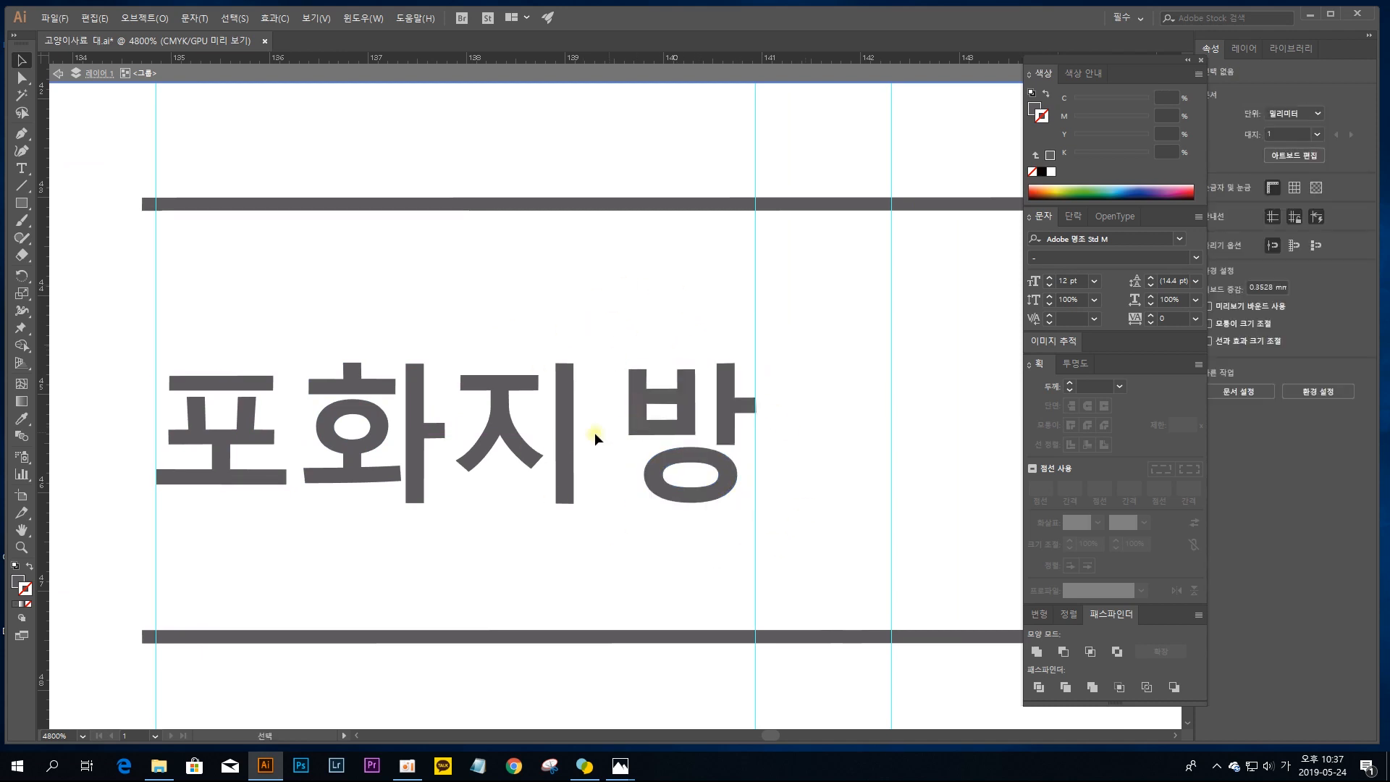
Step: Space the four characters of the 포화지방 label evenly by distributing their horizontal centers
{"action": "left_click_drag", "start_coordinate": [701, 540], "coordinate": [202, 296]}
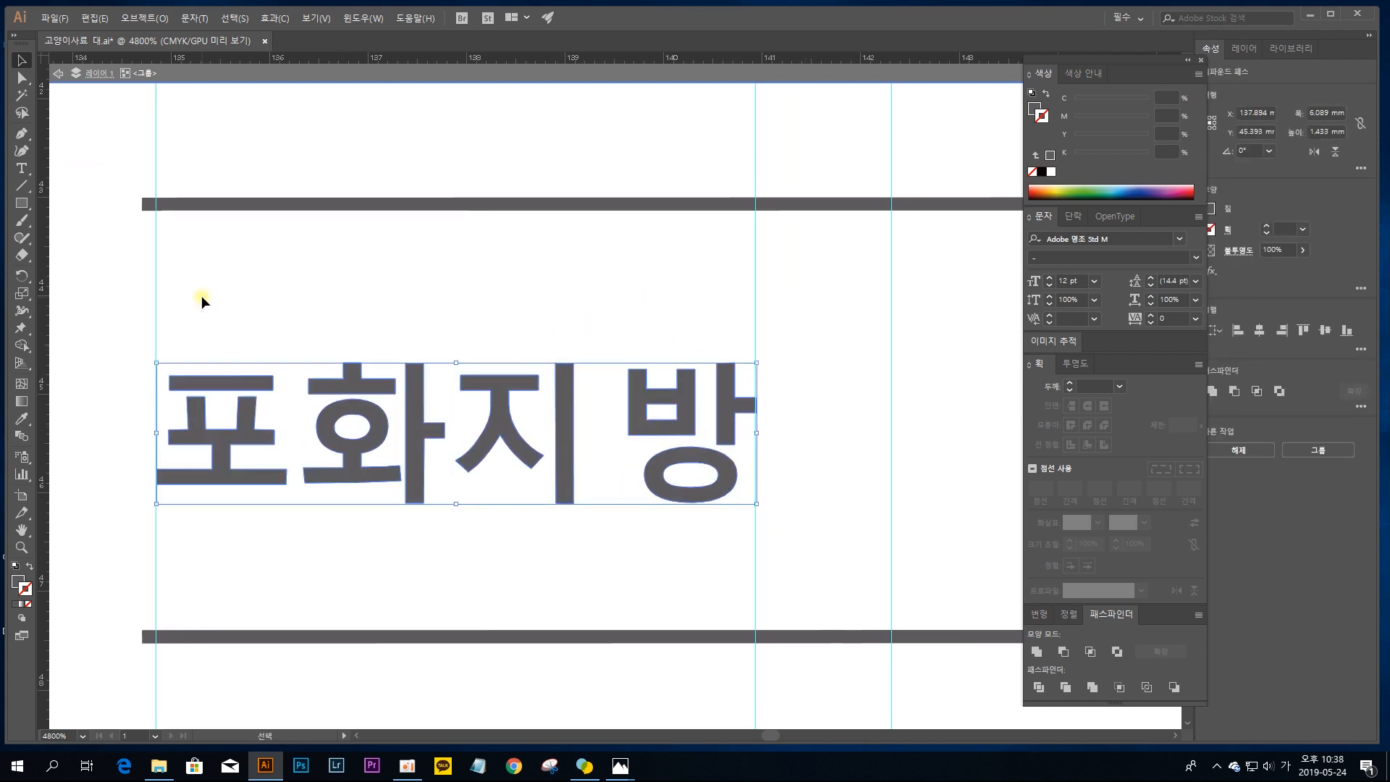
{"action": "left_click", "coordinate": [1361, 288]}
{"action": "left_click", "coordinate": [1361, 349]}
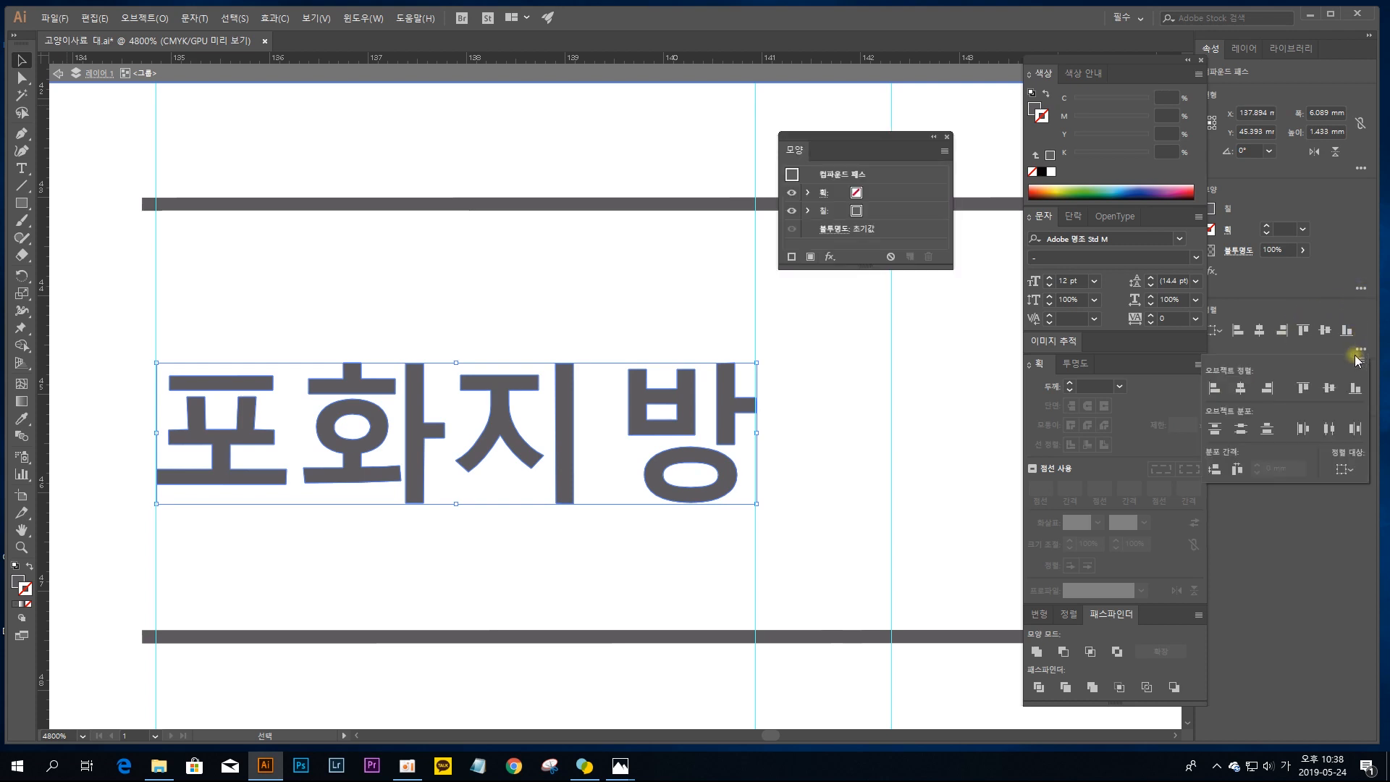
{"action": "left_click", "coordinate": [1331, 428]}
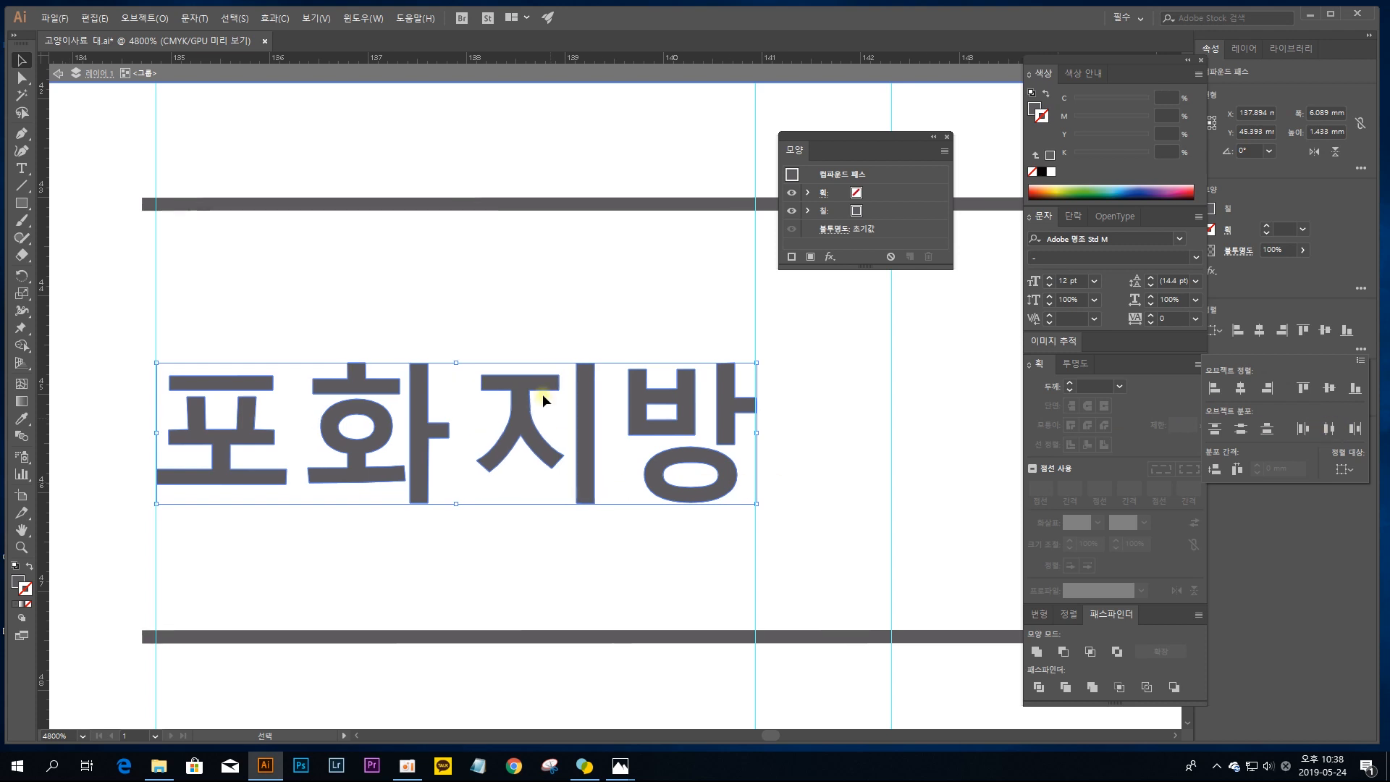
{"action": "left_click", "coordinate": [607, 263]}
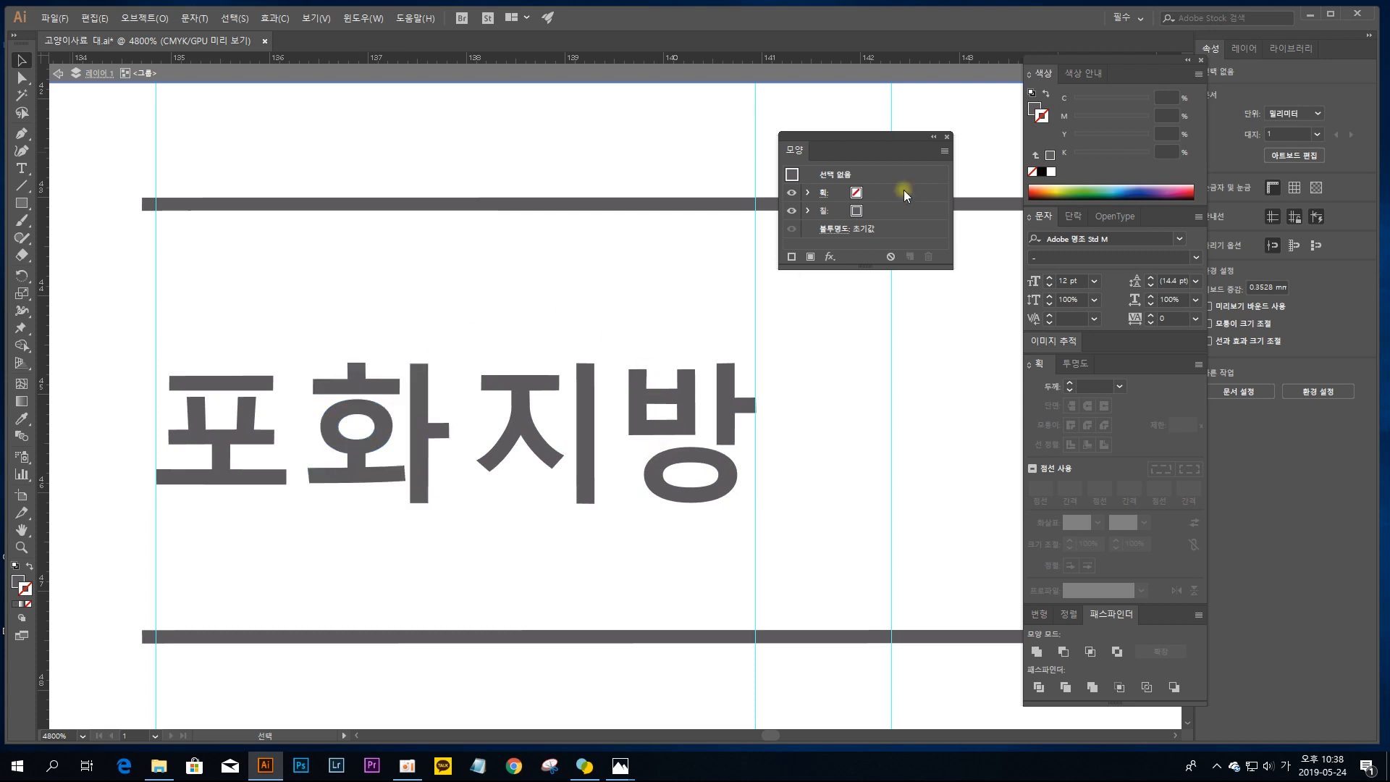
{"action": "left_click", "coordinate": [947, 137]}
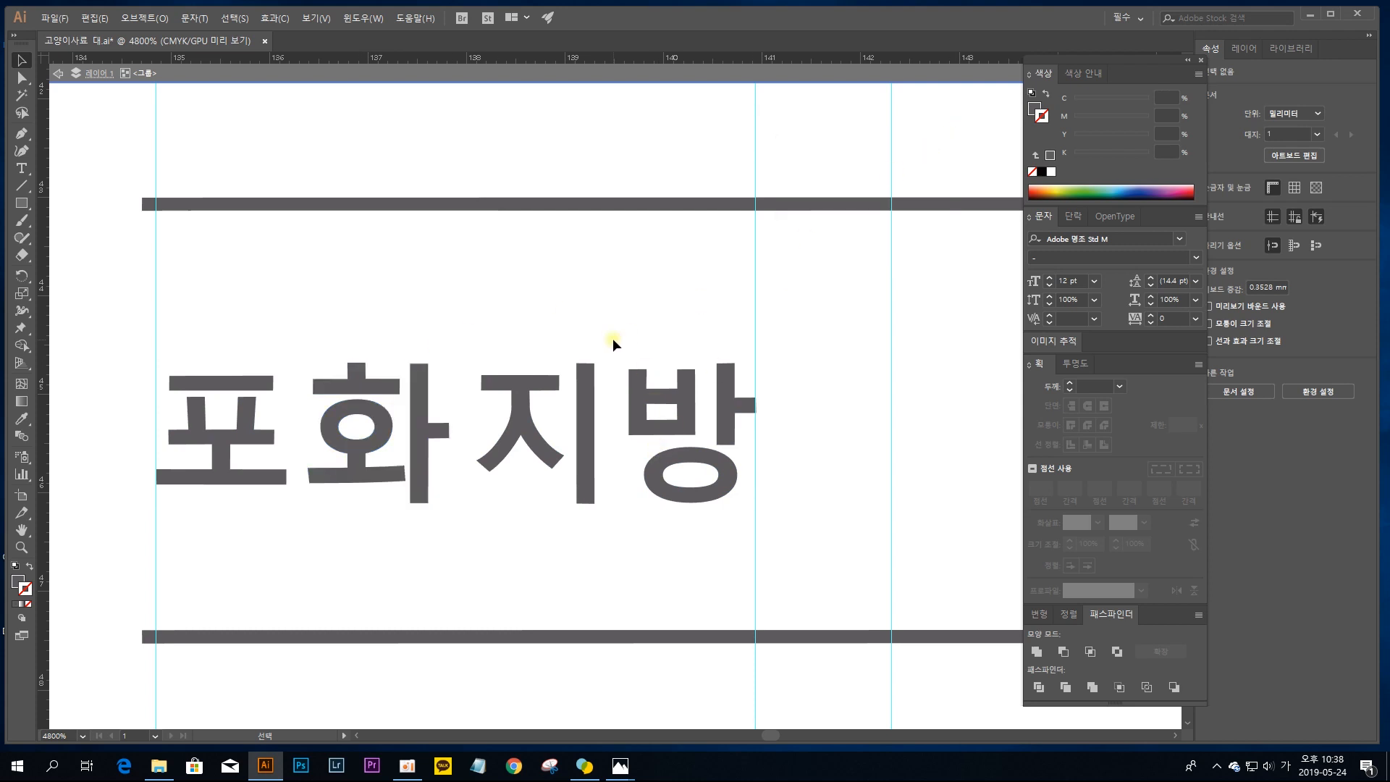
Step: Nudge the first character, 지, of the 지방 label left until its edge meets the second table's left label guide
{"action": "key", "text": "ctrl+minus"}
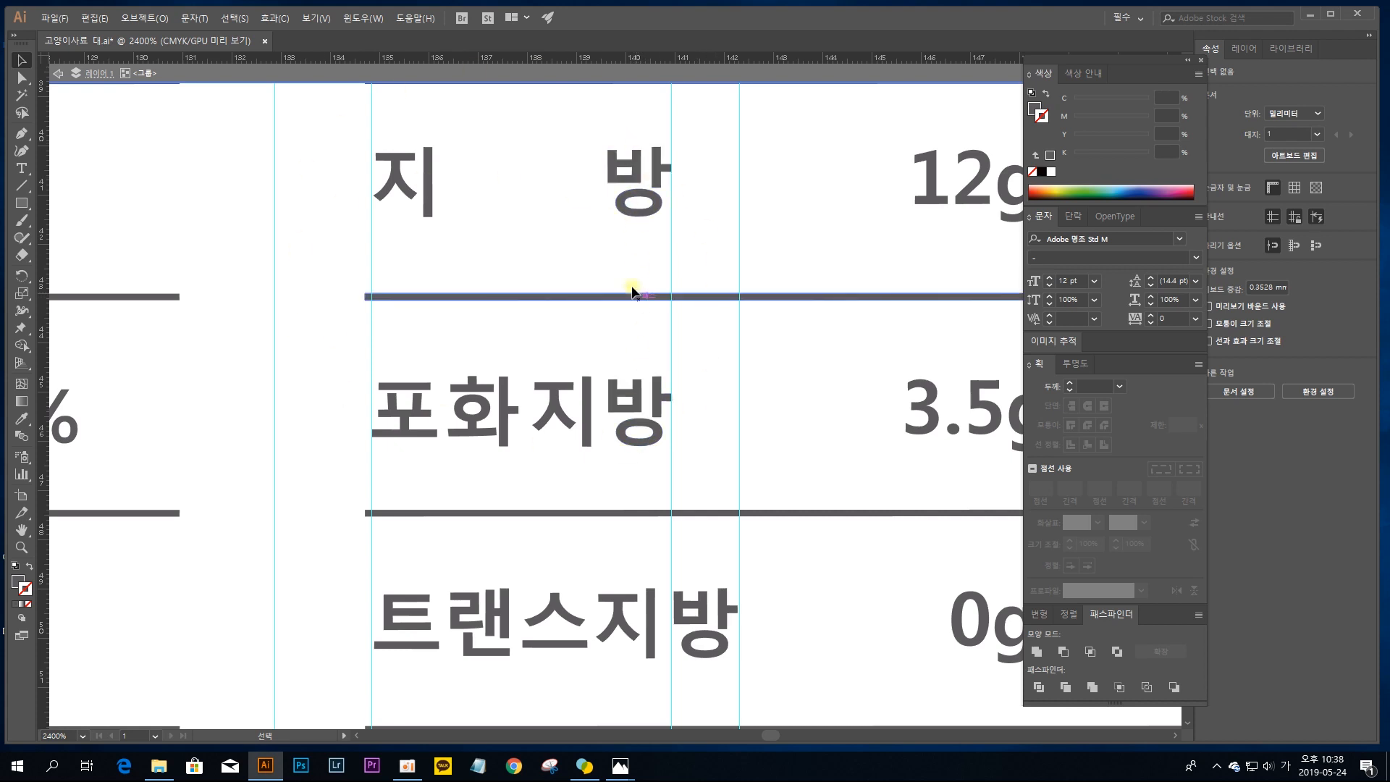
{"action": "left_click", "coordinate": [401, 158]}
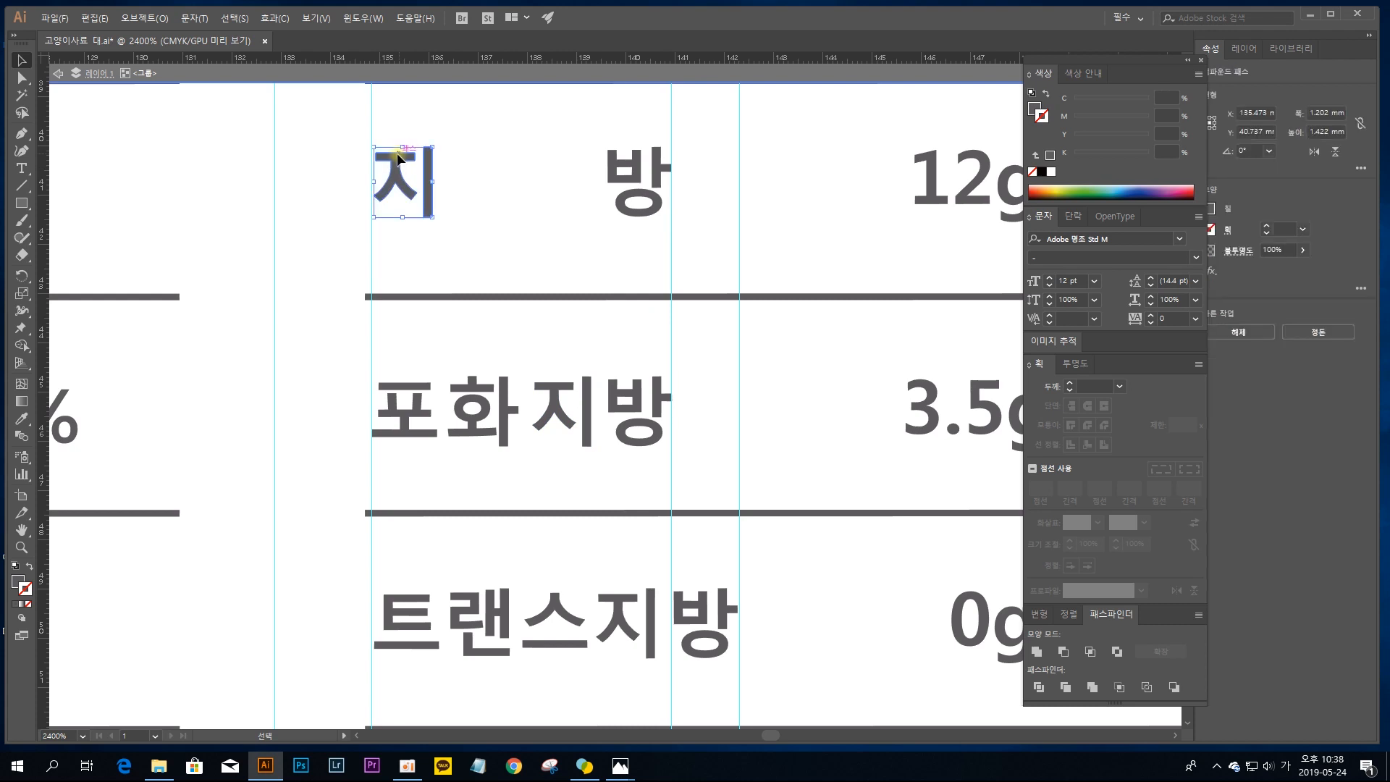
{"action": "left_click_drag", "start_coordinate": [398, 153], "coordinate": [396, 155]}
{"action": "left_click", "coordinate": [559, 219]}
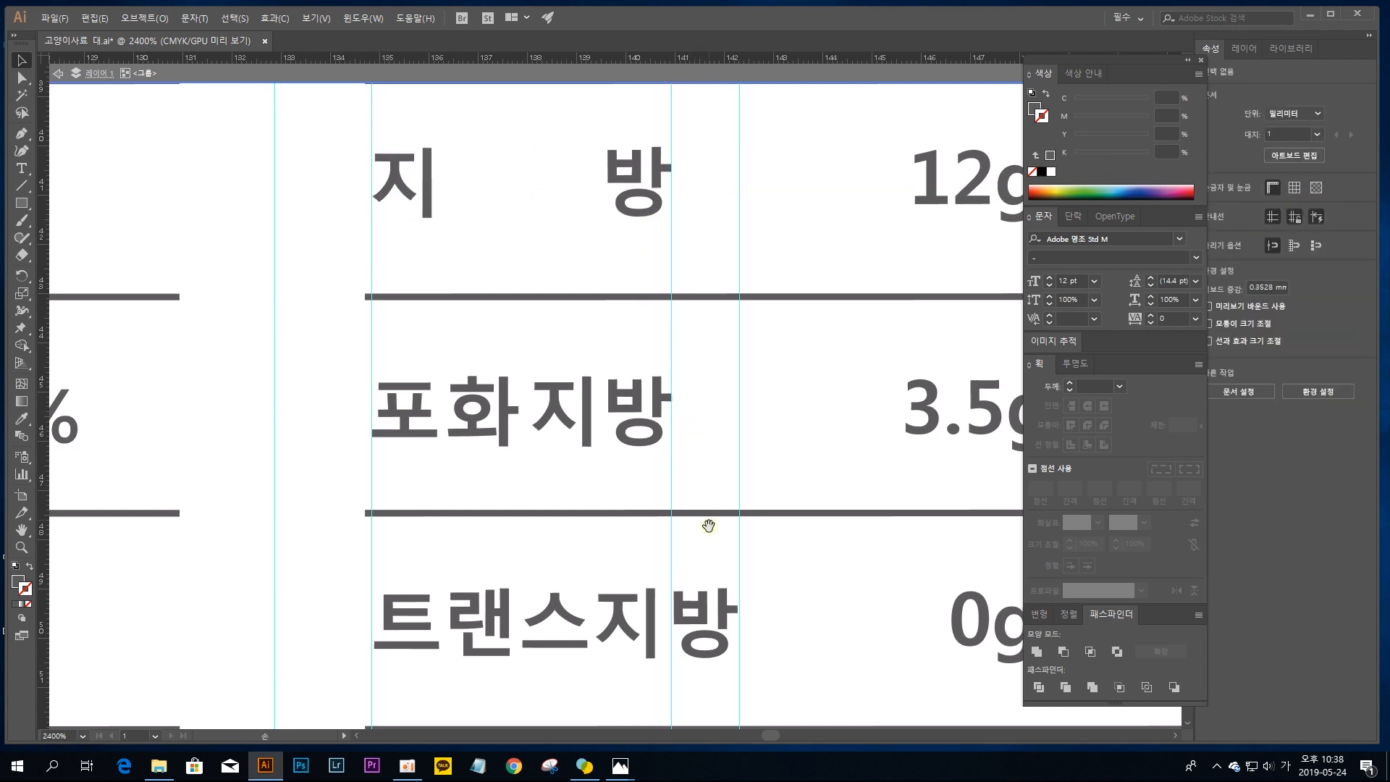
Step: Move the last characters of the 트랜스지방 and 콜레스테롤 labels right until their edges meet the guide at about X 142.3 mm
{"action": "left_click_drag", "start_coordinate": [710, 529], "coordinate": [681, 349]}
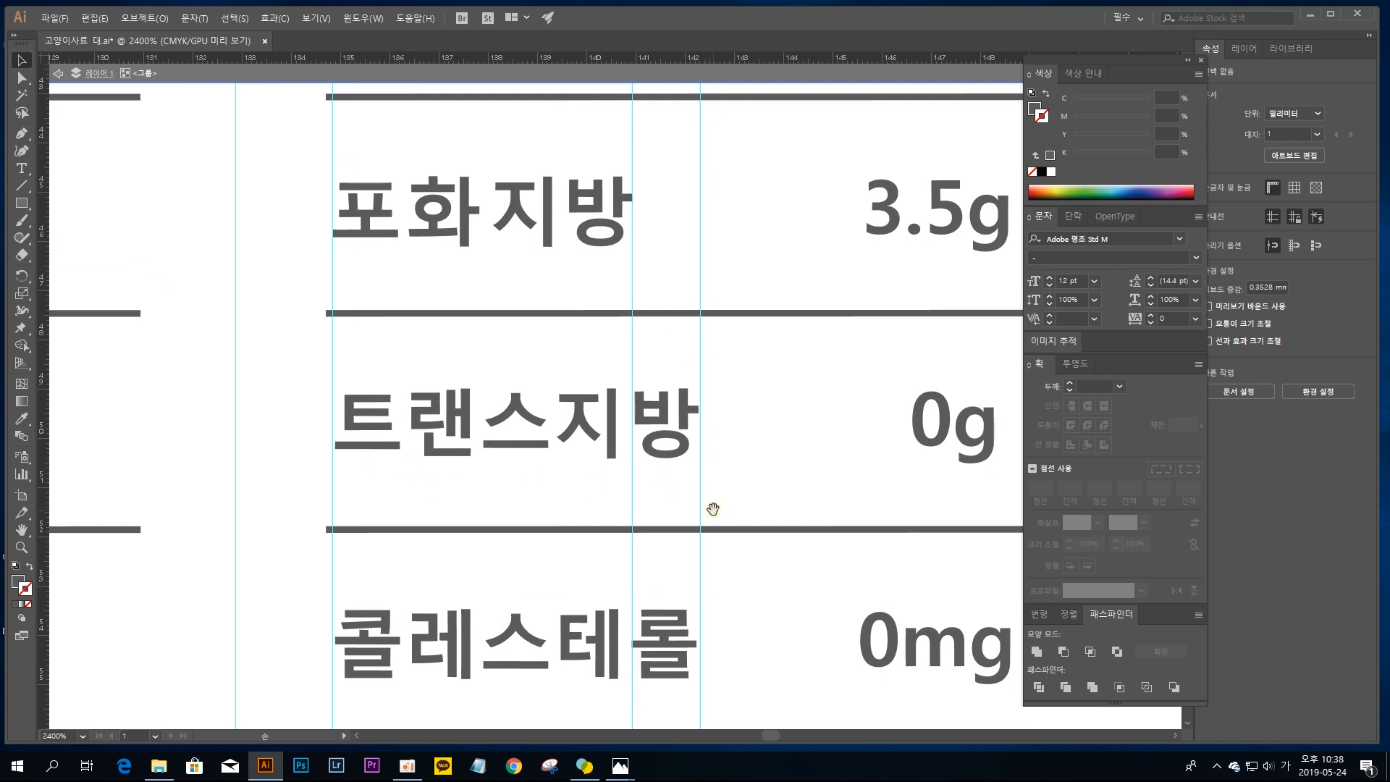
{"action": "left_click_drag", "start_coordinate": [707, 500], "coordinate": [704, 400]}
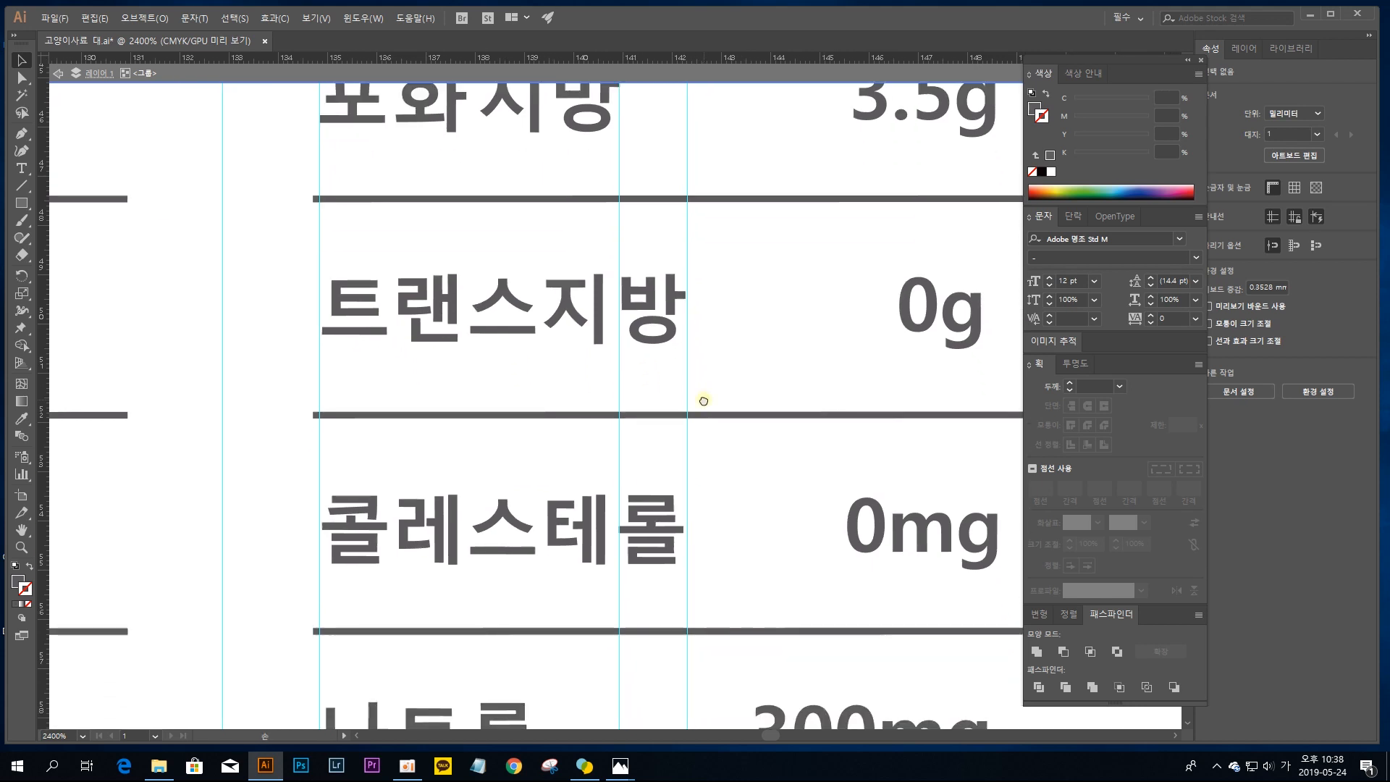
{"action": "left_click", "coordinate": [649, 524]}
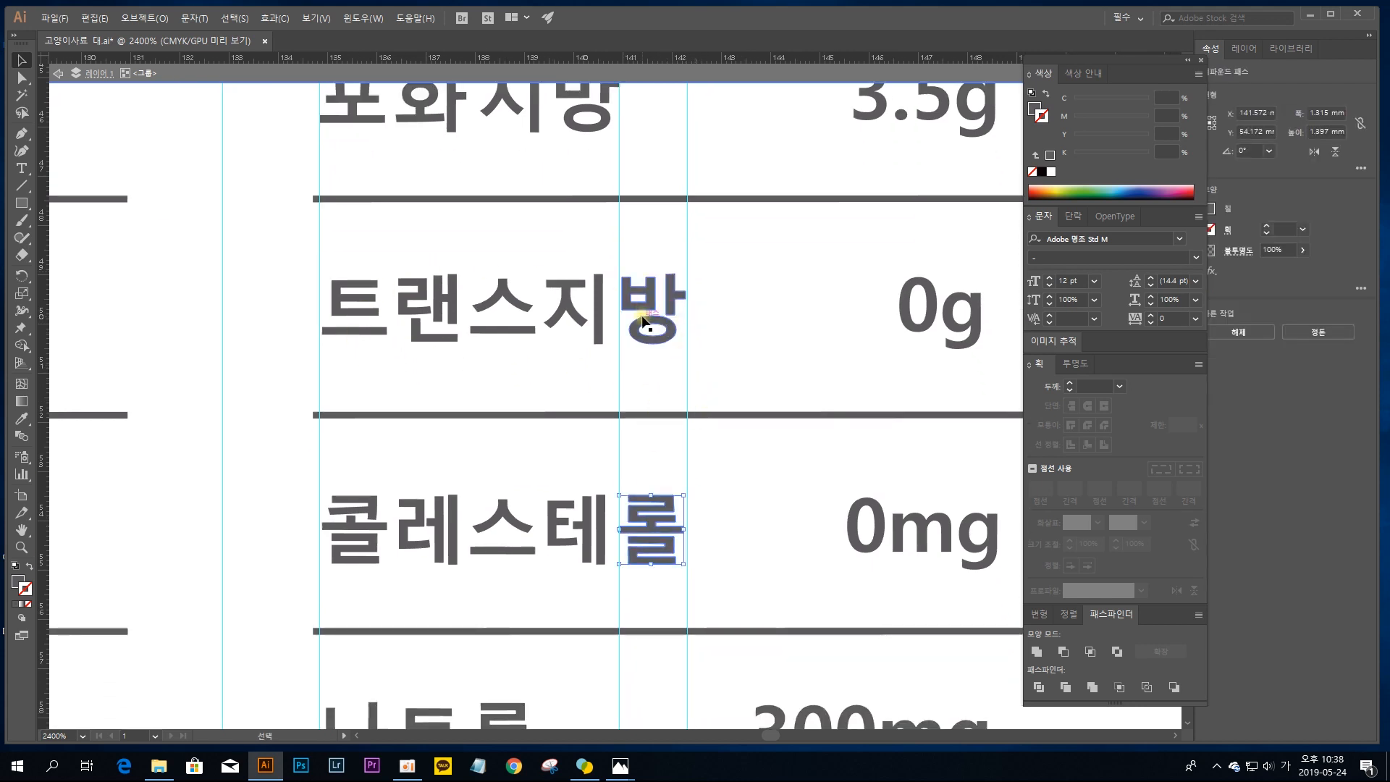
{"action": "left_click_drag", "start_coordinate": [645, 304], "coordinate": [649, 304]}
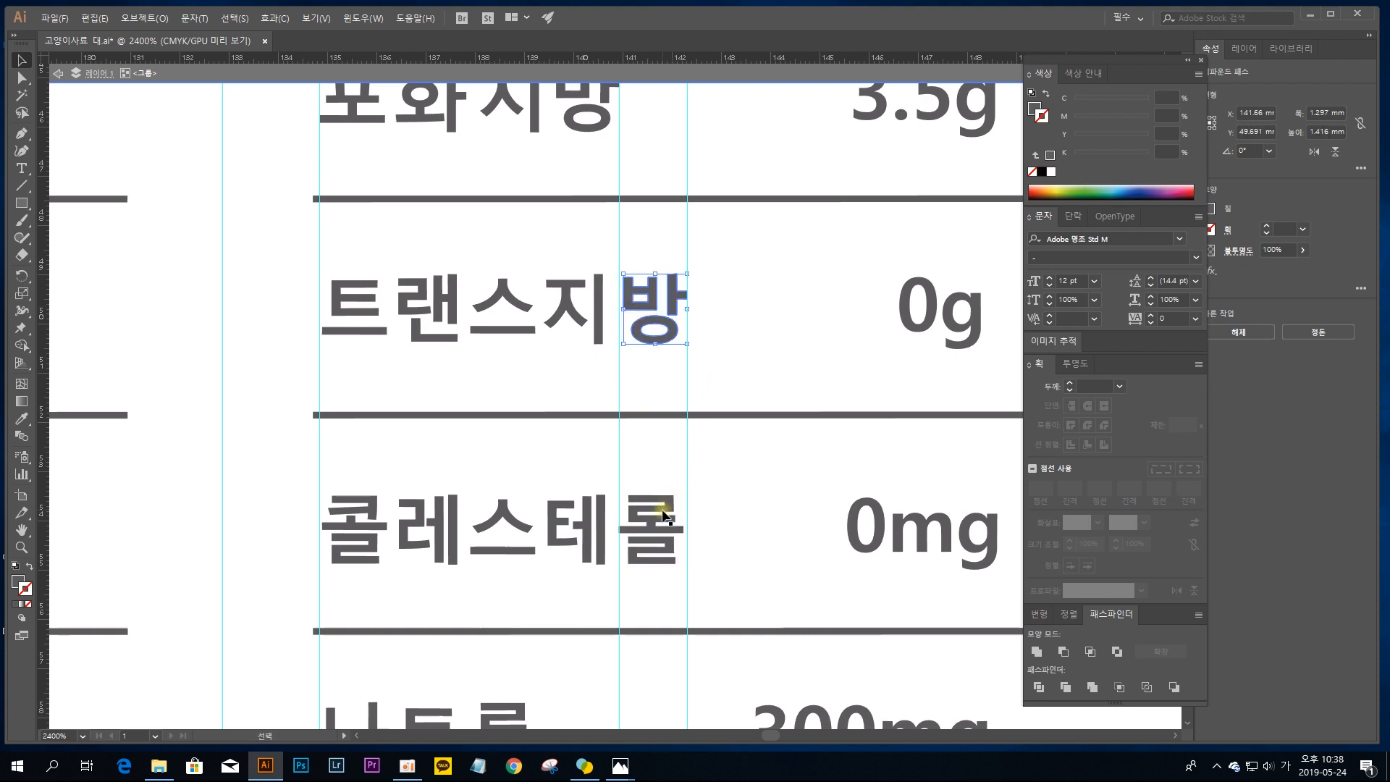
{"action": "left_click_drag", "start_coordinate": [664, 518], "coordinate": [666, 510]}
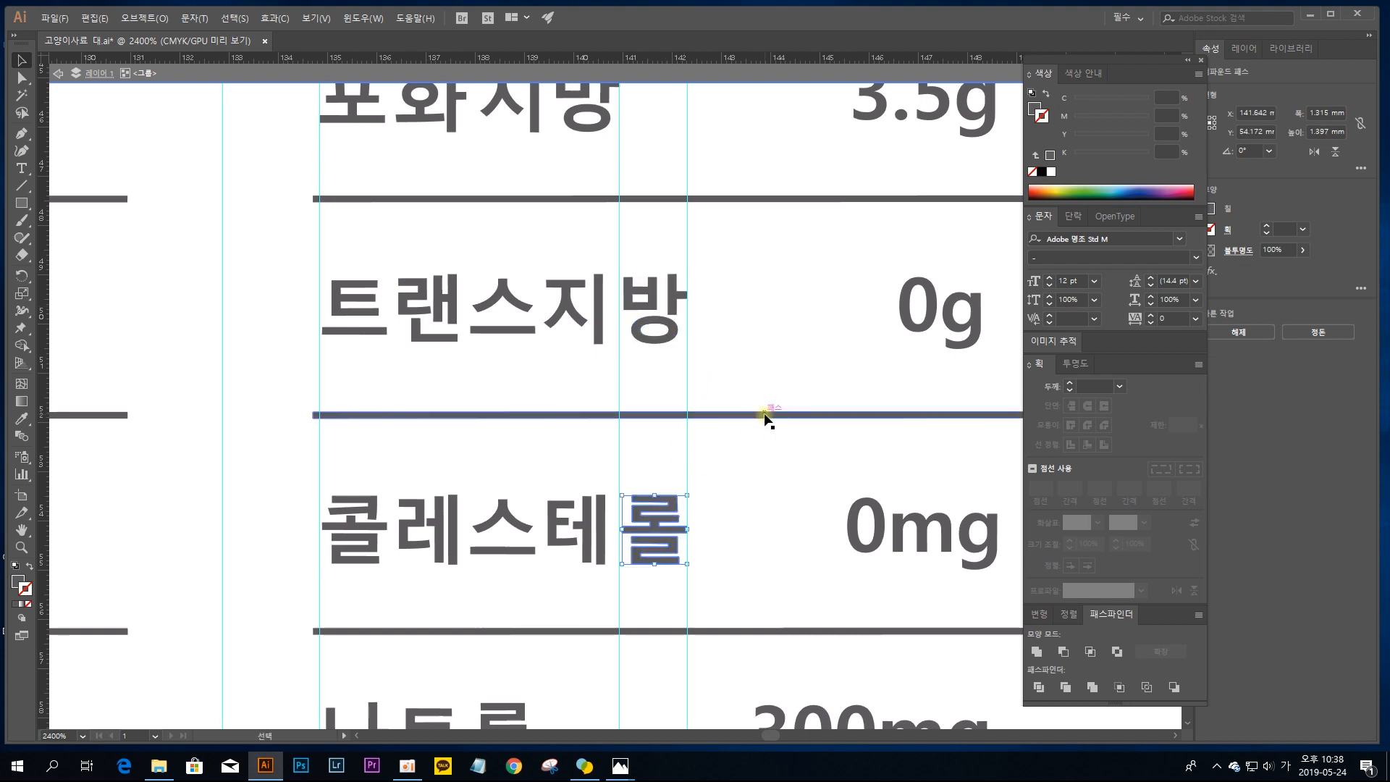
Step: Space the five characters of the 트랜스지방 label evenly by distributing their horizontal centers
{"action": "left_click_drag", "start_coordinate": [676, 372], "coordinate": [360, 248]}
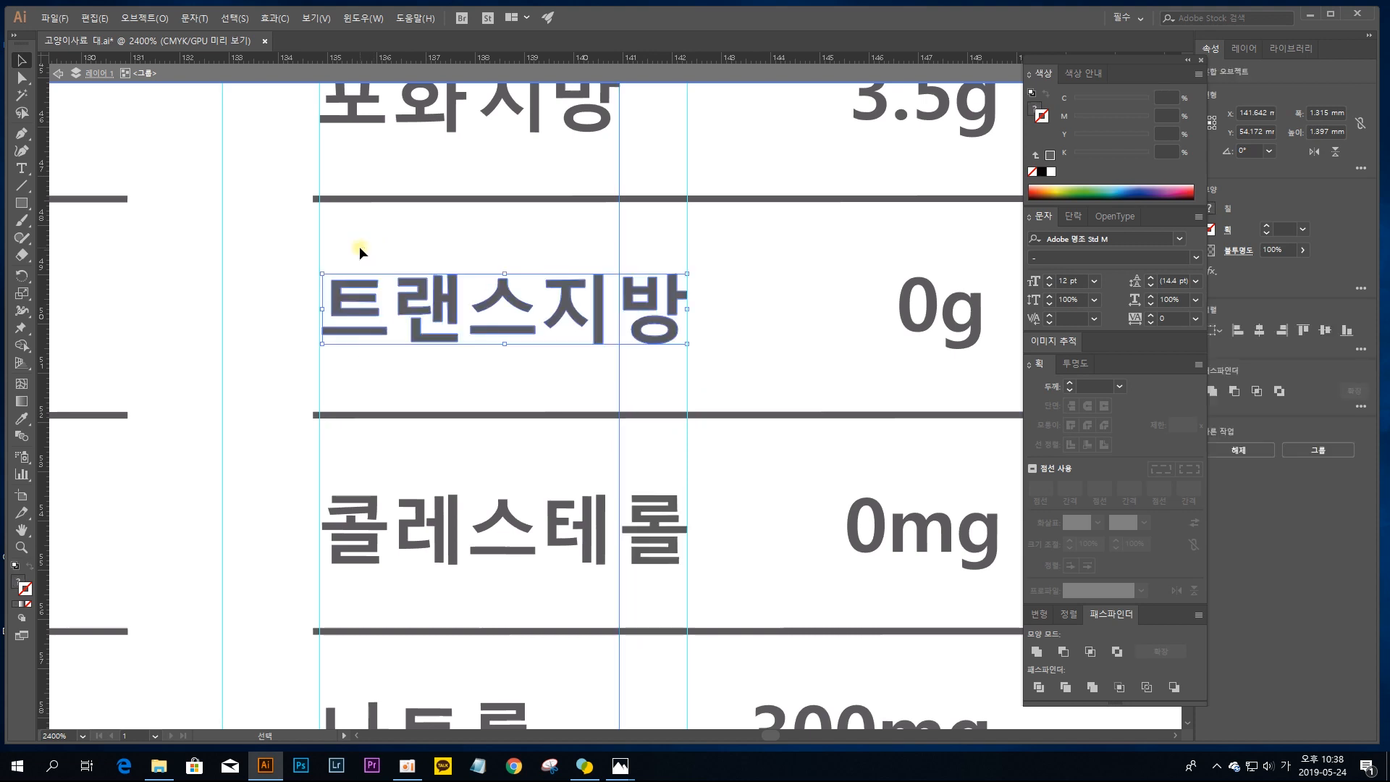
{"action": "left_click_drag", "start_coordinate": [572, 234], "coordinate": [641, 249]}
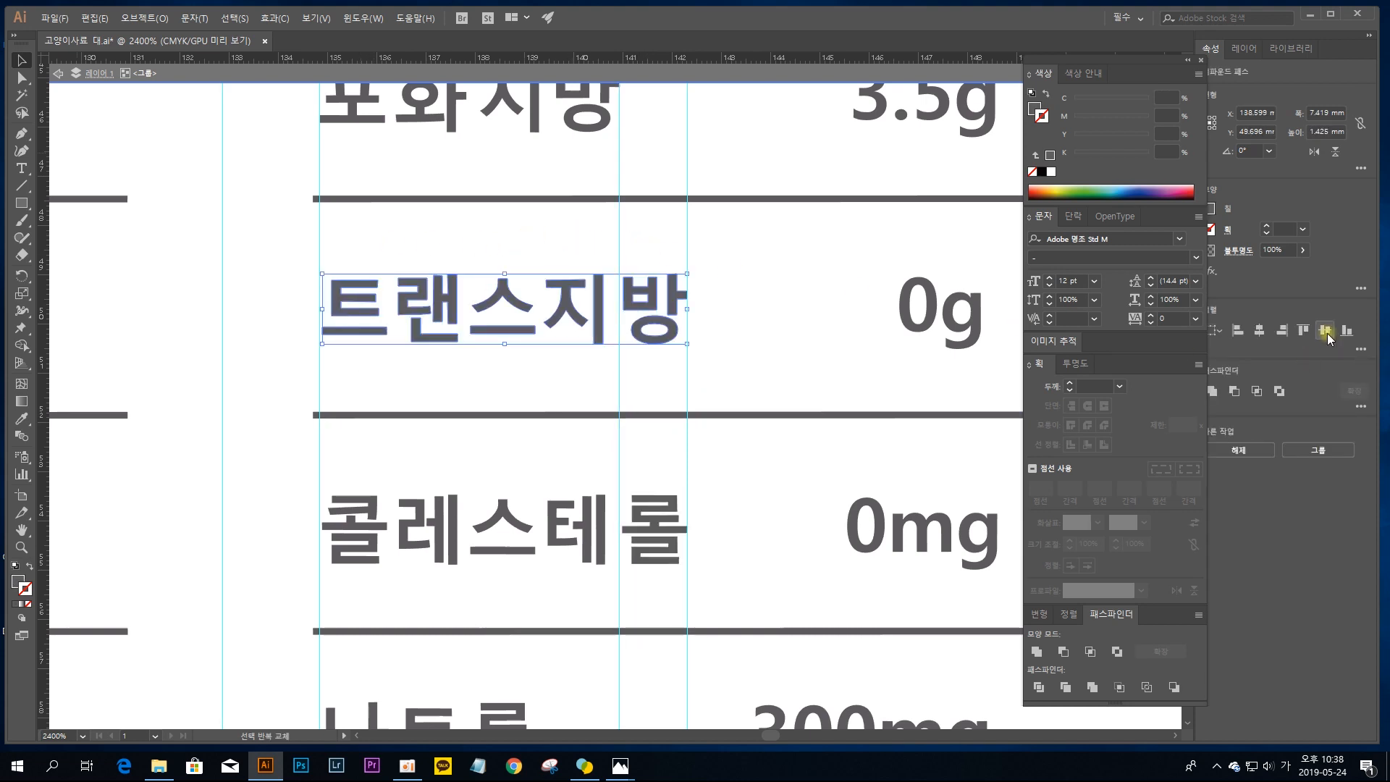
{"action": "left_click", "coordinate": [1362, 353]}
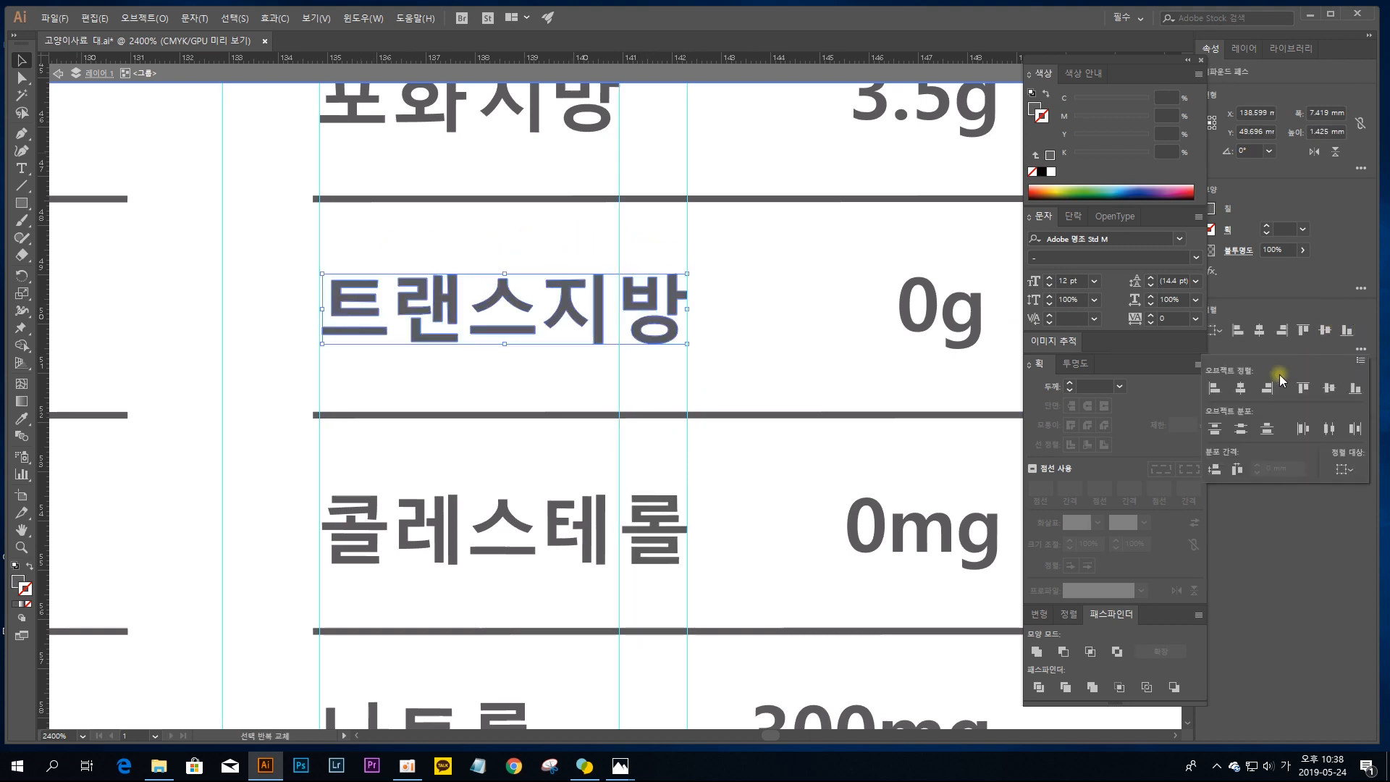
{"action": "left_click", "coordinate": [1336, 430]}
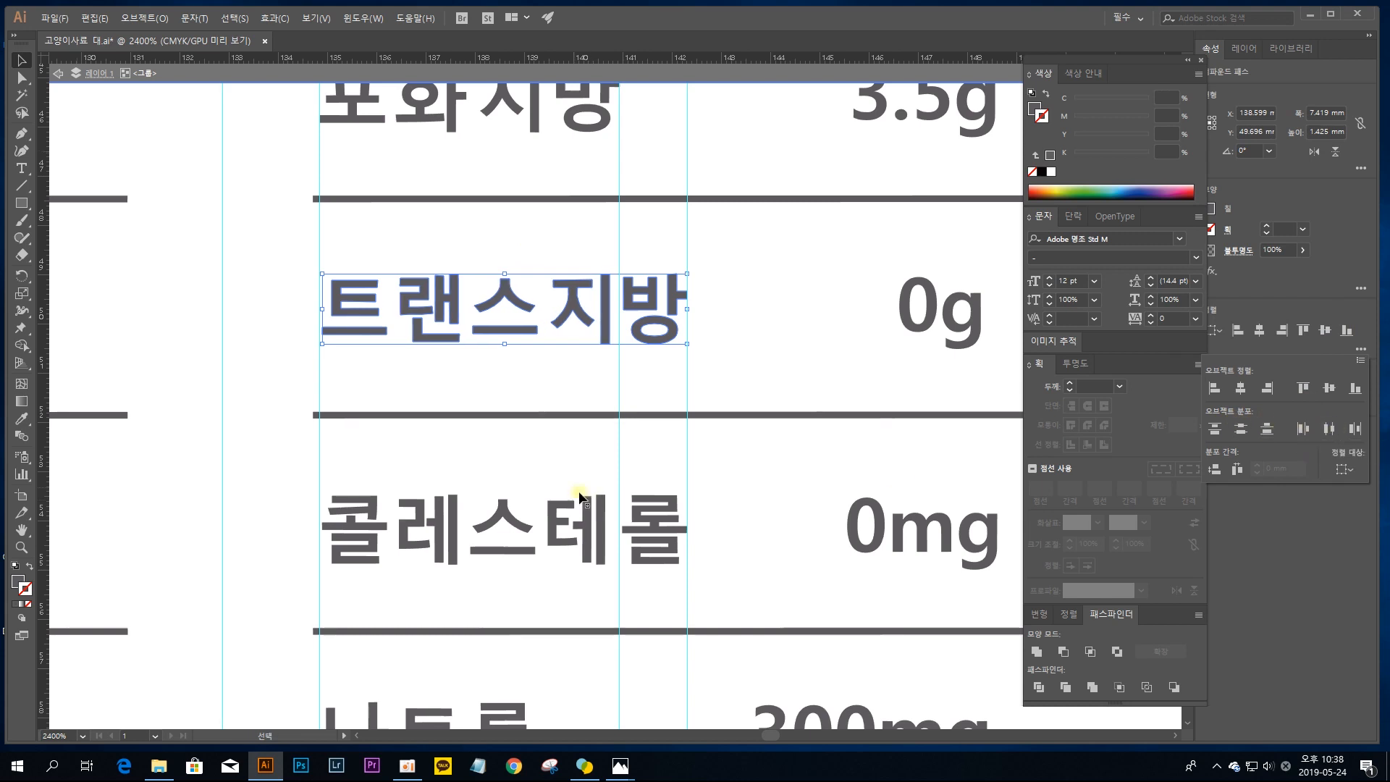
Step: Space the five characters of the 콜레스테롤 label evenly by distributing their horizontal centers
{"action": "left_click_drag", "start_coordinate": [355, 462], "coordinate": [675, 580]}
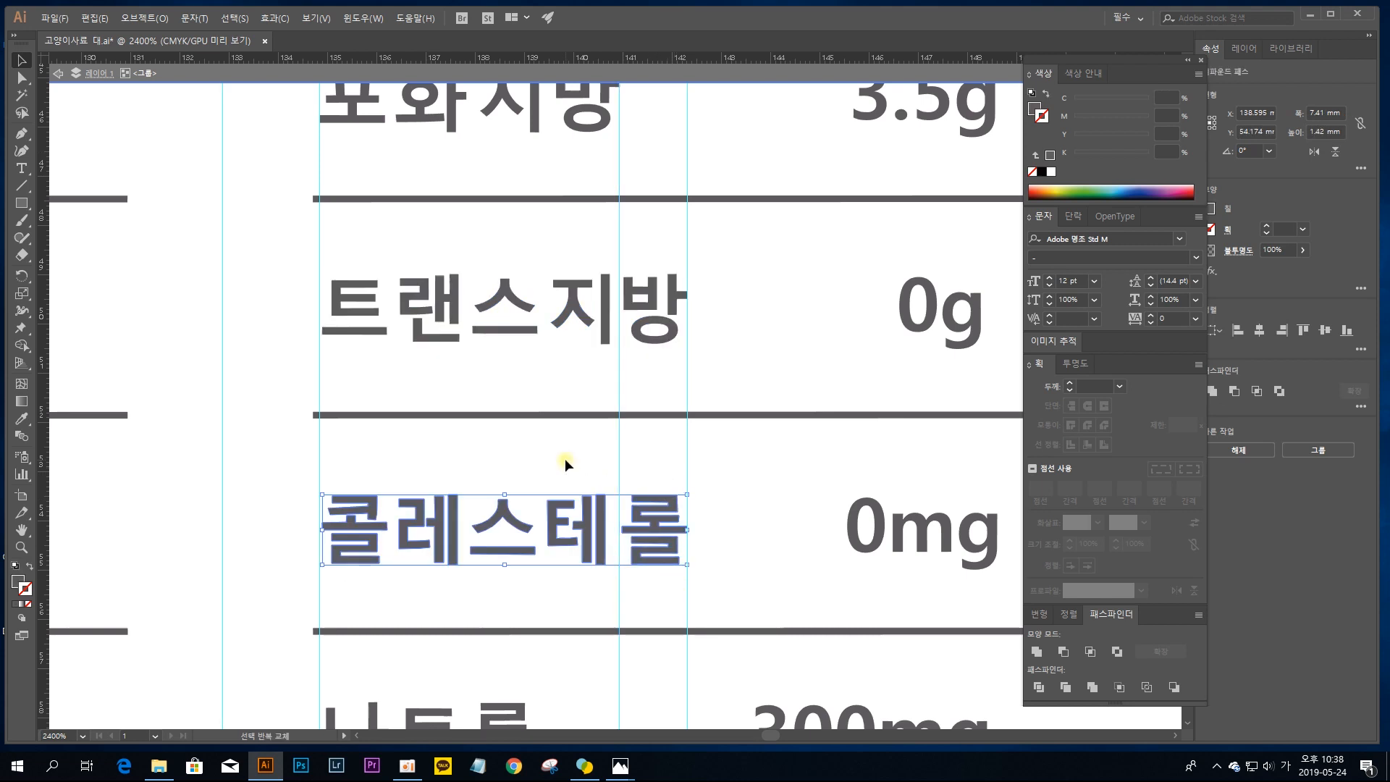
{"action": "left_click", "coordinate": [1361, 349]}
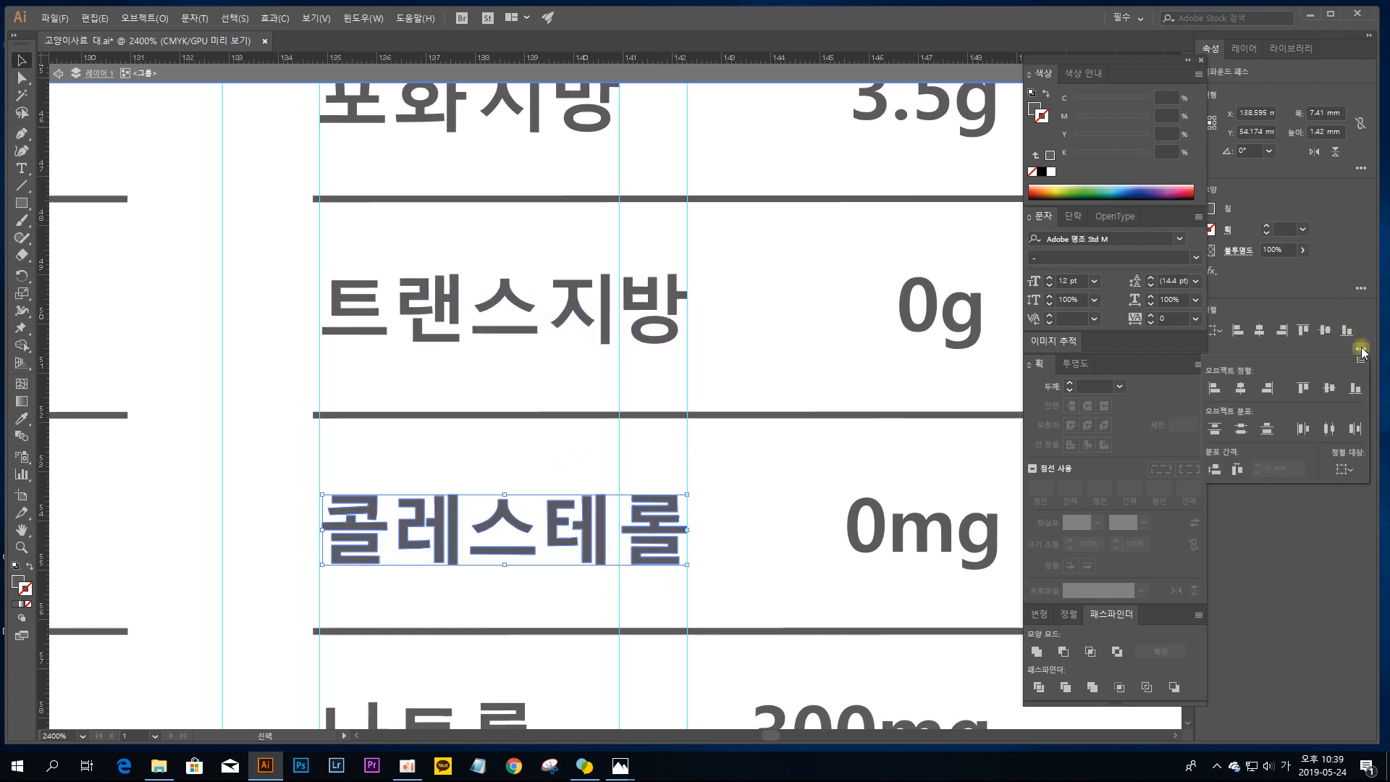
{"action": "left_click", "coordinate": [1337, 437]}
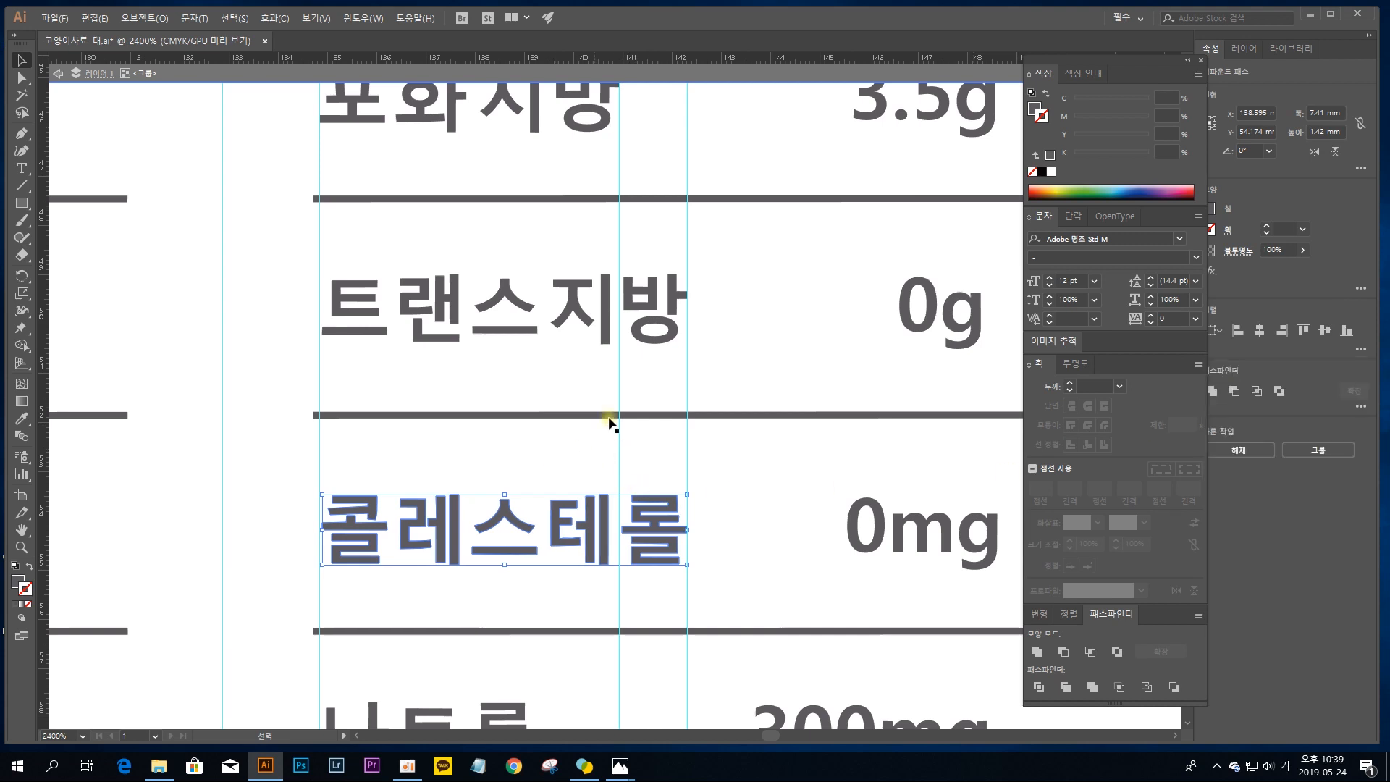
{"action": "left_click", "coordinate": [775, 477]}
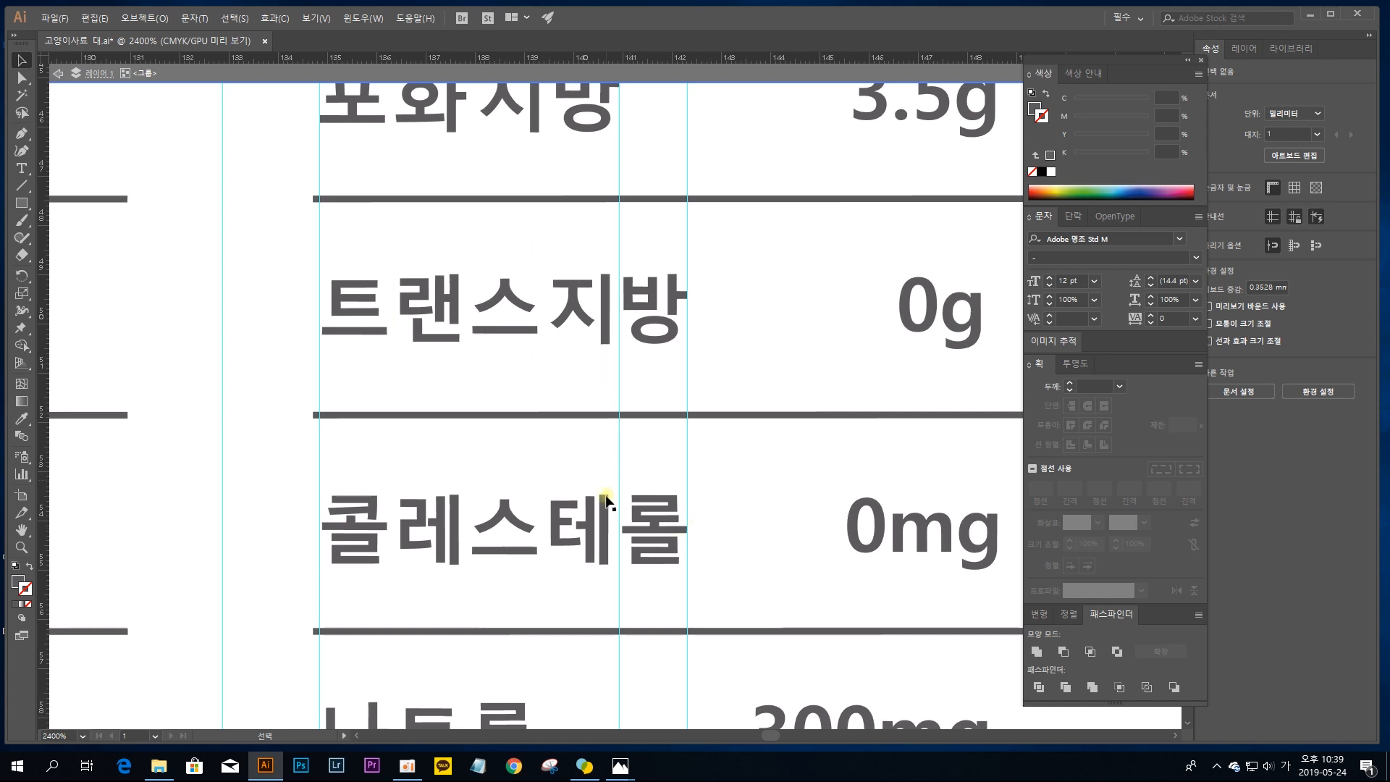
Step: Move the 나트륨 label's 륨 right to the guide at about X 140.9 mm and its 나 left to the left label guide
{"action": "left_click_drag", "start_coordinate": [573, 557], "coordinate": [551, 481]}
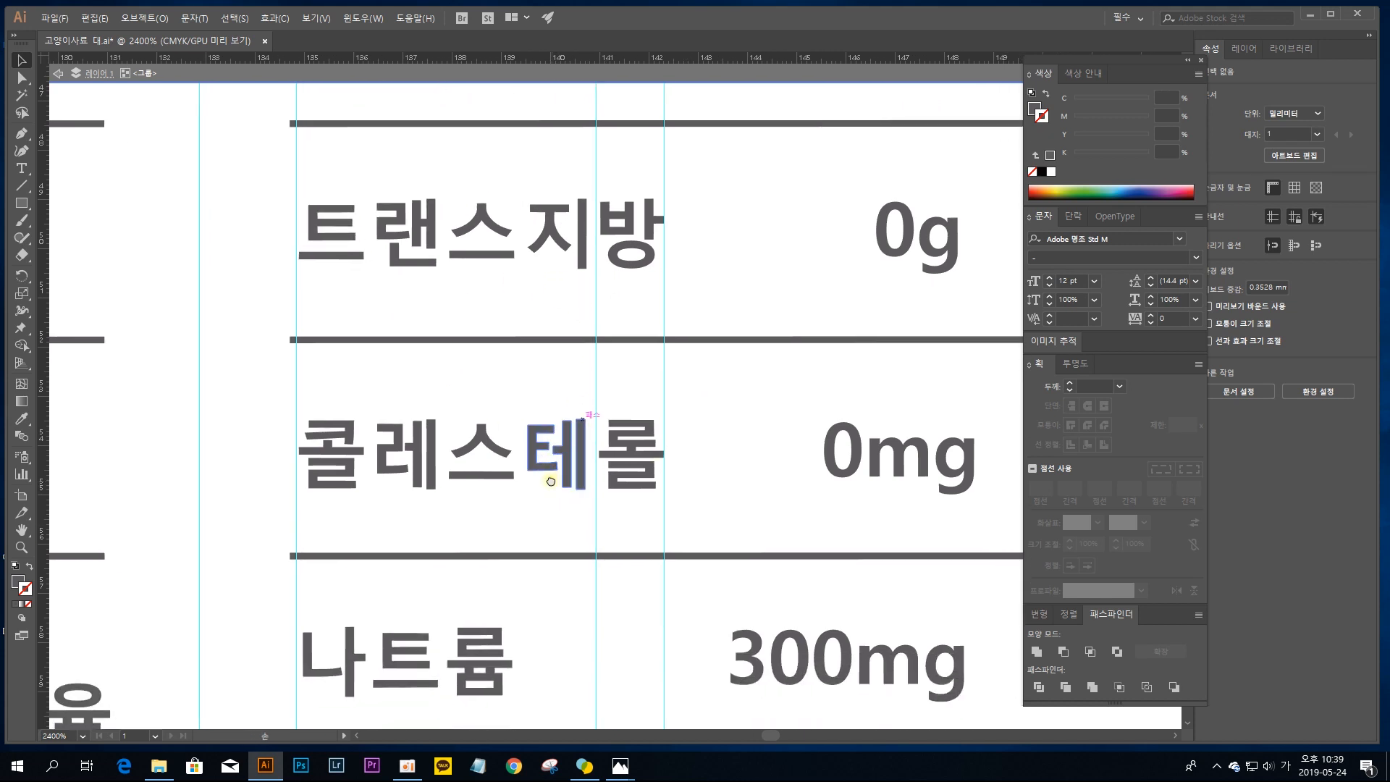
{"action": "left_click_drag", "start_coordinate": [533, 545], "coordinate": [531, 355]}
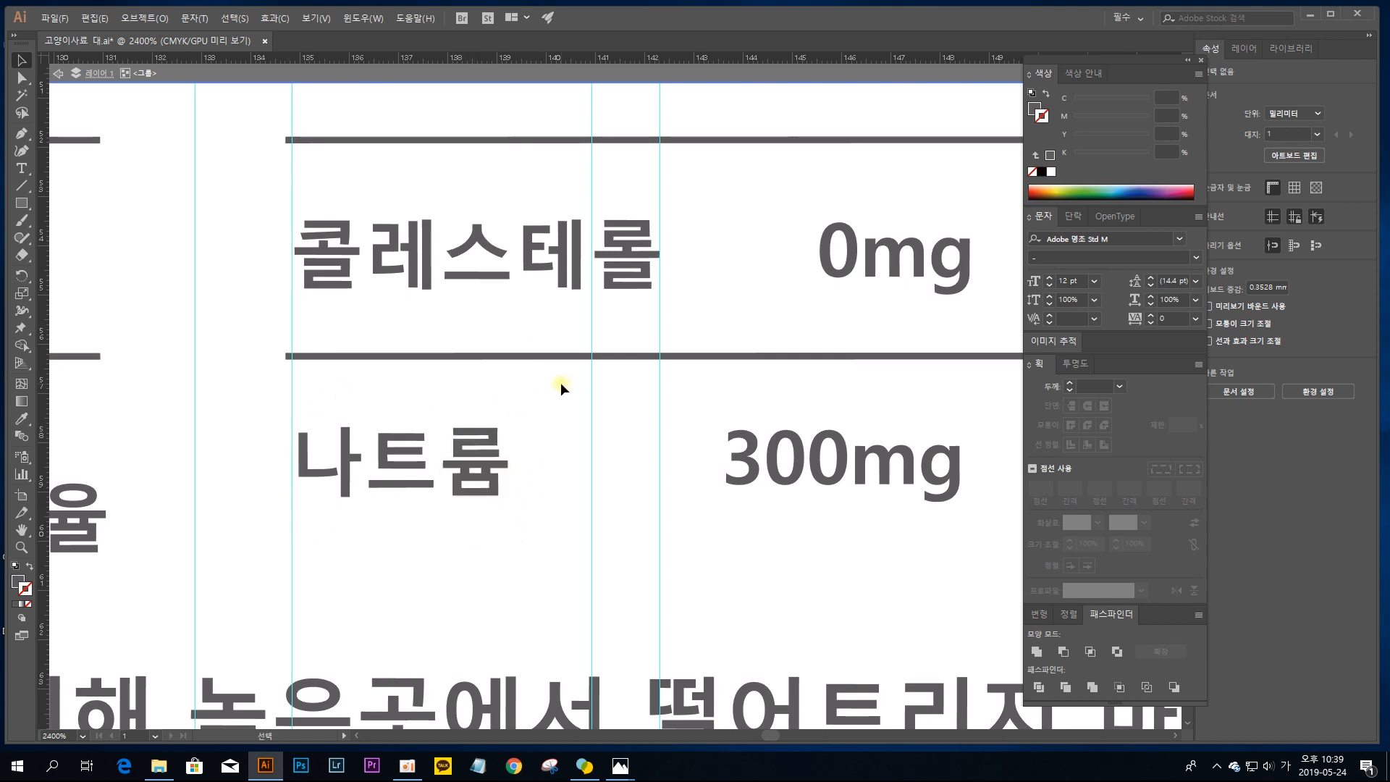
{"action": "left_click_drag", "start_coordinate": [553, 323], "coordinate": [563, 573]}
{"action": "left_click_drag", "start_coordinate": [574, 377], "coordinate": [586, 655]}
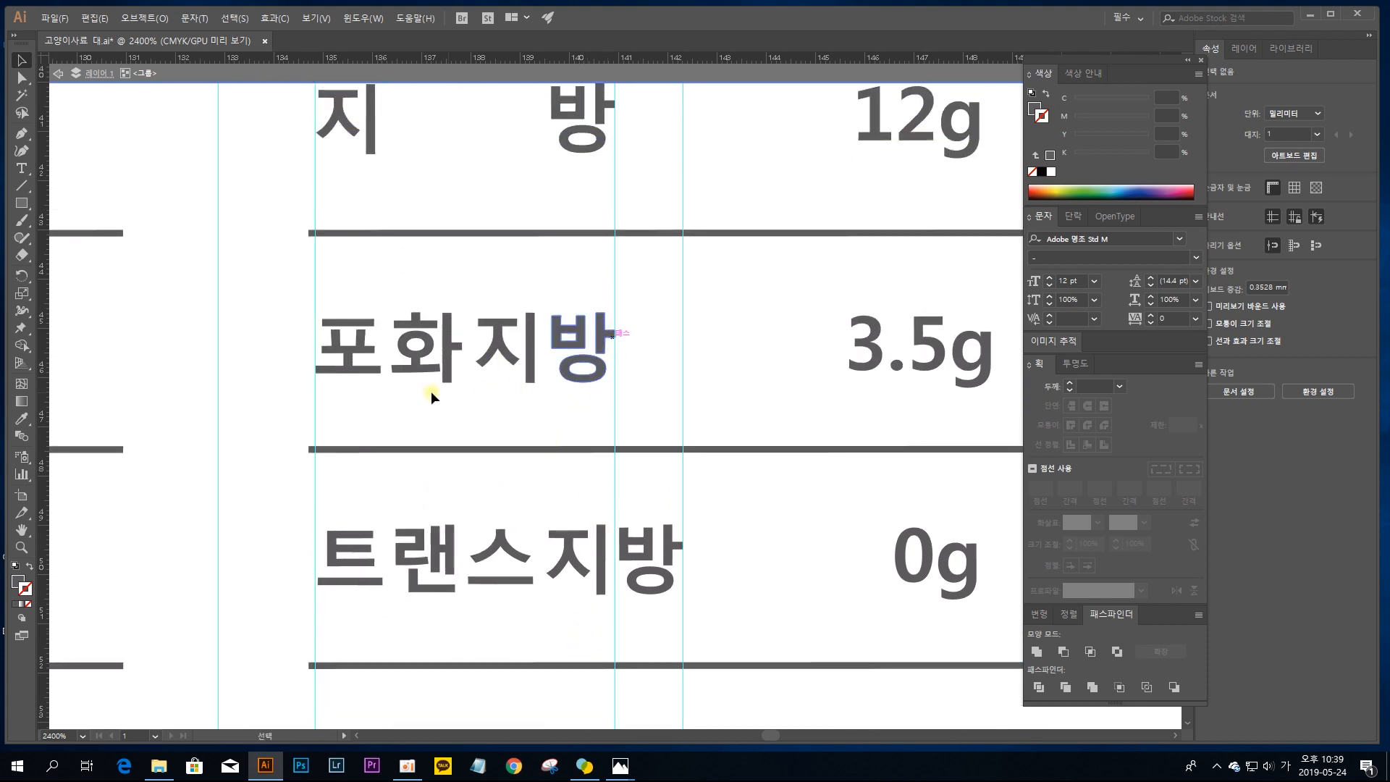
{"action": "left_click_drag", "start_coordinate": [593, 487], "coordinate": [627, 242]}
{"action": "left_click_drag", "start_coordinate": [630, 420], "coordinate": [603, 268]}
{"action": "left_click", "coordinate": [508, 570]}
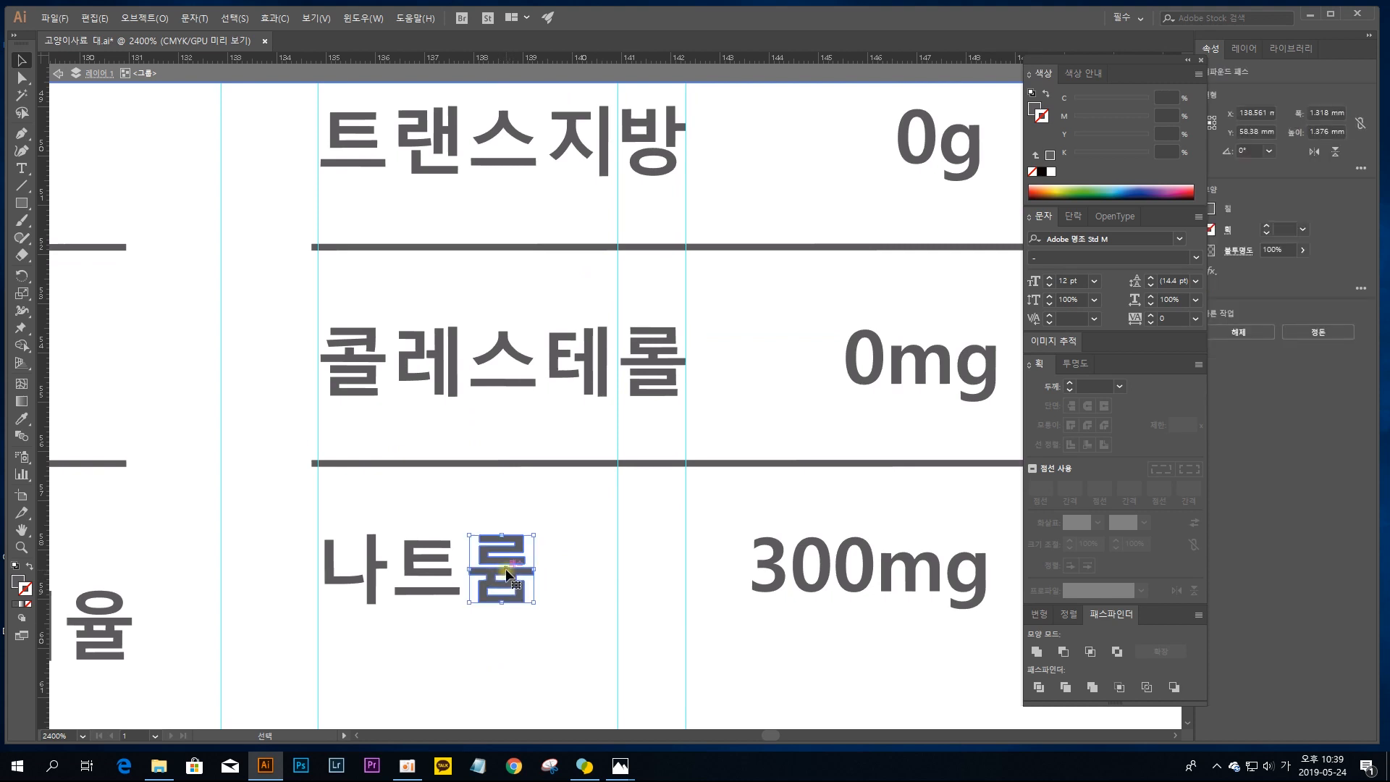
{"action": "left_click_drag", "start_coordinate": [505, 567], "coordinate": [591, 571]}
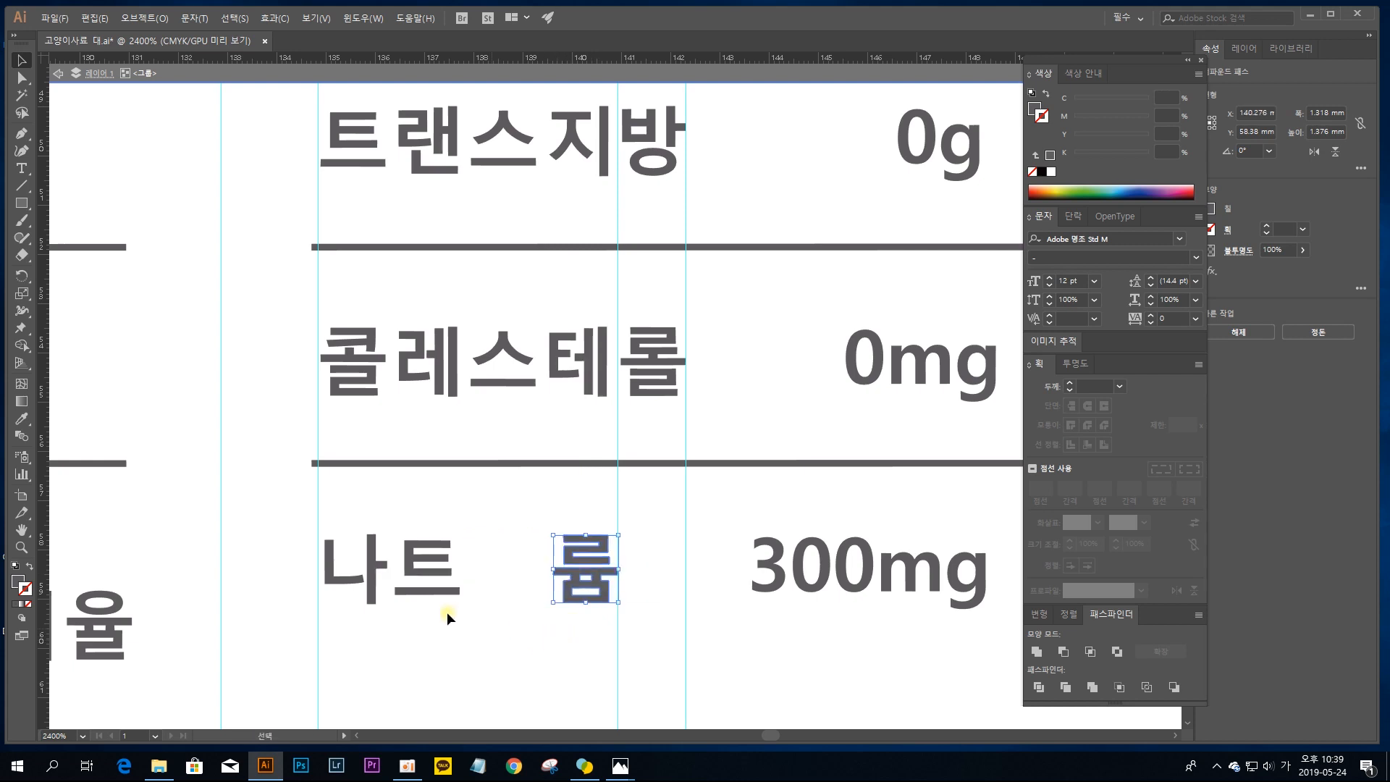
{"action": "left_click_drag", "start_coordinate": [331, 567], "coordinate": [368, 554]}
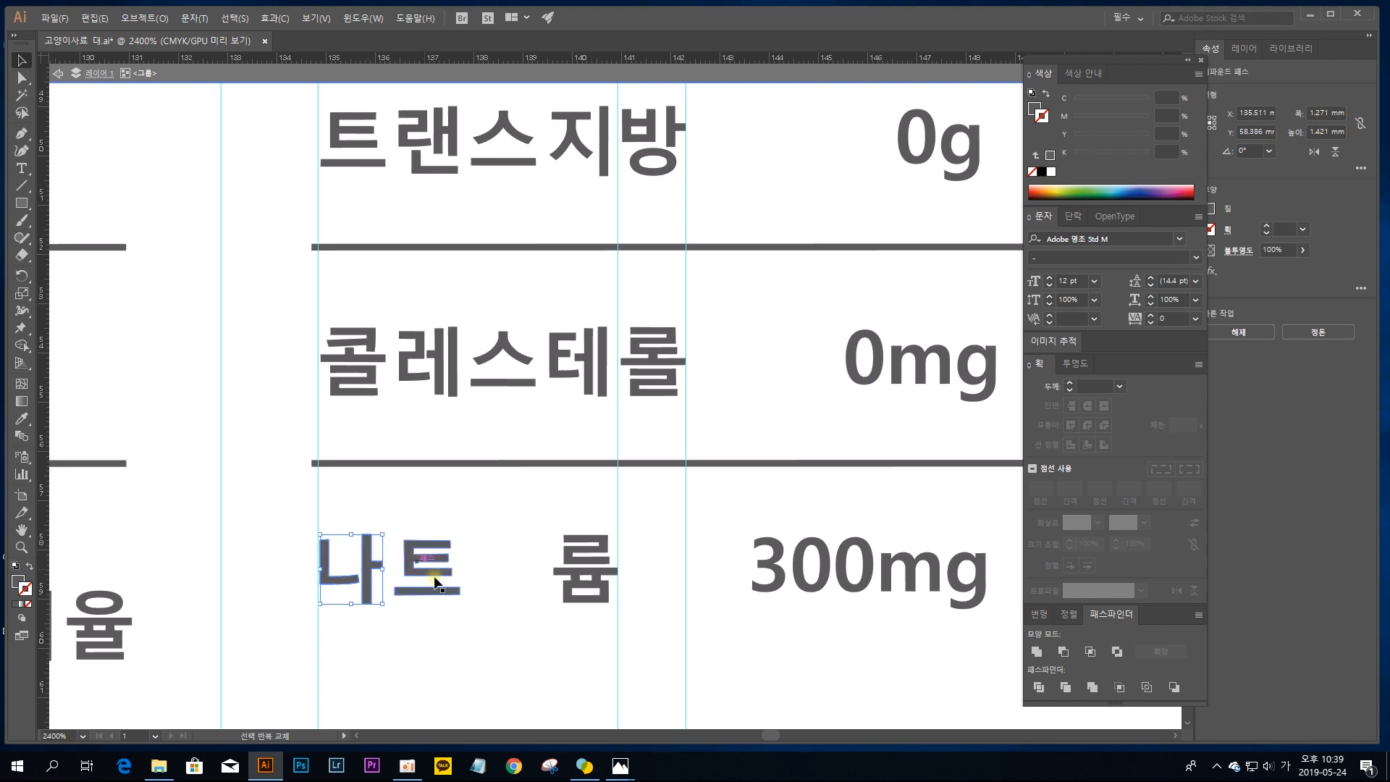
{"action": "left_click", "coordinate": [535, 621]}
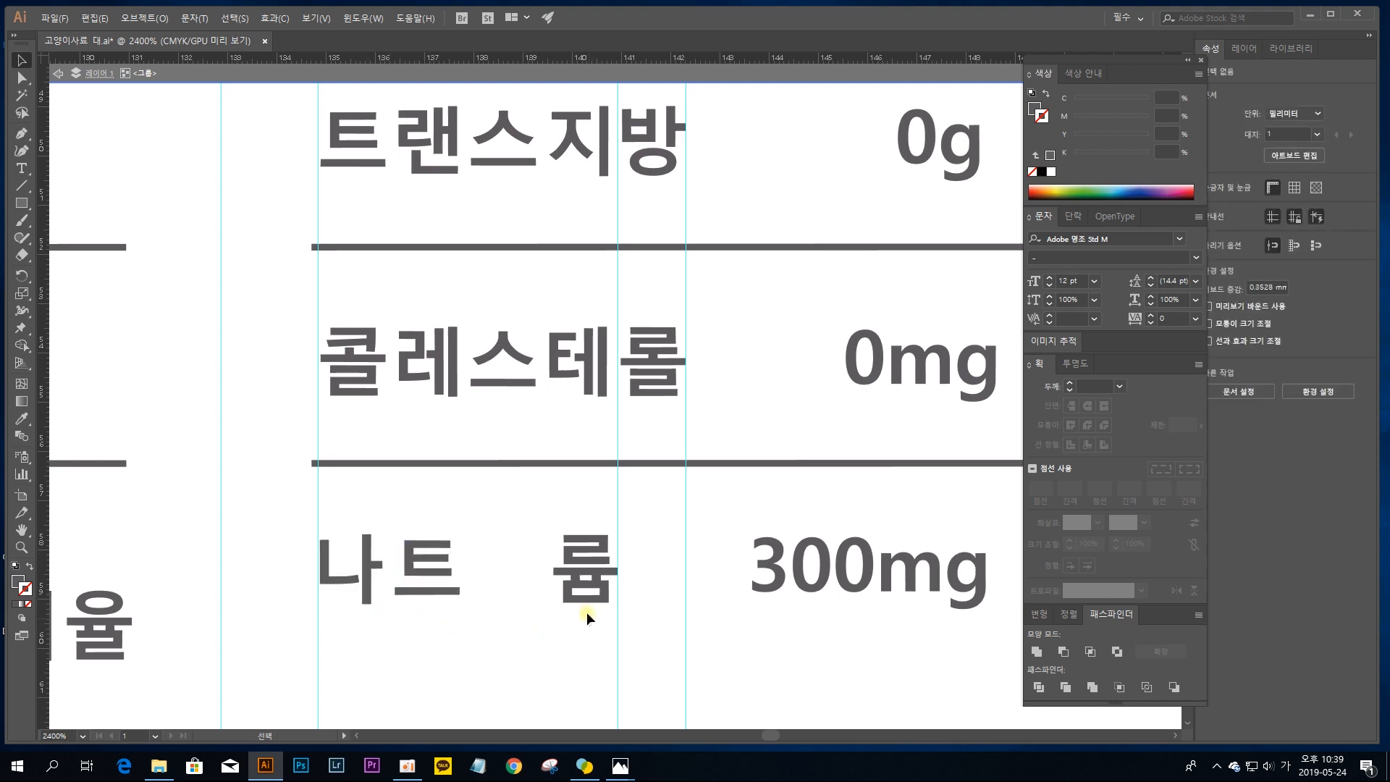
Step: Space the three characters of the 나트륨 label evenly by distributing their horizontal centers
{"action": "left_click_drag", "start_coordinate": [587, 612], "coordinate": [331, 497]}
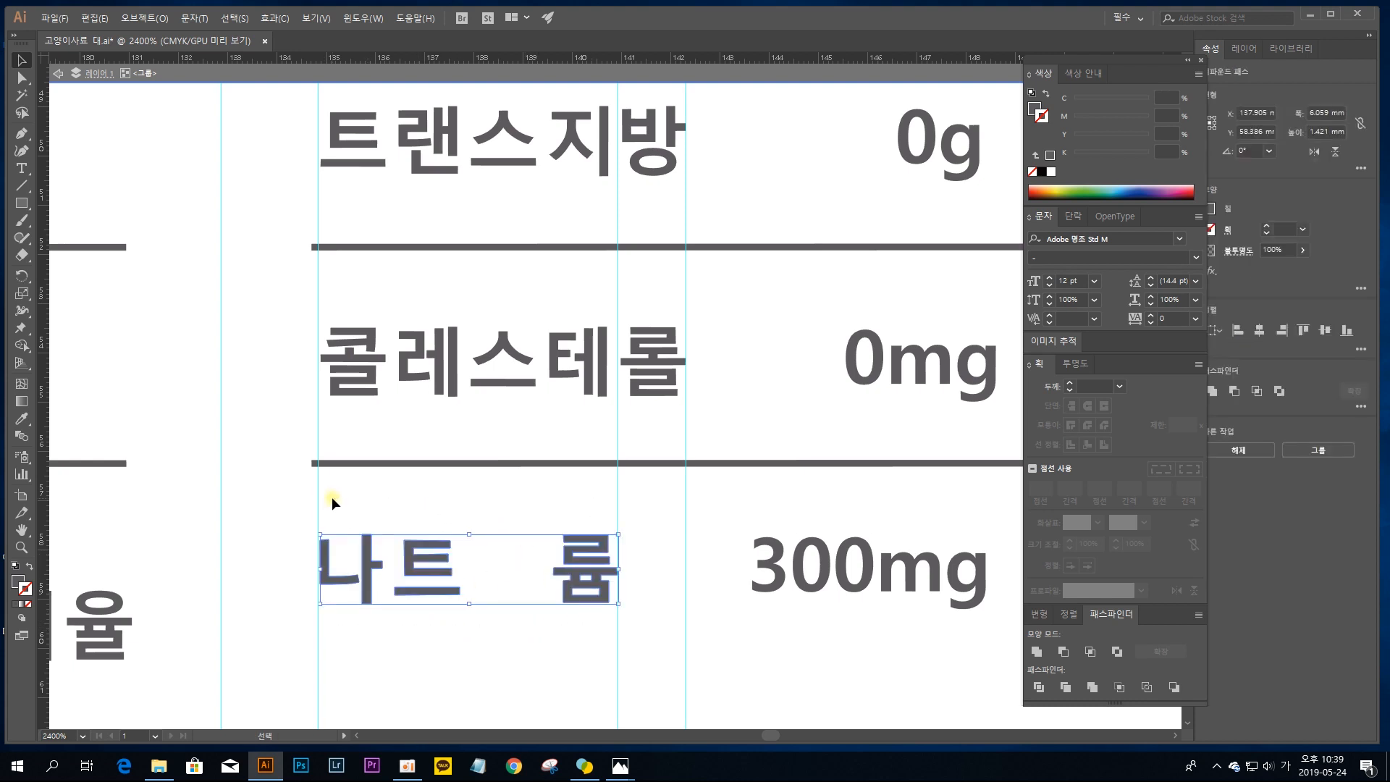
{"action": "left_click", "coordinate": [1360, 349]}
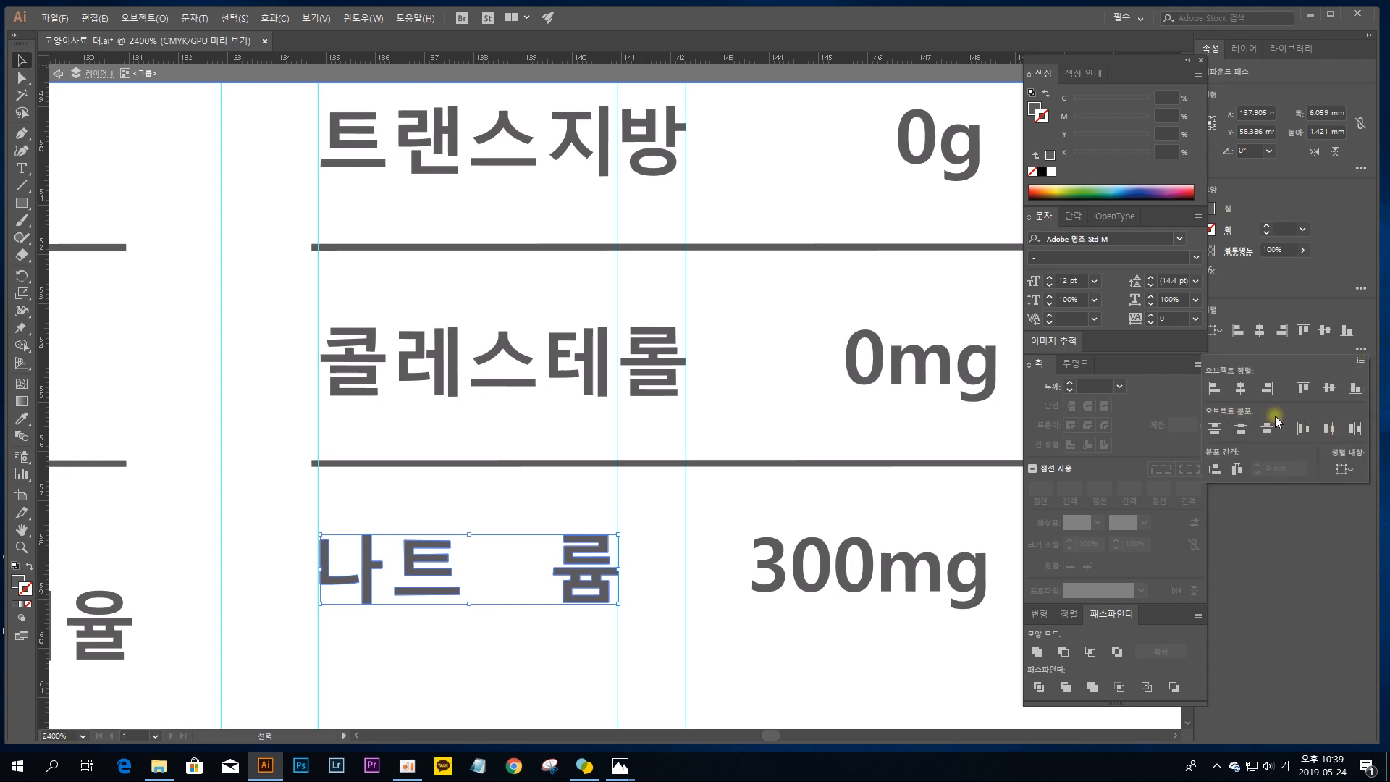
{"action": "left_click", "coordinate": [1329, 427]}
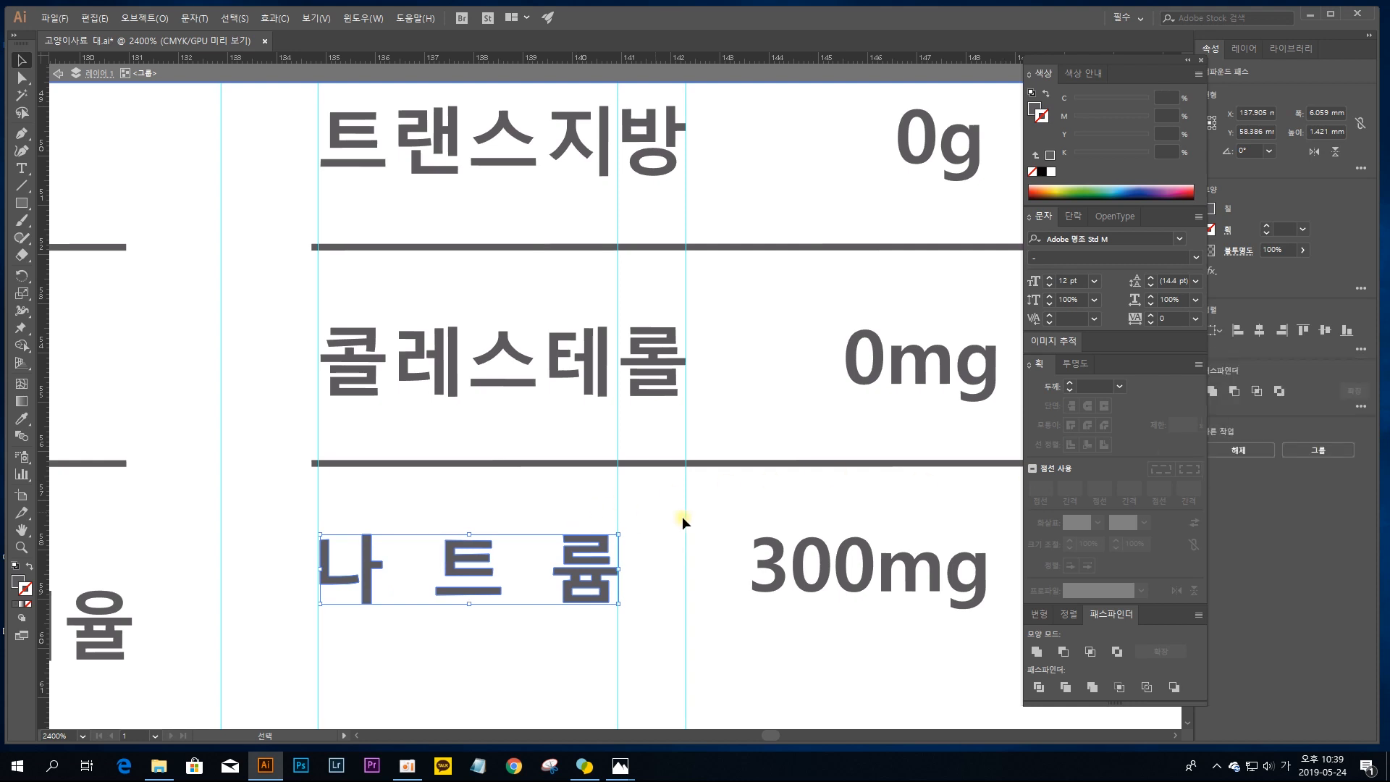
{"action": "left_click", "coordinate": [653, 641]}
{"action": "key", "text": "ctrl+minus"}
{"action": "key", "text": "ctrl+minus"}
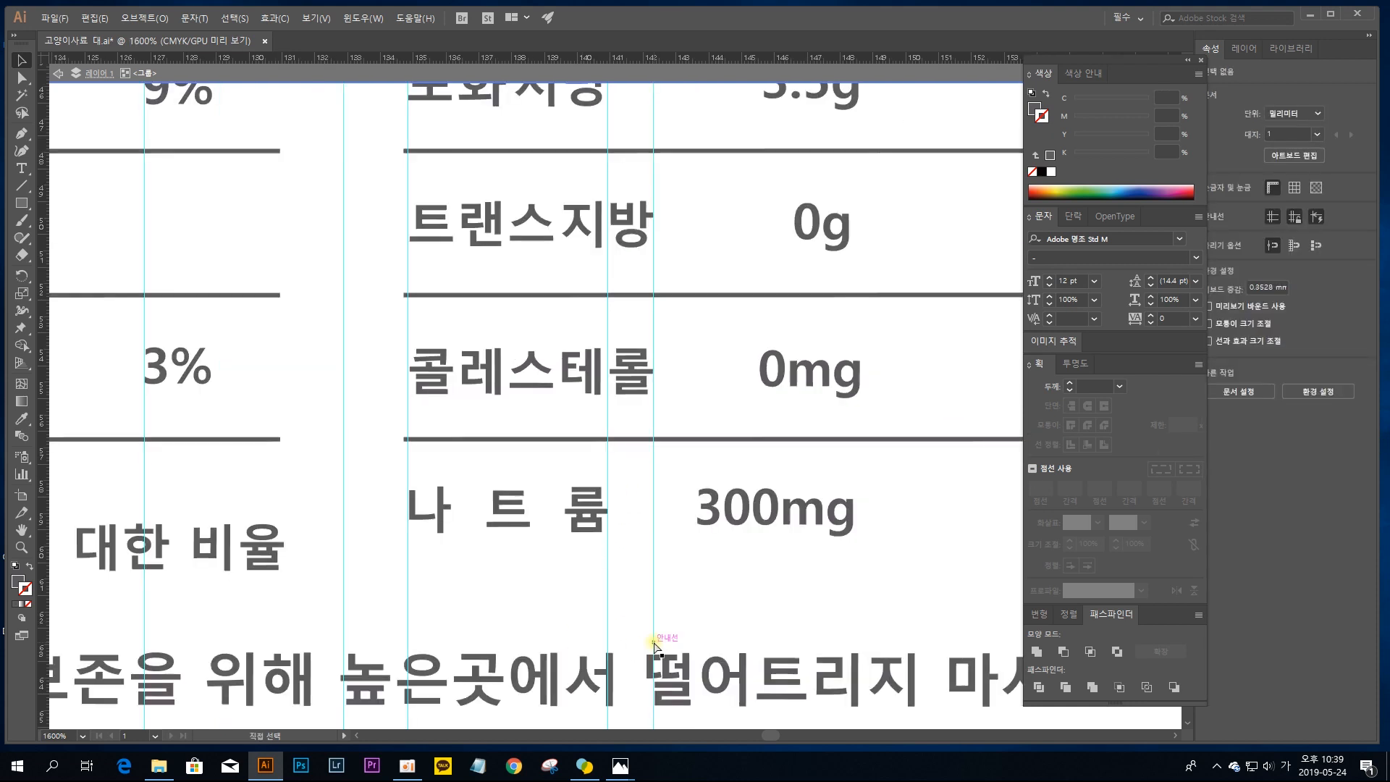
Step: Add a vertical guide at X 148.608 mm along the right table's amounts and group each amount's characters, from 12g to 300mg
{"action": "left_click_drag", "start_coordinate": [660, 331], "coordinate": [599, 414]}
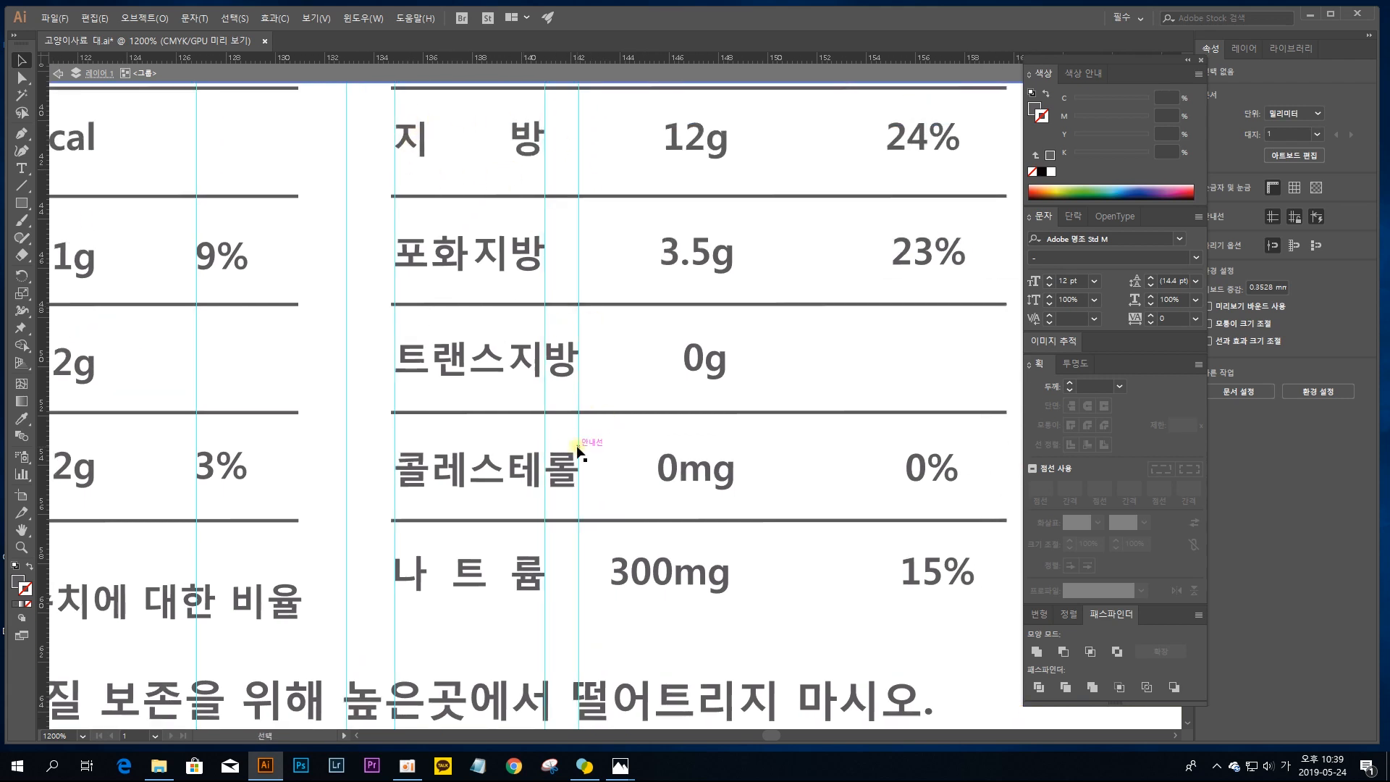
{"action": "left_click_drag", "start_coordinate": [772, 439], "coordinate": [602, 481]}
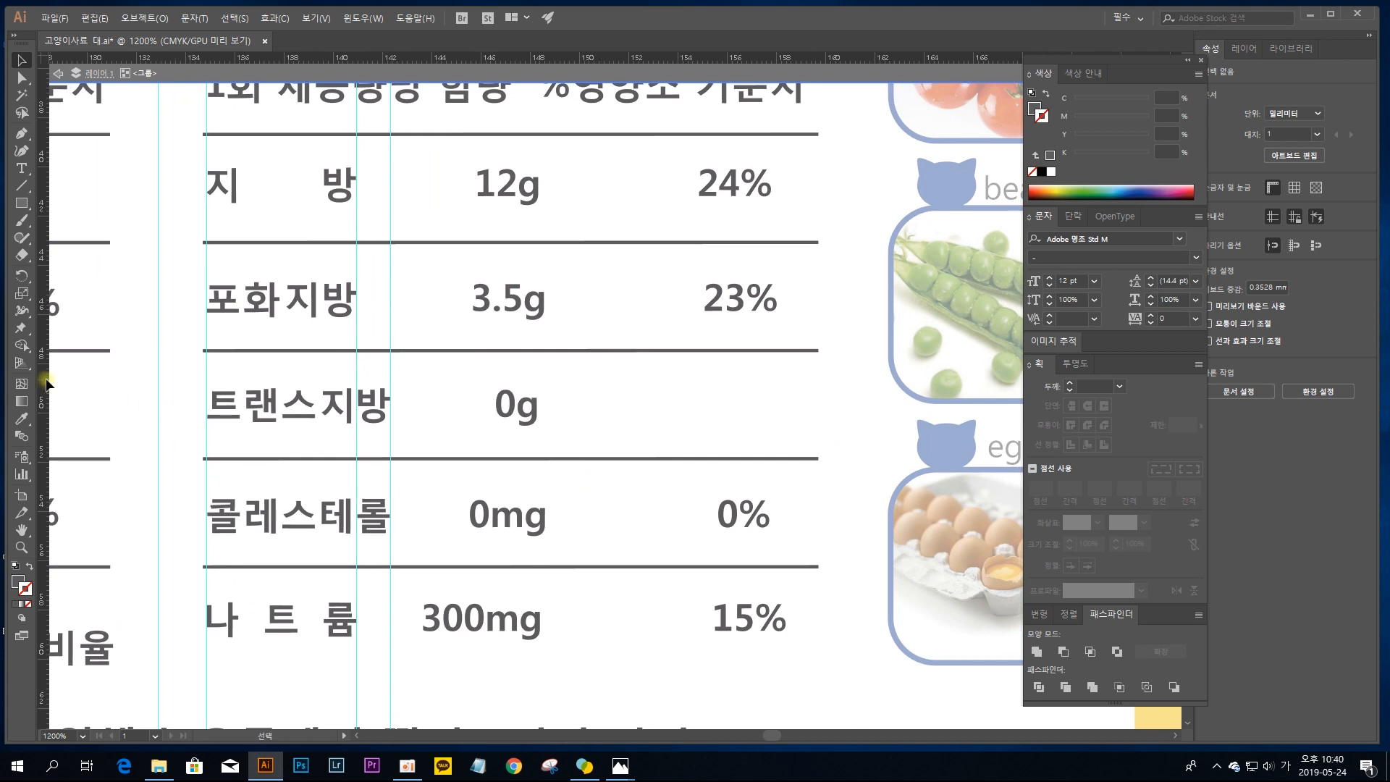
{"action": "left_click_drag", "start_coordinate": [49, 376], "coordinate": [544, 375]}
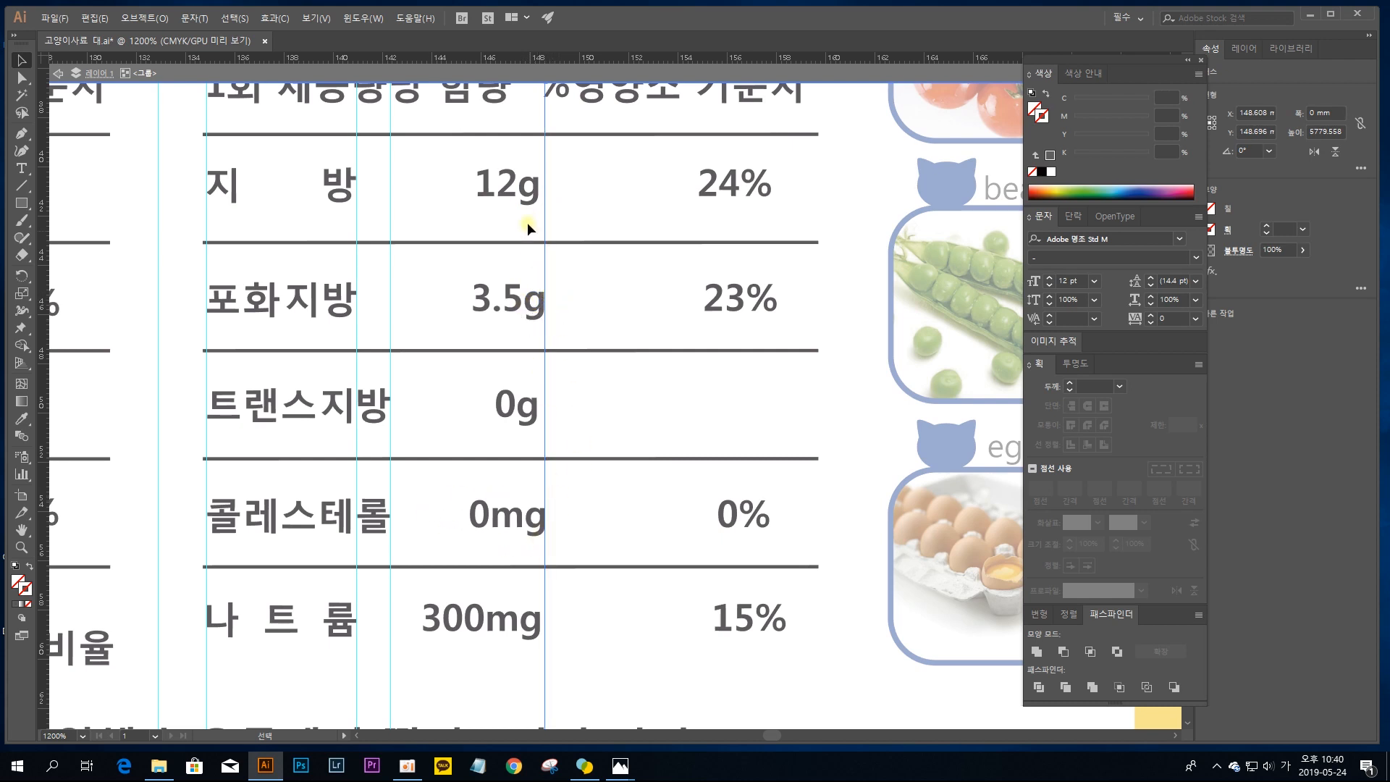
{"action": "left_click", "coordinate": [522, 621]}
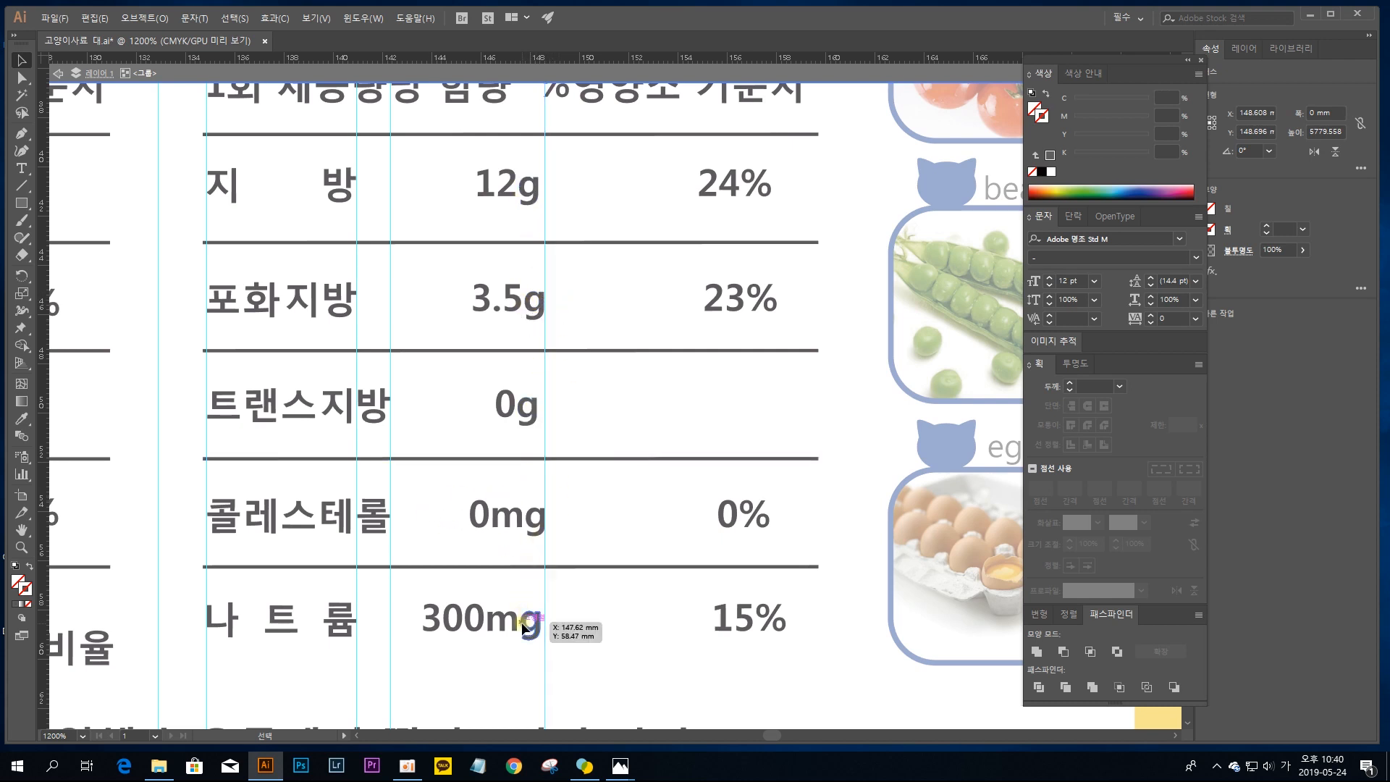
{"action": "left_click", "coordinate": [518, 189]}
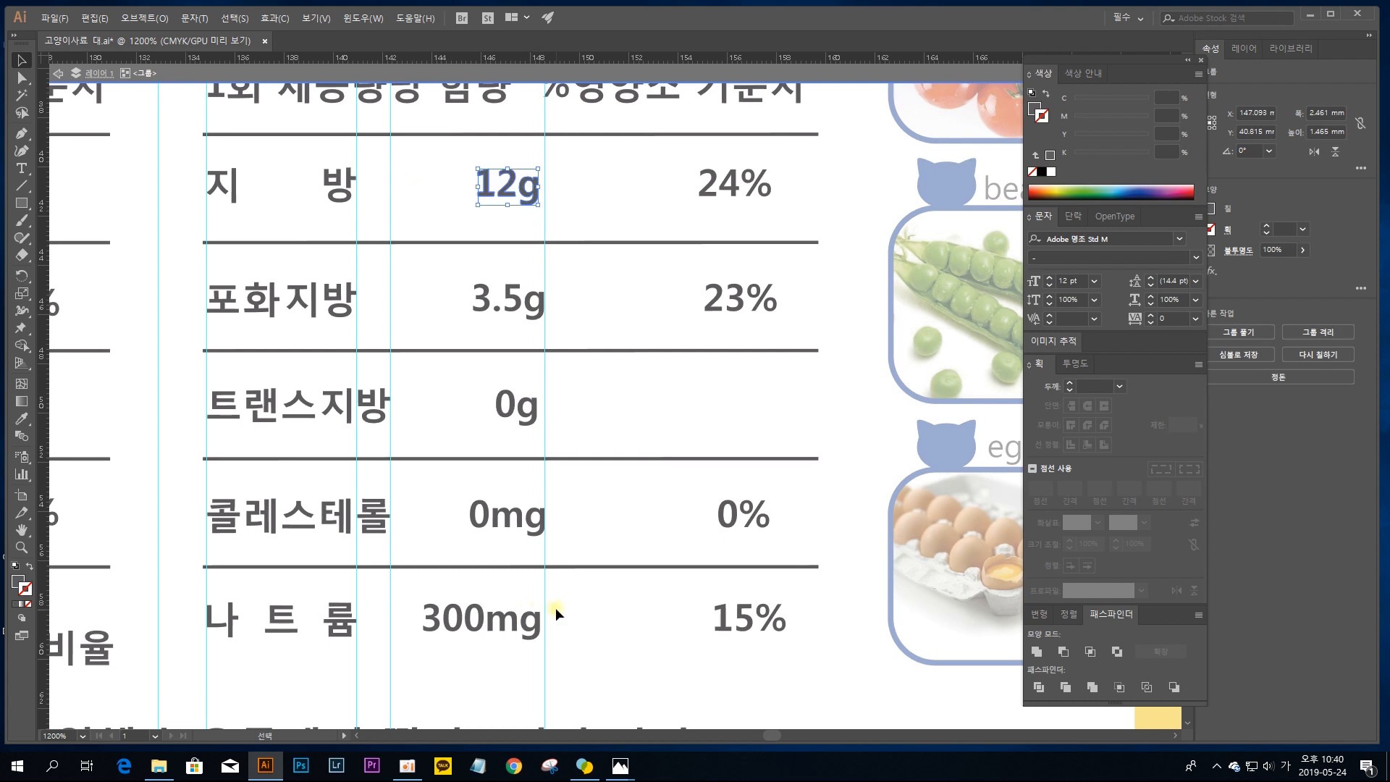
Step: Right-align the five amounts 12g, 3.5g, 0g, 0mg and 300mg with one another, clearing floating panels off the alignment options
{"action": "left_click", "coordinate": [492, 614]}
{"action": "left_click", "coordinate": [536, 515], "text": "shift"}
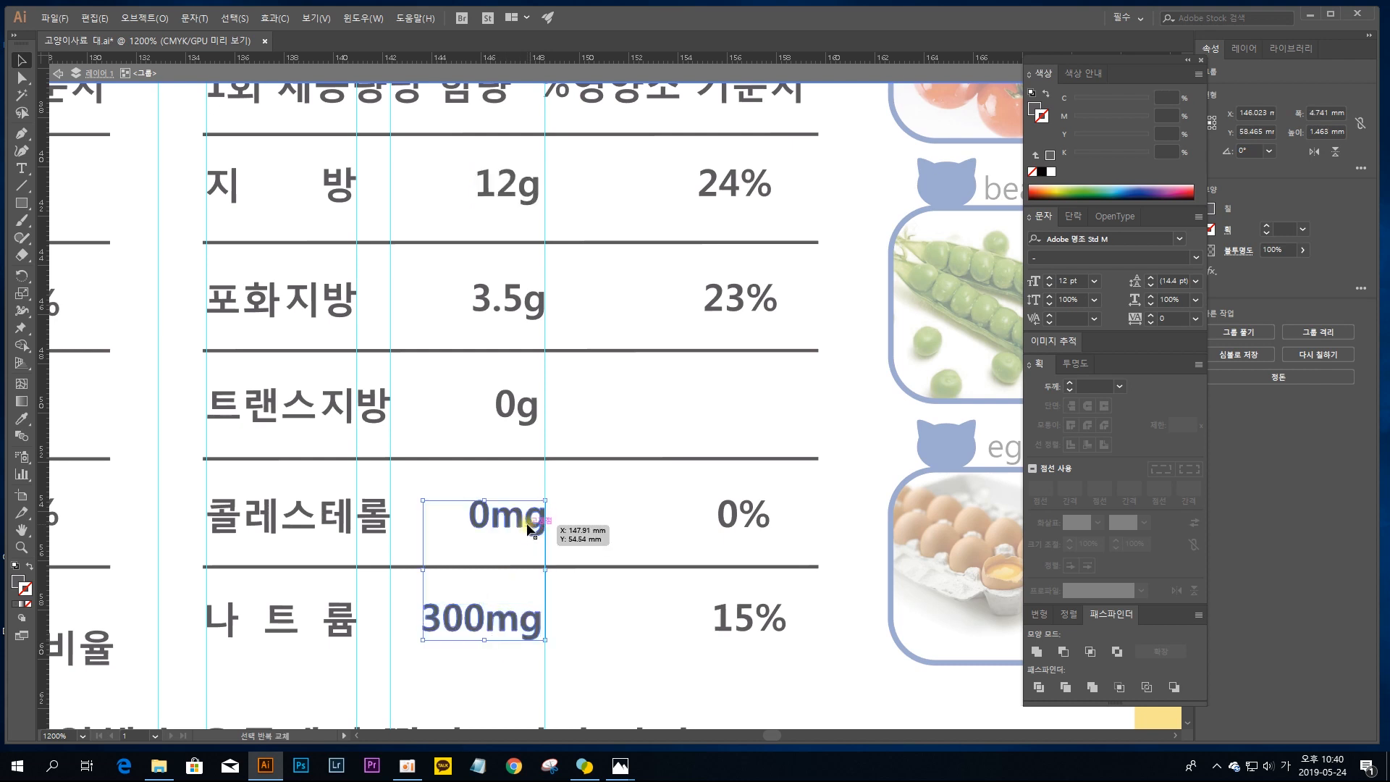
{"action": "left_click", "coordinate": [532, 405], "text": "shift"}
{"action": "left_click", "coordinate": [540, 300], "text": "shift"}
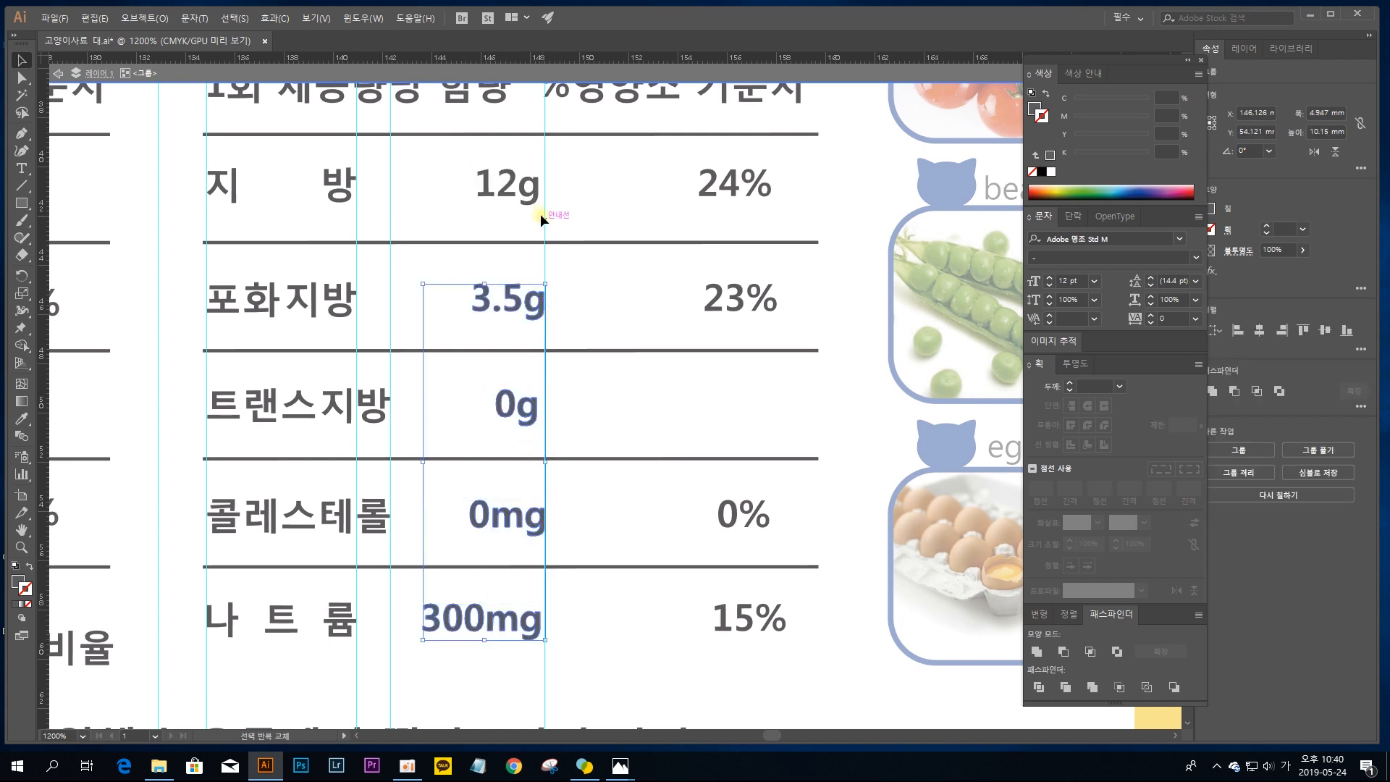
{"action": "left_click", "coordinate": [530, 197], "text": "shift"}
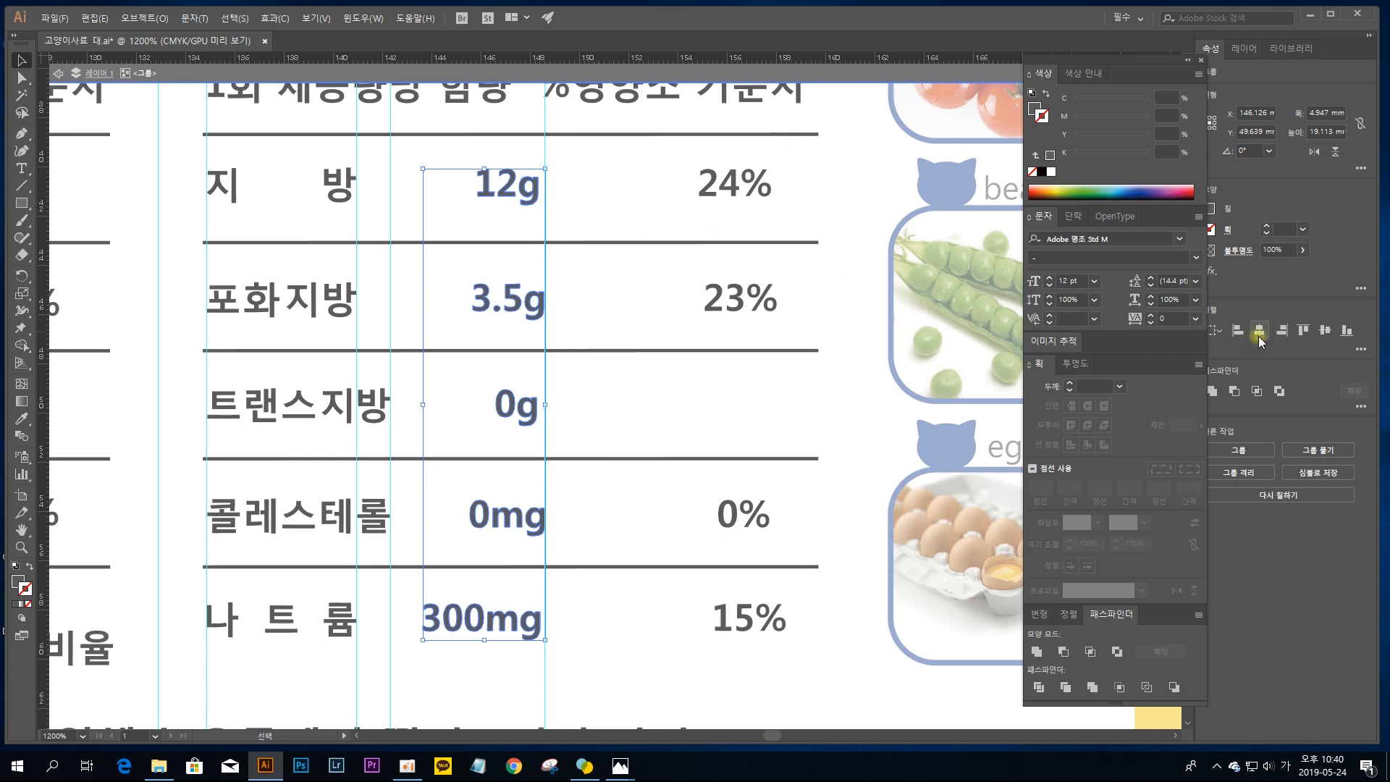
{"action": "left_click_drag", "start_coordinate": [1183, 211], "coordinate": [1174, 210]}
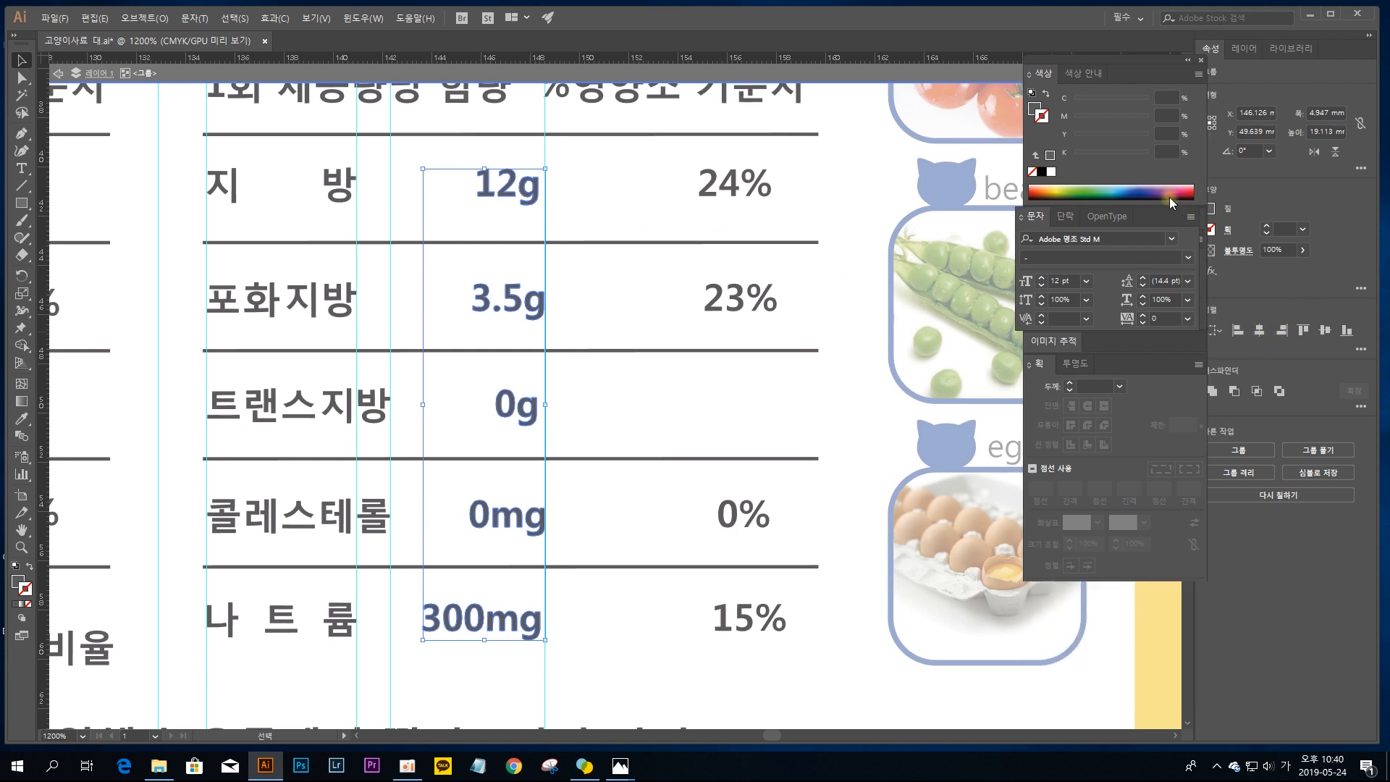
{"action": "left_click", "coordinate": [1150, 61]}
{"action": "left_click_drag", "start_coordinate": [1151, 64], "coordinate": [1127, 64]}
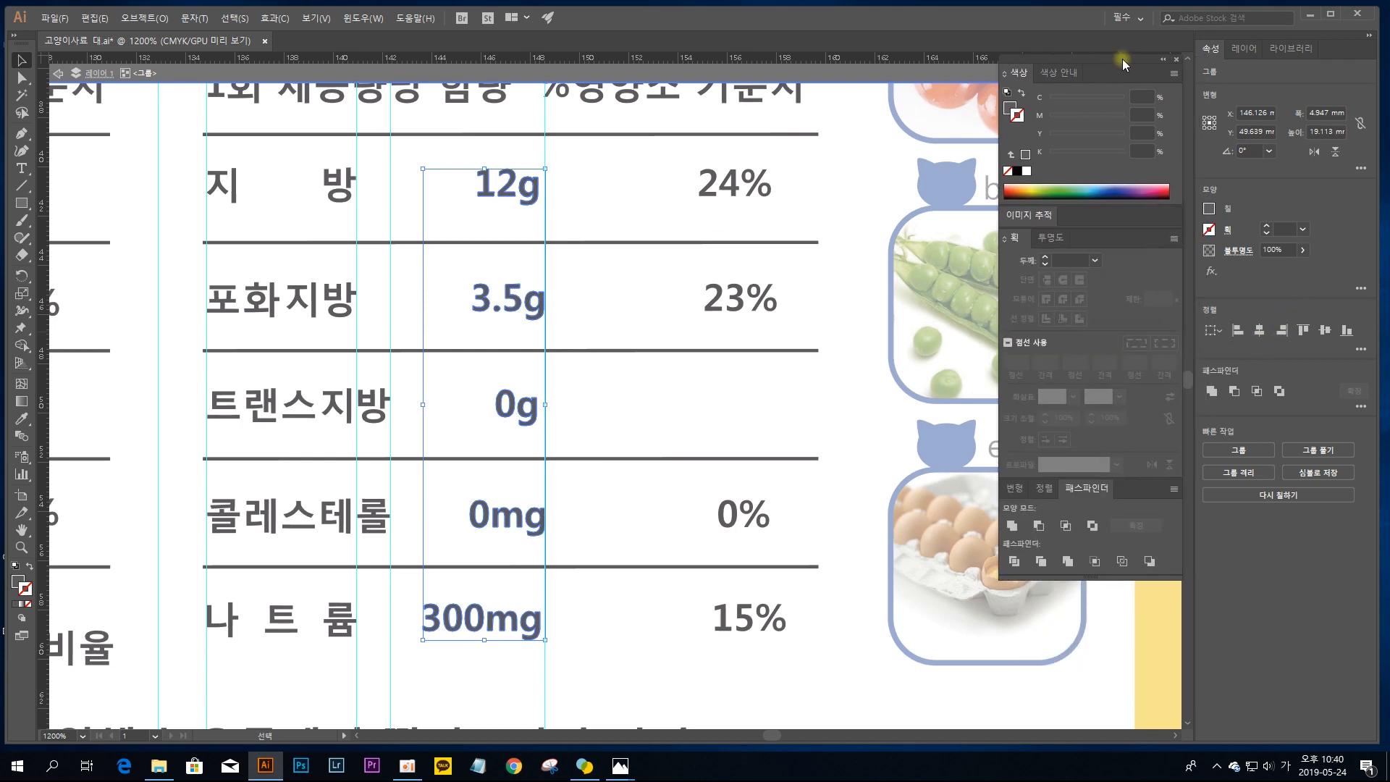
{"action": "left_click", "coordinate": [1361, 350]}
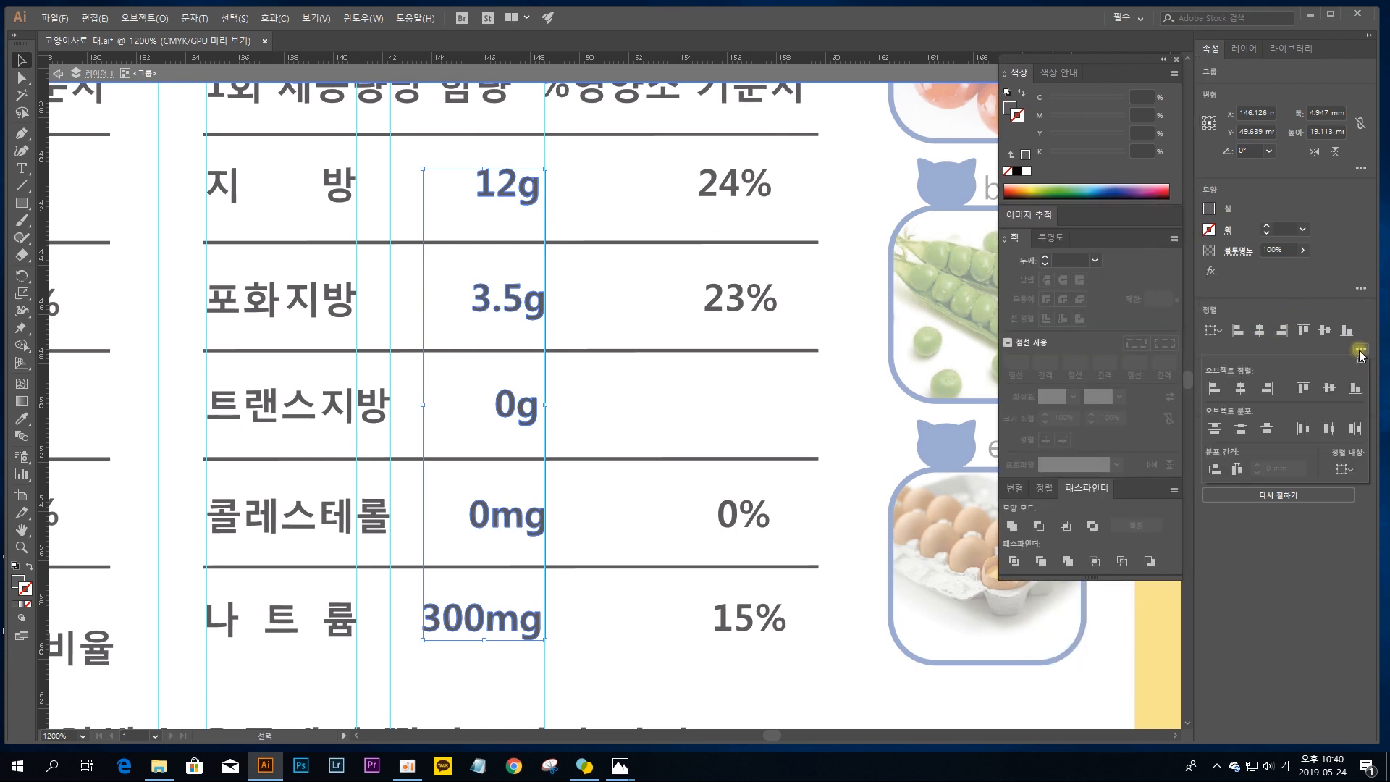
{"action": "left_click", "coordinate": [1266, 390]}
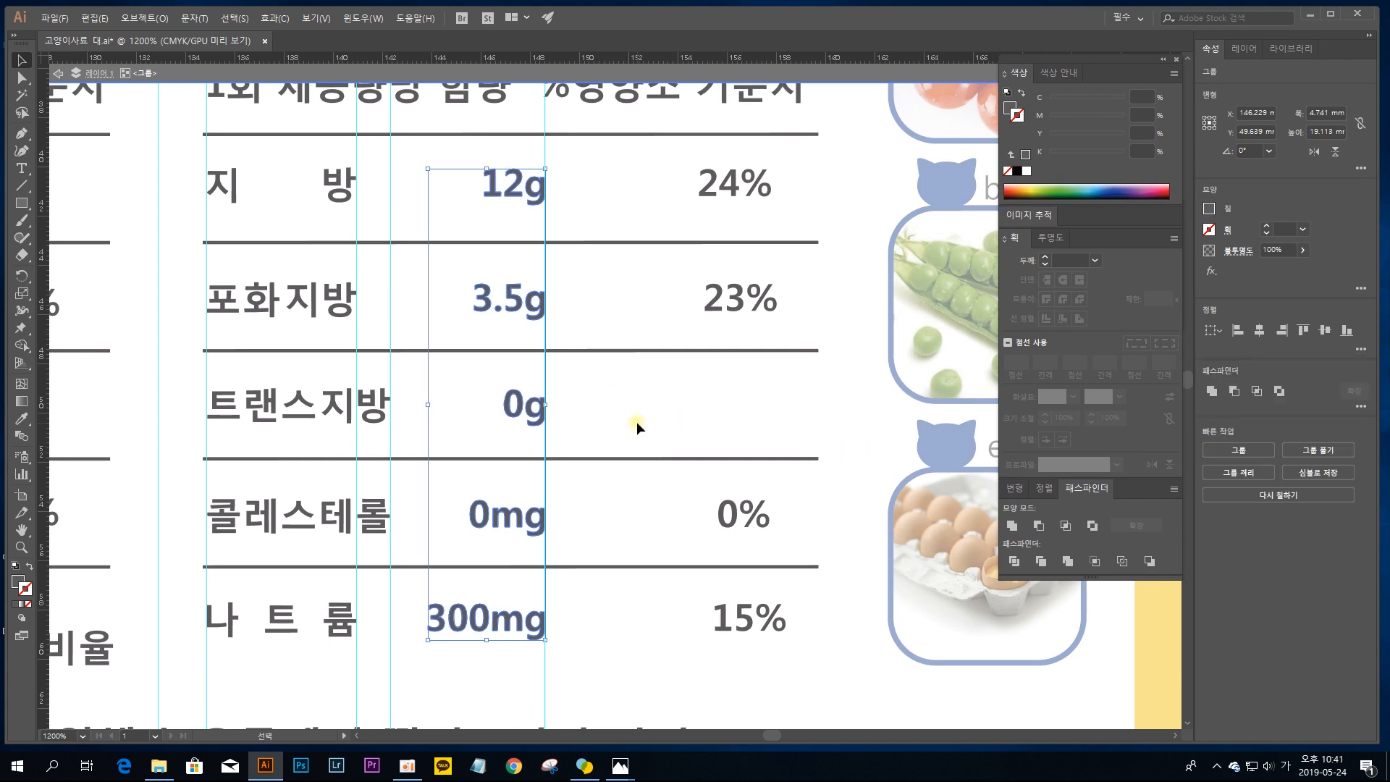
{"action": "left_click", "coordinate": [653, 470]}
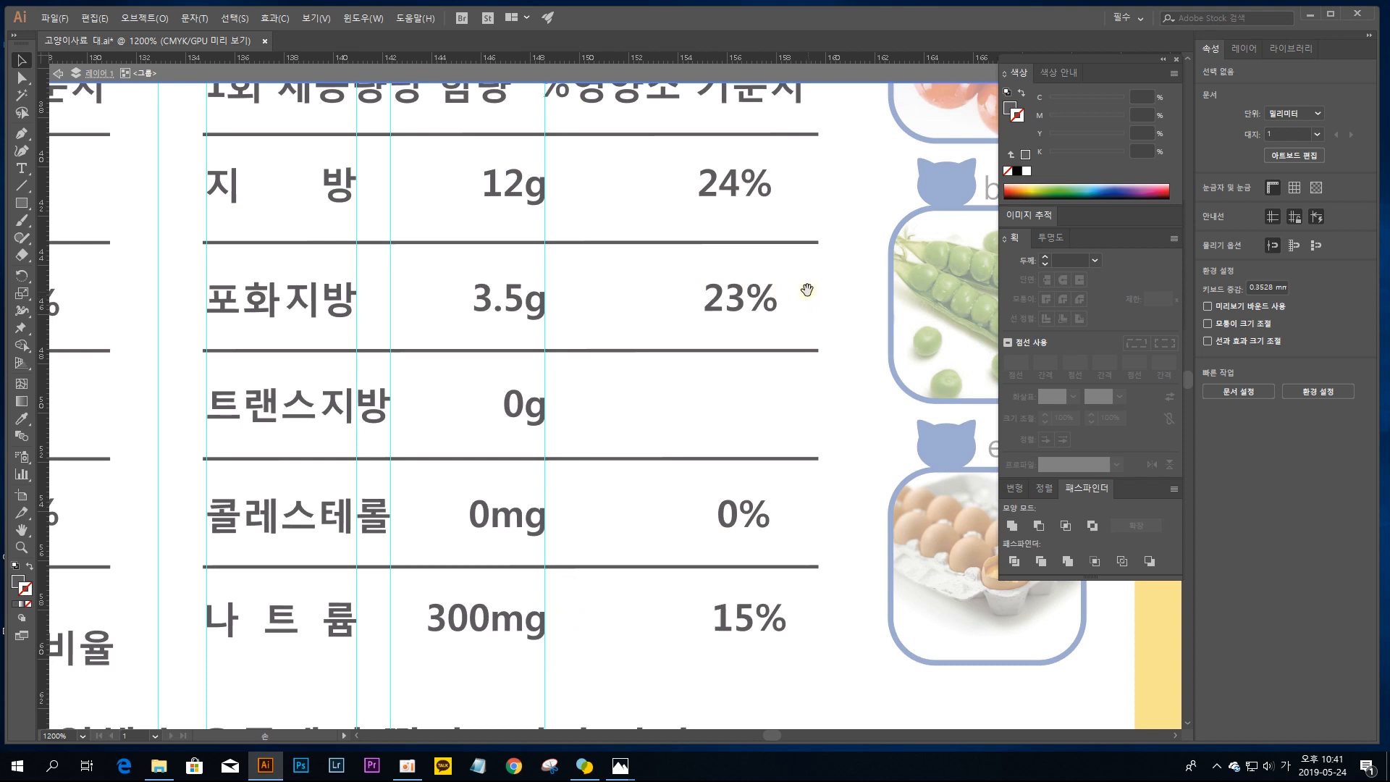
Step: Add a vertical guide at X 158.007 mm and group the characters of 24%, 23%, 0% and 15% as separate values
{"action": "left_click_drag", "start_coordinate": [805, 290], "coordinate": [602, 312]}
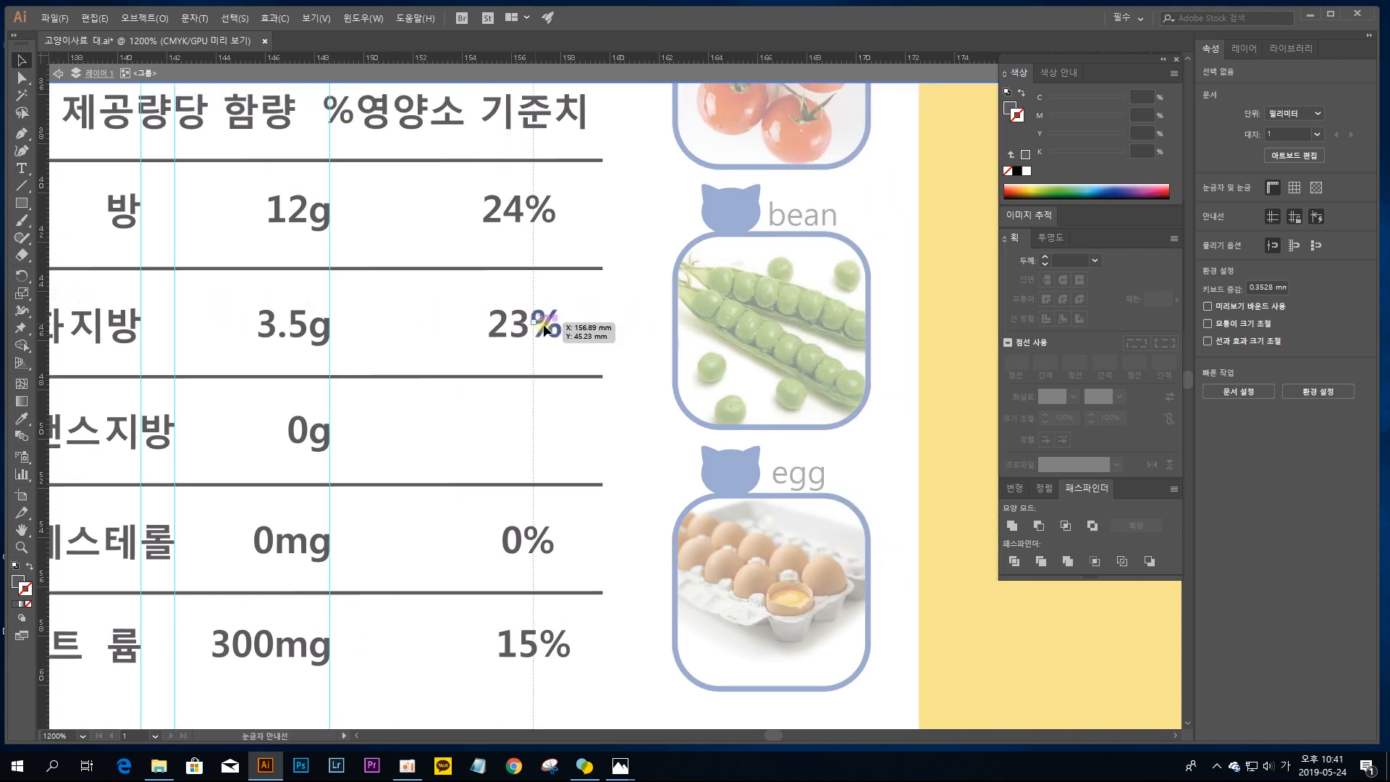
{"action": "left_click_drag", "start_coordinate": [562, 334], "coordinate": [561, 333]}
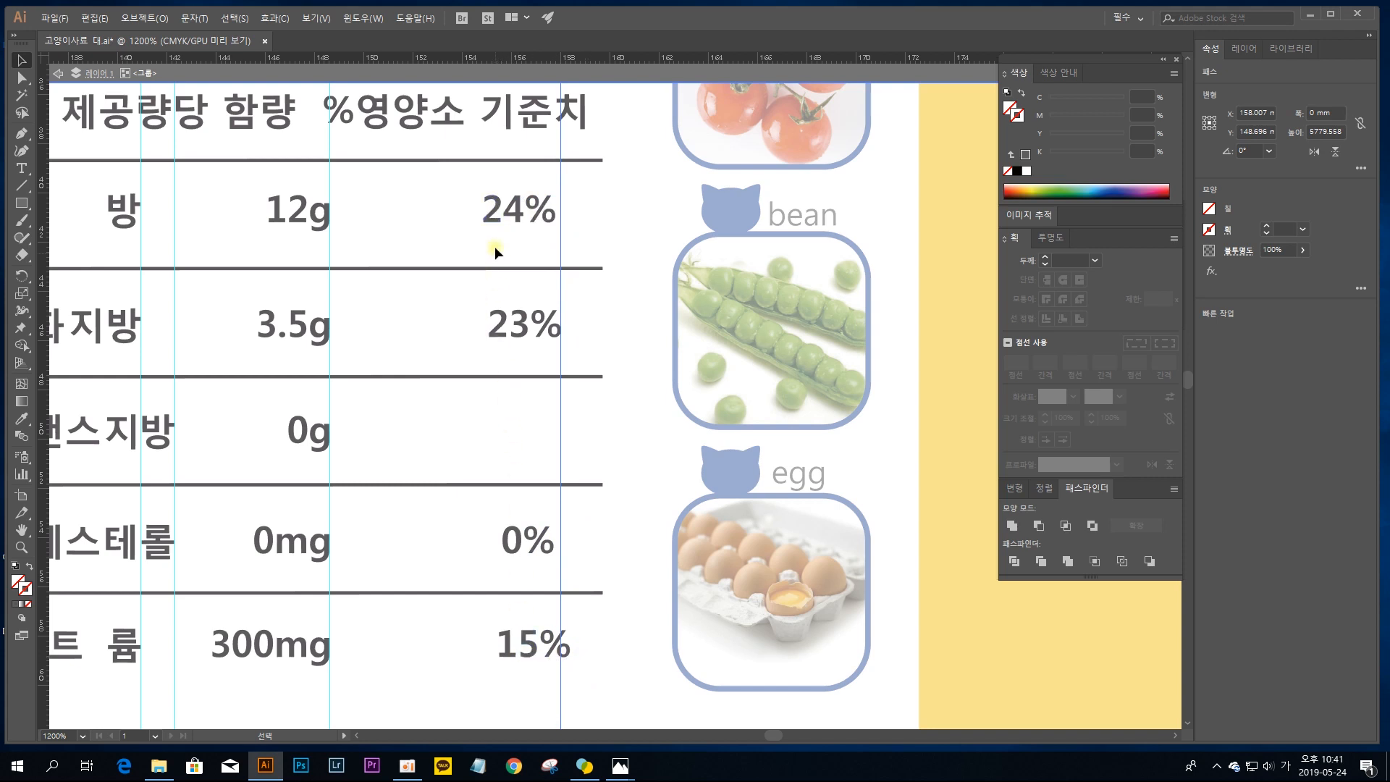
{"action": "left_click", "coordinate": [552, 192]}
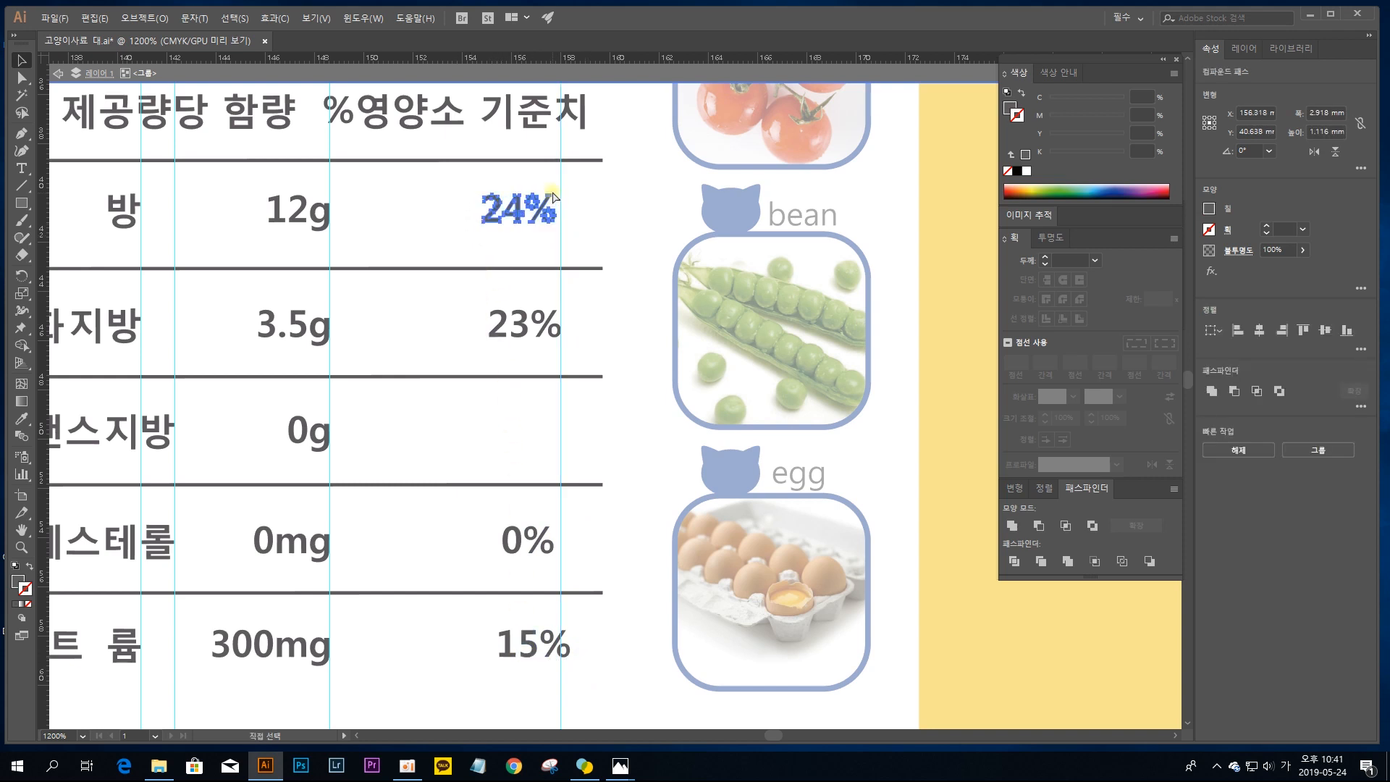
{"action": "left_click", "coordinate": [553, 294]}
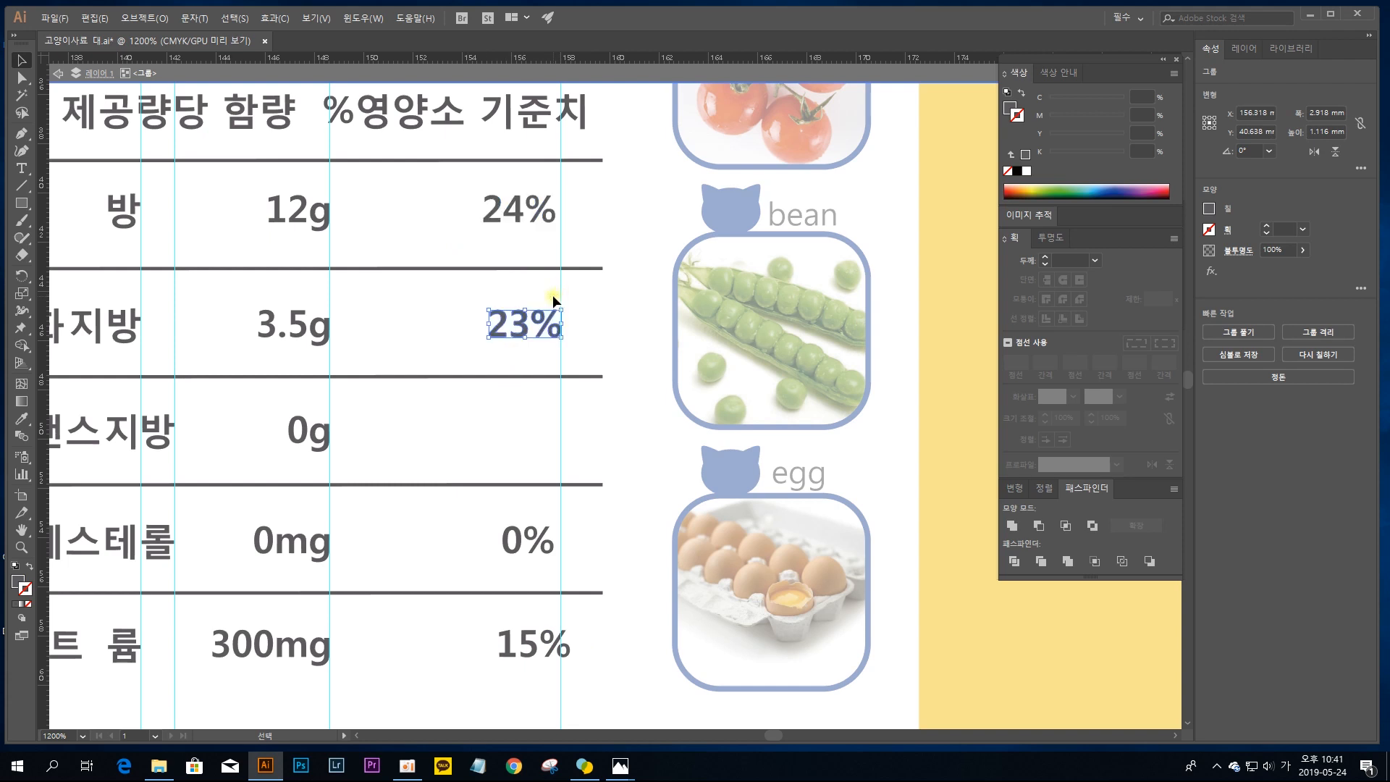
{"action": "left_click", "coordinate": [545, 505]}
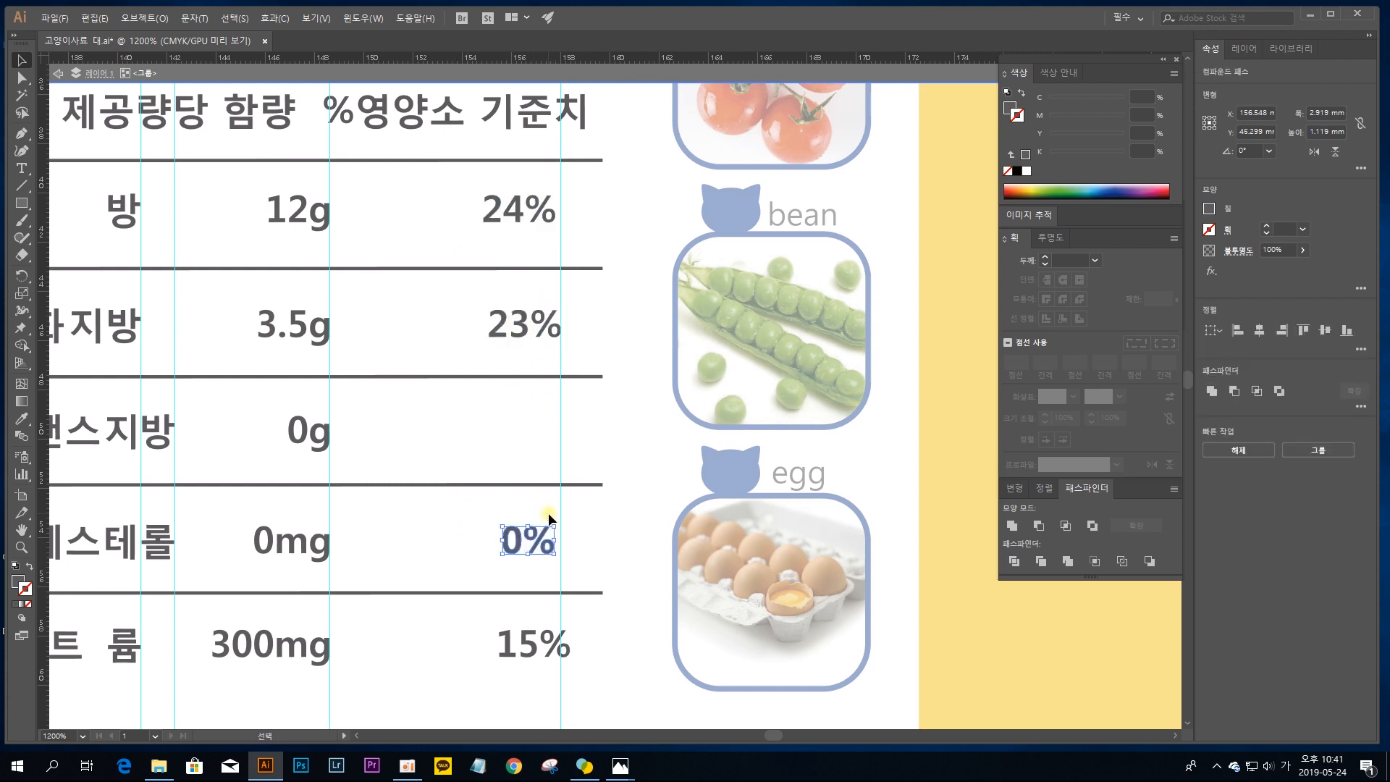
{"action": "left_click", "coordinate": [572, 629]}
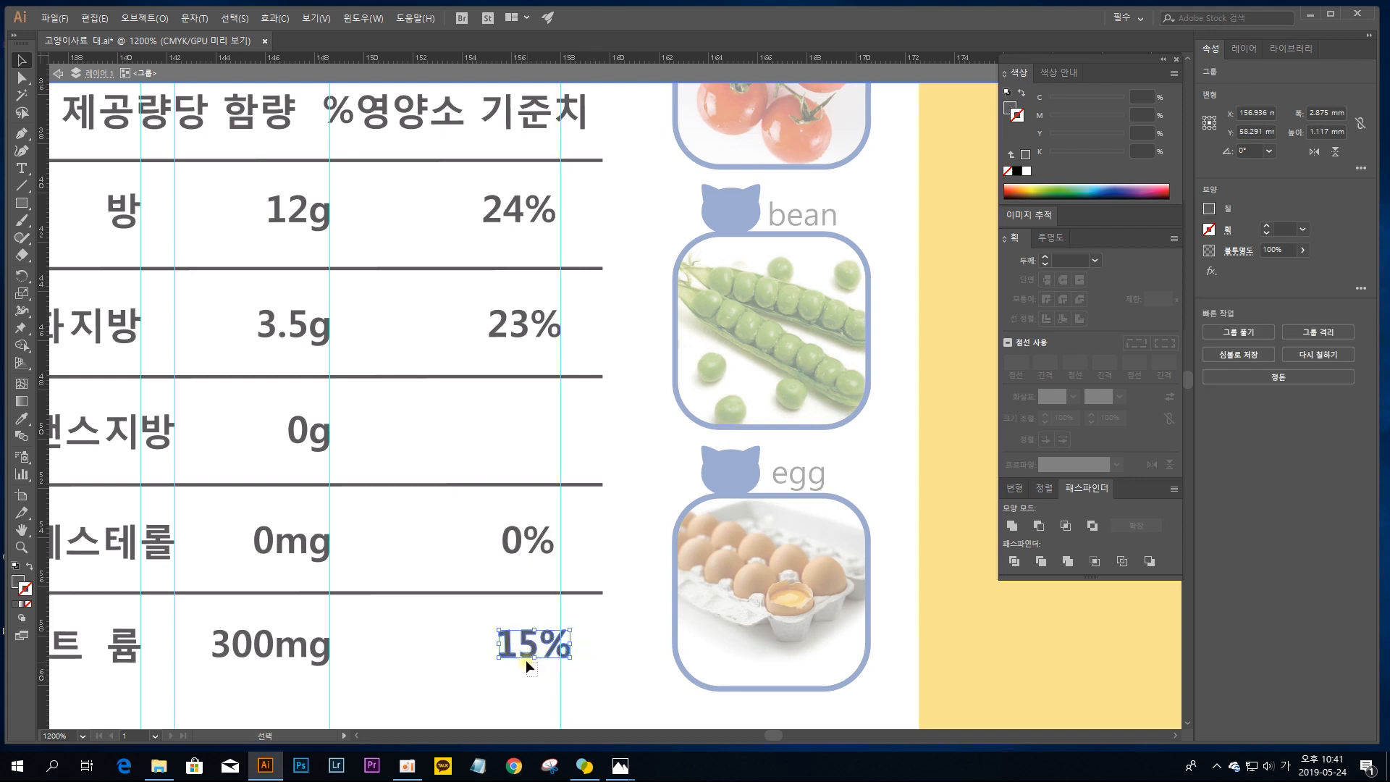
Step: Right-align the four percentages in the right table and move them together to end at the guide at about X 158 mm
{"action": "left_click", "coordinate": [528, 544], "text": "shift"}
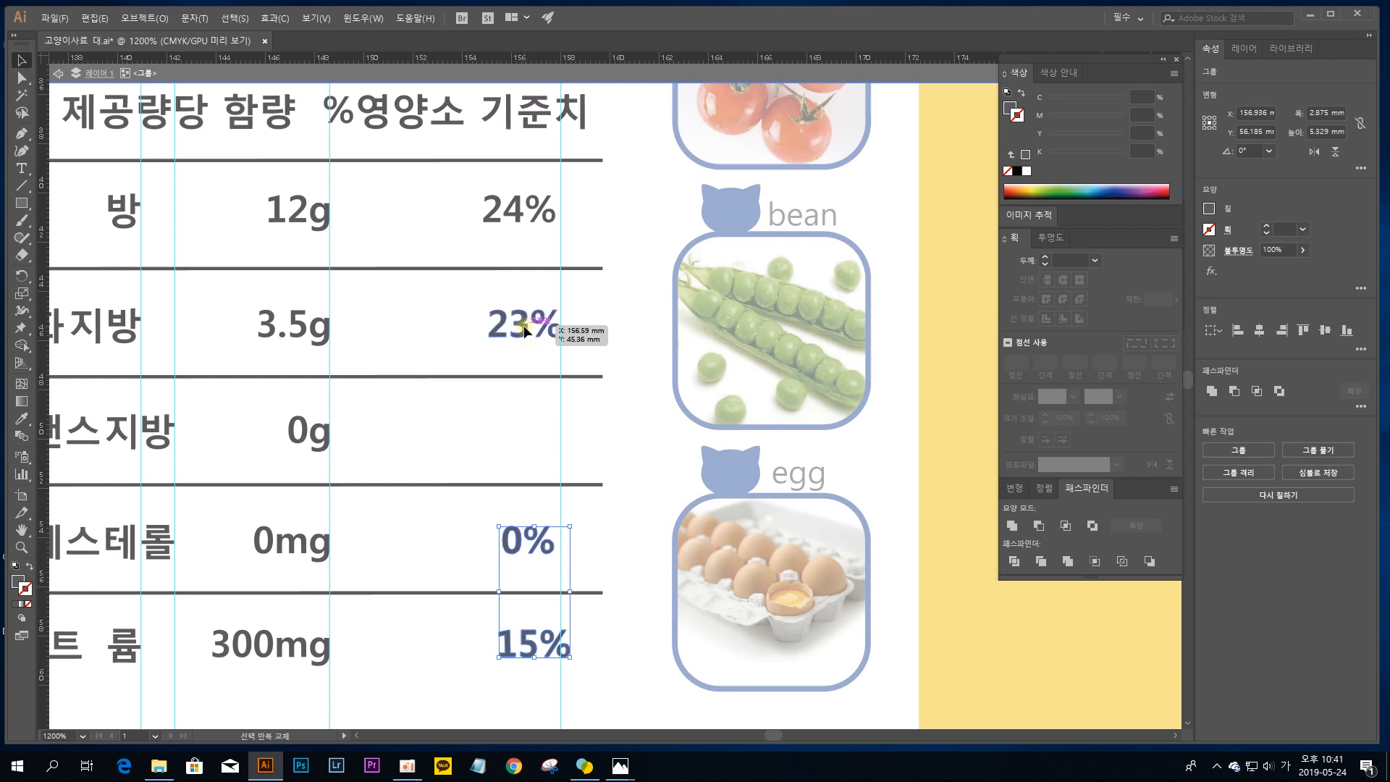
{"action": "left_click", "coordinate": [524, 324], "text": "shift"}
{"action": "left_click", "coordinate": [532, 211], "text": "shift"}
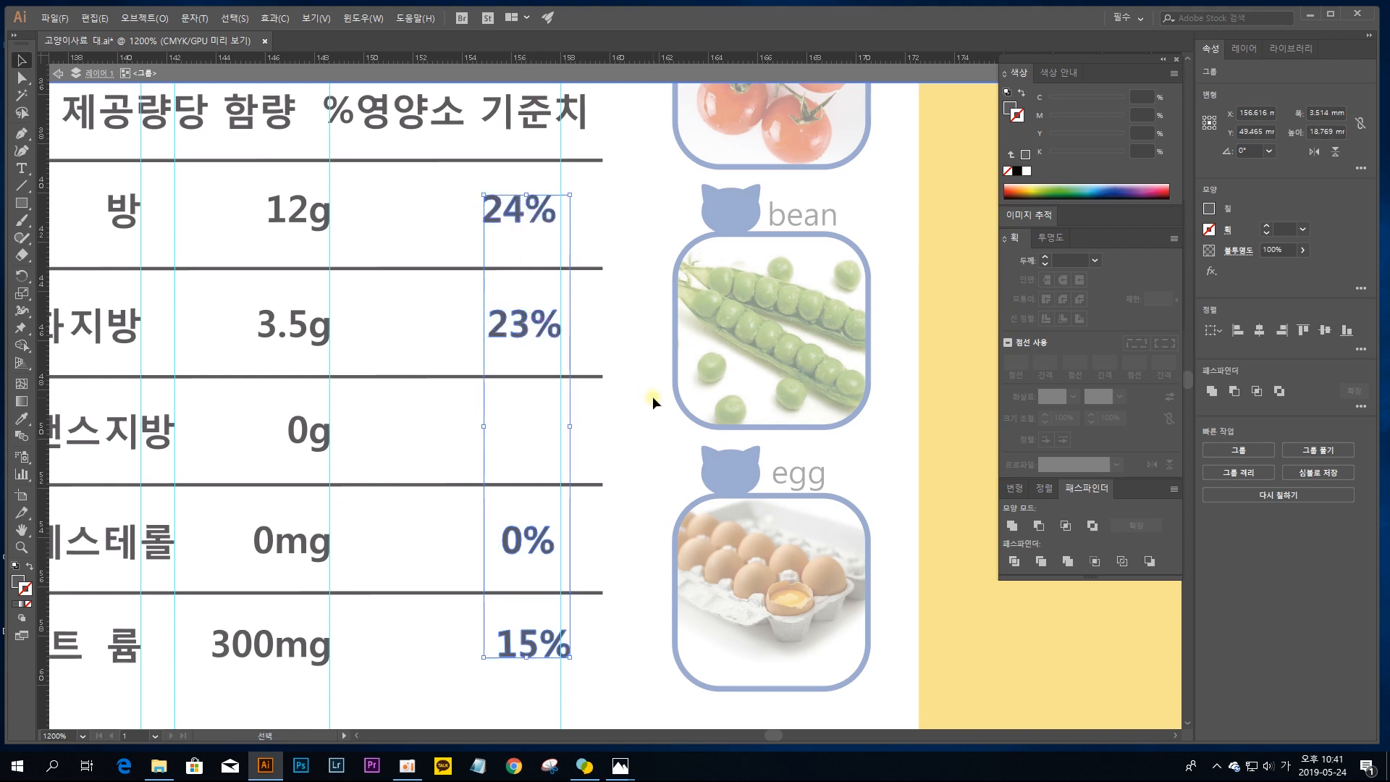
{"action": "left_click", "coordinate": [1282, 330]}
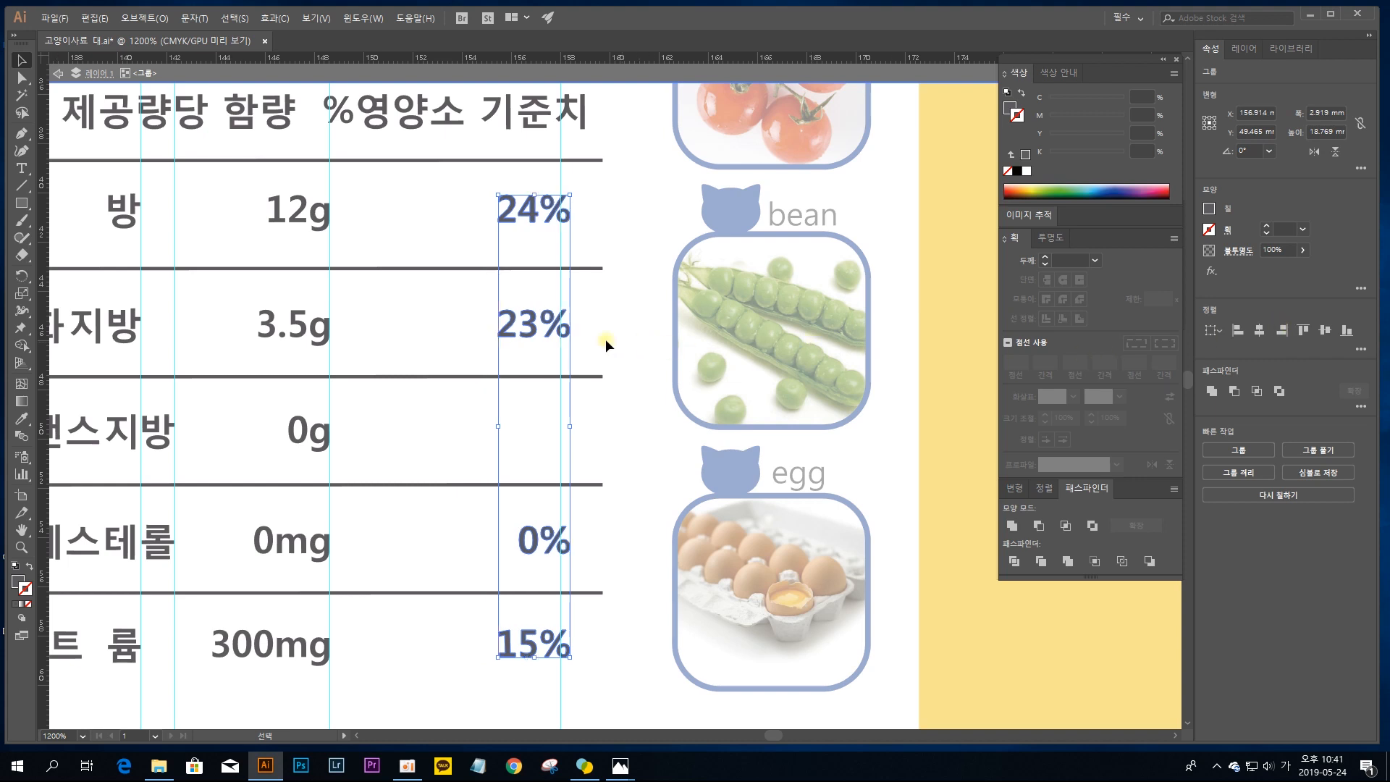
{"action": "left_click_drag", "start_coordinate": [551, 324], "coordinate": [541, 324]}
{"action": "left_click", "coordinate": [622, 324]}
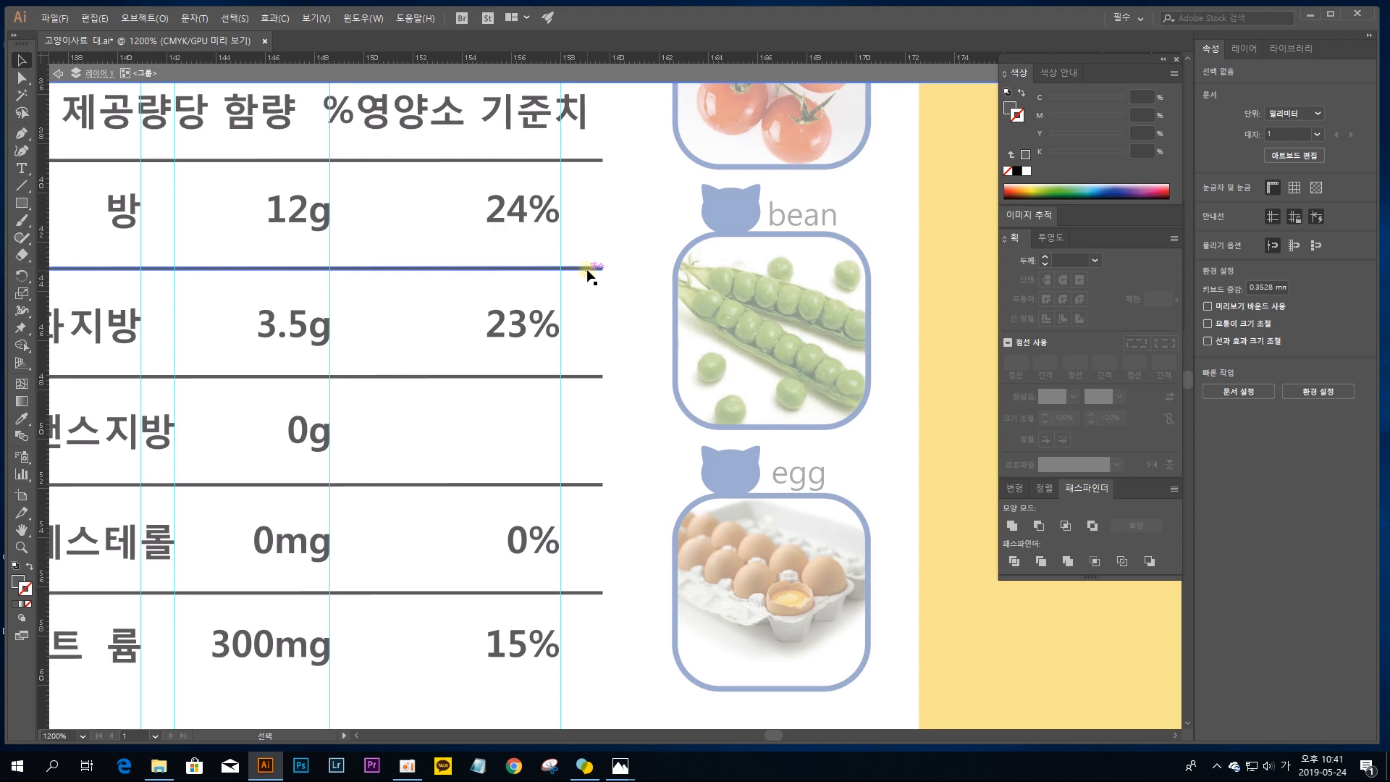
Step: Leave isolation mode for the nutrition panel group
{"action": "scroll", "coordinate": [590, 273], "scroll_direction": "down", "scroll_amount": 2}
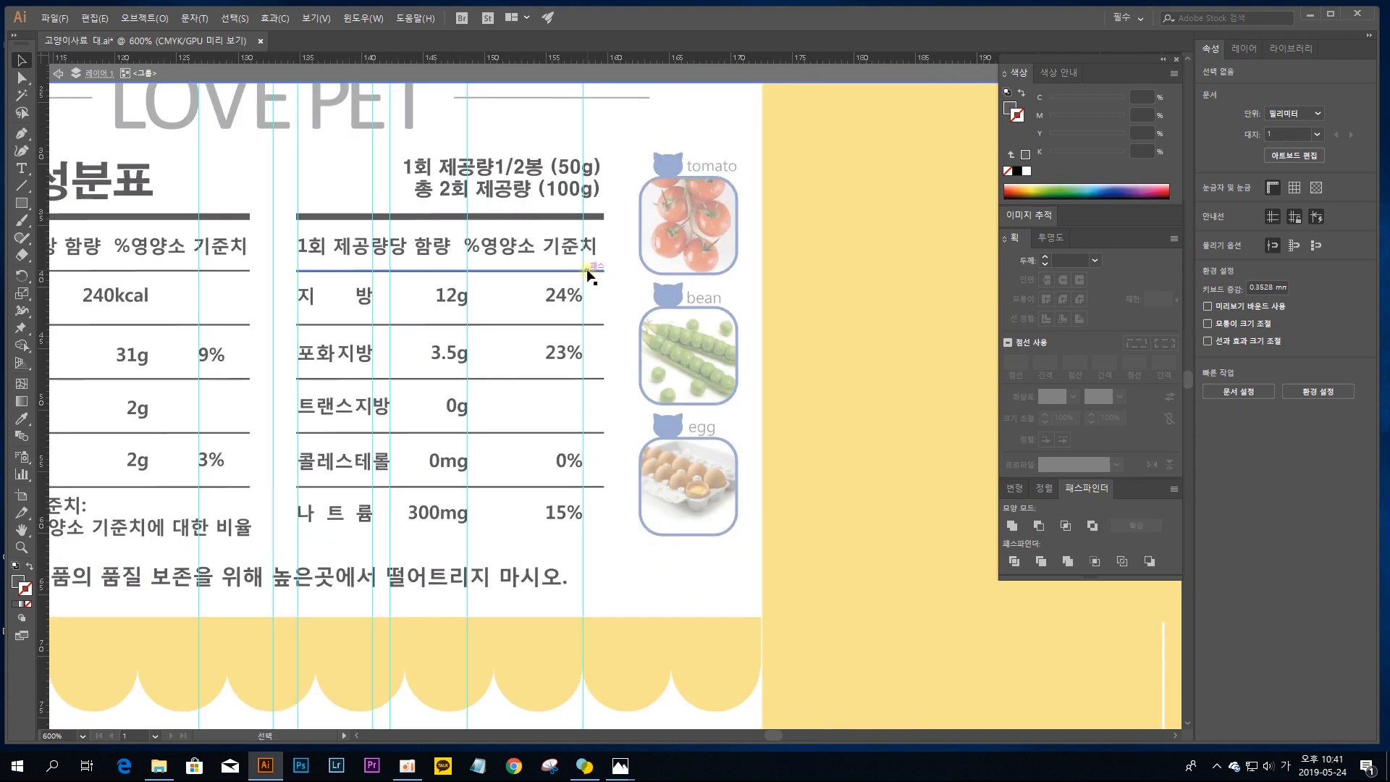
{"action": "key", "text": "space"}
{"action": "left_click_drag", "start_coordinate": [377, 252], "coordinate": [626, 284]}
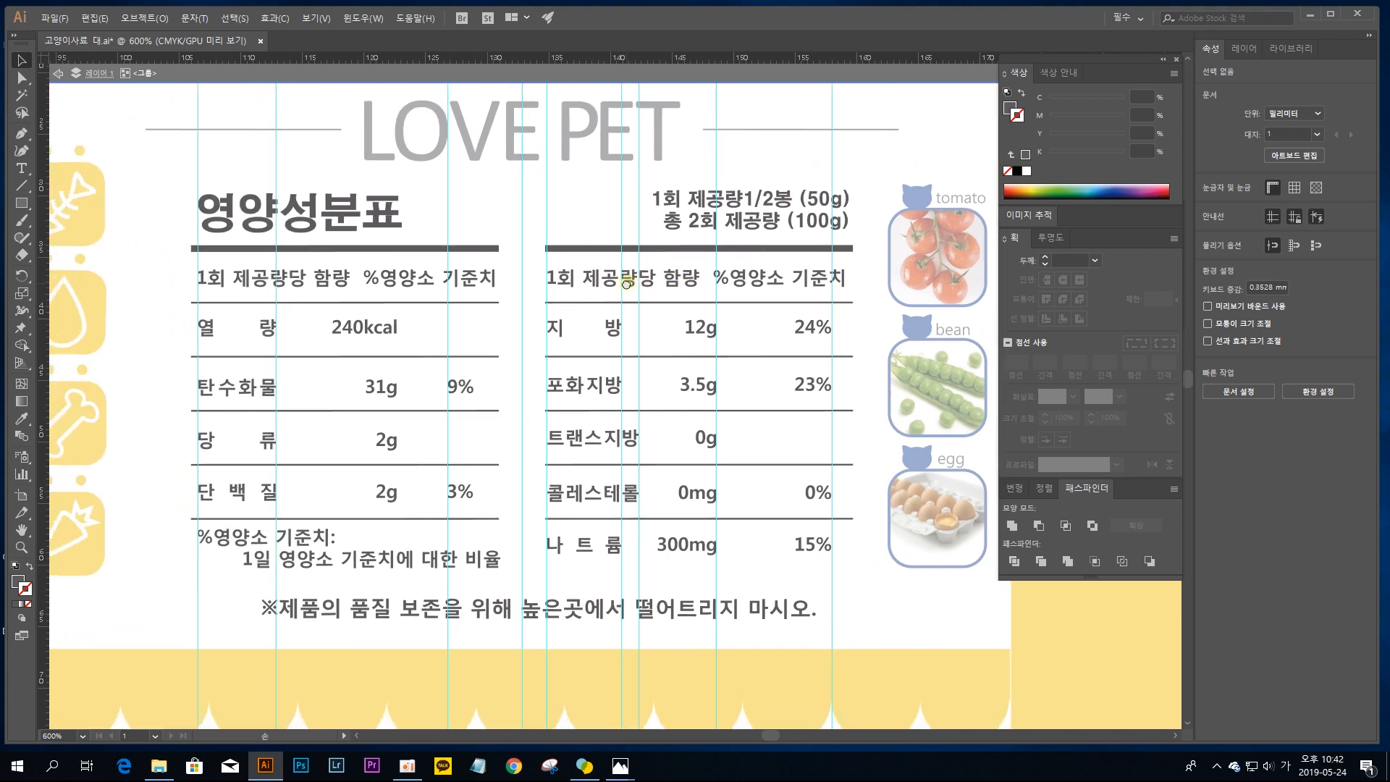
{"action": "double_click", "coordinate": [525, 197]}
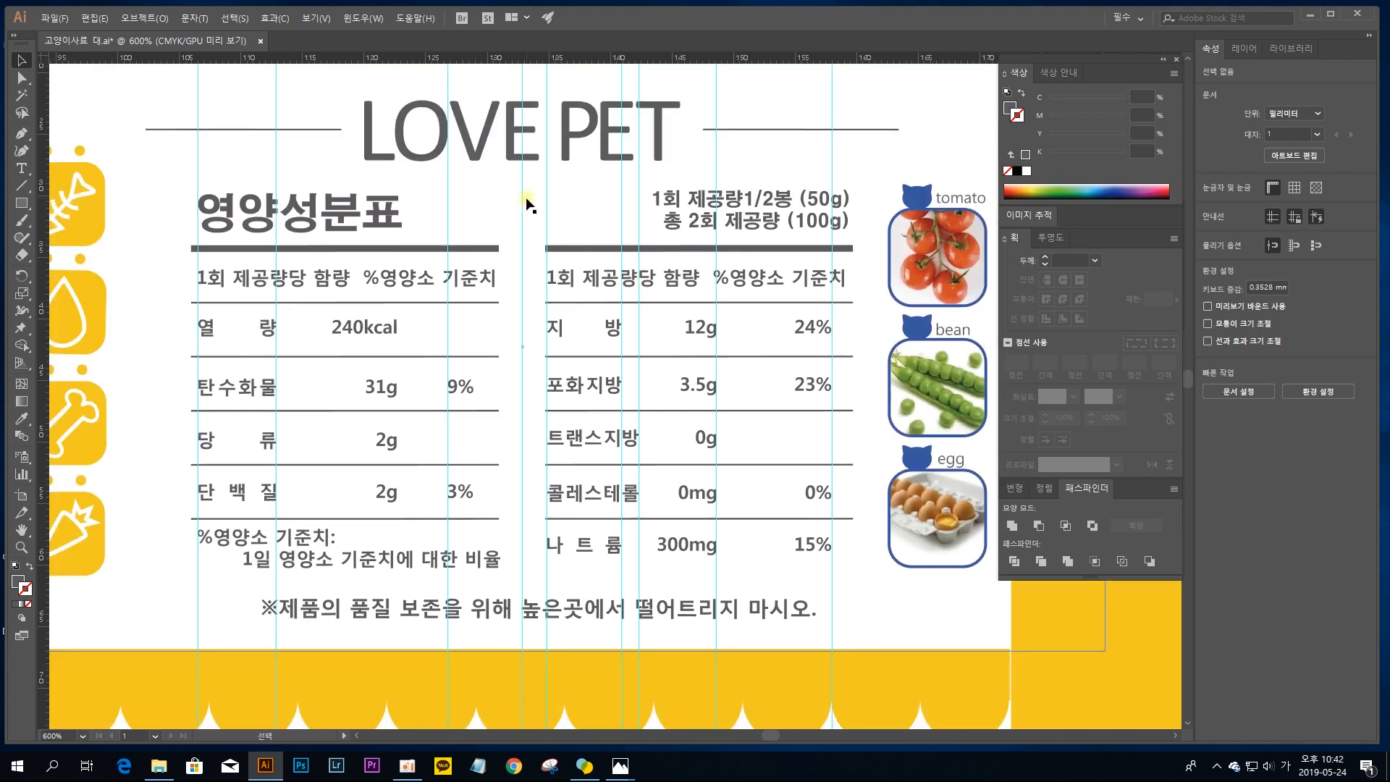
Step: Add a vertical guide at X 159.345 mm along the closing brackets of the two serving-size lines above the right table
{"action": "key", "text": "space"}
{"action": "left_click_drag", "start_coordinate": [627, 199], "coordinate": [482, 421]}
{"action": "key", "text": "ctrl+plus"}
{"action": "key", "text": "ctrl+plus"}
{"action": "key", "text": "ctrl+plus"}
{"action": "key", "text": "space"}
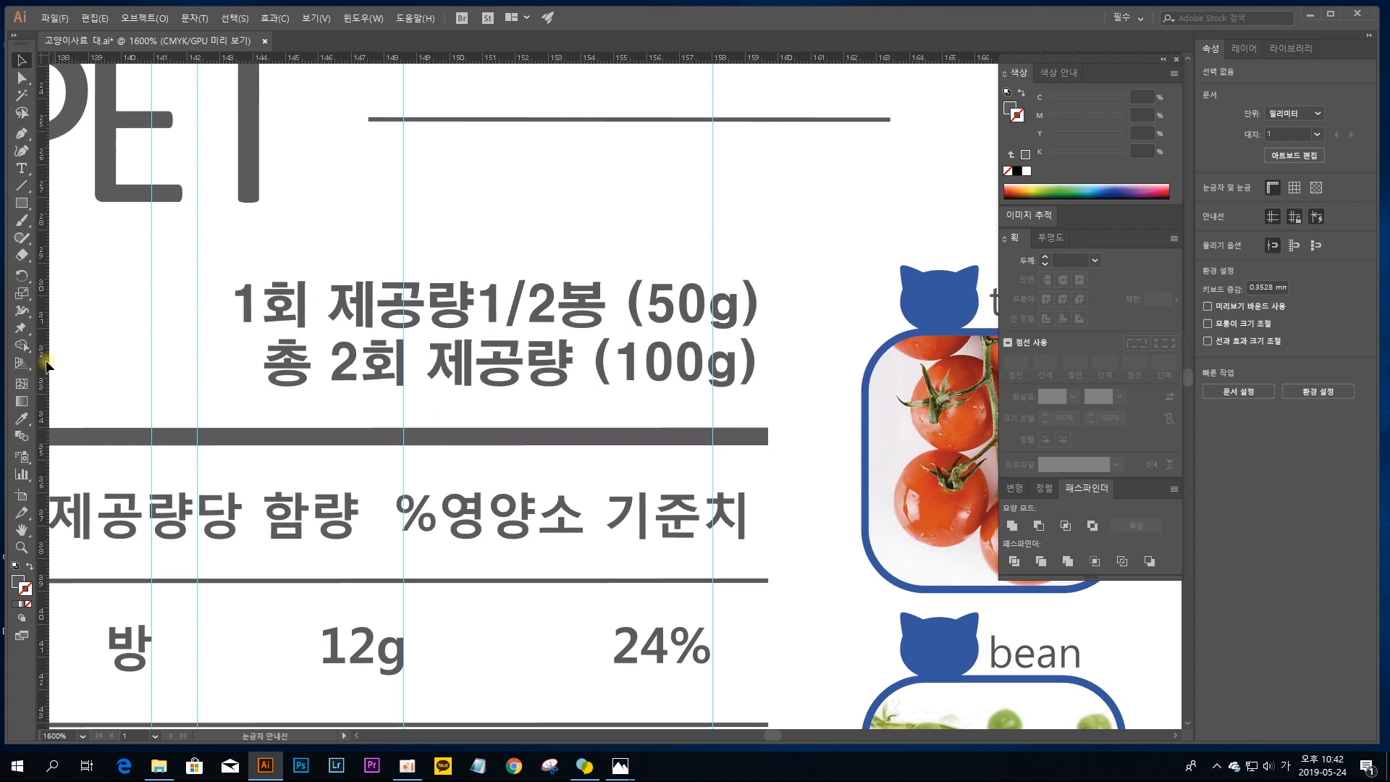
{"action": "left_click_drag", "start_coordinate": [47, 366], "coordinate": [754, 350]}
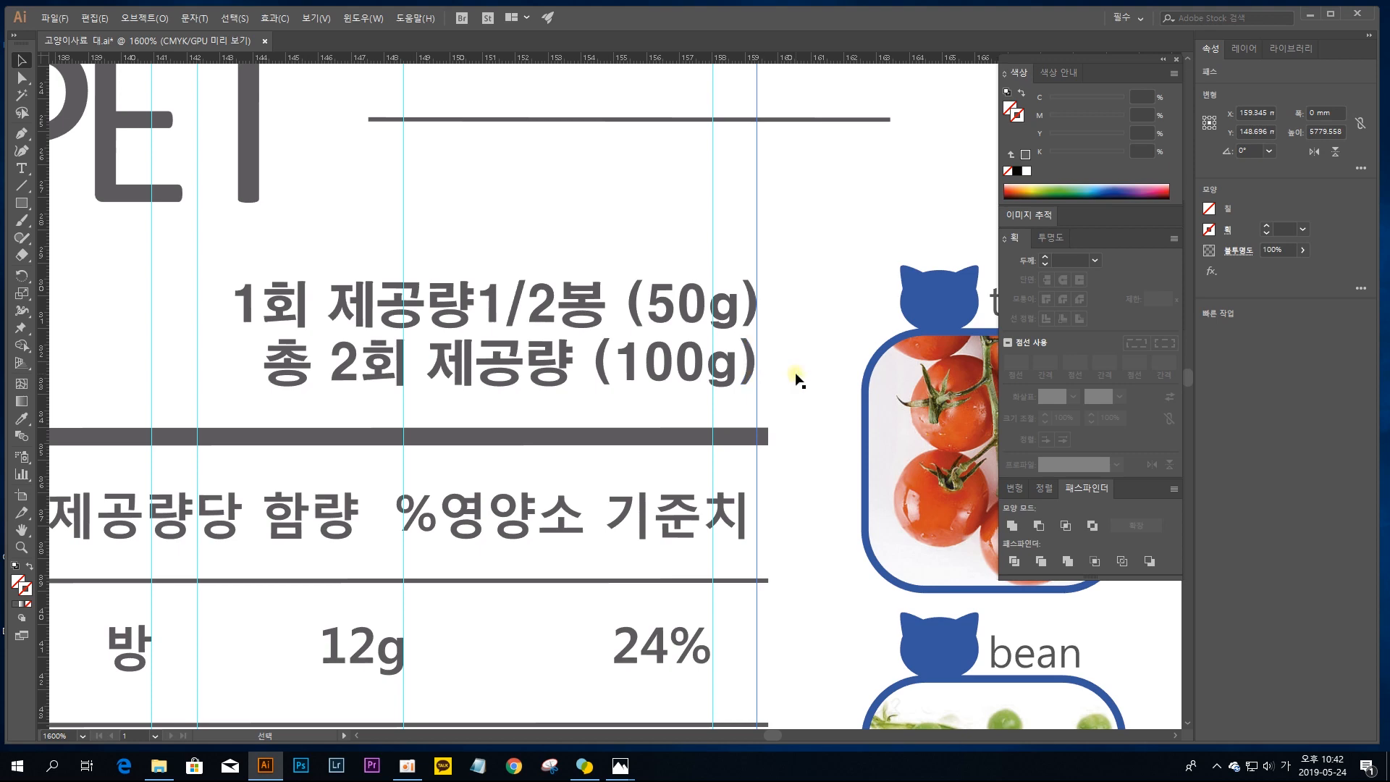
Step: Isolate the nutrition panel group for editing and select the closing bracket of (100g)
{"action": "key", "text": "ctrl+plus"}
{"action": "key", "text": "ctrl+plus"}
{"action": "key", "text": "ctrl+plus"}
{"action": "left_click_drag", "start_coordinate": [808, 373], "coordinate": [246, 554]}
{"action": "left_click", "coordinate": [481, 472]}
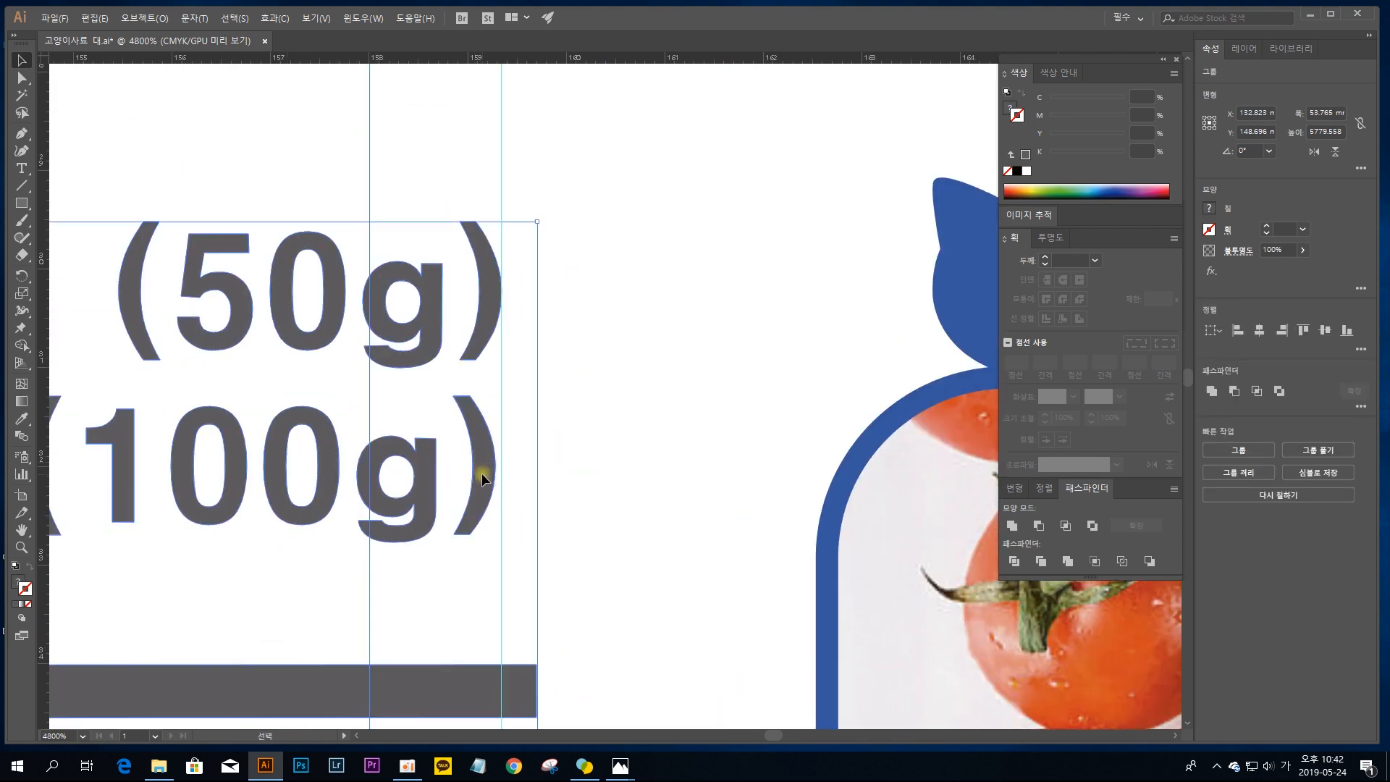
{"action": "double_click", "coordinate": [480, 469]}
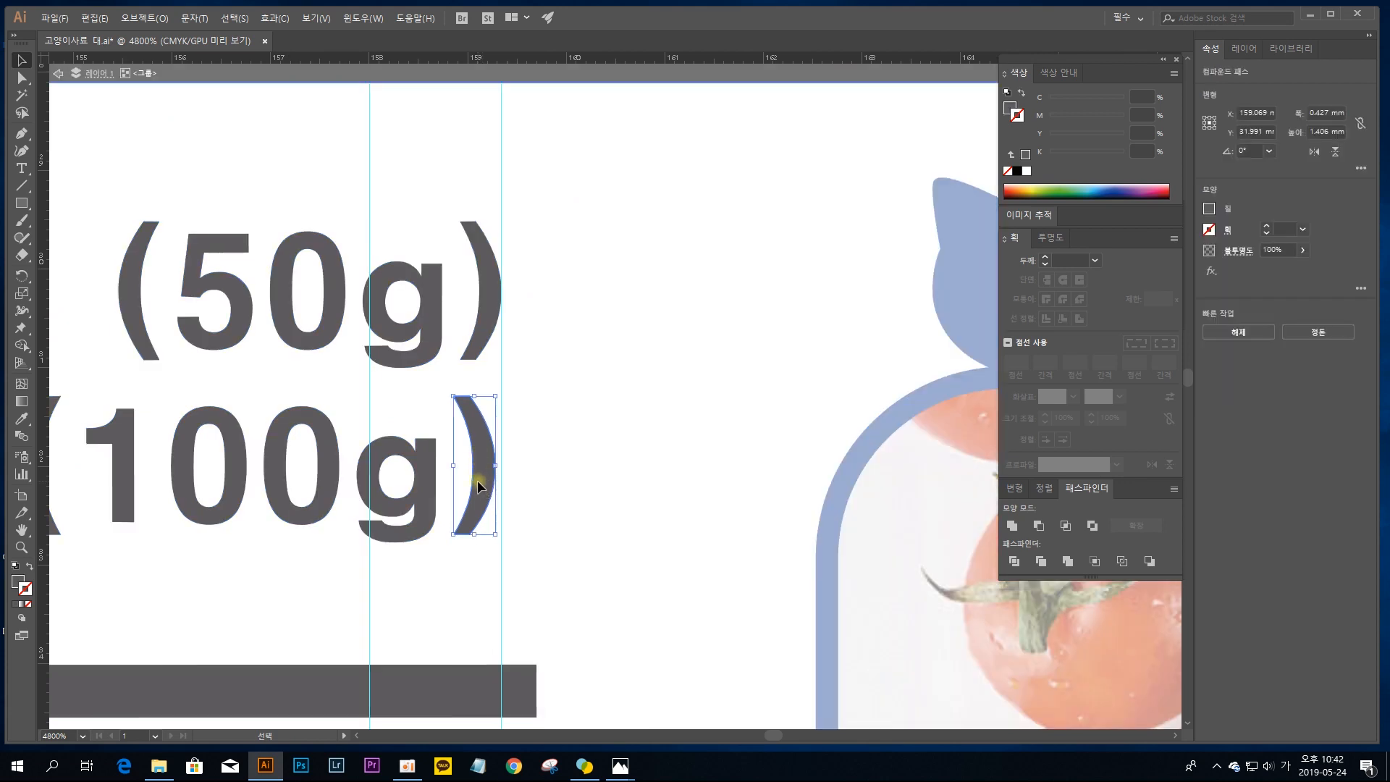
Step: Group all the characters of the 1회 제공량1/2봉 (50g) line, leaving the guides out of the selection
{"action": "key", "text": "ctrl+minus"}
{"action": "key", "text": "ctrl+minus"}
{"action": "key", "text": "ctrl+minus"}
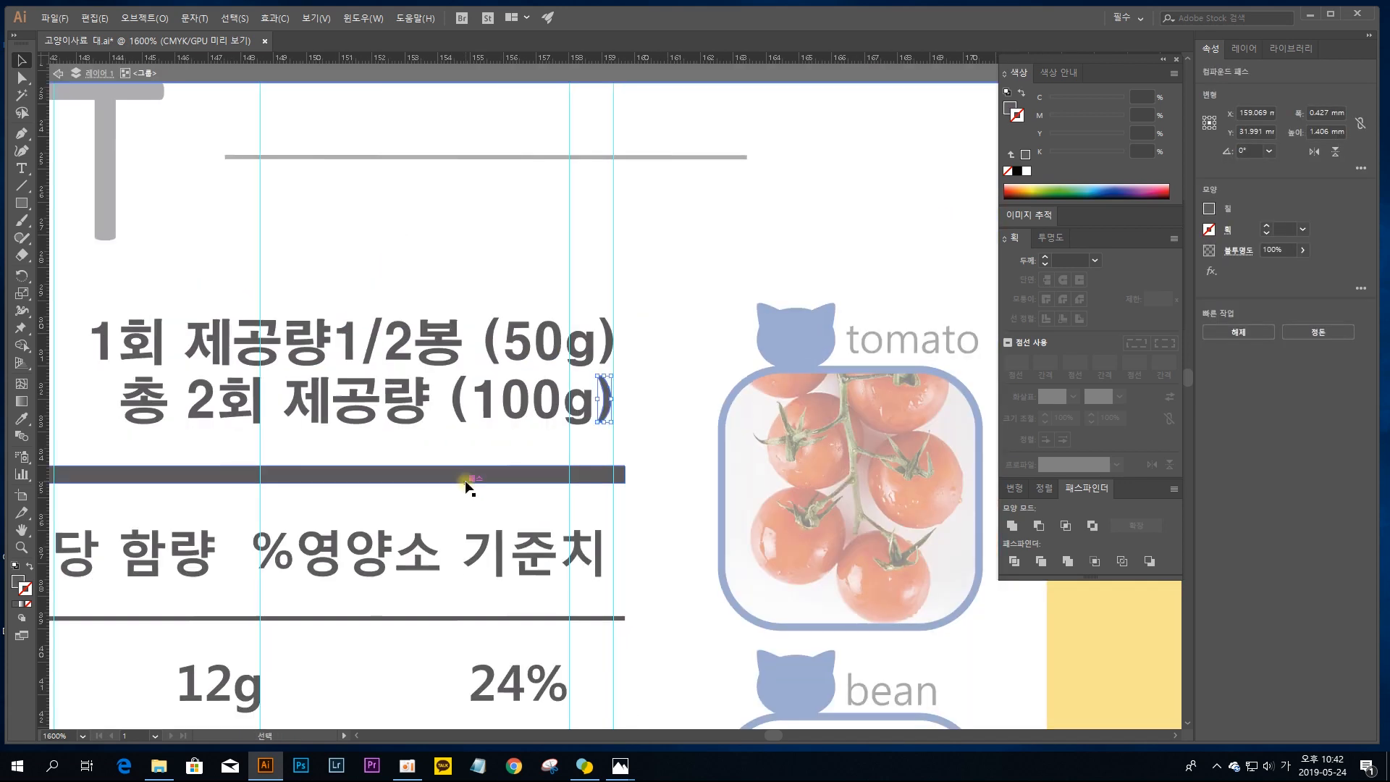
{"action": "left_click_drag", "start_coordinate": [466, 485], "coordinate": [622, 475]}
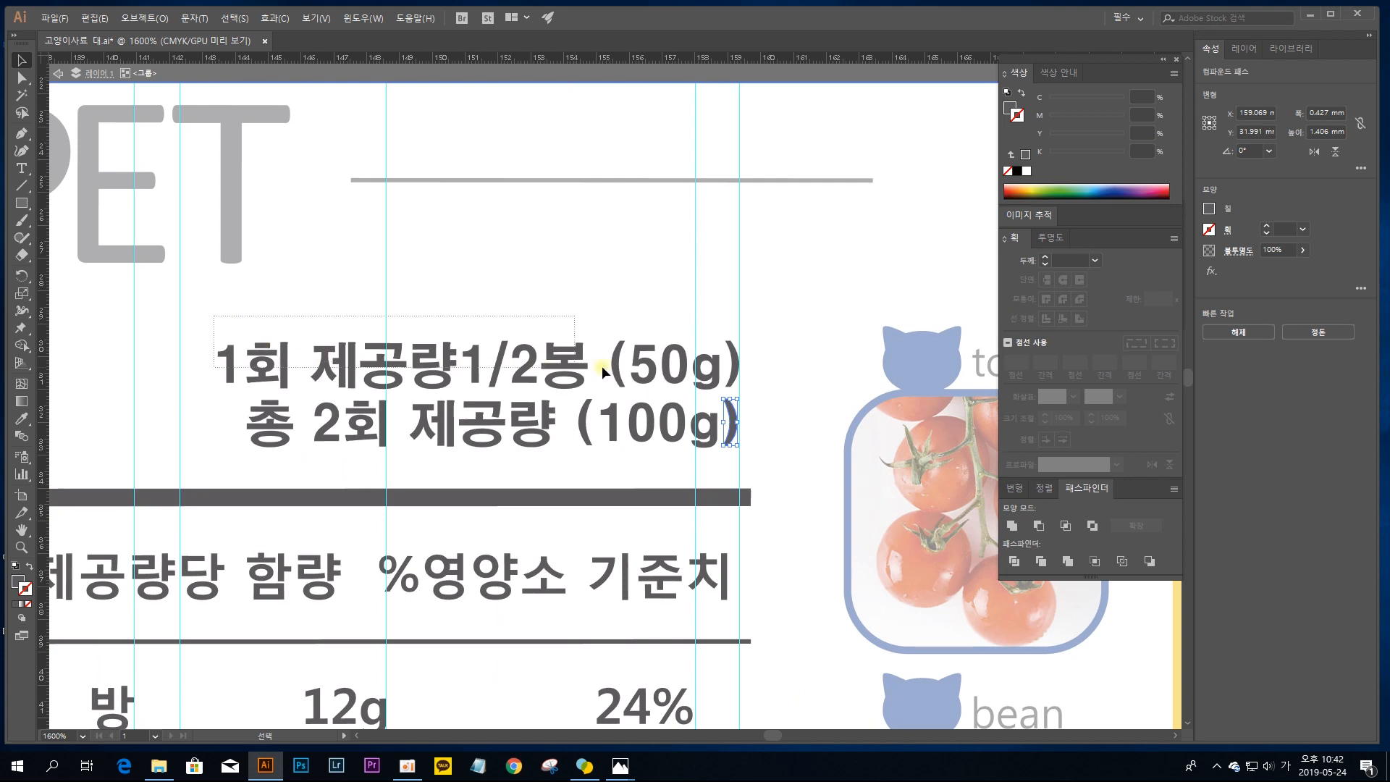
{"action": "left_click", "coordinate": [735, 385]}
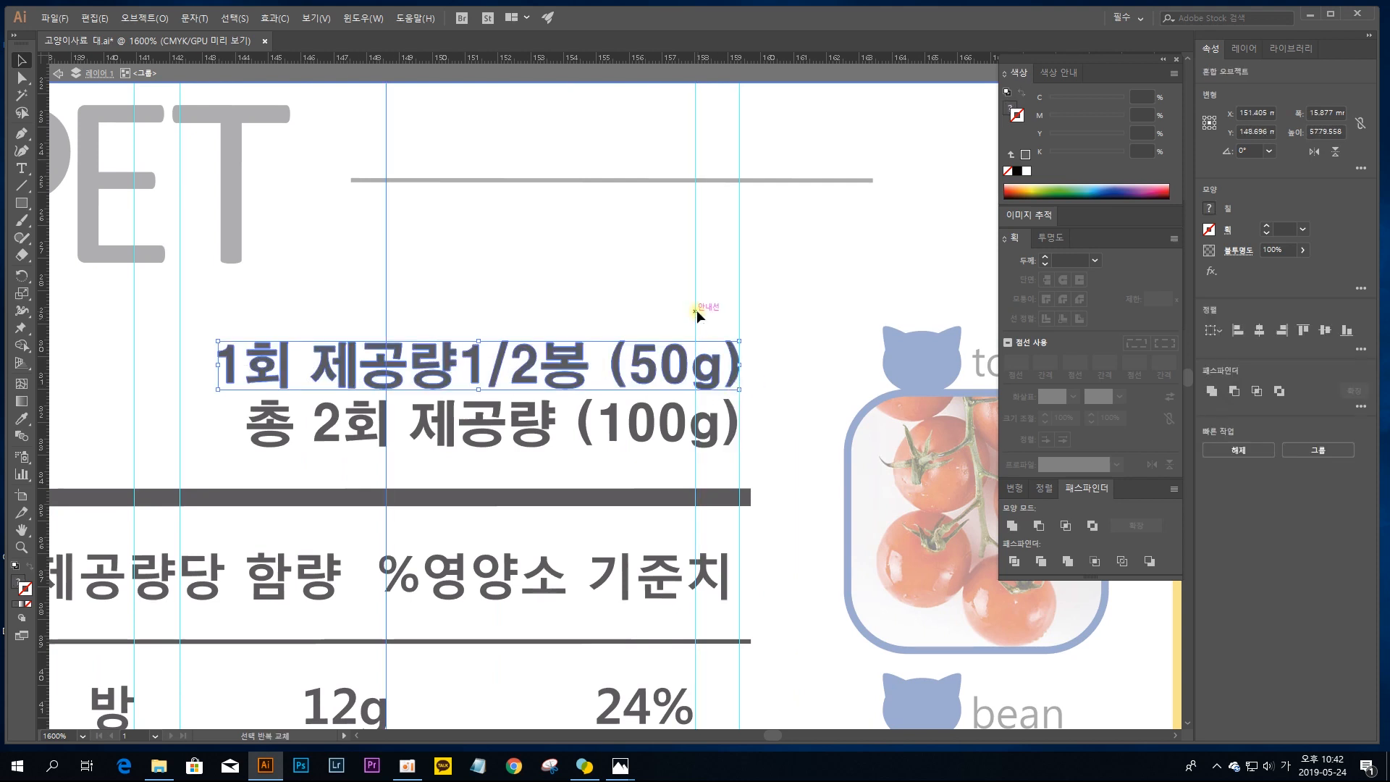
{"action": "left_click_drag", "start_coordinate": [596, 301], "coordinate": [288, 287]}
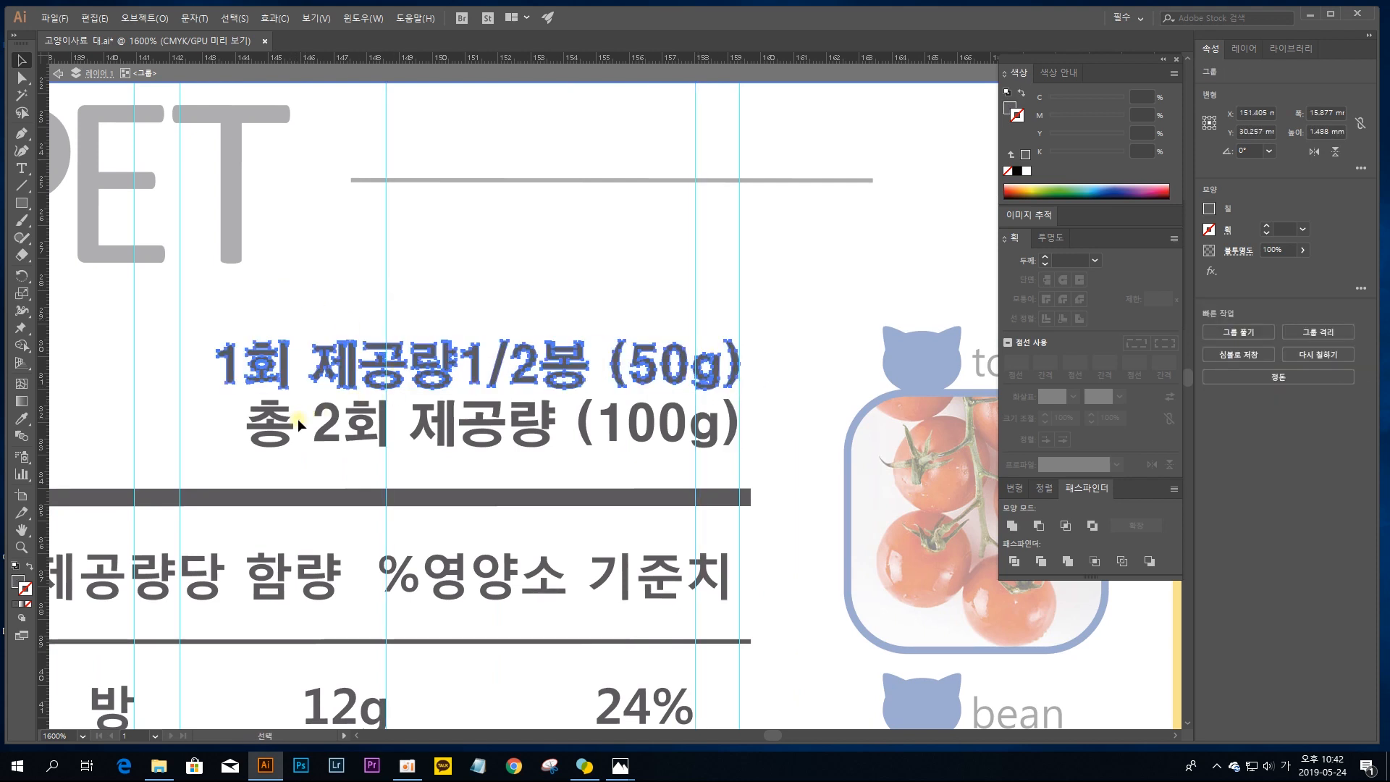
Step: Group all the characters of the 총 2회 제공량 (100g) line
{"action": "left_click_drag", "start_coordinate": [217, 399], "coordinate": [732, 448]}
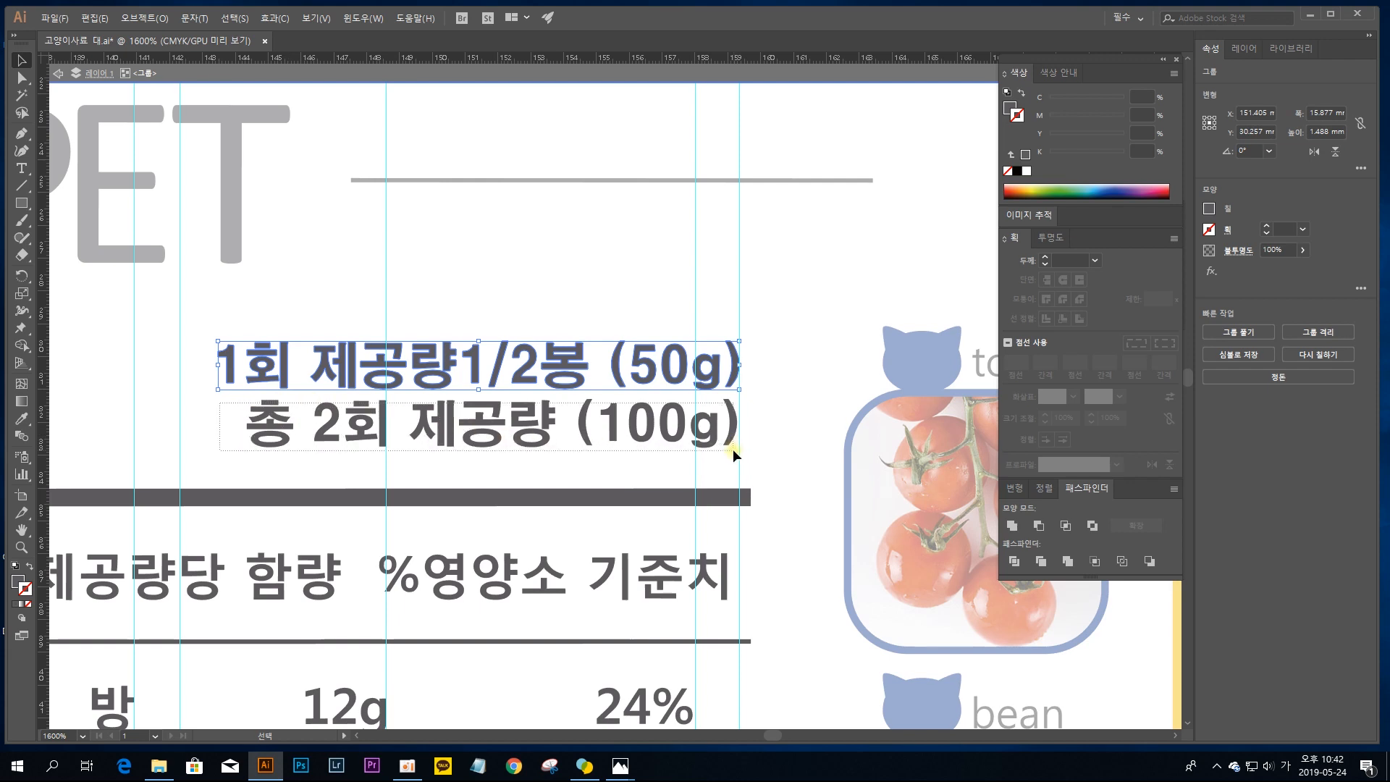
{"action": "left_click", "coordinate": [349, 463]}
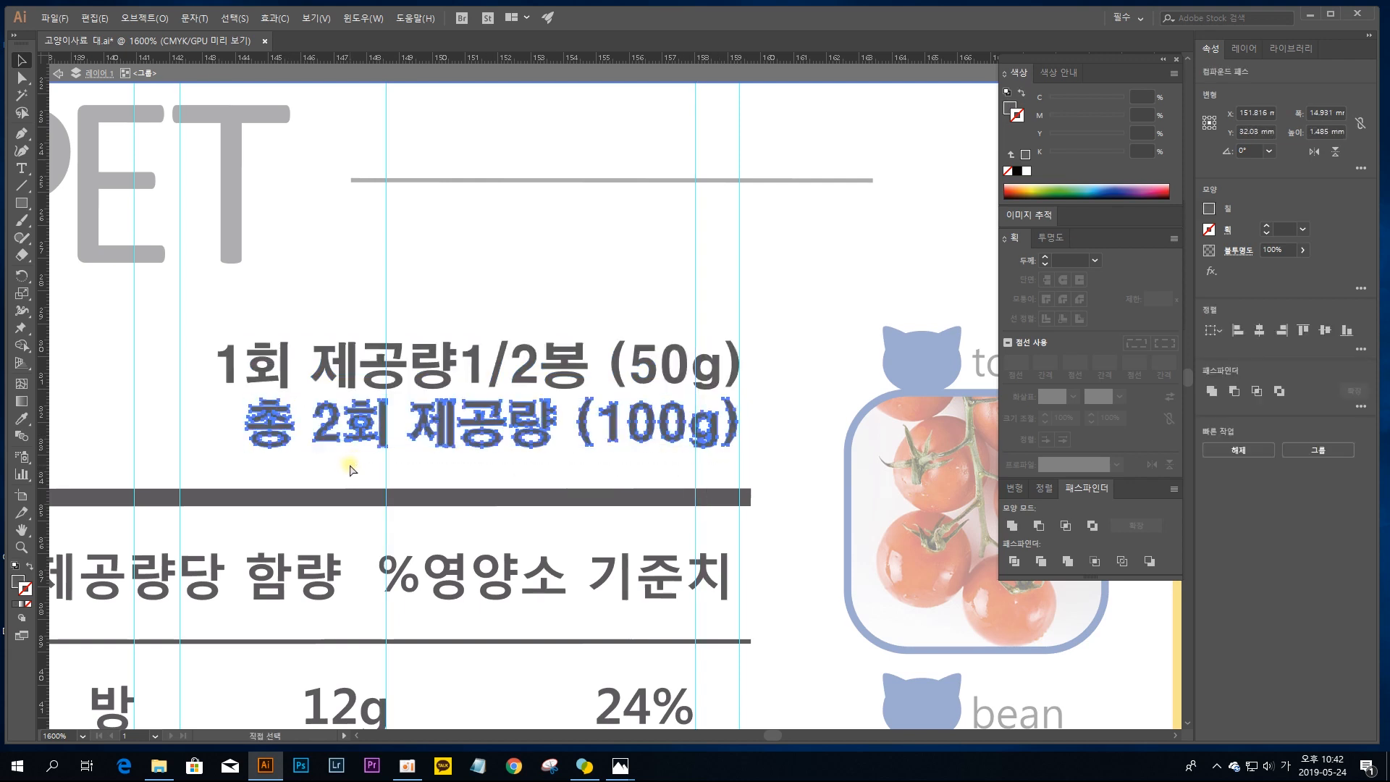
{"action": "left_click", "coordinate": [478, 433]}
Step: Select both serving-size line groups above the right table and align them by their right edges
{"action": "left_click", "coordinate": [515, 357]}
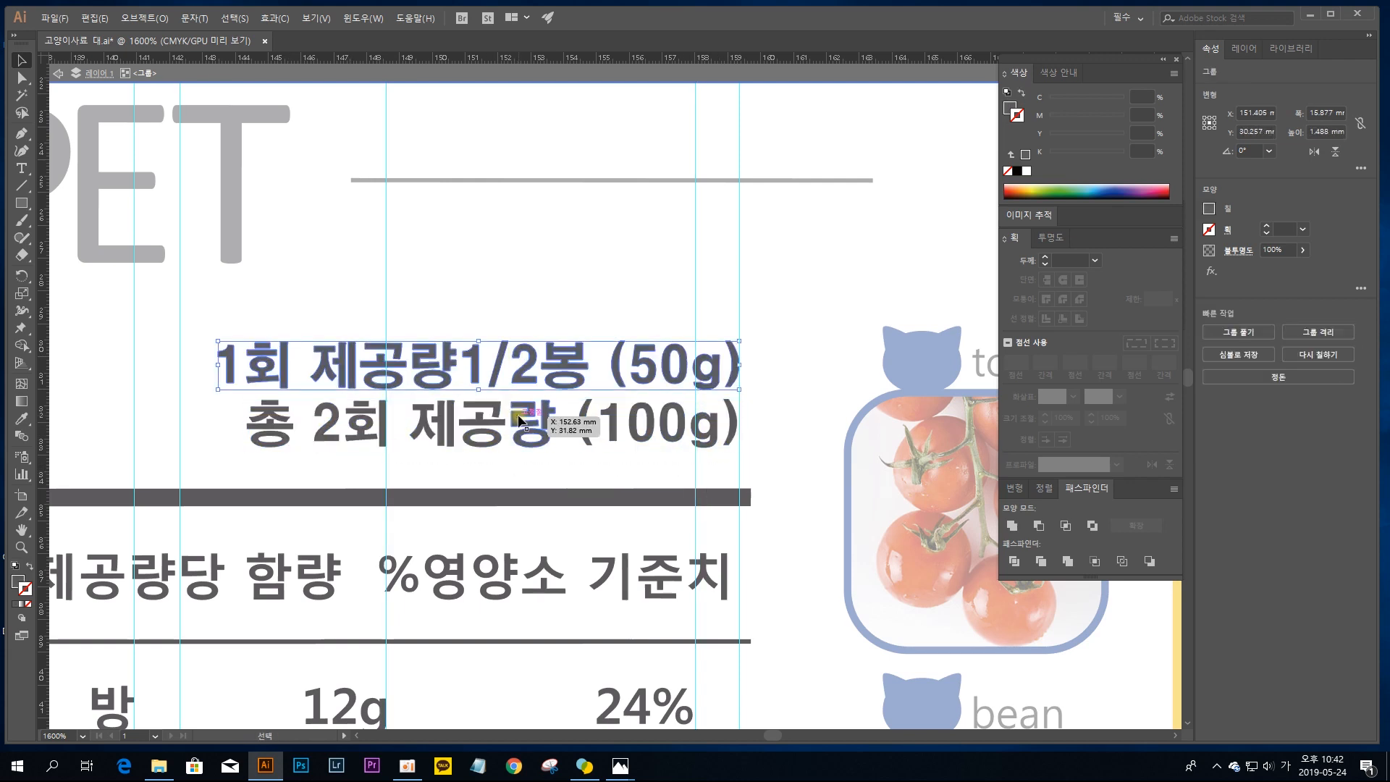
{"action": "left_click", "coordinate": [518, 416]}
{"action": "left_click", "coordinate": [532, 369]}
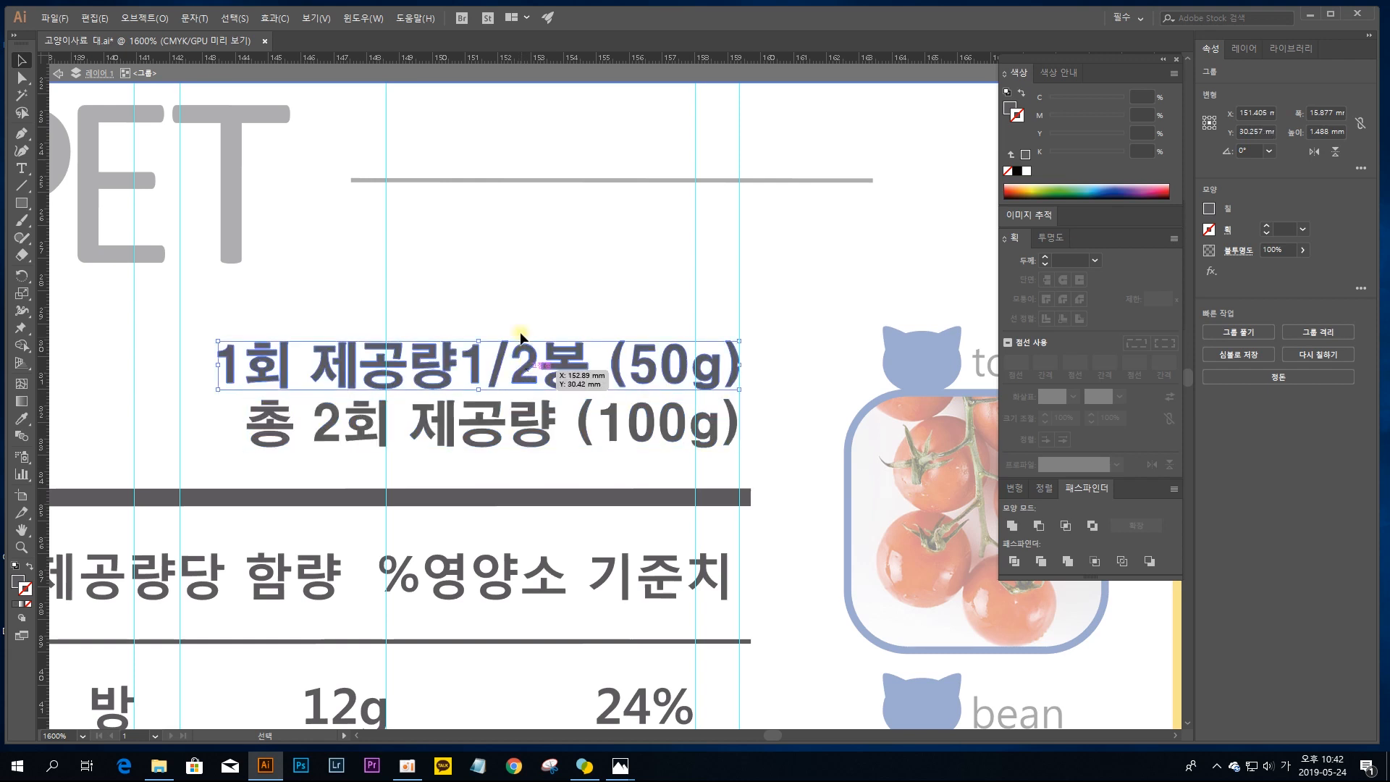
{"action": "left_click", "coordinate": [583, 453], "text": "shift"}
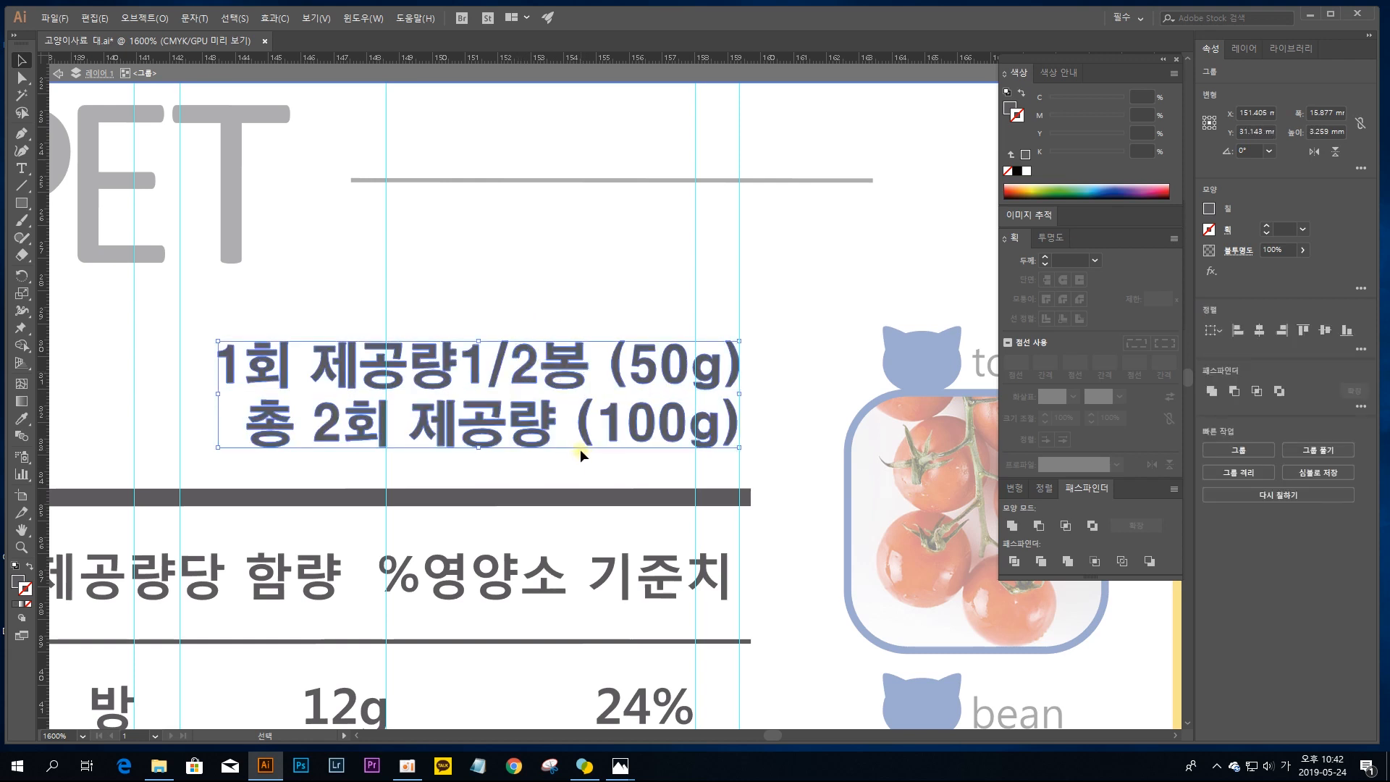
{"action": "left_click", "coordinate": [1283, 333]}
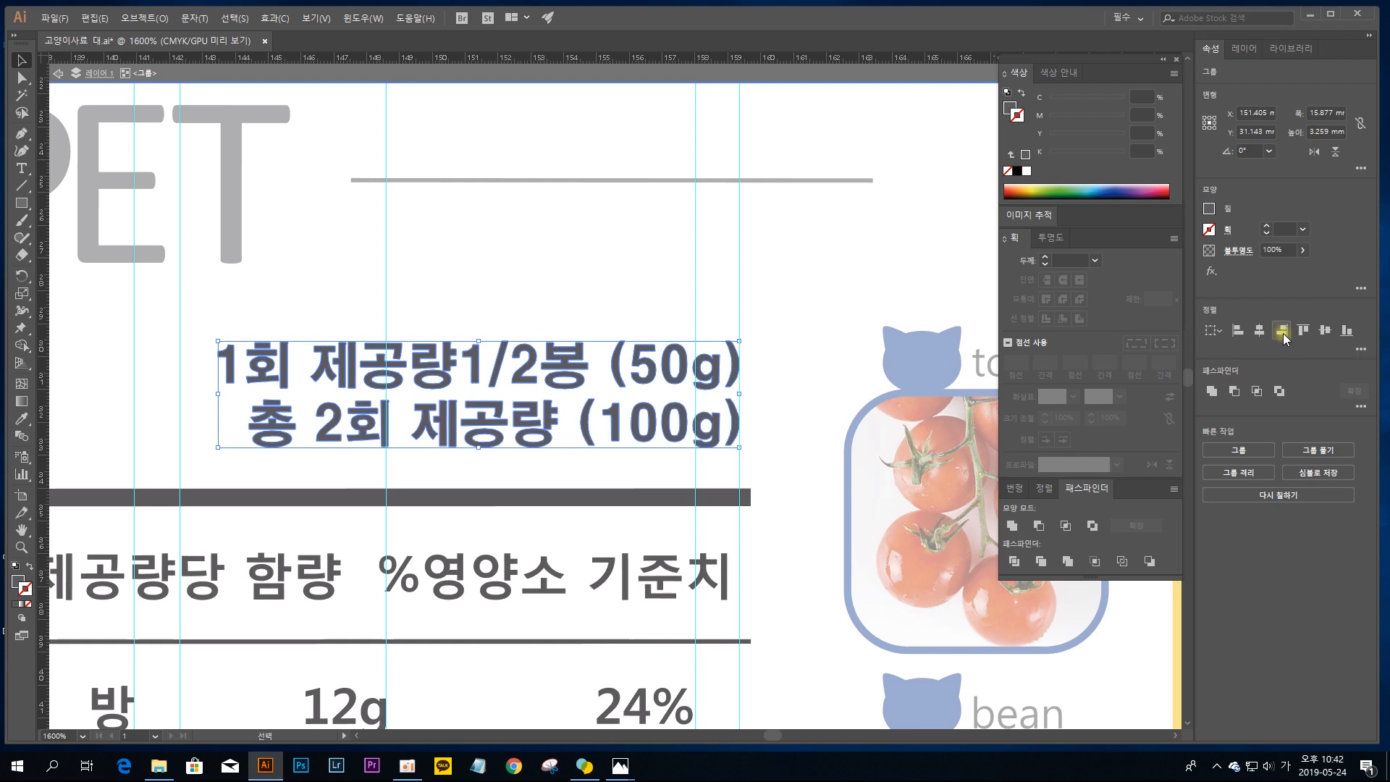
Step: Check the closing brackets of the two serving-size lines against the vertical guide at close range
{"action": "left_click", "coordinate": [757, 371]}
{"action": "key", "text": "ctrl+equal"}
{"action": "key", "text": "ctrl+equal"}
{"action": "key", "text": "ctrl+equal"}
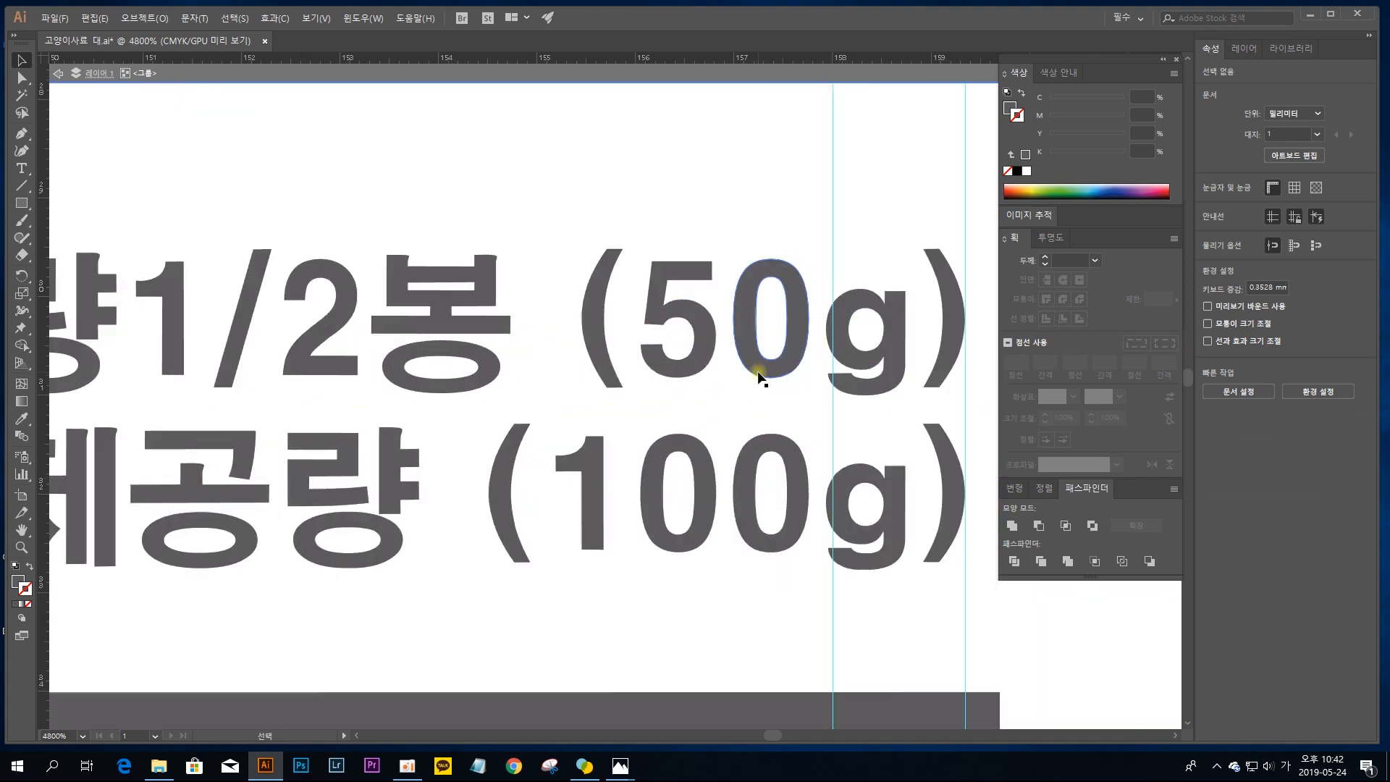
{"action": "left_click_drag", "start_coordinate": [814, 370], "coordinate": [636, 362]}
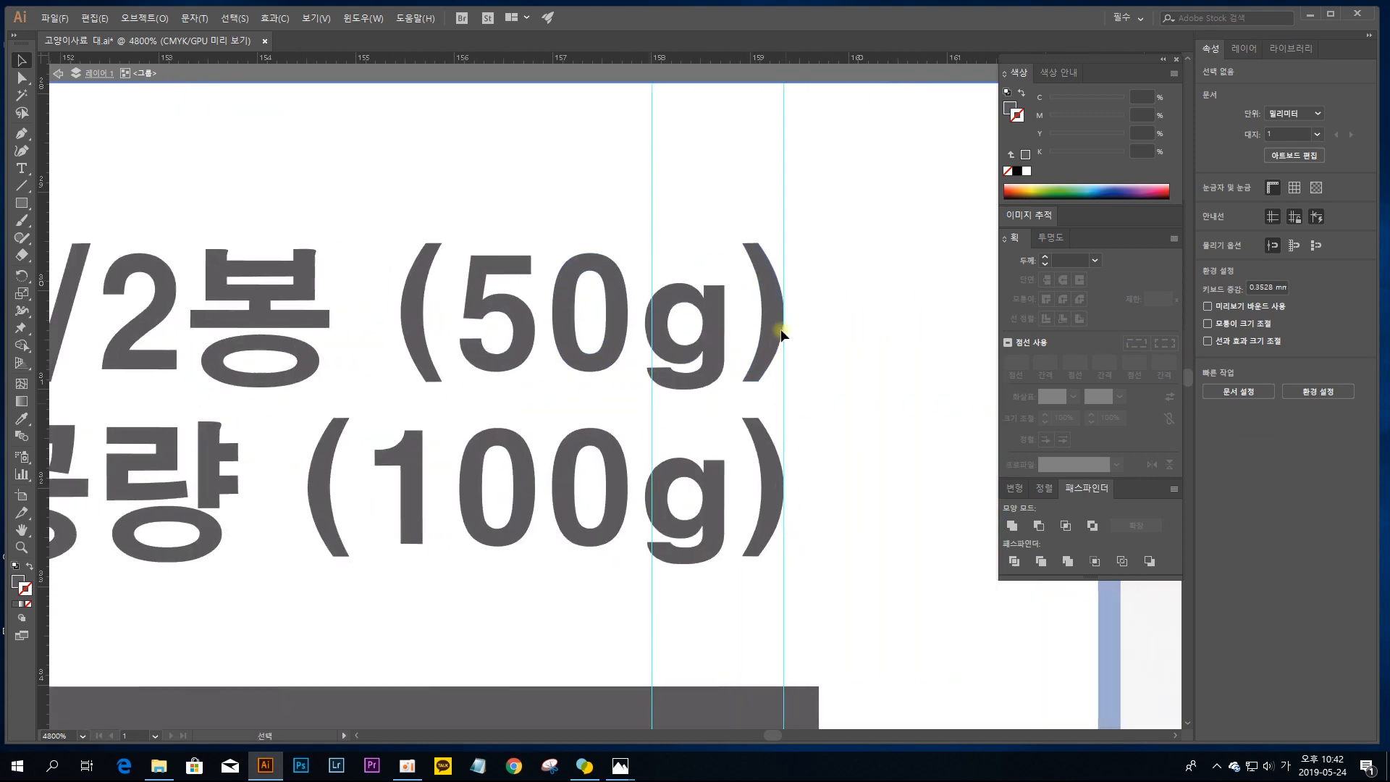
{"action": "key", "text": "ctrl+minus"}
{"action": "key", "text": "ctrl+minus"}
{"action": "key", "text": "ctrl+minus"}
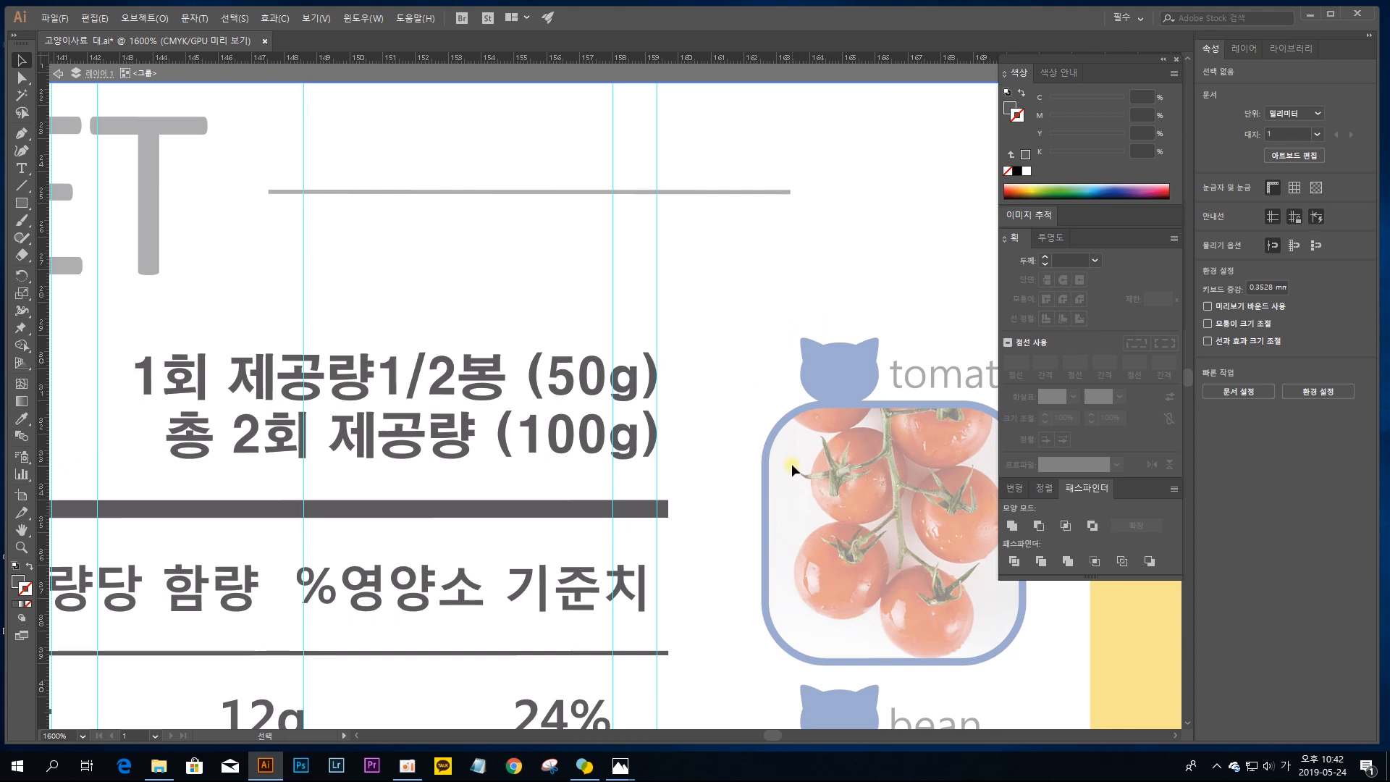
Step: Leave isolation mode for the nutrition panel group
{"action": "key", "text": "ctrl+minus"}
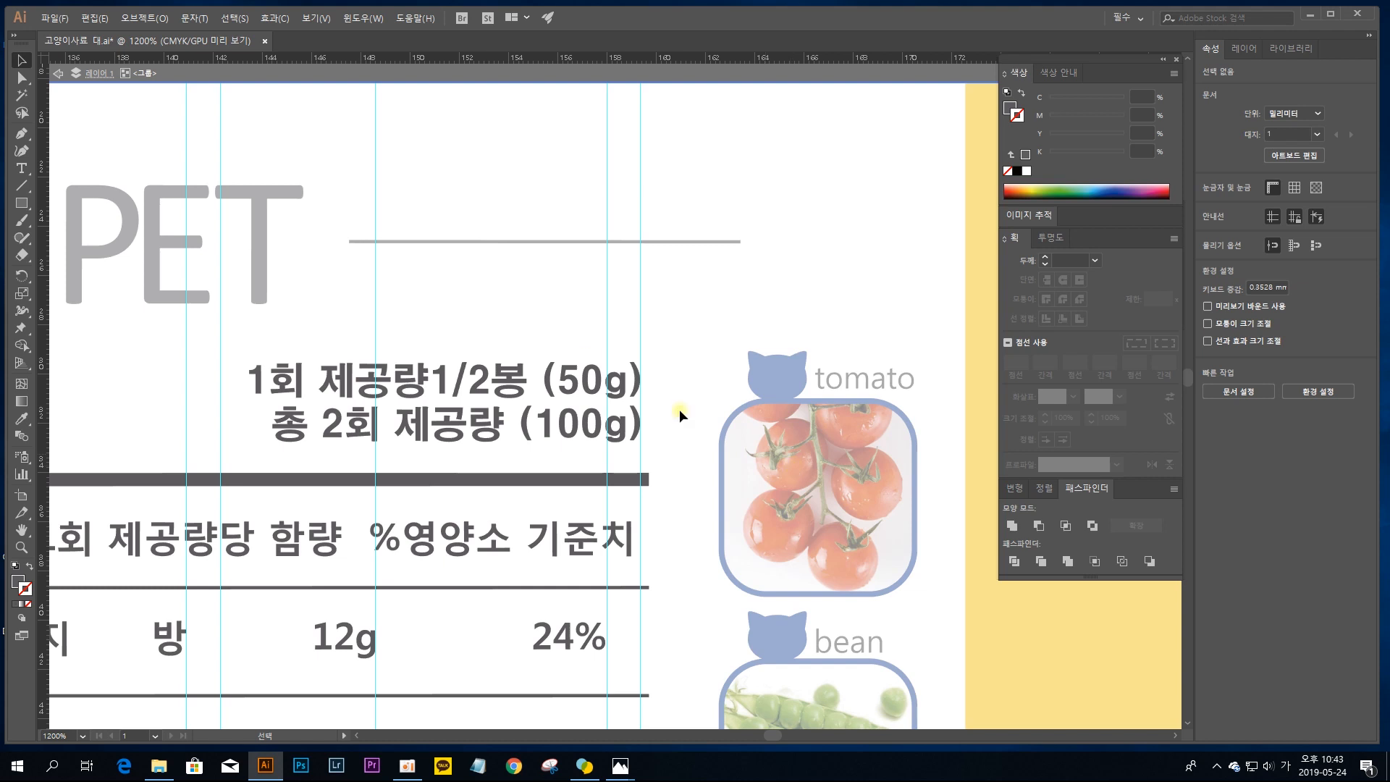
{"action": "key", "text": "space"}
{"action": "left_click_drag", "start_coordinate": [296, 347], "coordinate": [756, 284]}
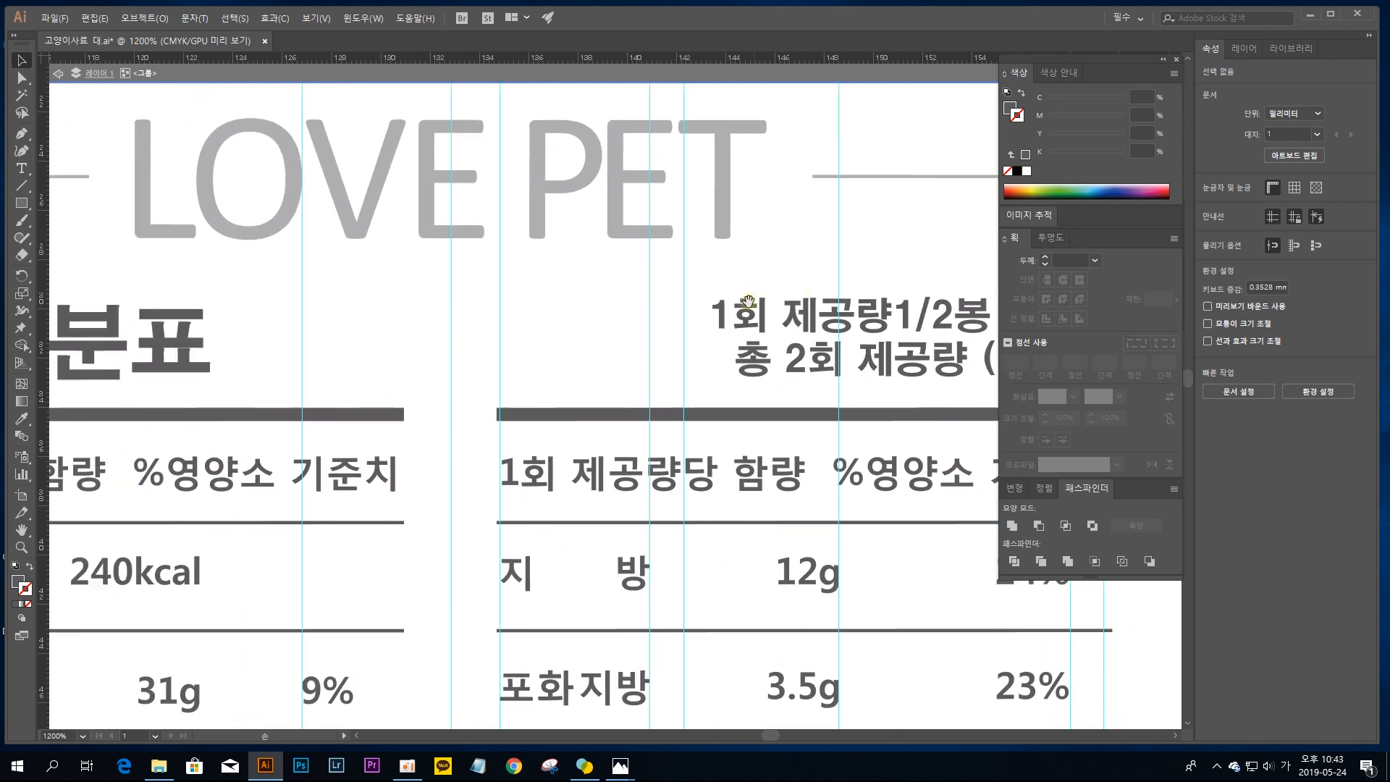
{"action": "left_click_drag", "start_coordinate": [746, 339], "coordinate": [404, 301]}
{"action": "key", "text": "space"}
{"action": "left_click_drag", "start_coordinate": [690, 288], "coordinate": [627, 276]}
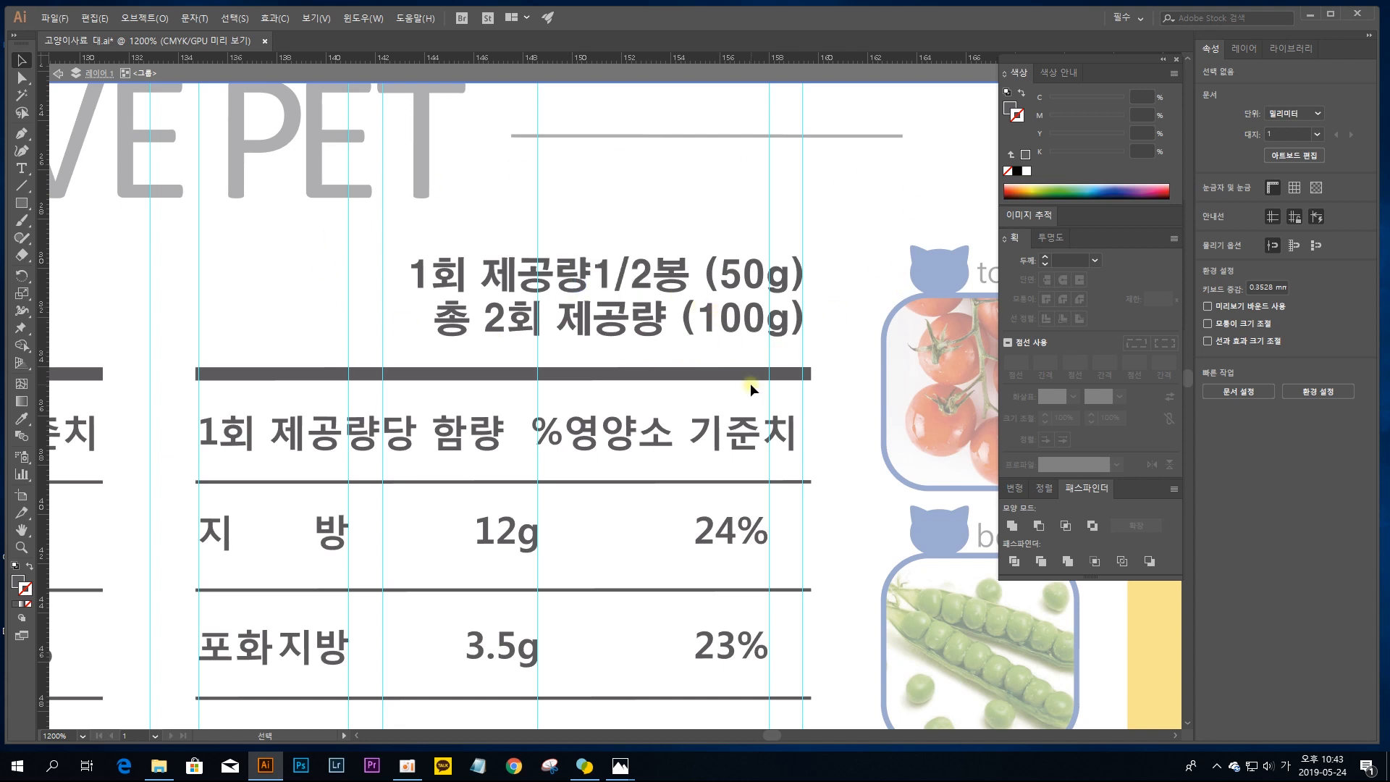
{"action": "key", "text": "ctrl+minus"}
{"action": "key", "text": "ctrl+minus"}
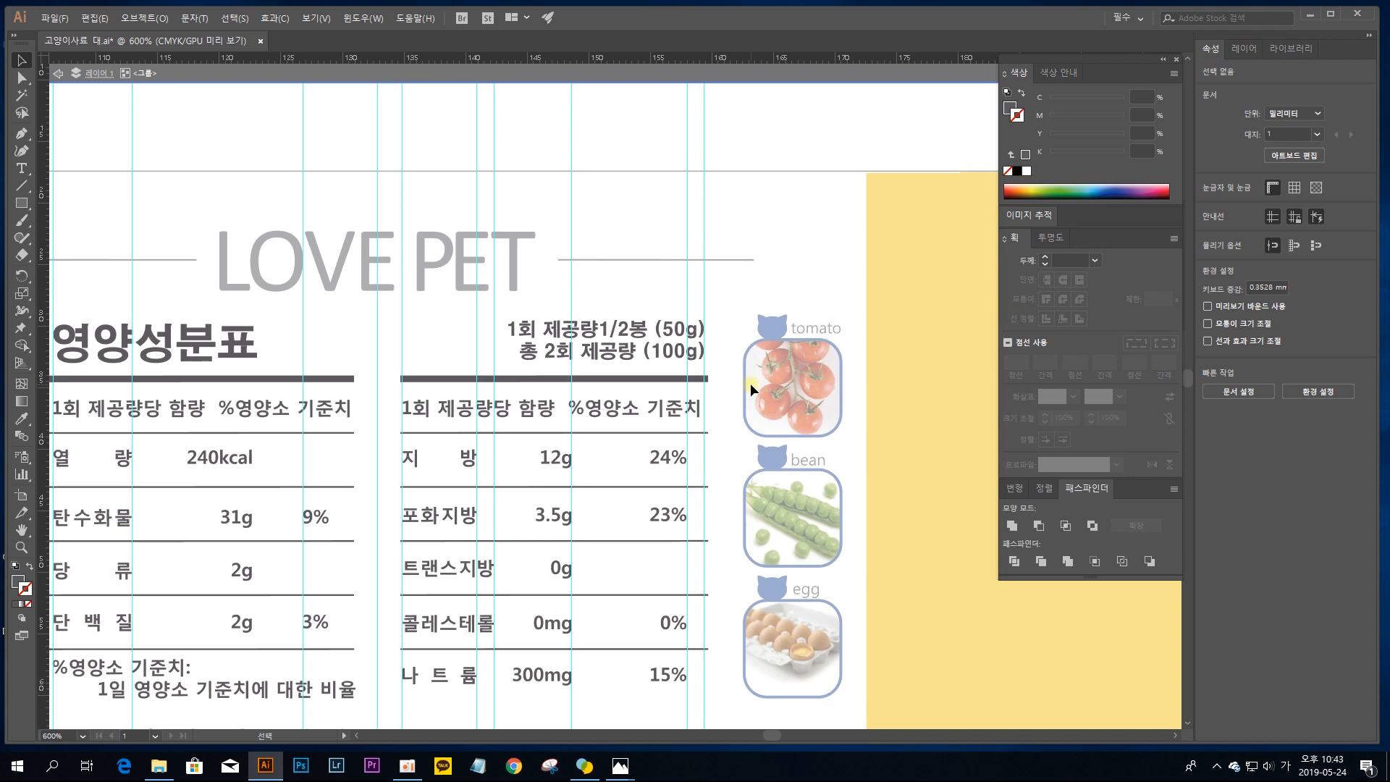
{"action": "double_click", "coordinate": [663, 233]}
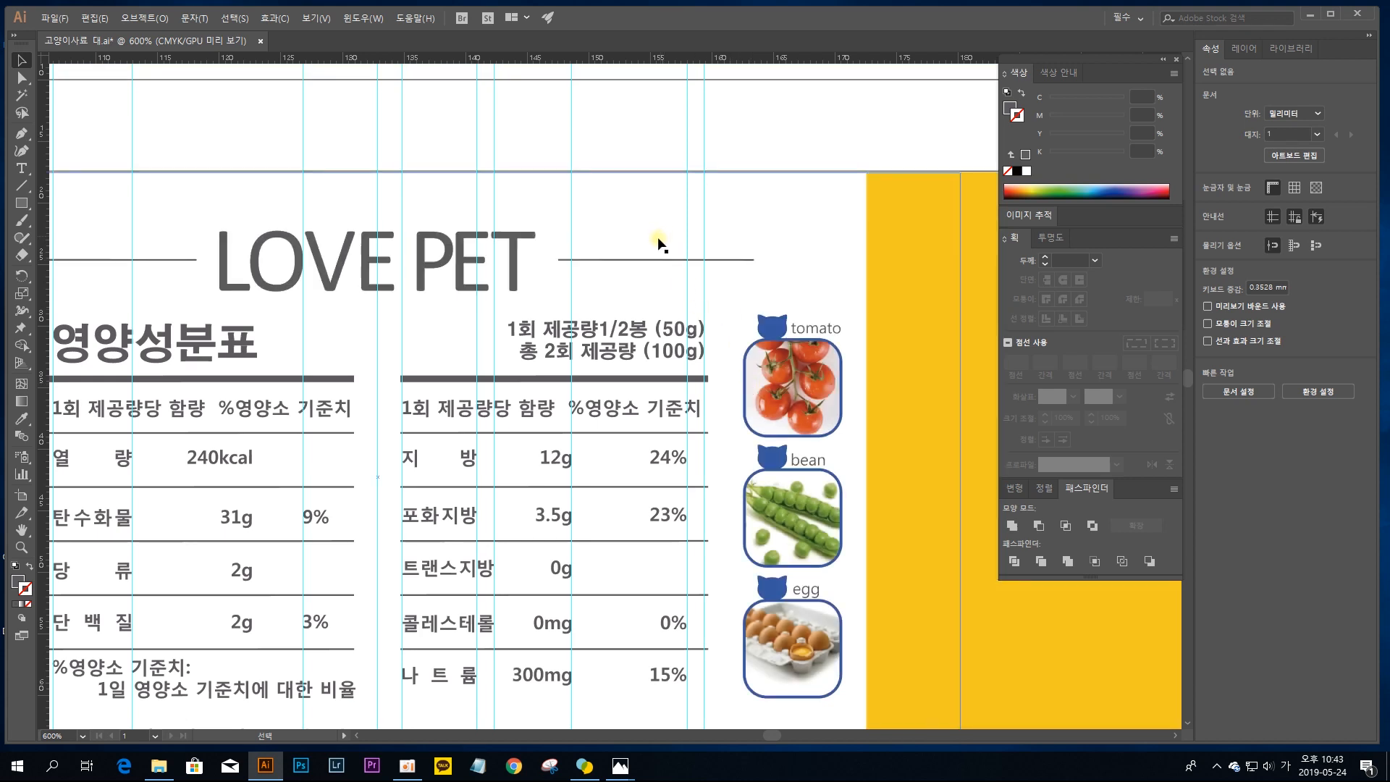
Step: Examine the tomato, bean and egg pictures with their rounded blue frames beside the nutrition table
{"action": "left_click_drag", "start_coordinate": [550, 428], "coordinate": [715, 331]}
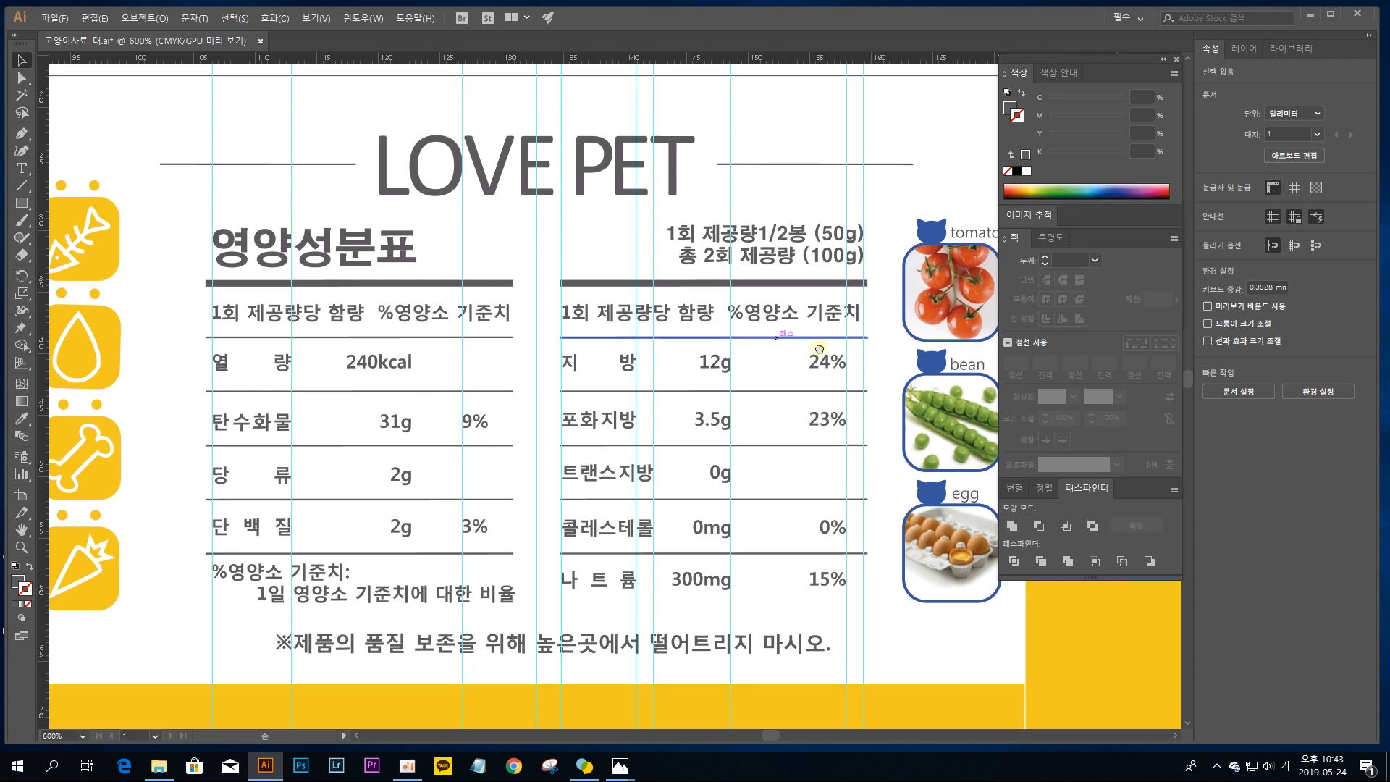
{"action": "left_click_drag", "start_coordinate": [829, 343], "coordinate": [528, 357]}
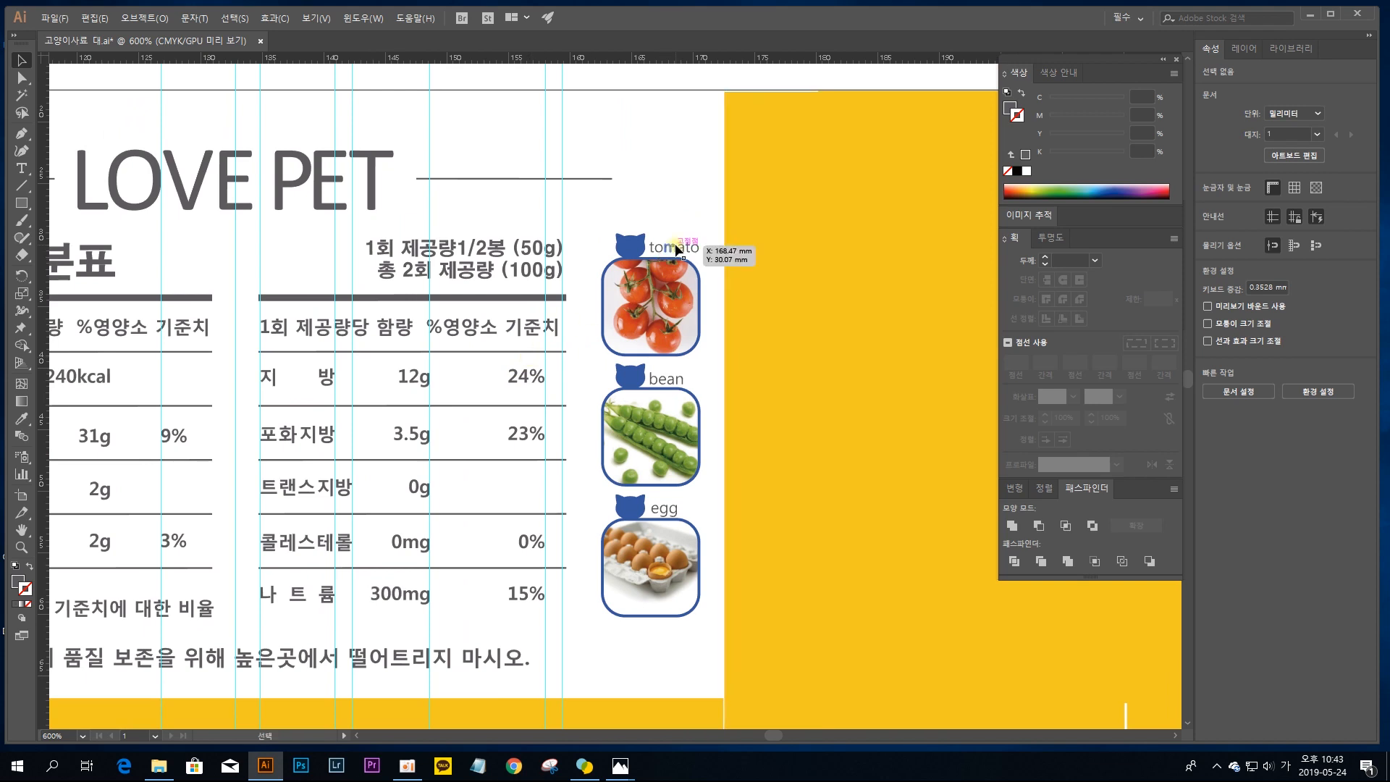
{"action": "key", "text": "ctrl+equal"}
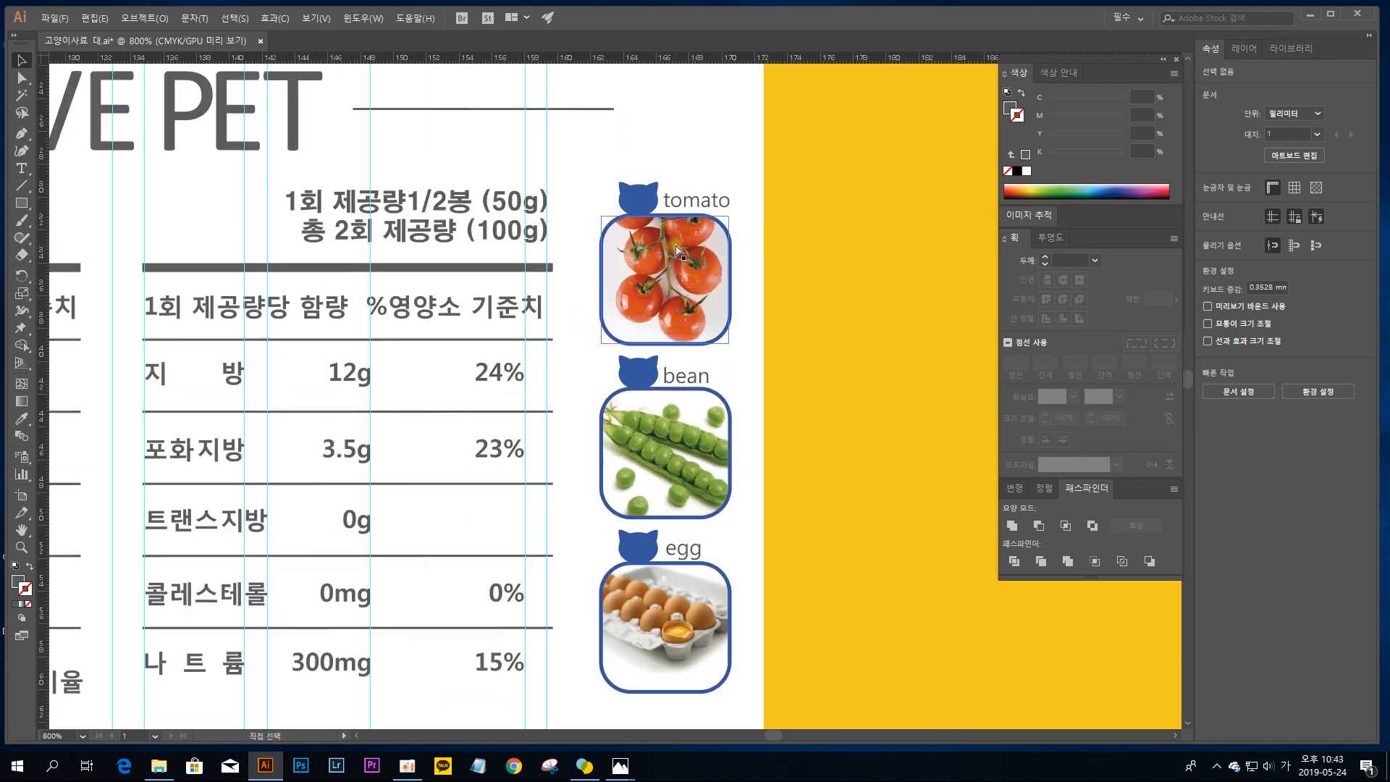
{"action": "key", "text": "ctrl+equal"}
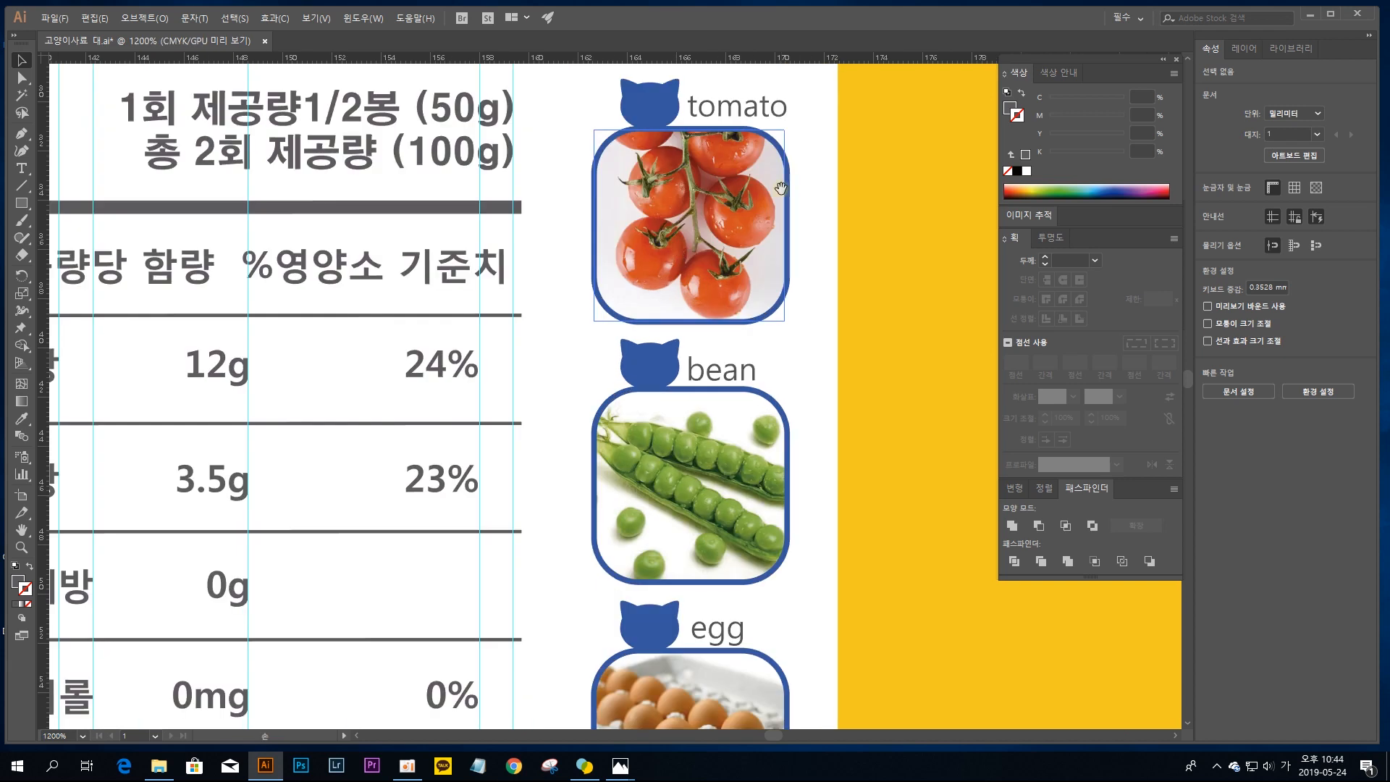
{"action": "left_click_drag", "start_coordinate": [782, 179], "coordinate": [732, 355]}
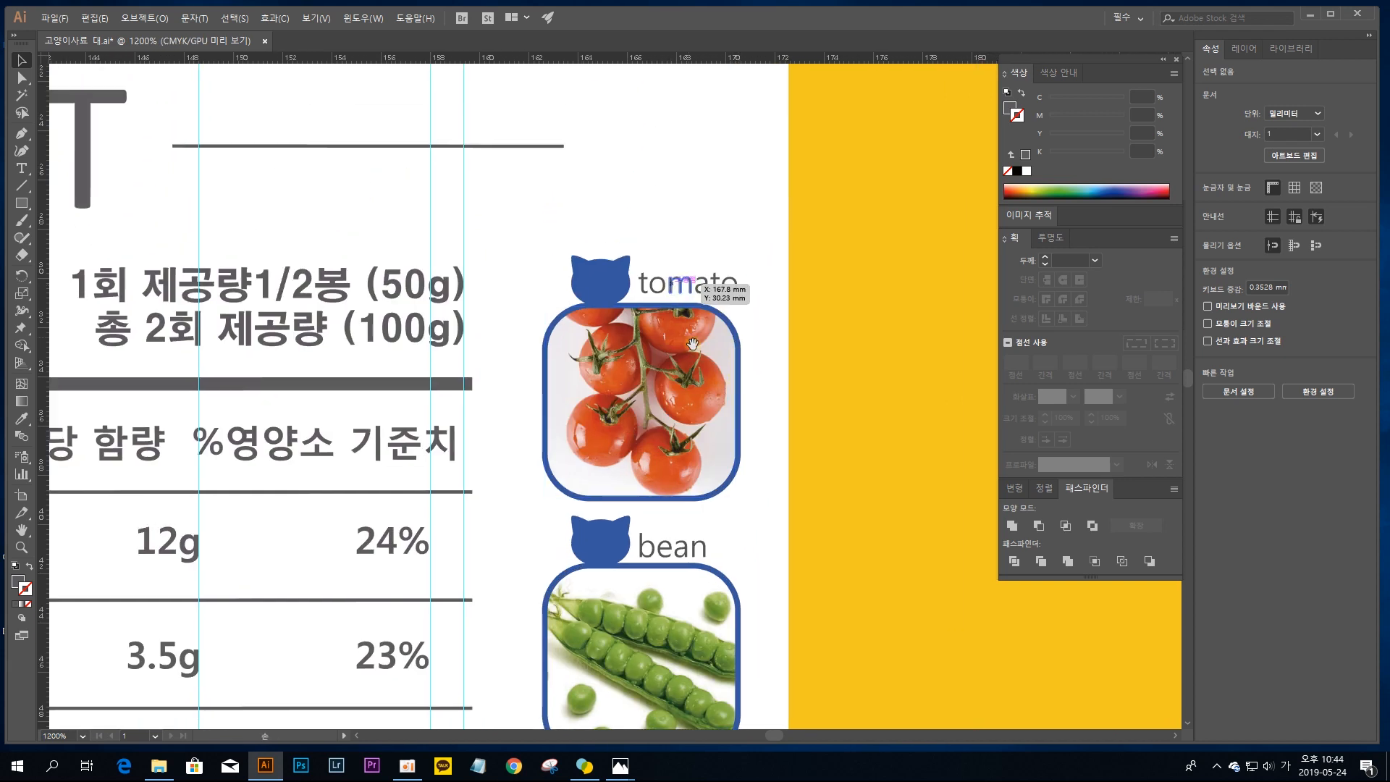
{"action": "scroll", "coordinate": [673, 289], "scroll_direction": "down", "scroll_amount": 5}
{"action": "left_click_drag", "start_coordinate": [712, 378], "coordinate": [680, 259]}
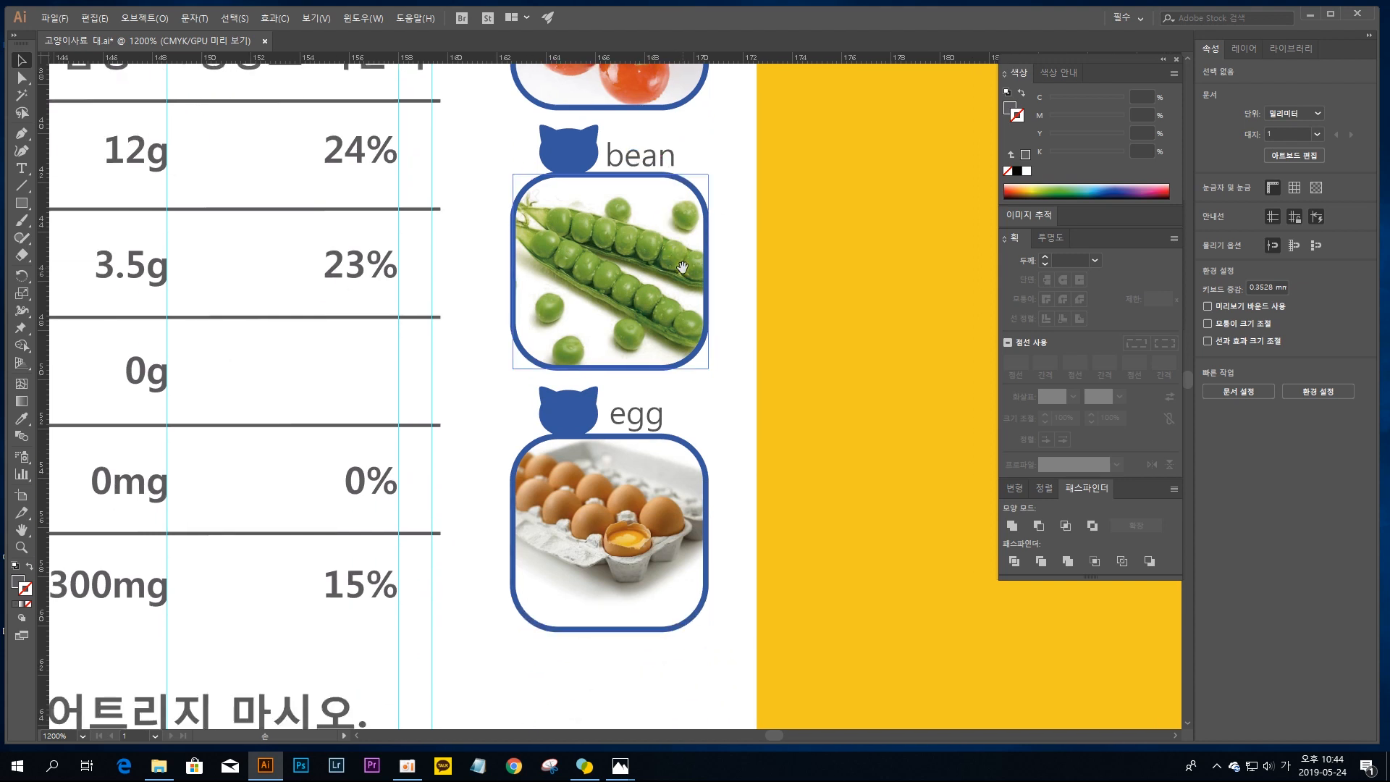
{"action": "scroll", "coordinate": [700, 401], "scroll_direction": "up", "scroll_amount": 5}
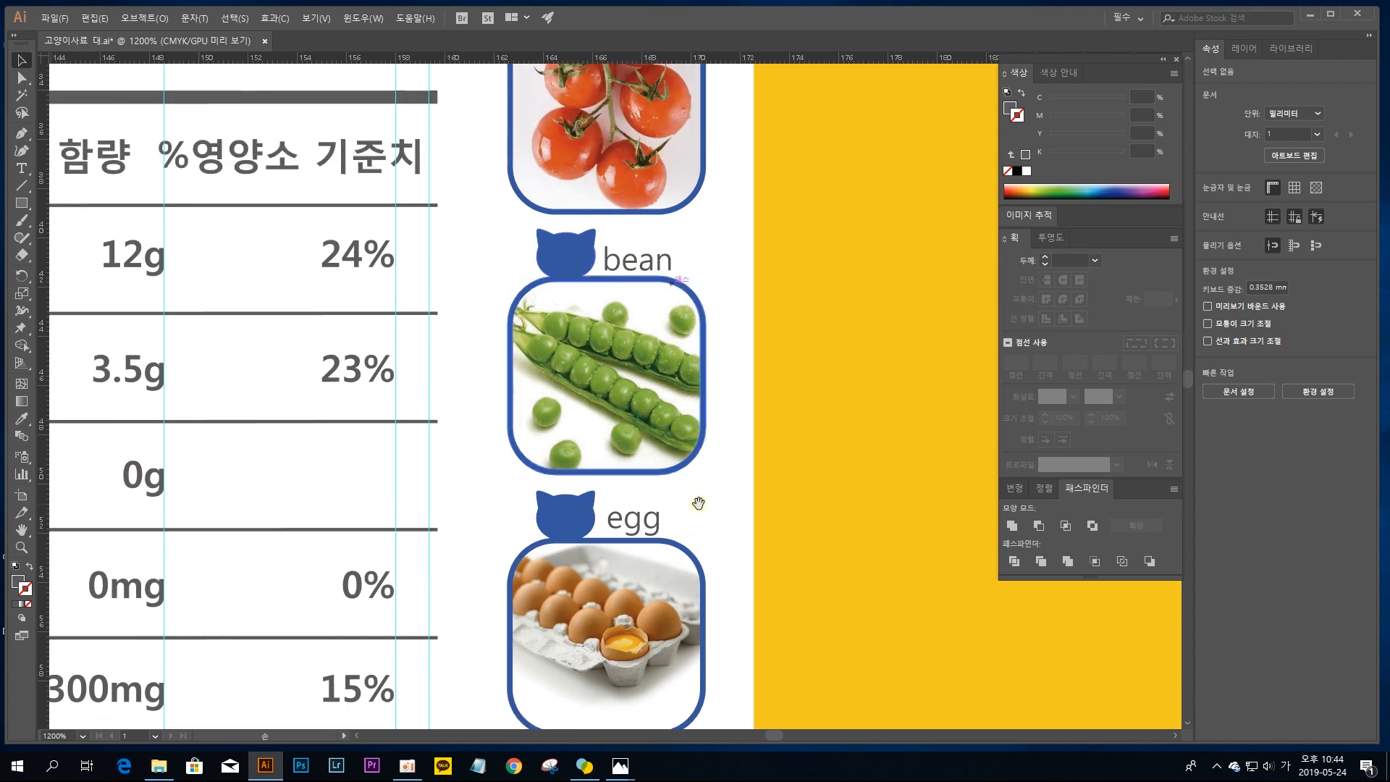
{"action": "left_click_drag", "start_coordinate": [698, 400], "coordinate": [693, 470]}
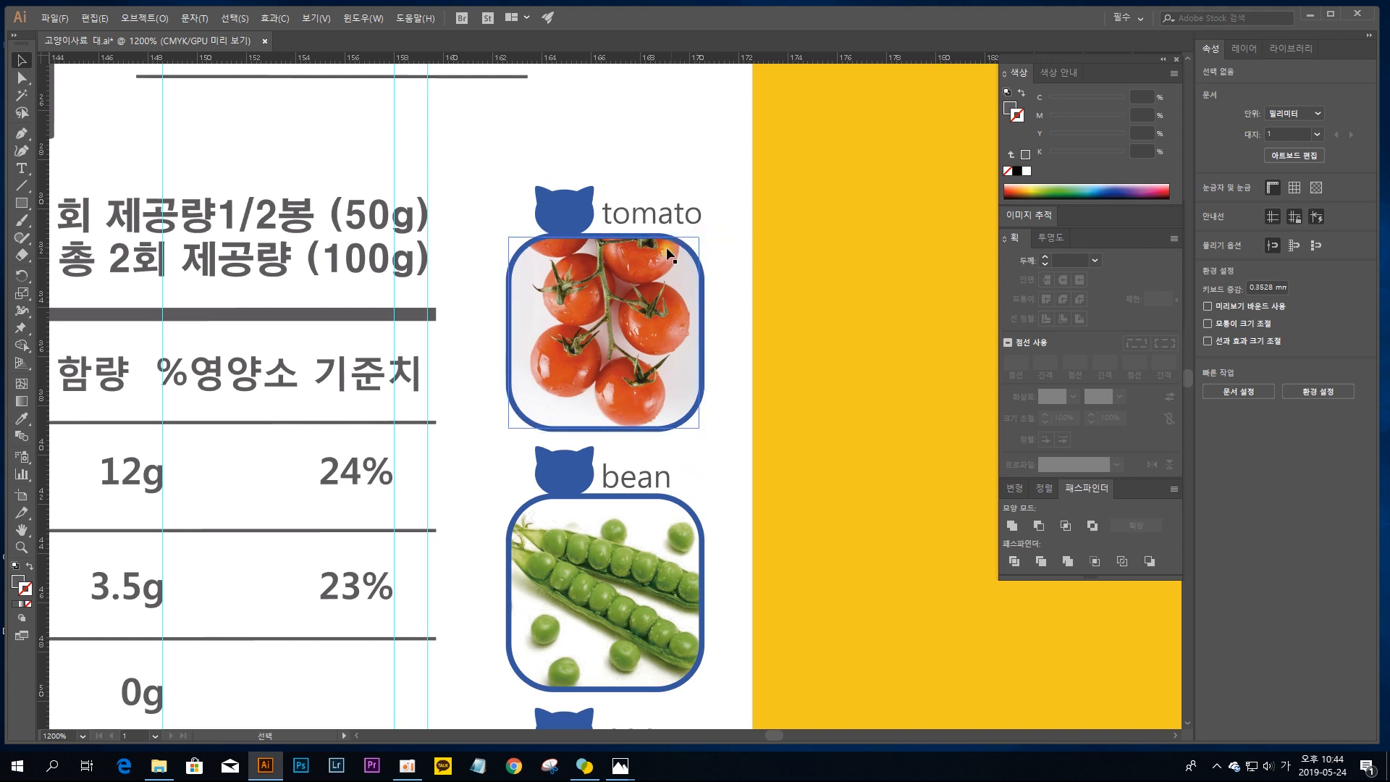
Step: Isolate the egg picture's subgroup inside the ingredient pictures group for editing
{"action": "left_click", "coordinate": [526, 234]}
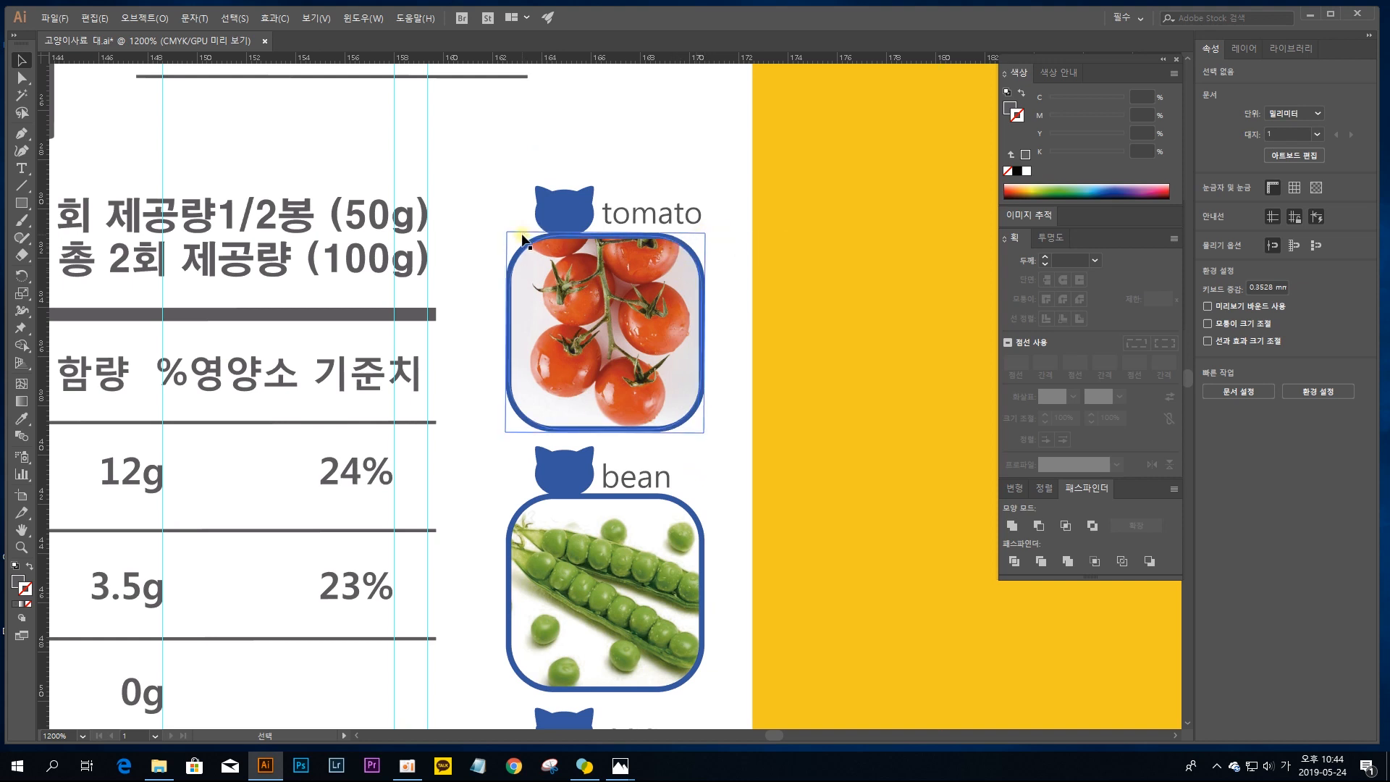
{"action": "left_click", "coordinate": [697, 236]}
{"action": "left_click", "coordinate": [698, 236]}
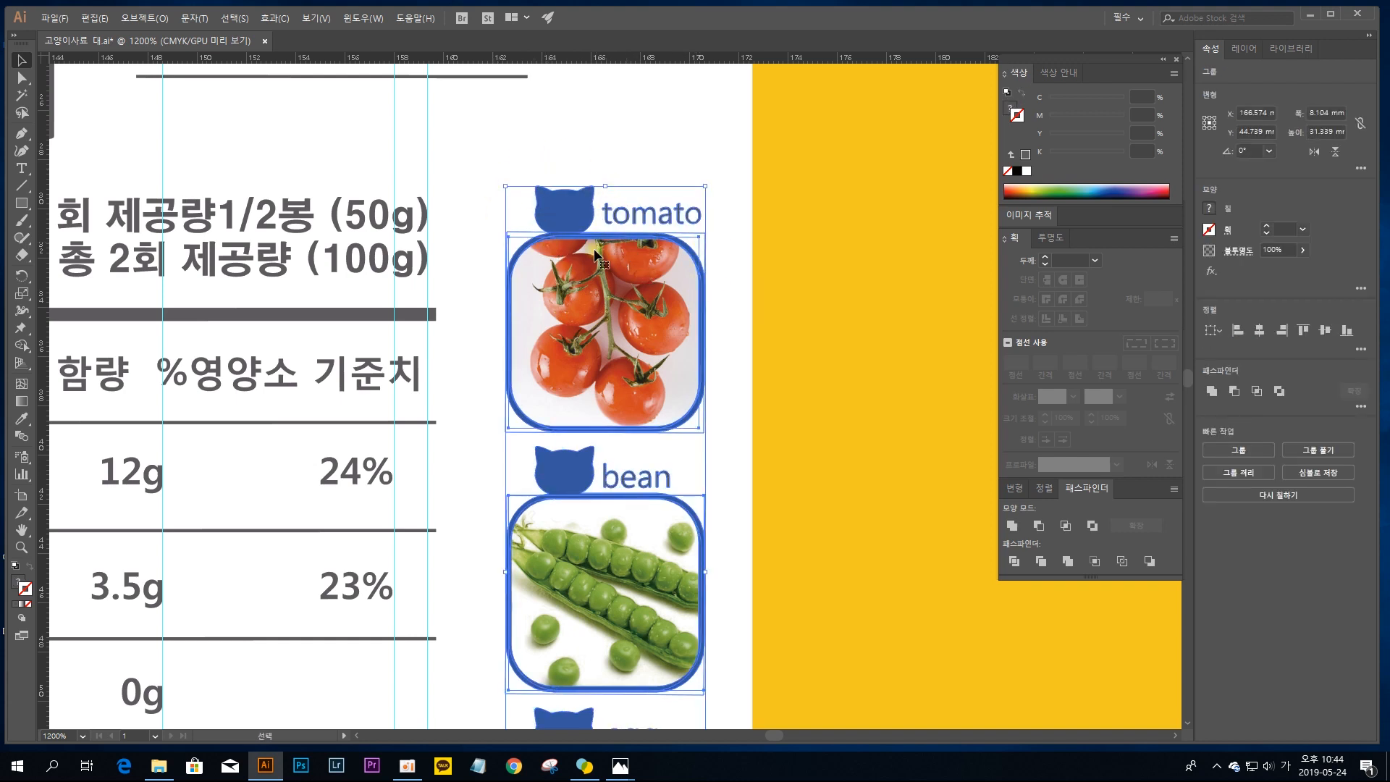
{"action": "key", "text": "space"}
{"action": "left_click_drag", "start_coordinate": [614, 449], "coordinate": [624, 285]}
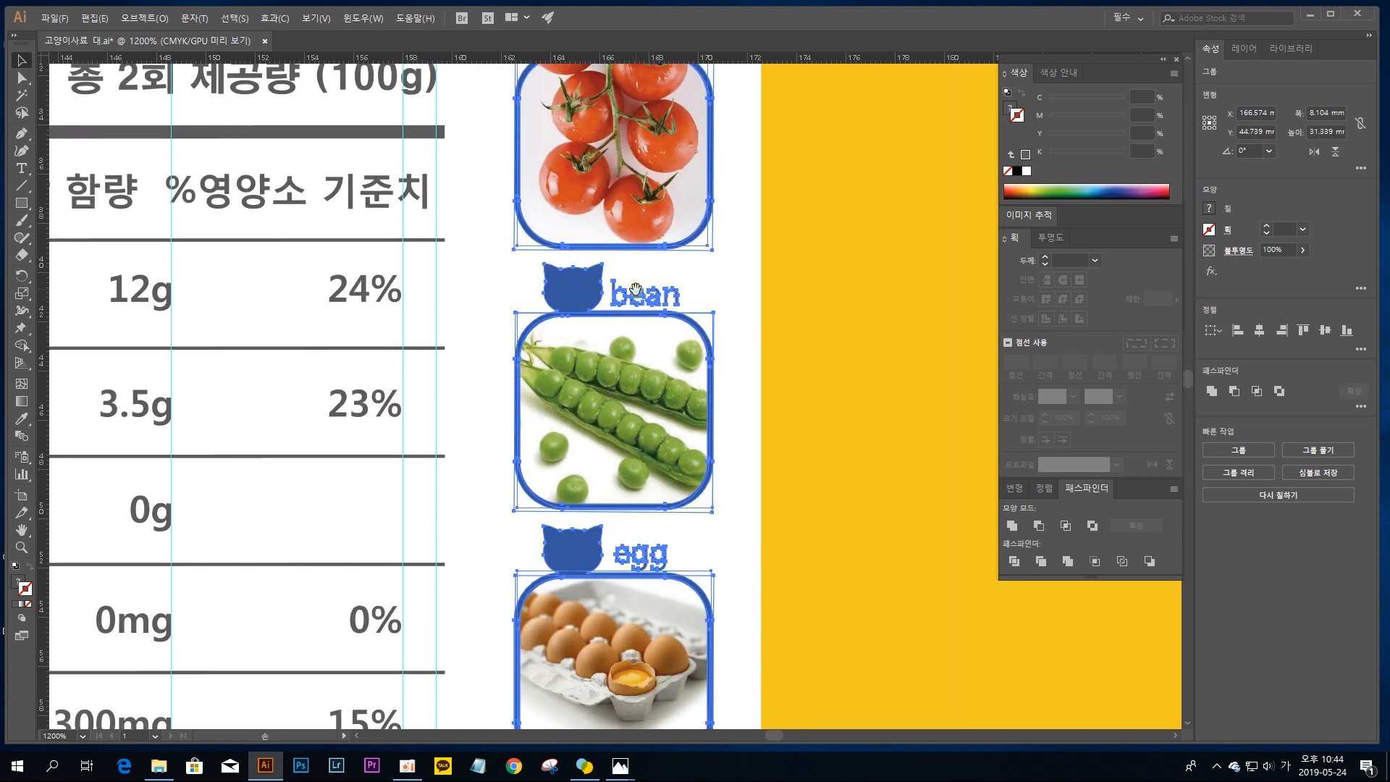
{"action": "key", "text": "space"}
{"action": "left_click_drag", "start_coordinate": [726, 543], "coordinate": [710, 322]}
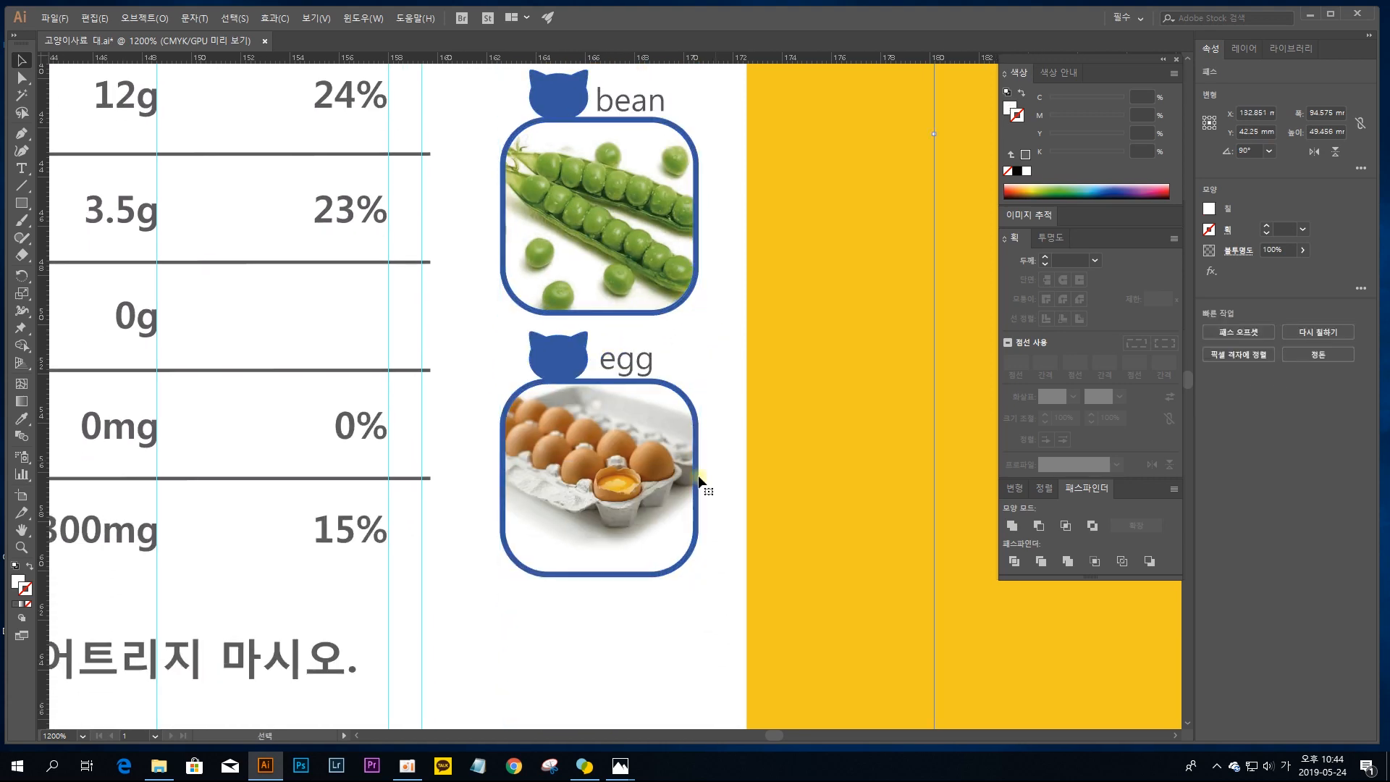
{"action": "double_click", "coordinate": [649, 483]}
{"action": "double_click", "coordinate": [572, 477]}
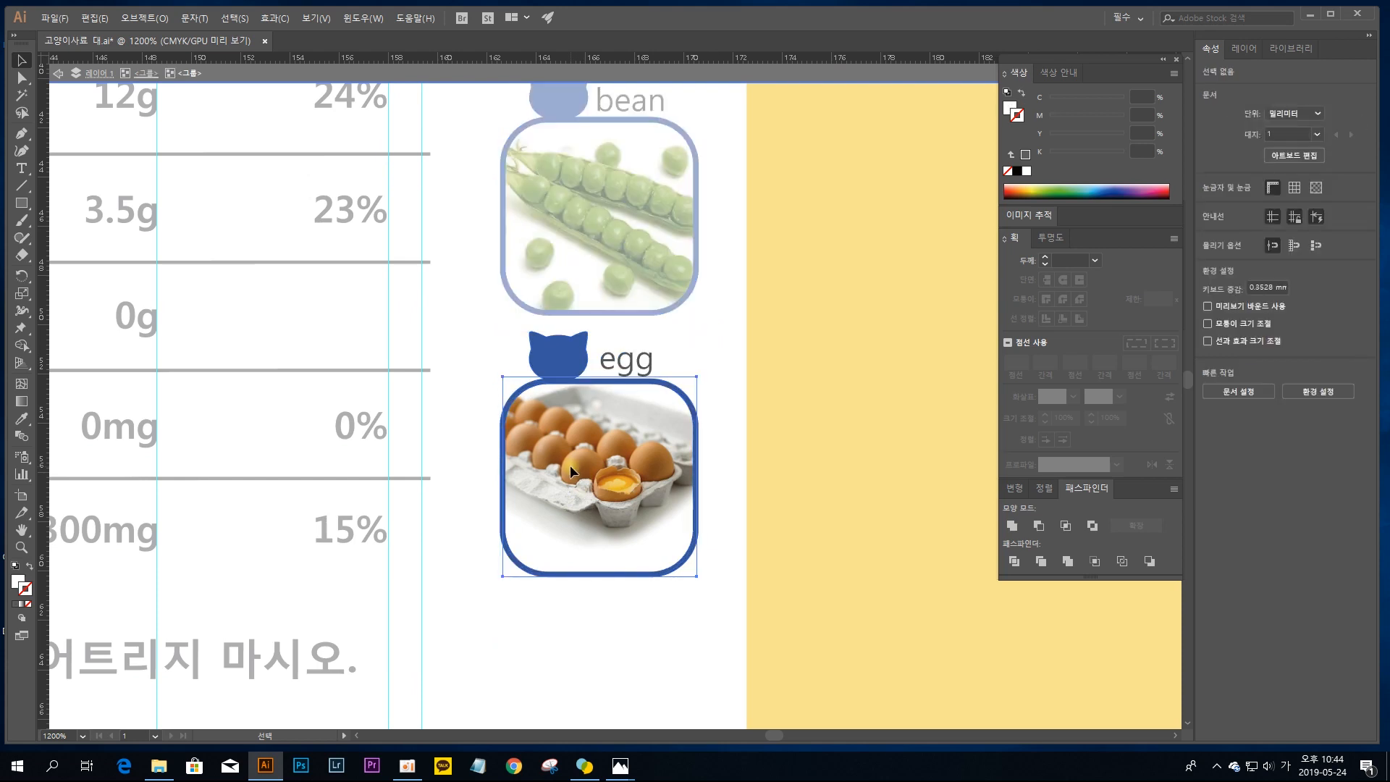
Step: Move the egg photo and the white rounded cover shape aside in turn to inspect the stacked objects, undoing each move
{"action": "left_click_drag", "start_coordinate": [572, 489], "coordinate": [670, 451]}
{"action": "key", "text": "ctrl+z"}
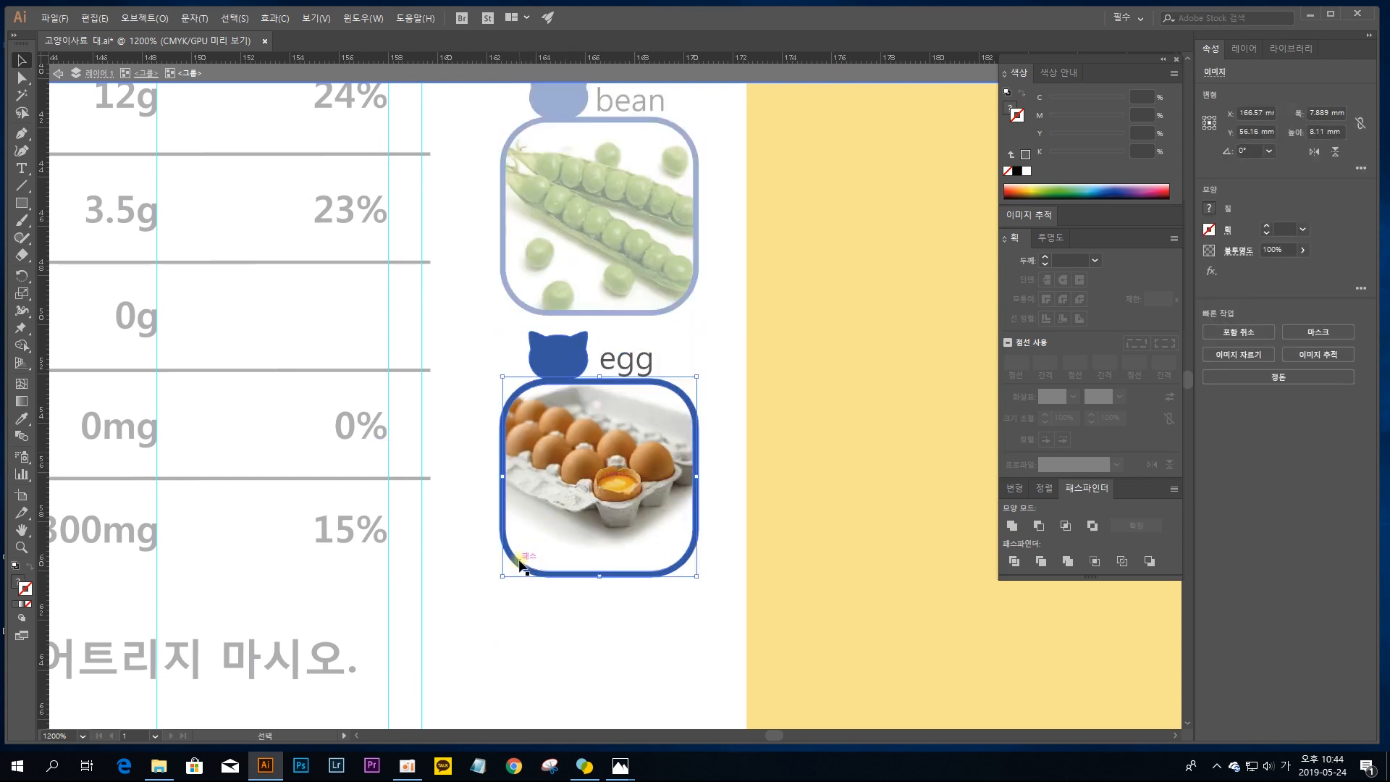
{"action": "left_click_drag", "start_coordinate": [505, 569], "coordinate": [601, 601]}
{"action": "key", "text": "ctrl+z"}
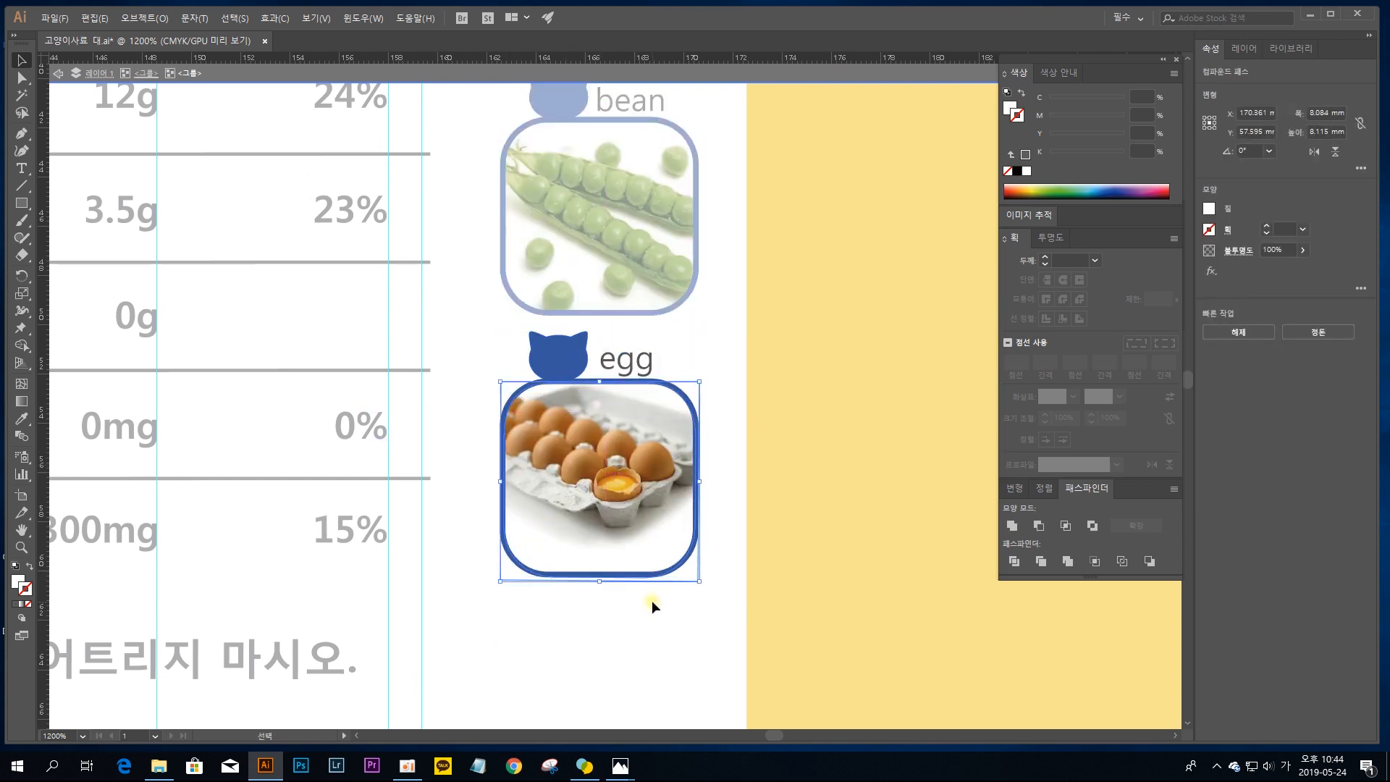
{"action": "key", "text": "ctrl+equal"}
{"action": "key", "text": "ctrl+equal"}
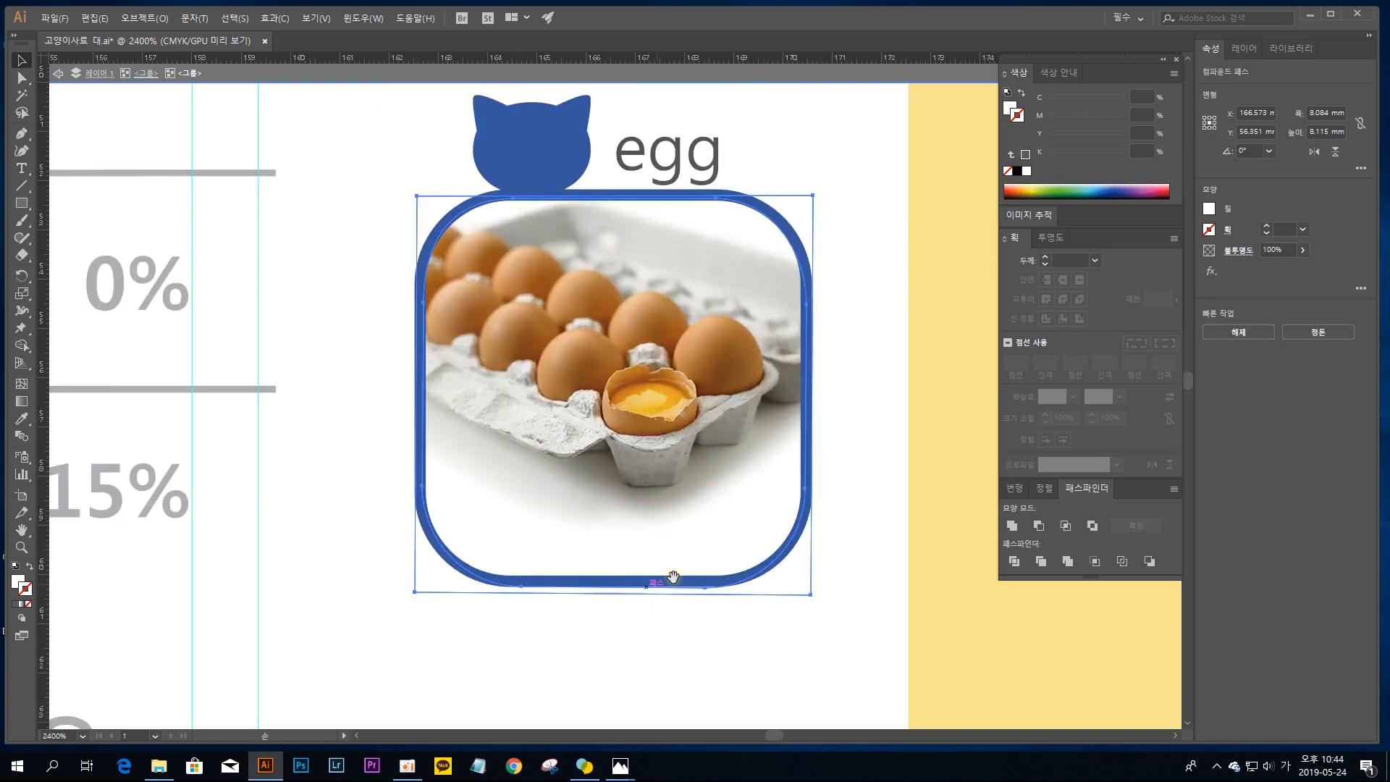
{"action": "left_click_drag", "start_coordinate": [734, 537], "coordinate": [639, 579]}
{"action": "left_click_drag", "start_coordinate": [665, 632], "coordinate": [909, 567]}
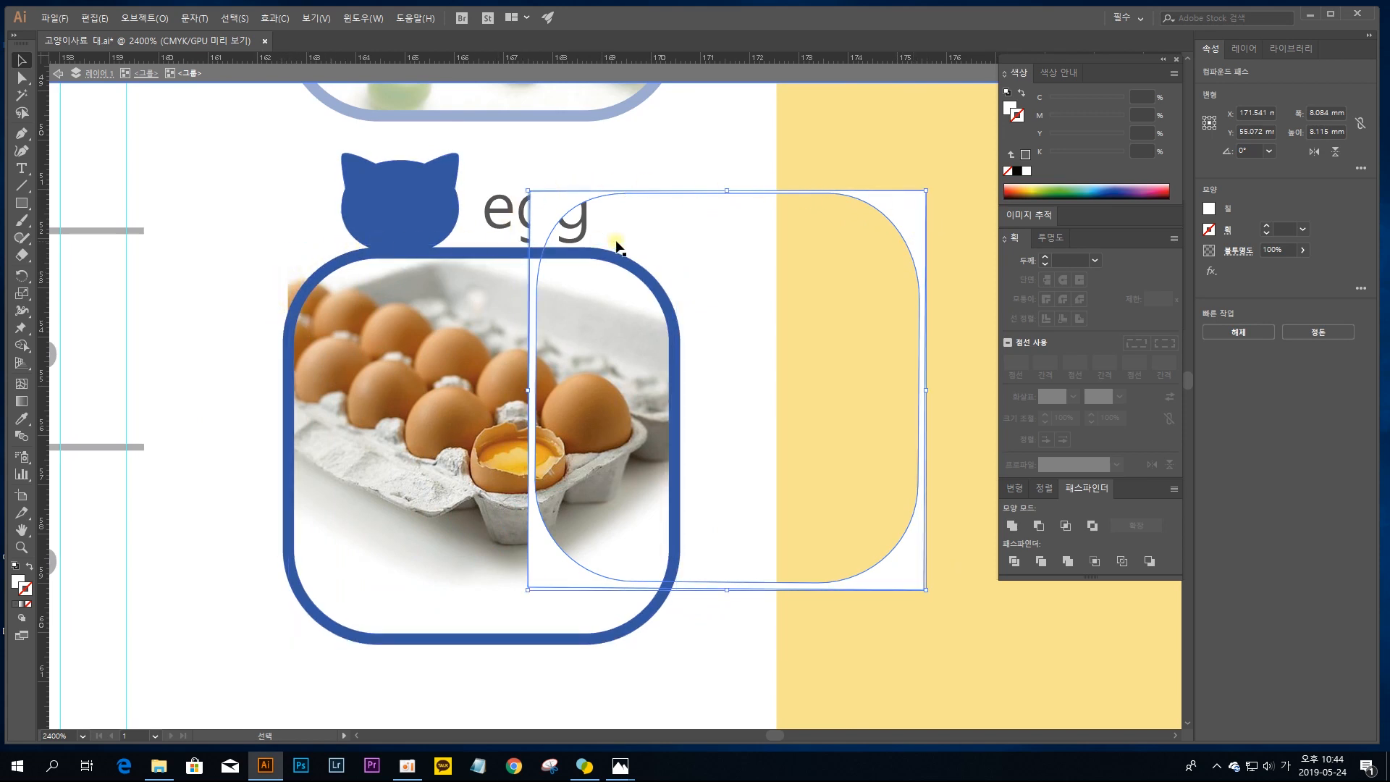
{"action": "key", "text": "ctrl+z"}
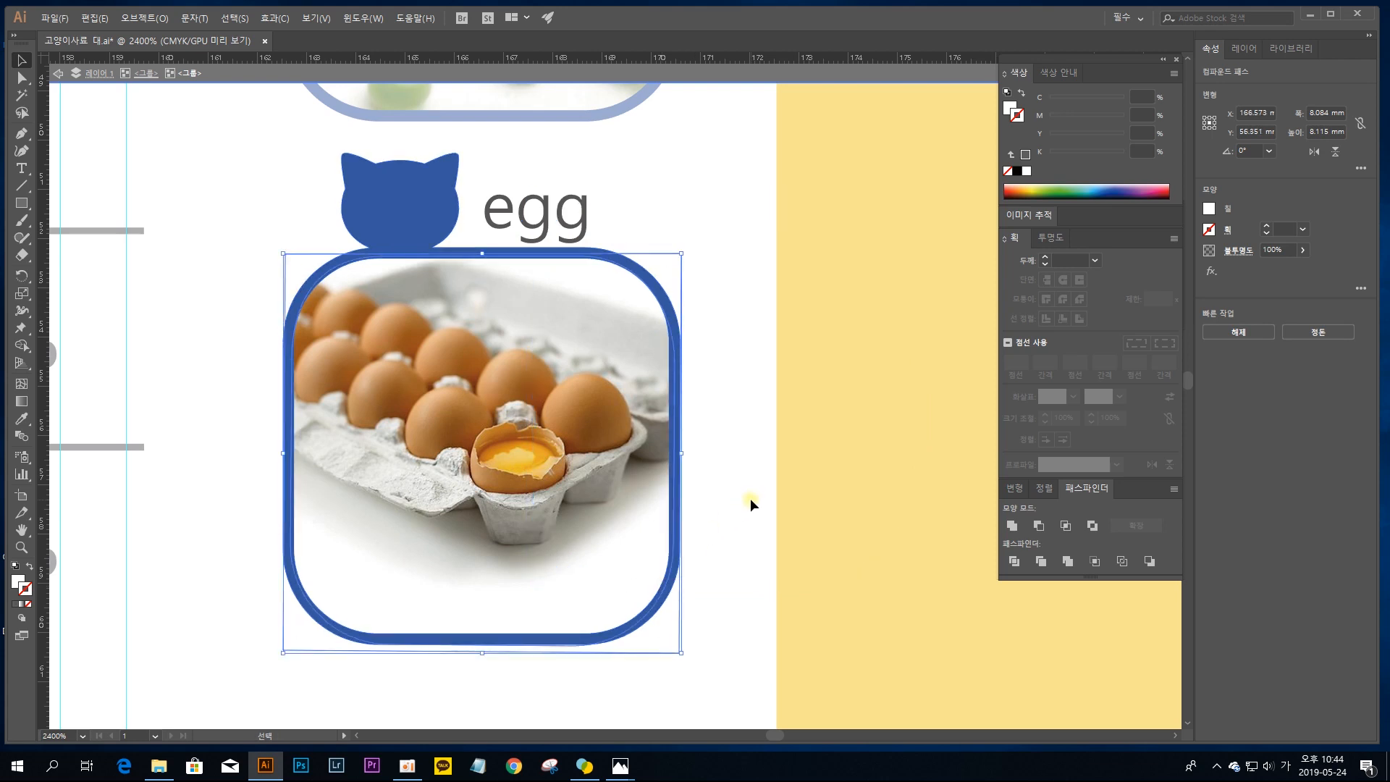
{"action": "left_click_drag", "start_coordinate": [572, 420], "coordinate": [650, 316]}
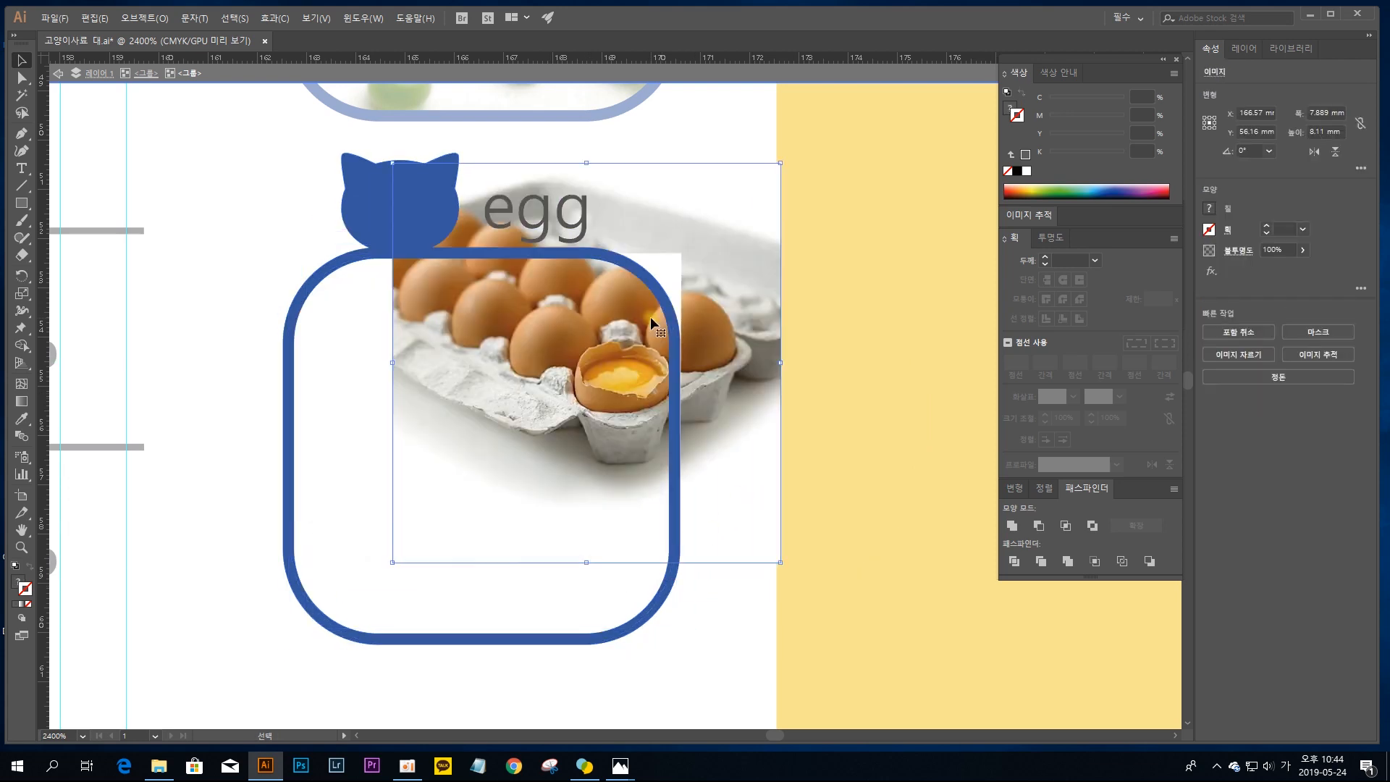
{"action": "key", "text": "ctrl+z"}
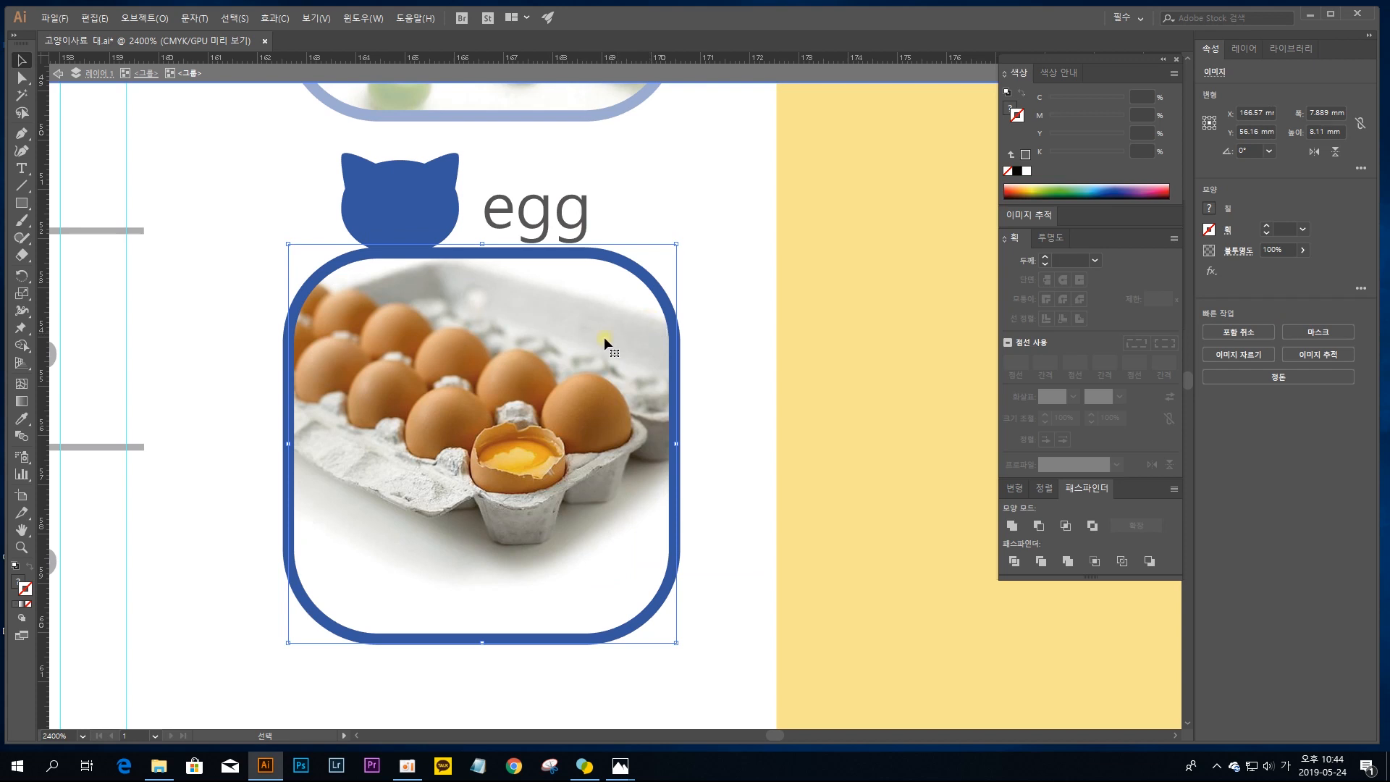
Step: Draw a rounded rectangle about 7.84 by 8.01 mm over the egg photo, with its corner radius reduced to follow the blue frame
{"action": "left_click_drag", "start_coordinate": [22, 202], "coordinate": [98, 219]}
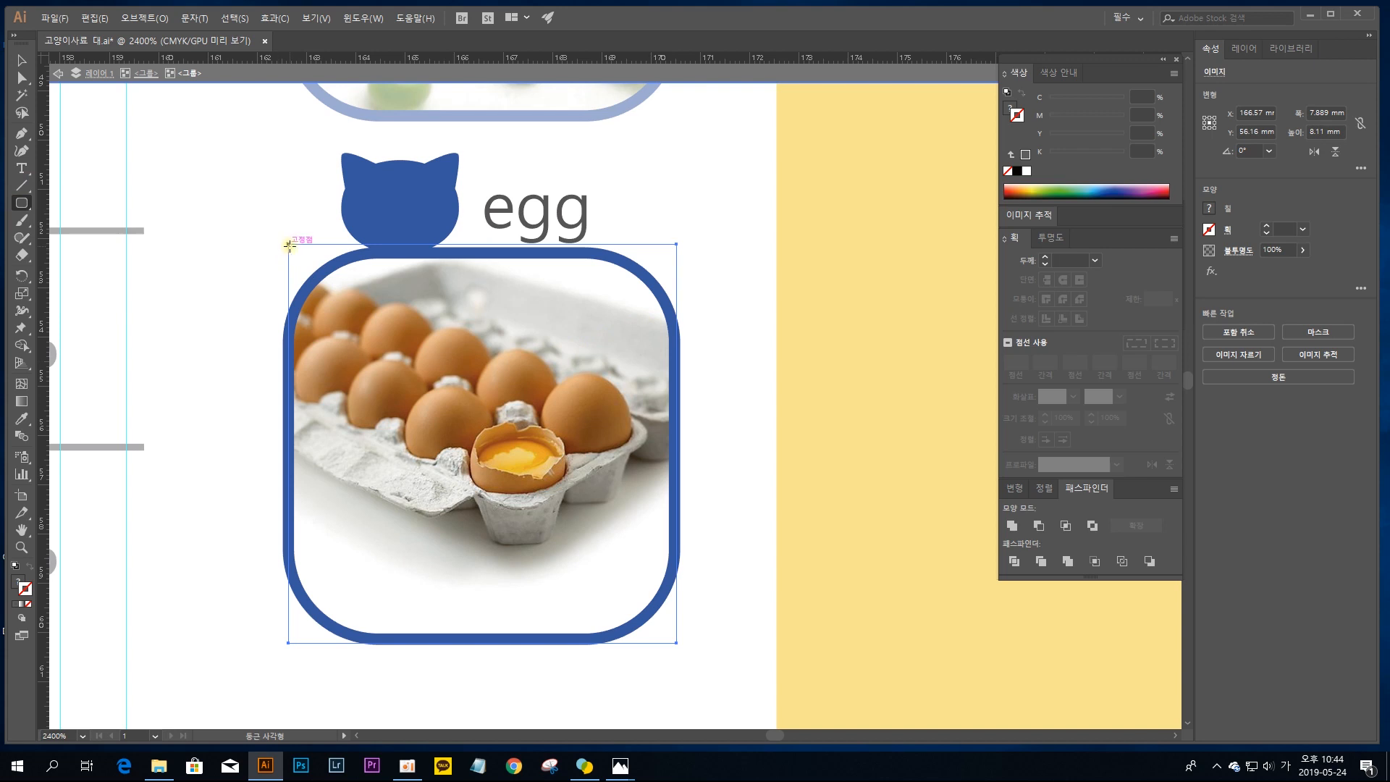
{"action": "left_click_drag", "start_coordinate": [297, 253], "coordinate": [673, 638]}
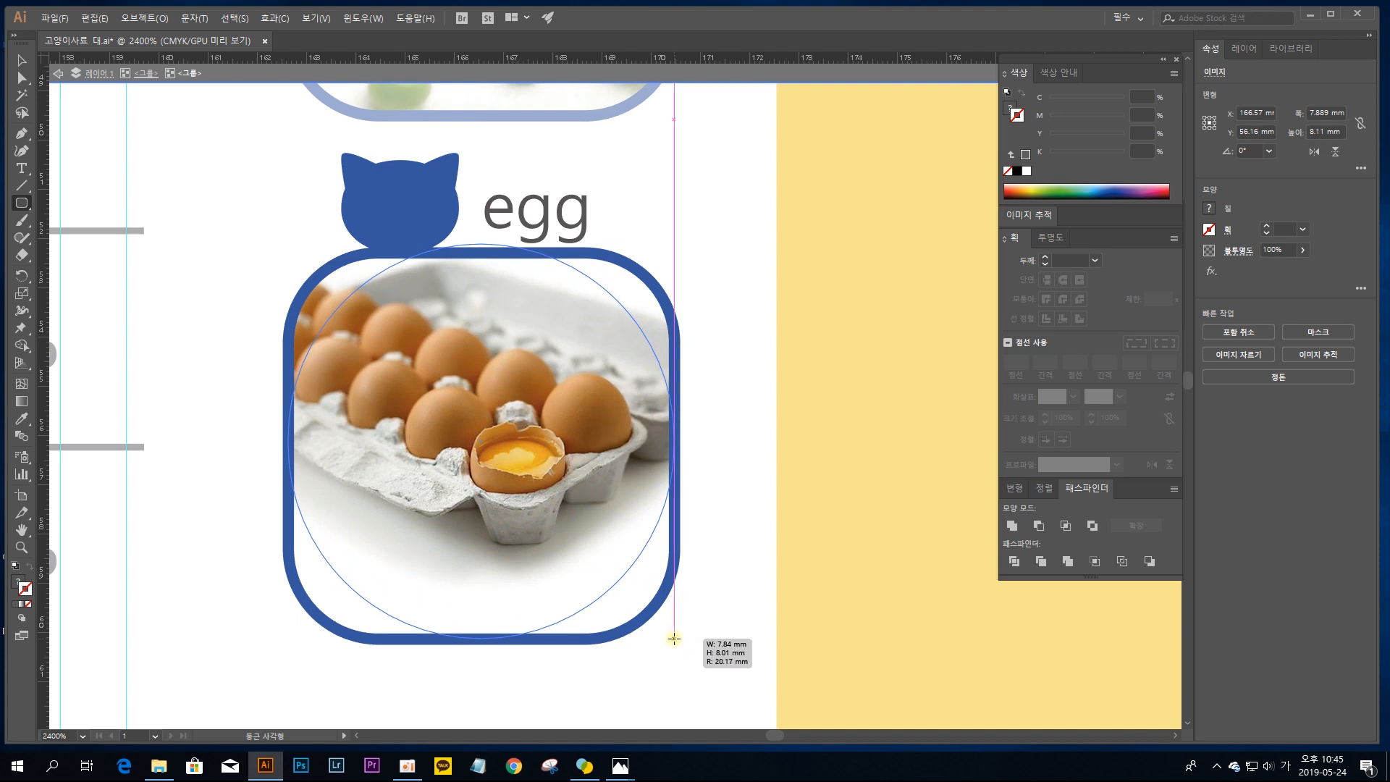
{"action": "key", "text": "Down"}
{"action": "key", "text": "Down"}
{"action": "key", "text": "Down"}
{"action": "key", "text": "Down"}
{"action": "key", "text": "Down"}
{"action": "key", "text": "Down"}
{"action": "left_click_drag", "start_coordinate": [674, 638], "coordinate": [674, 642]}
Step: Bring the egg photo forward beneath the new rounded rectangle and make a clipping mask from the two objects
{"action": "left_click", "coordinate": [20, 62]}
{"action": "left_click", "coordinate": [320, 250]}
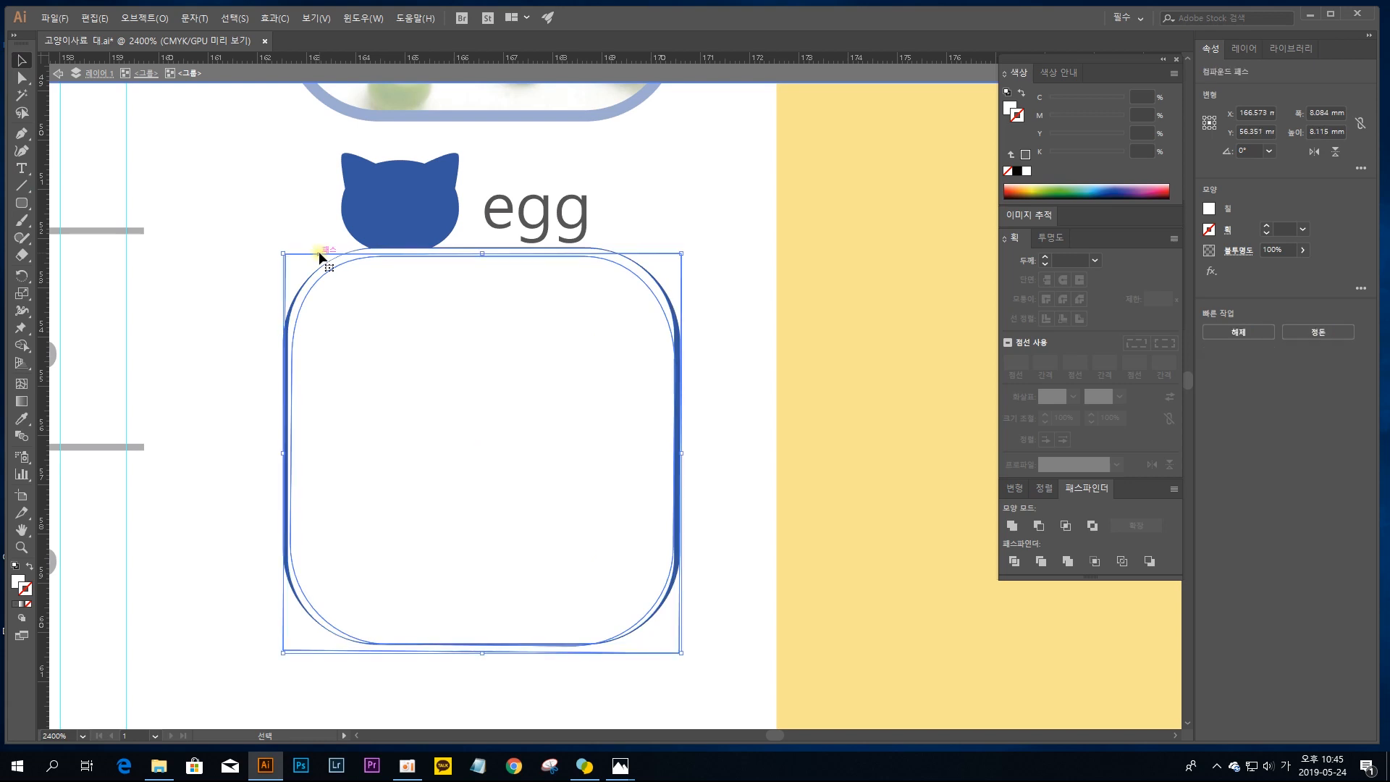
{"action": "left_click", "coordinate": [319, 250]}
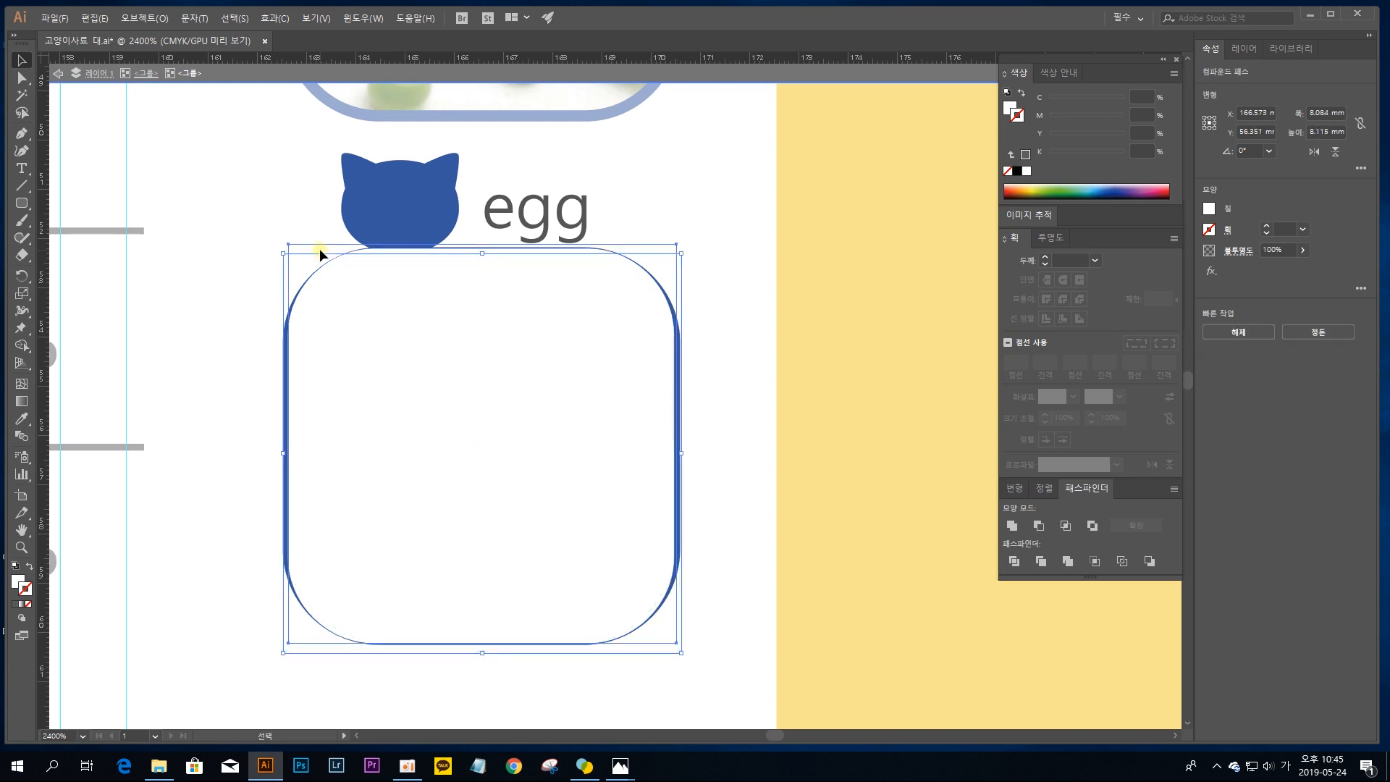
{"action": "left_click", "coordinate": [390, 330], "text": "shift"}
{"action": "left_click", "coordinate": [679, 189]}
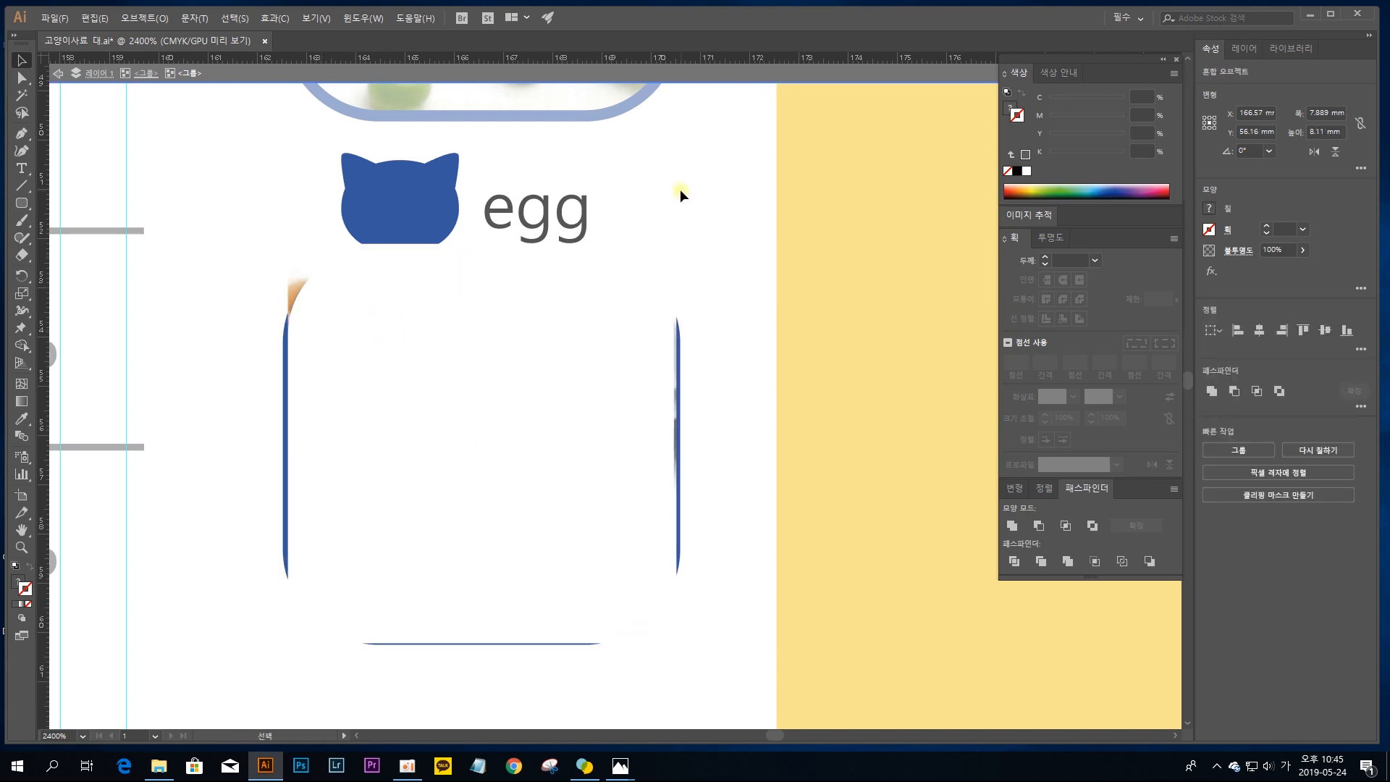
{"action": "left_click", "coordinate": [654, 255]}
{"action": "left_click", "coordinate": [555, 348], "text": "shift"}
{"action": "key", "text": "ctrl+7"}
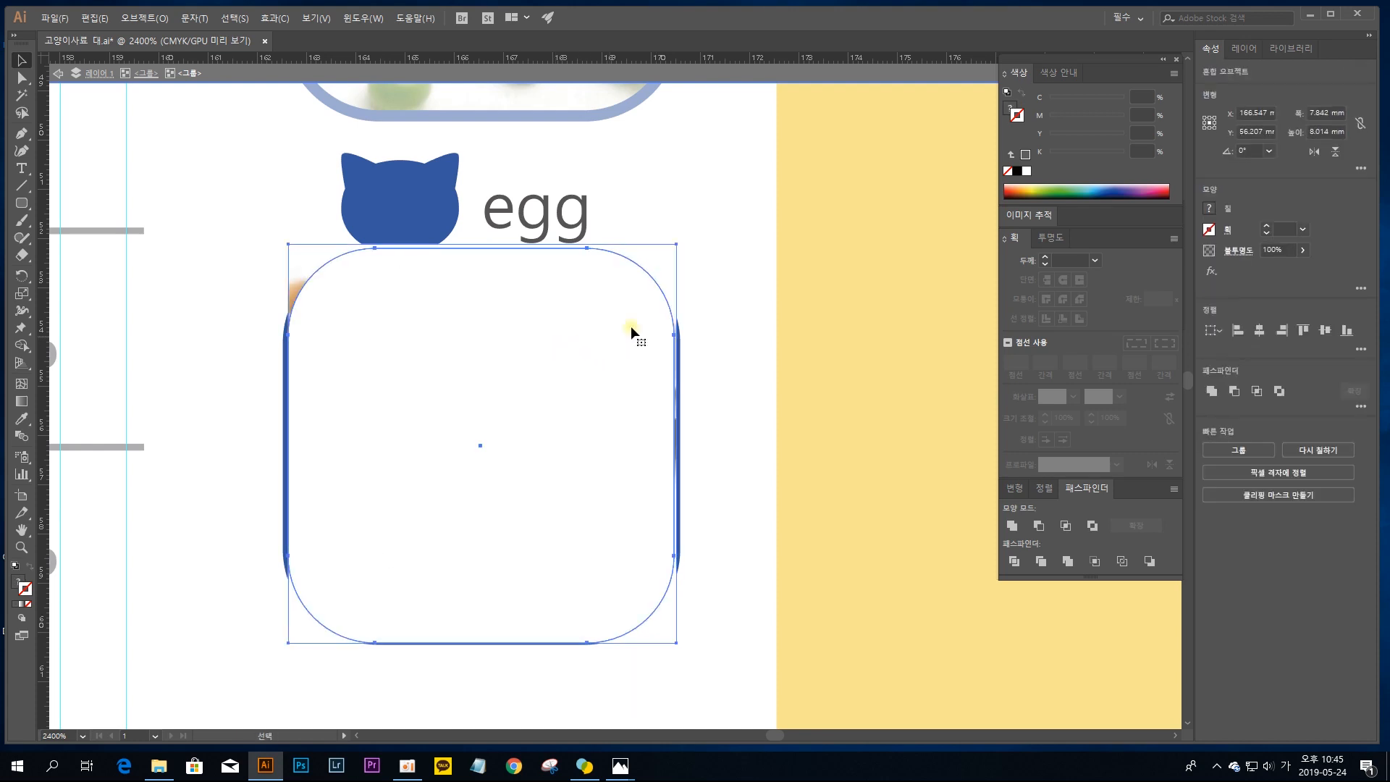
{"action": "left_click", "coordinate": [700, 255]}
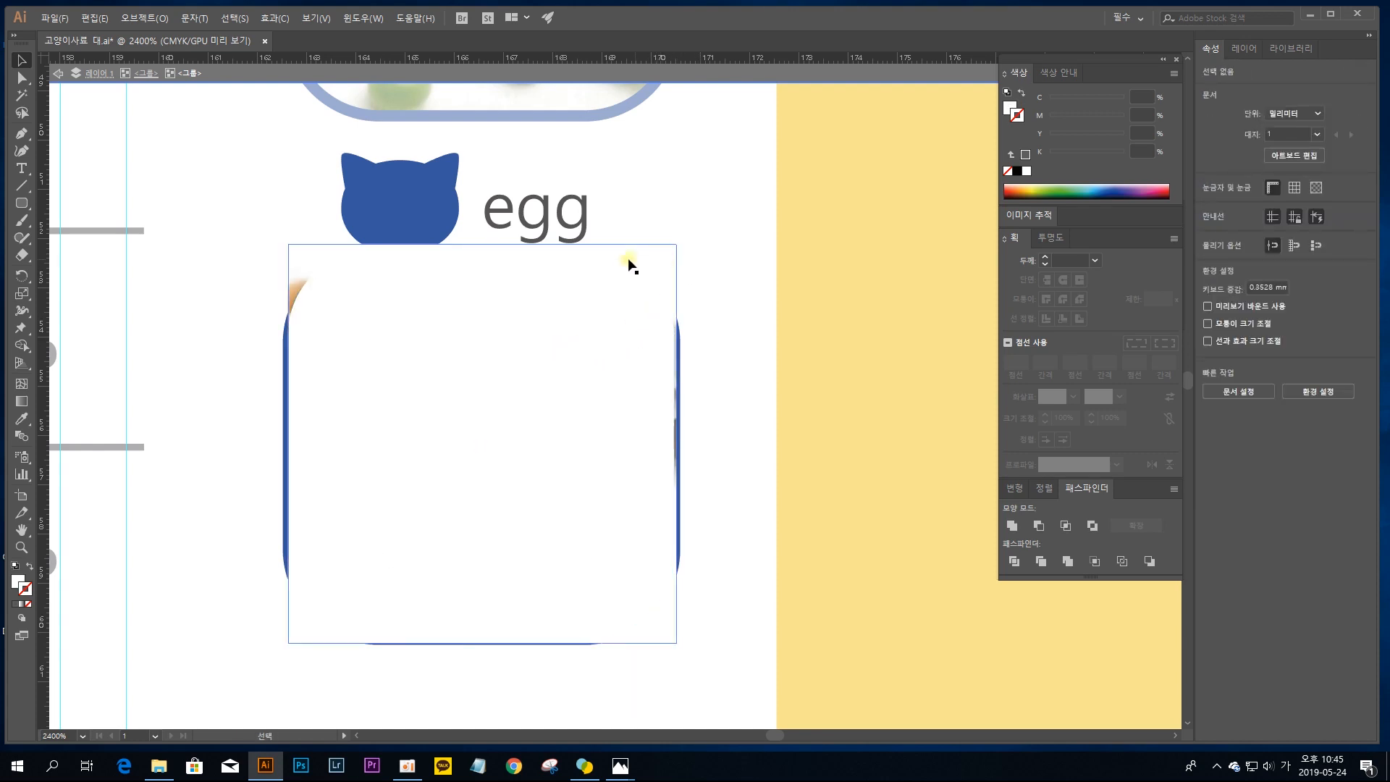
{"action": "left_click", "coordinate": [299, 267]}
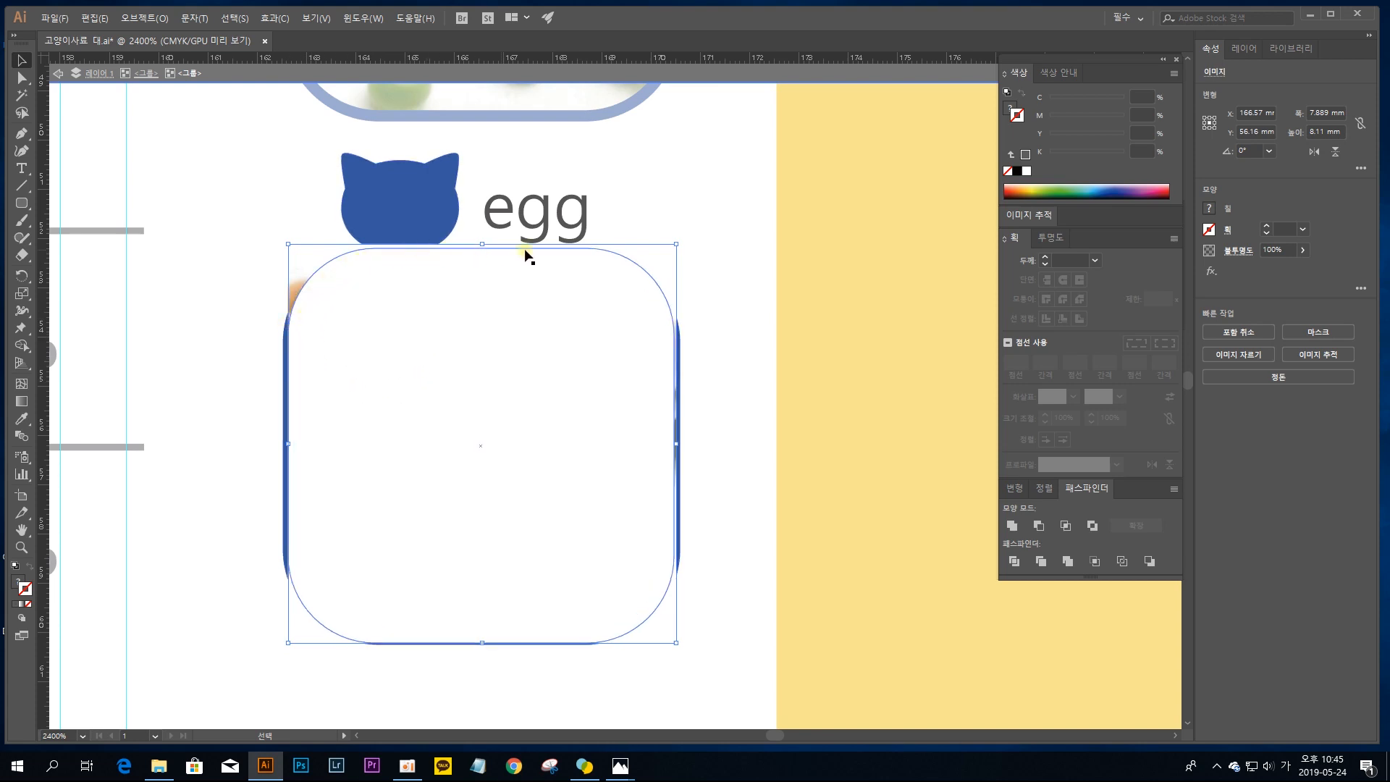
{"action": "left_click", "coordinate": [501, 400], "text": "shift"}
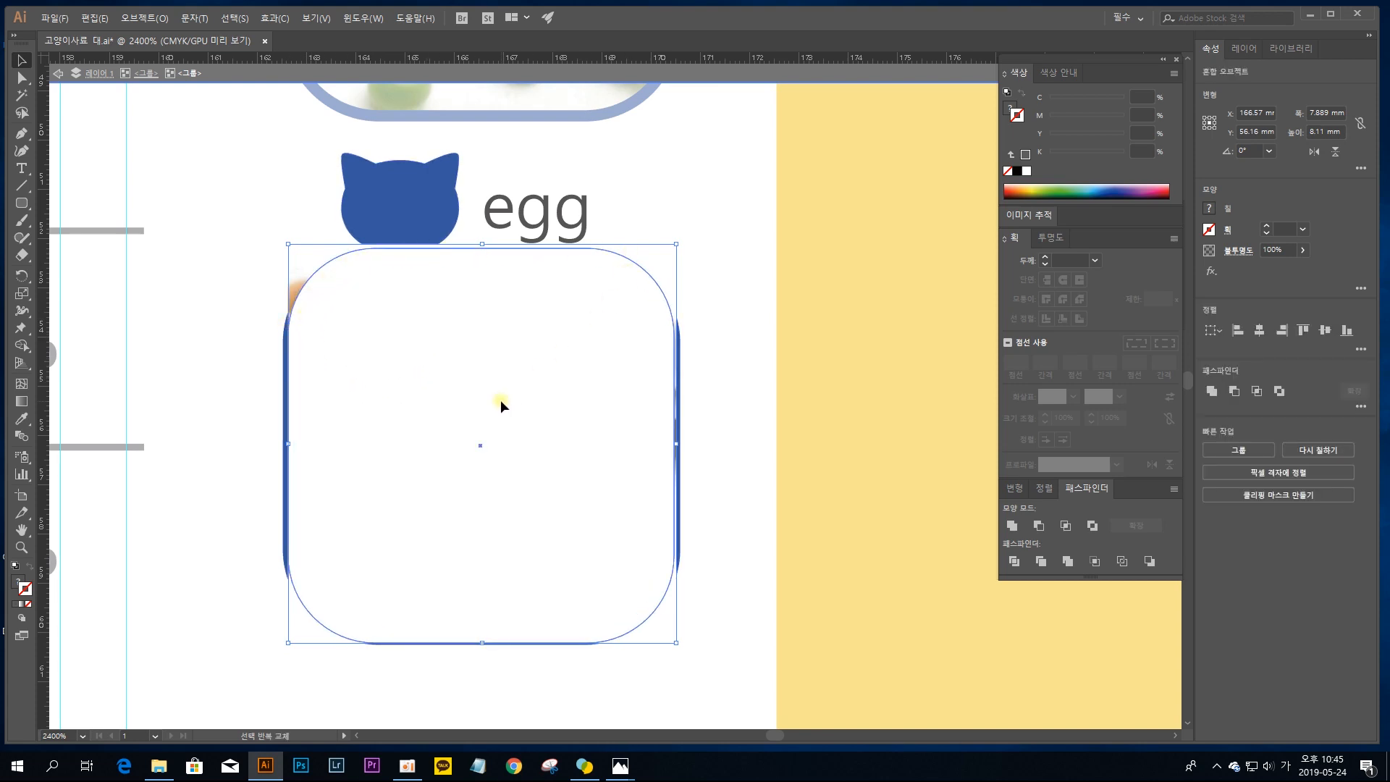
{"action": "key", "text": "ctrl+7"}
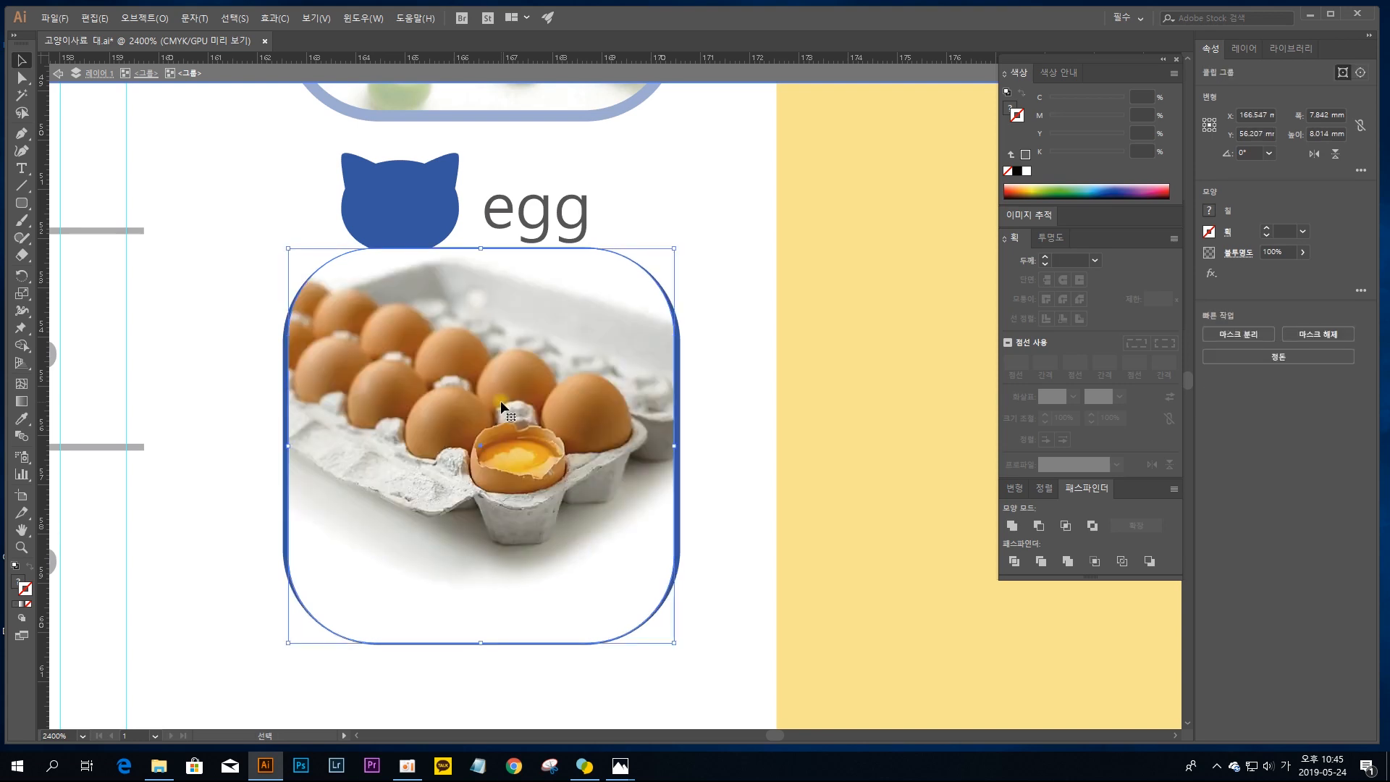
Step: Move the clipped egg photo aside and delete the old white cover shape from the frame
{"action": "left_click_drag", "start_coordinate": [418, 455], "coordinate": [686, 384]}
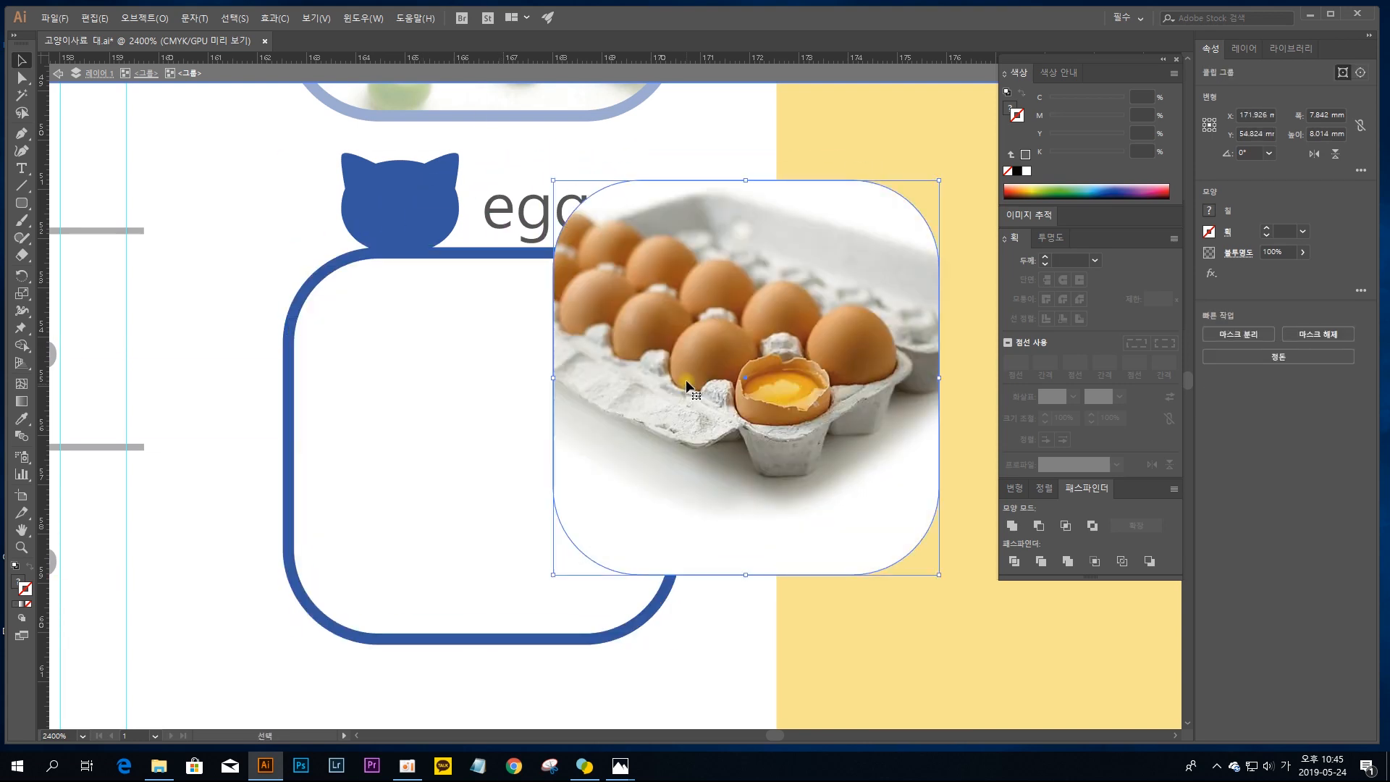
{"action": "left_click_drag", "start_coordinate": [754, 305], "coordinate": [348, 323]}
{"action": "left_click", "coordinate": [654, 257]}
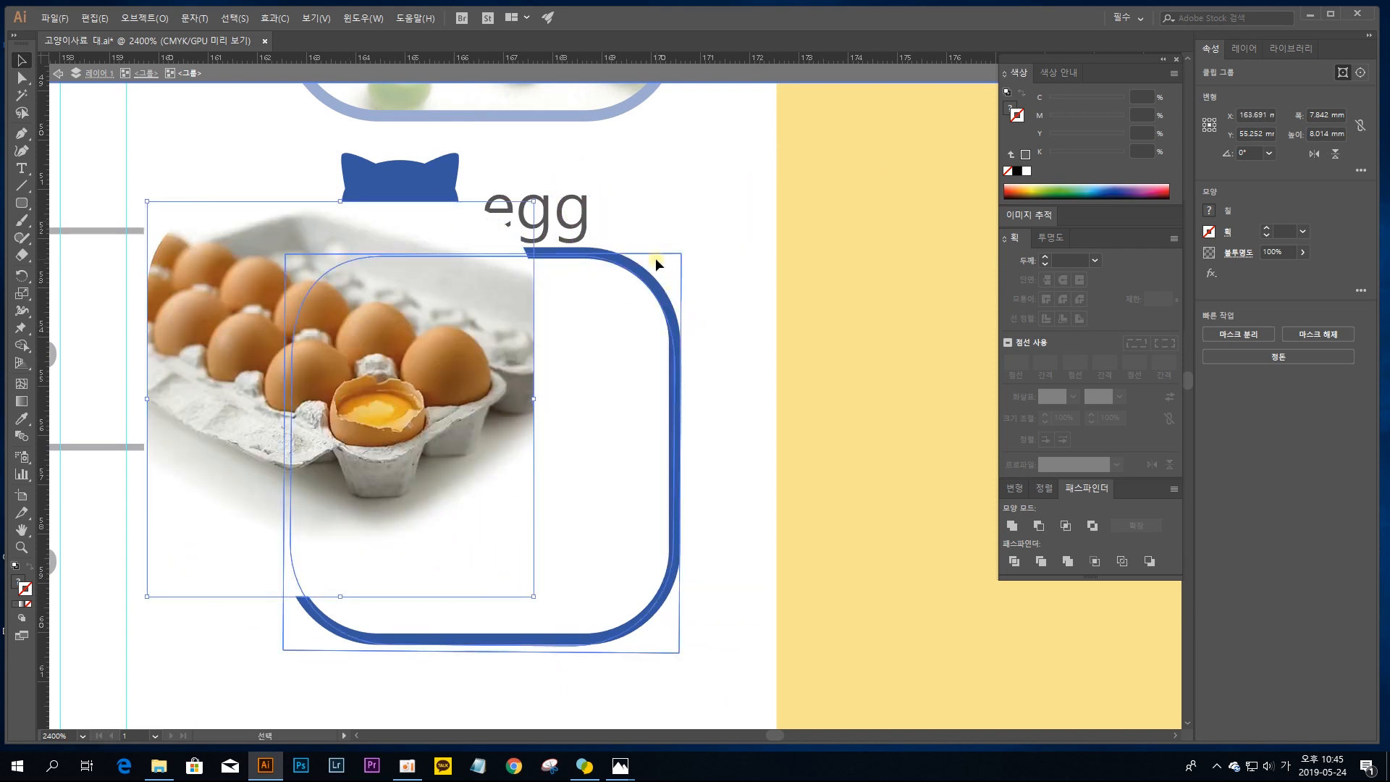
{"action": "left_click_drag", "start_coordinate": [671, 262], "coordinate": [908, 188]}
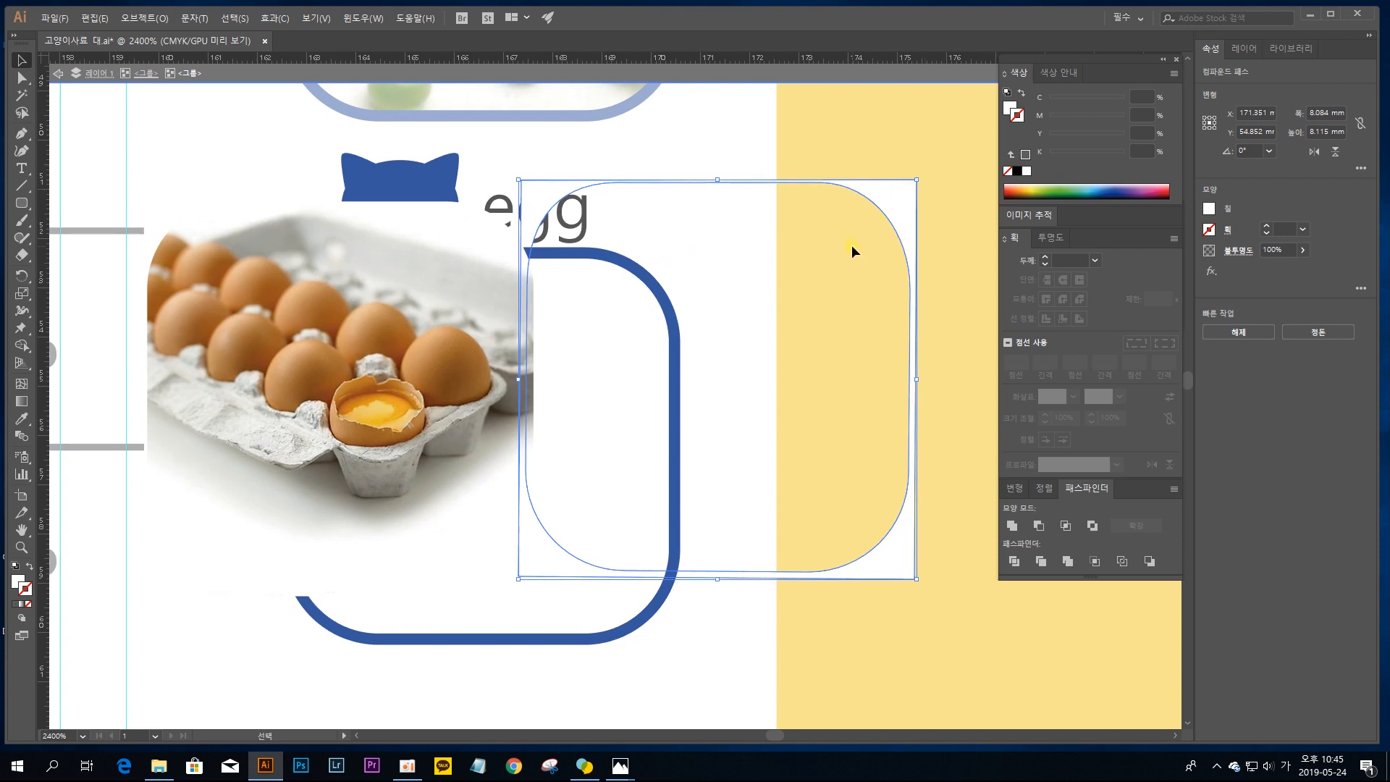
{"action": "key", "text": "Delete"}
Step: Place the clipped egg photo back inside its blue frame, stacked behind the frame, and deselect it
{"action": "left_click_drag", "start_coordinate": [371, 280], "coordinate": [459, 320]}
{"action": "key", "text": "a"}
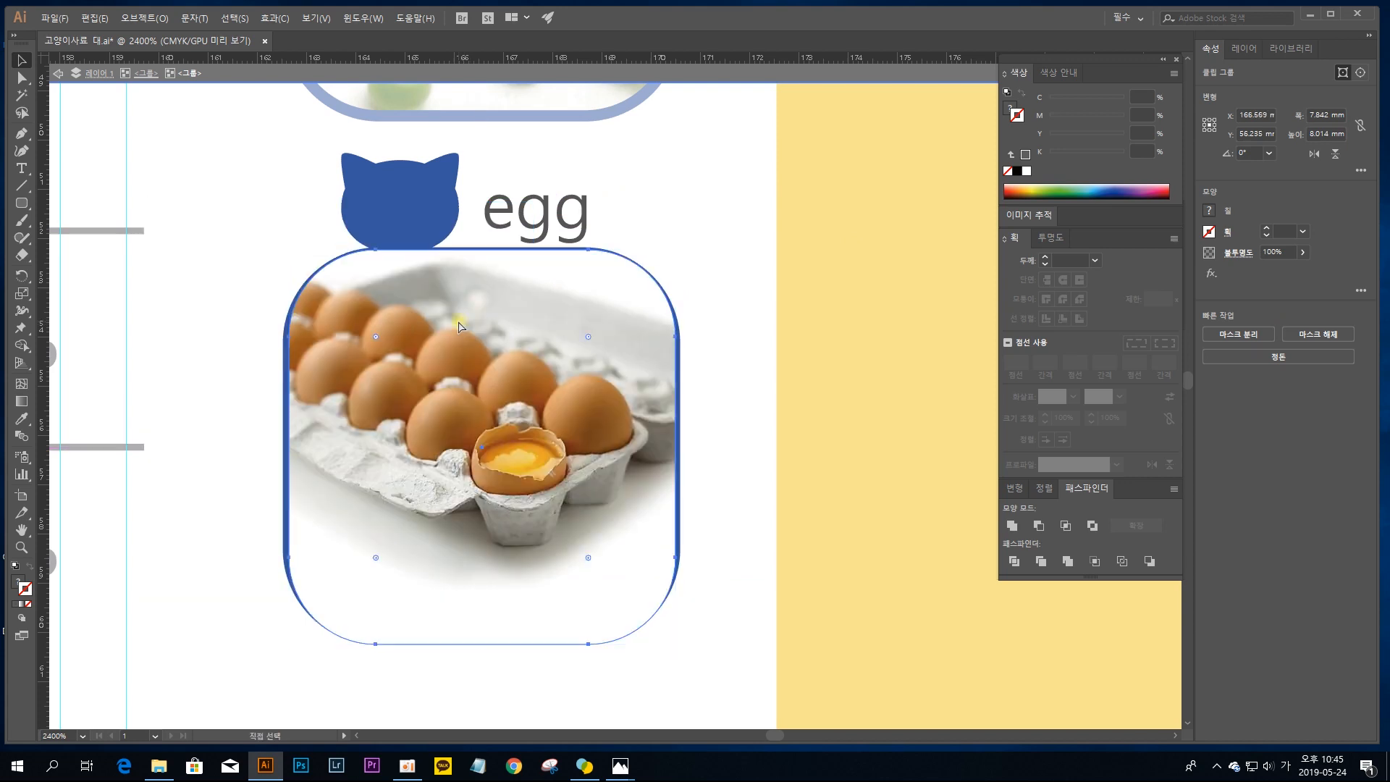
{"action": "key", "text": "v"}
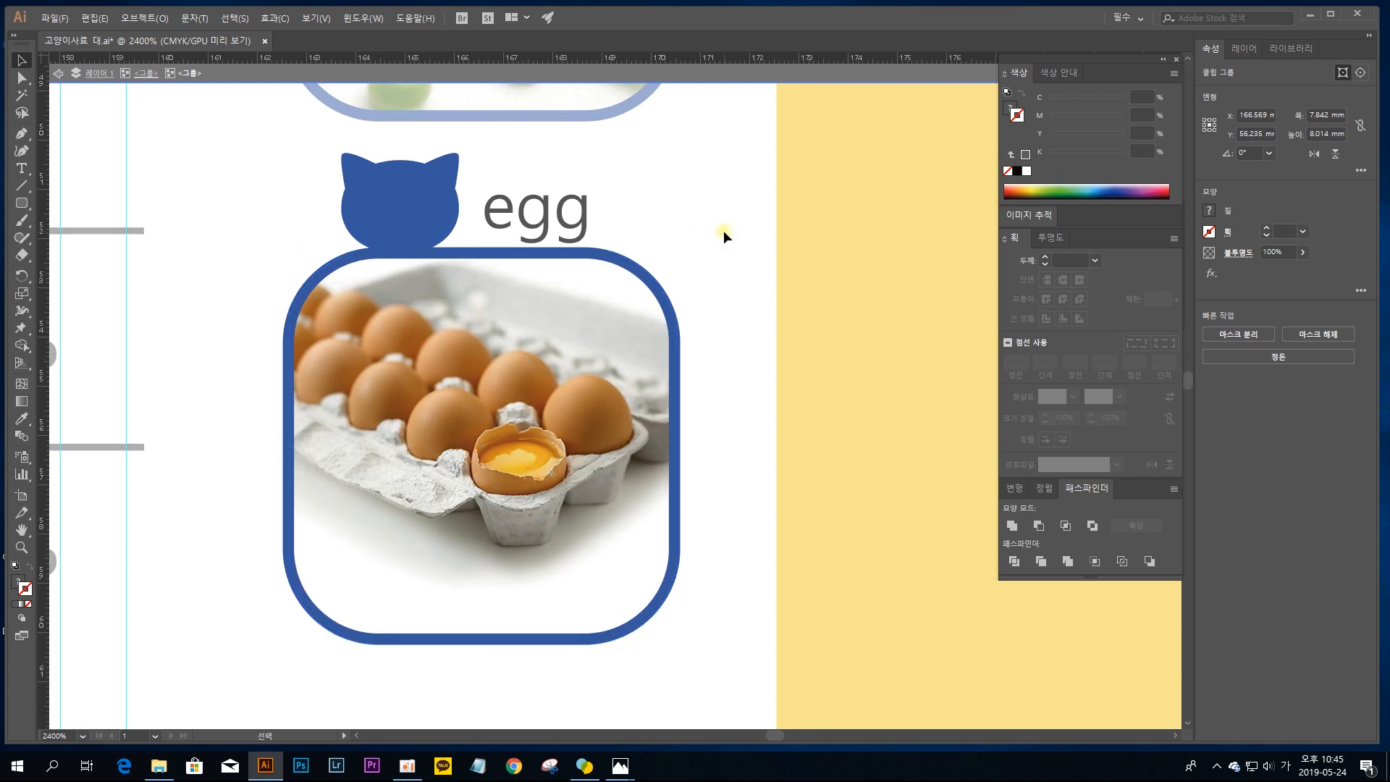
{"action": "left_click", "coordinate": [723, 230]}
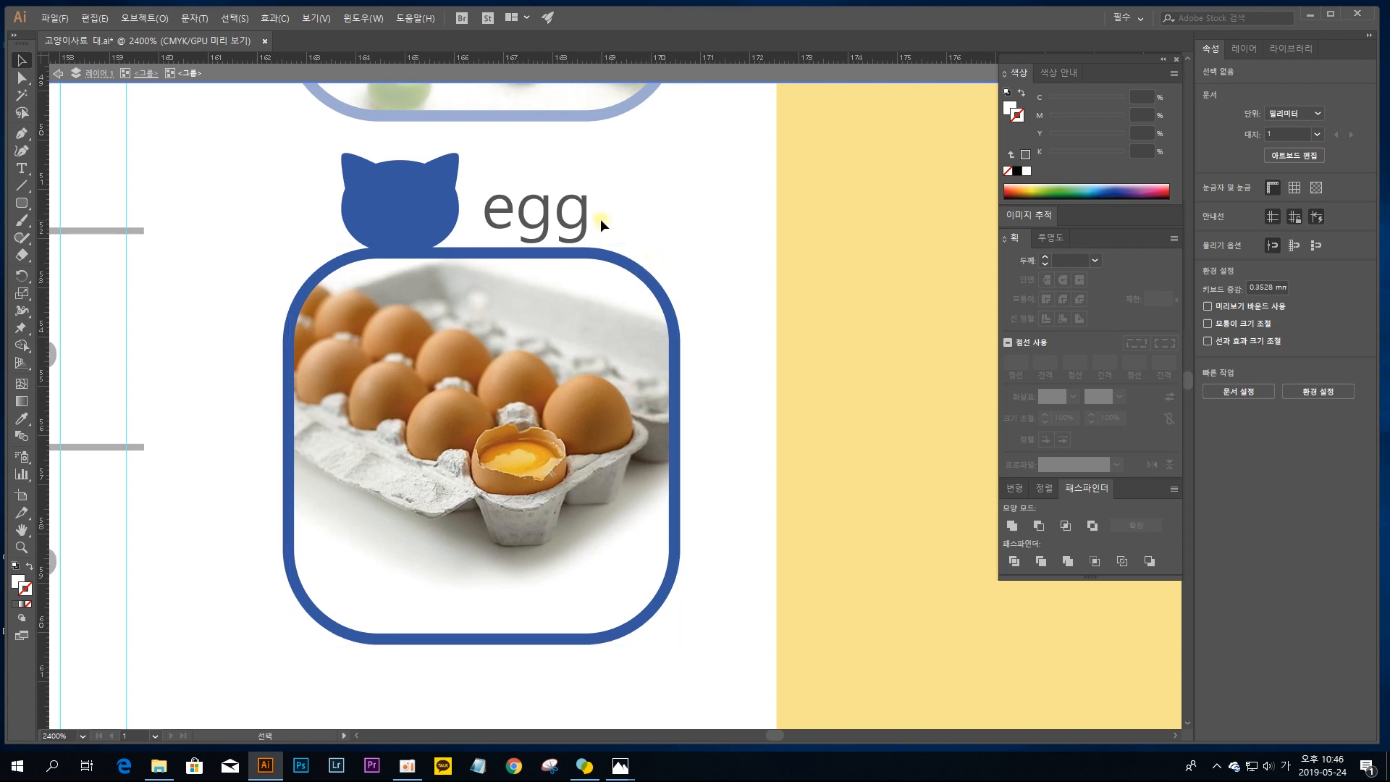
Step: Leave isolation mode for the egg picture and go to the tomato picture
{"action": "double_click", "coordinate": [618, 184]}
{"action": "key", "text": "space"}
{"action": "left_click_drag", "start_coordinate": [602, 174], "coordinate": [627, 529]}
{"action": "left_click_drag", "start_coordinate": [608, 325], "coordinate": [616, 477]}
{"action": "left_click_drag", "start_coordinate": [579, 278], "coordinate": [590, 417]}
{"action": "left_click_drag", "start_coordinate": [569, 203], "coordinate": [578, 413]}
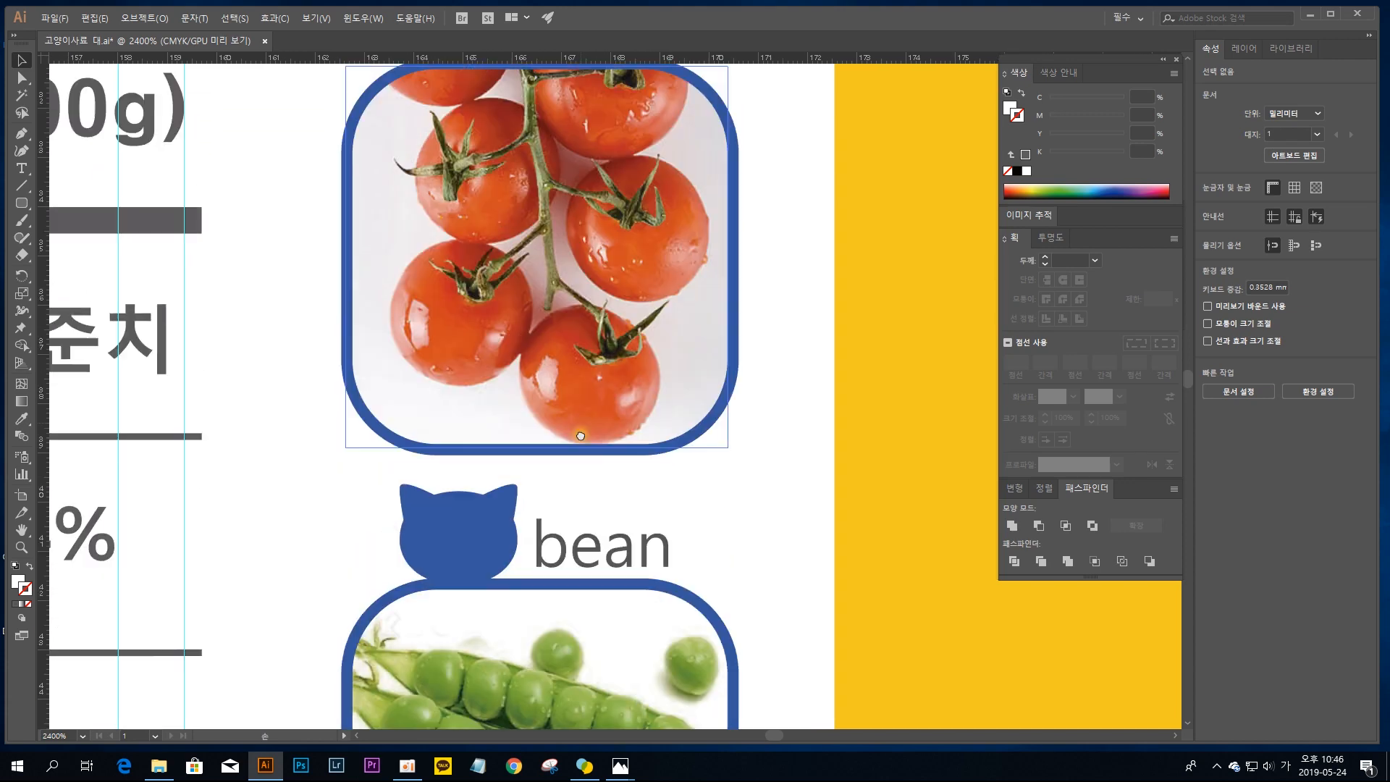
Step: Isolate the tomato picture's subgroup and move its white cover shape aside to inspect the photo's edges, putting it back over the frame
{"action": "double_click", "coordinate": [347, 452]}
{"action": "left_click_drag", "start_coordinate": [349, 451], "coordinate": [479, 508]}
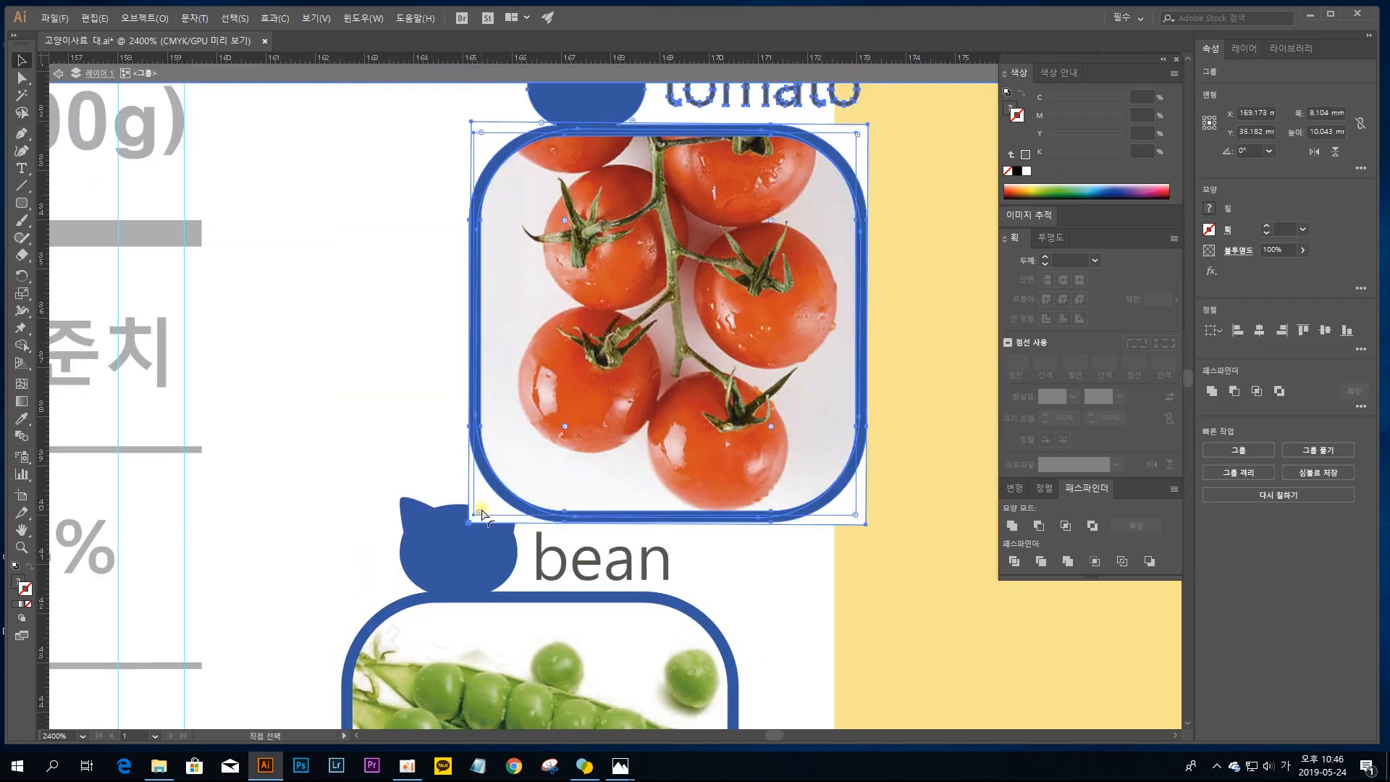
{"action": "key", "text": "ctrl+z"}
{"action": "double_click", "coordinate": [346, 432]}
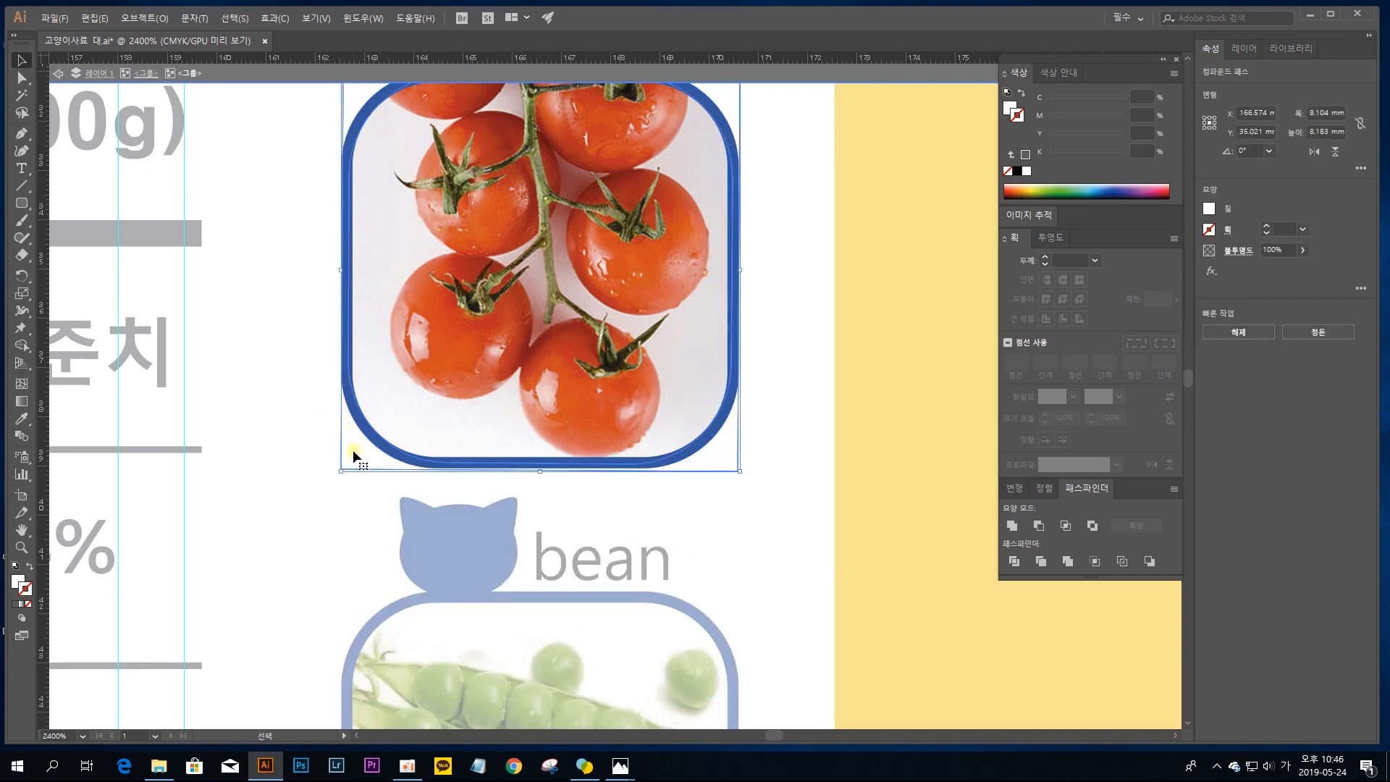
{"action": "left_click_drag", "start_coordinate": [353, 449], "coordinate": [537, 519]}
{"action": "left_click_drag", "start_coordinate": [856, 481], "coordinate": [749, 478]}
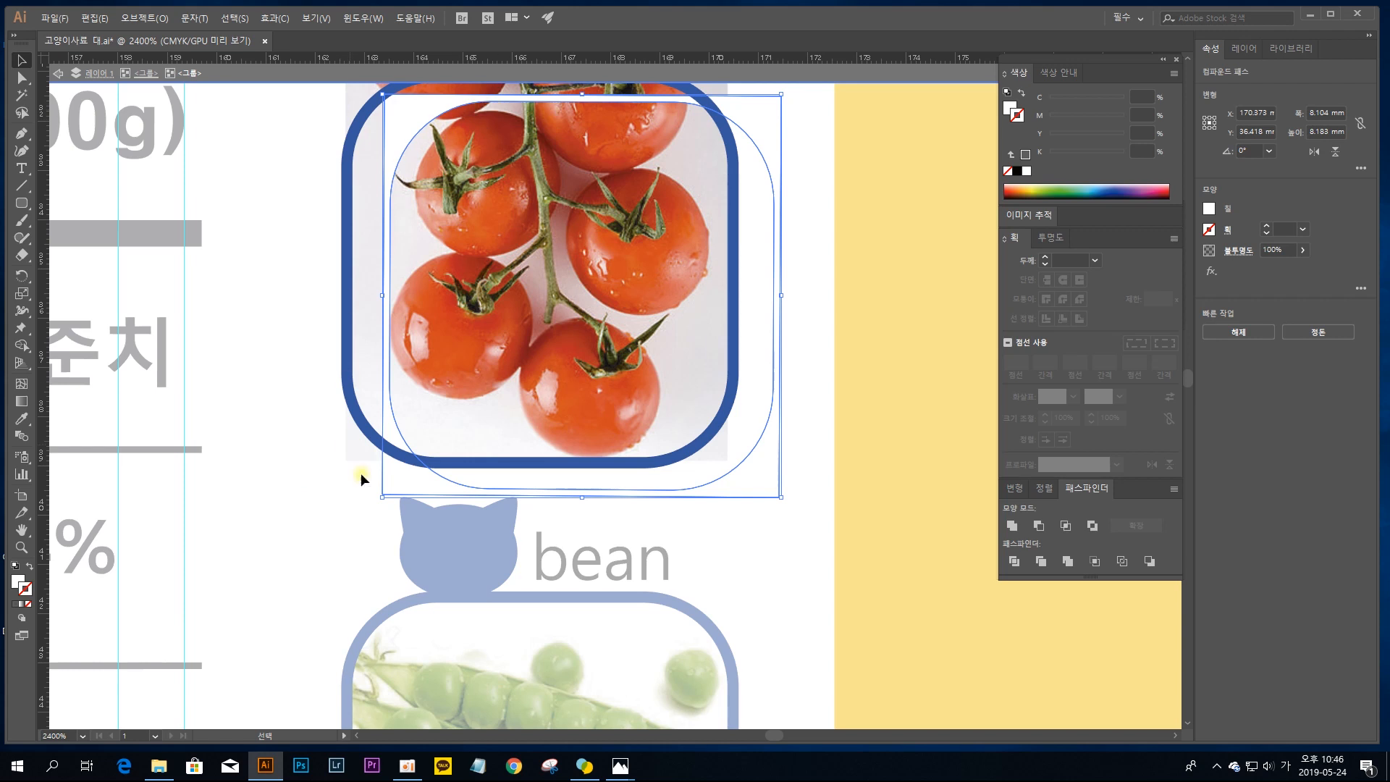
{"action": "left_click_drag", "start_coordinate": [826, 320], "coordinate": [840, 479]}
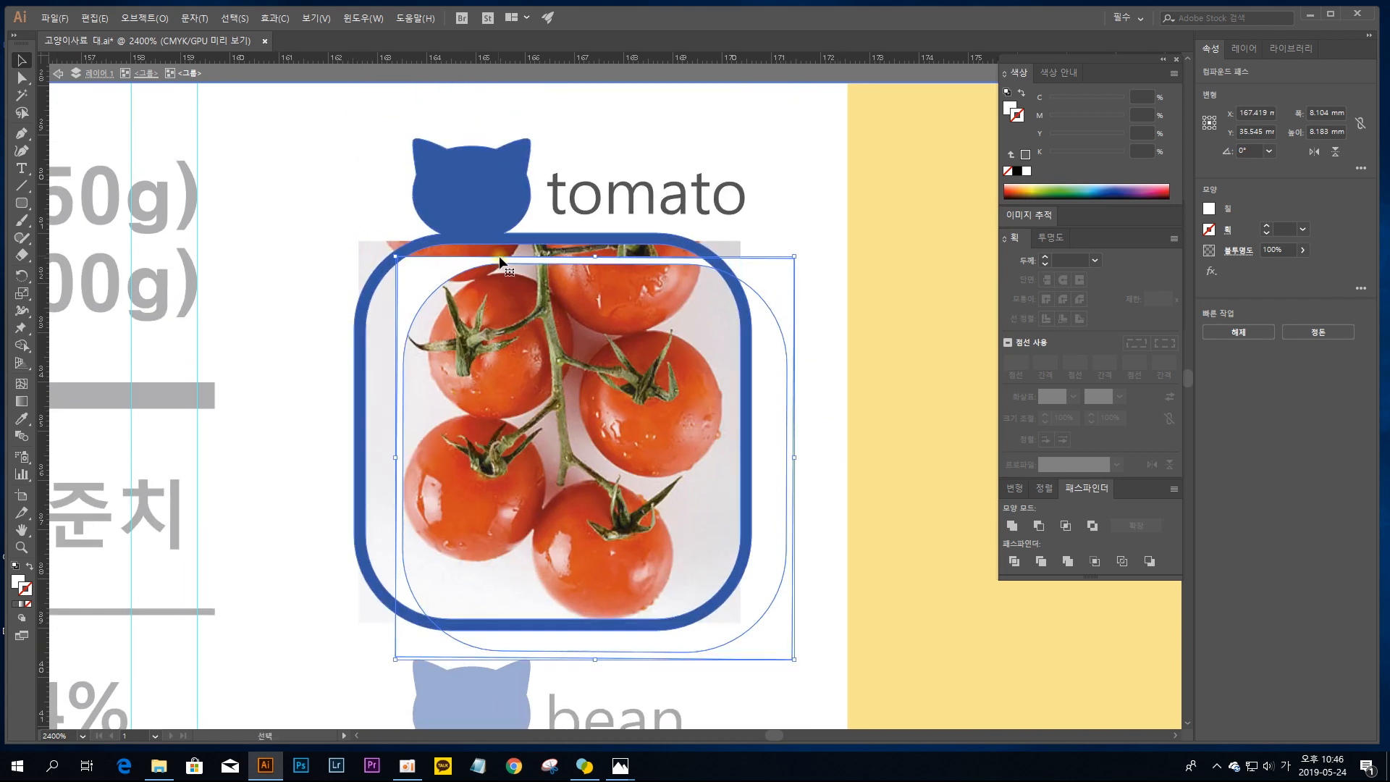
{"action": "left_click_drag", "start_coordinate": [411, 278], "coordinate": [371, 249]}
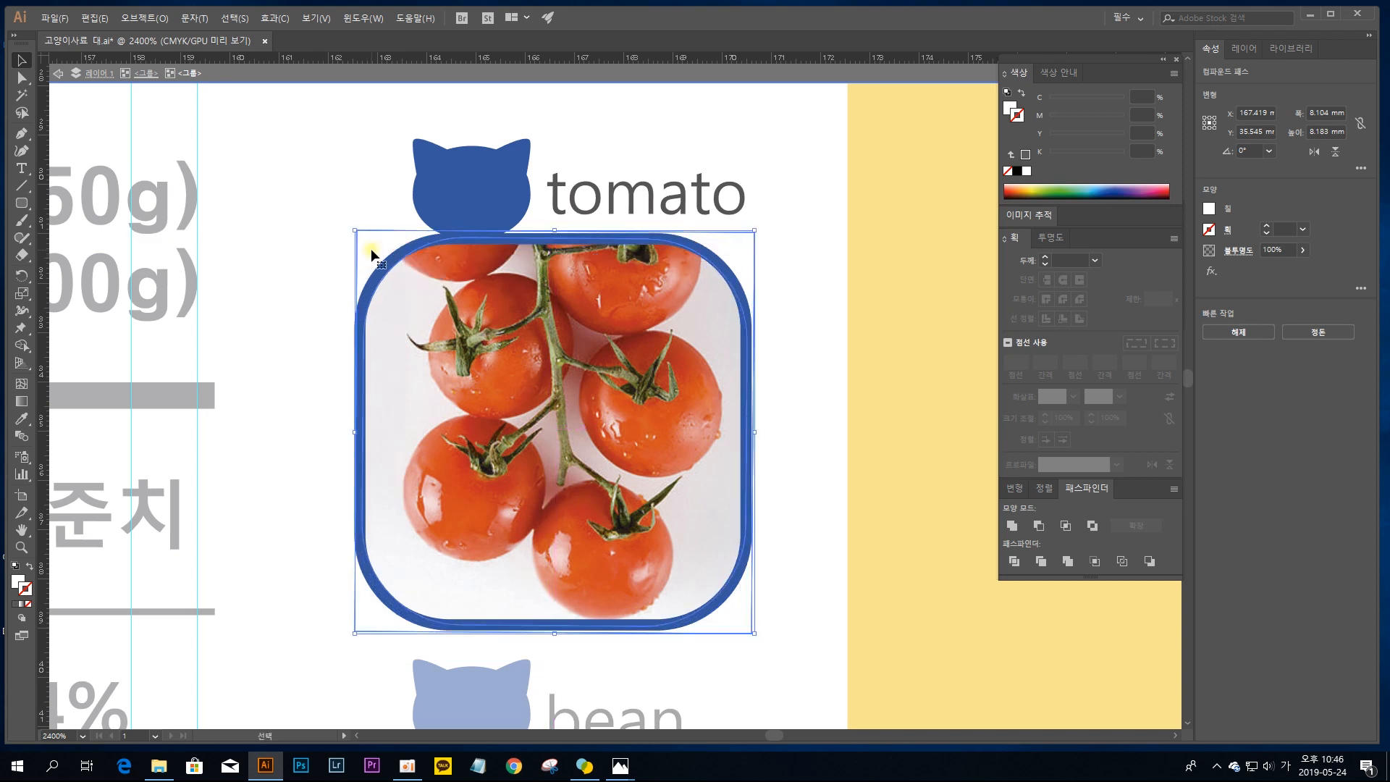
Step: Leave isolation mode for the tomato picture's subgroup
{"action": "key", "text": "ctrl+minus"}
{"action": "key", "text": "ctrl+minus"}
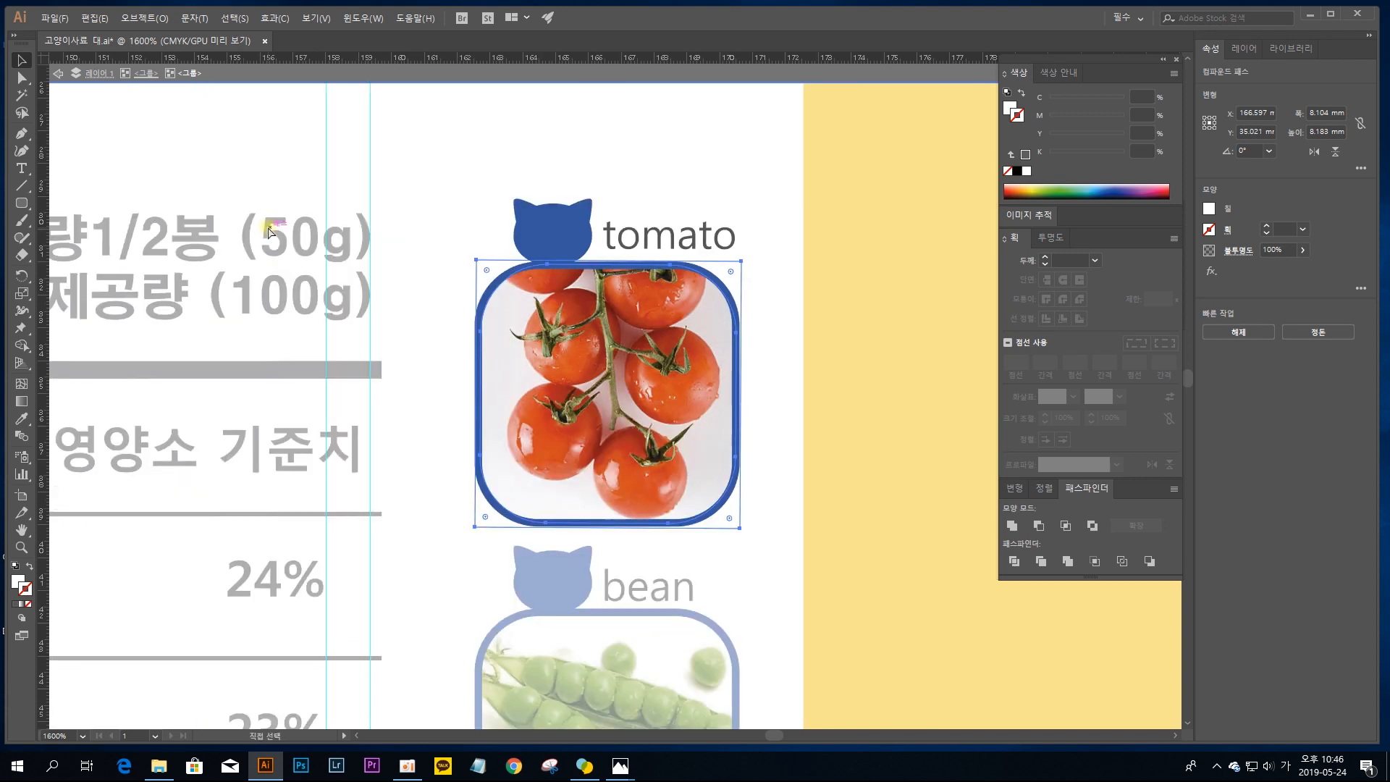
{"action": "key", "text": "v"}
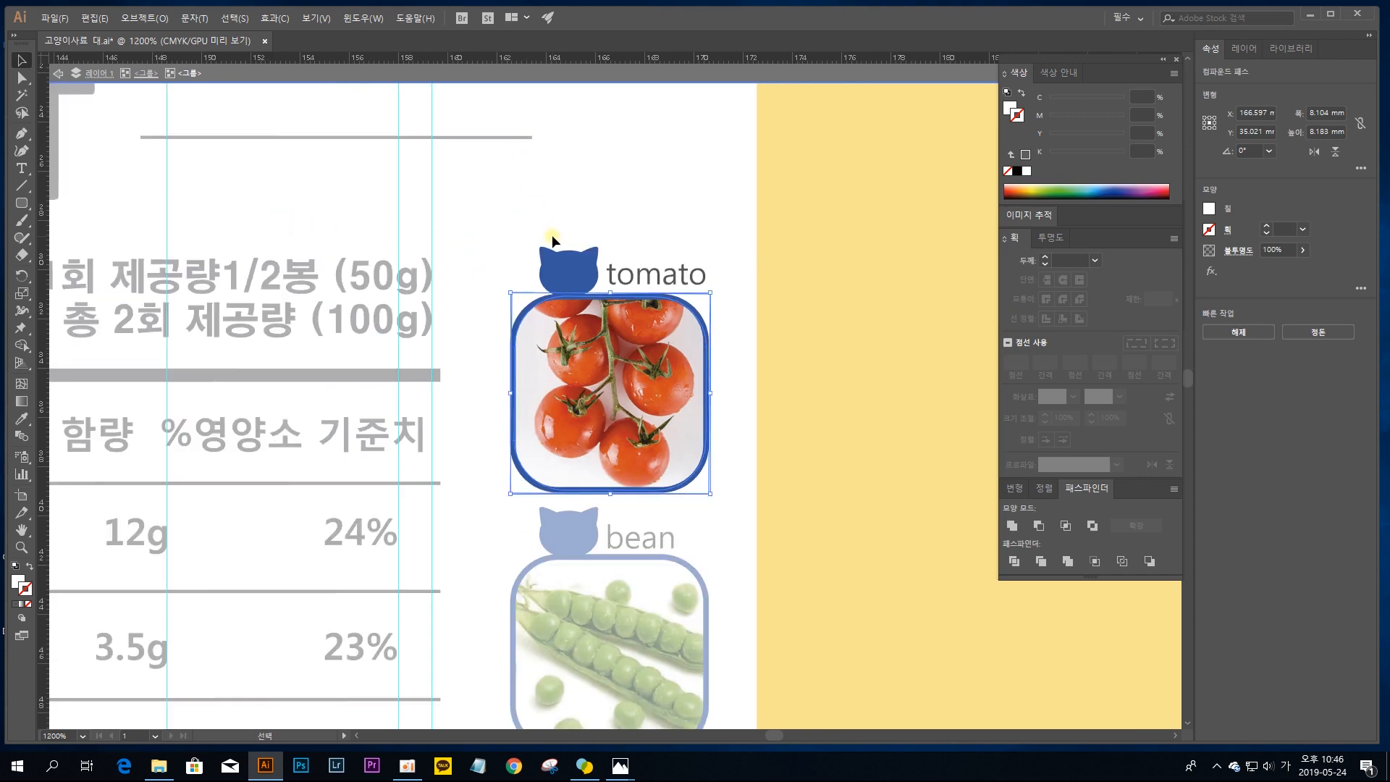
{"action": "double_click", "coordinate": [565, 215]}
Step: Examine the alignment of both nutrition table columns against the guides, from the fat rows across to the calorie and protein rows
{"action": "left_click_drag", "start_coordinate": [290, 333], "coordinate": [784, 196]}
{"action": "left_click_drag", "start_coordinate": [479, 326], "coordinate": [331, 254]}
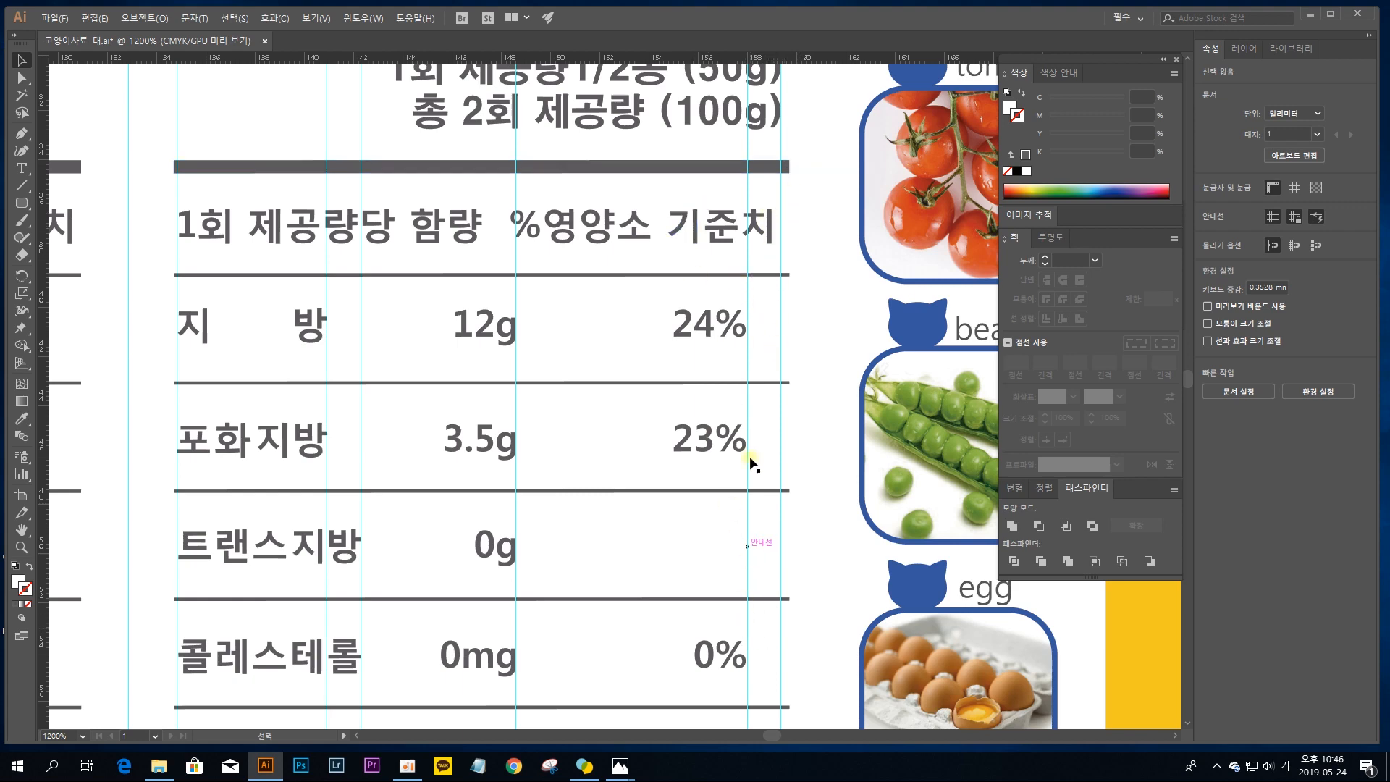
{"action": "key", "text": "space"}
{"action": "left_click_drag", "start_coordinate": [215, 290], "coordinate": [720, 284]}
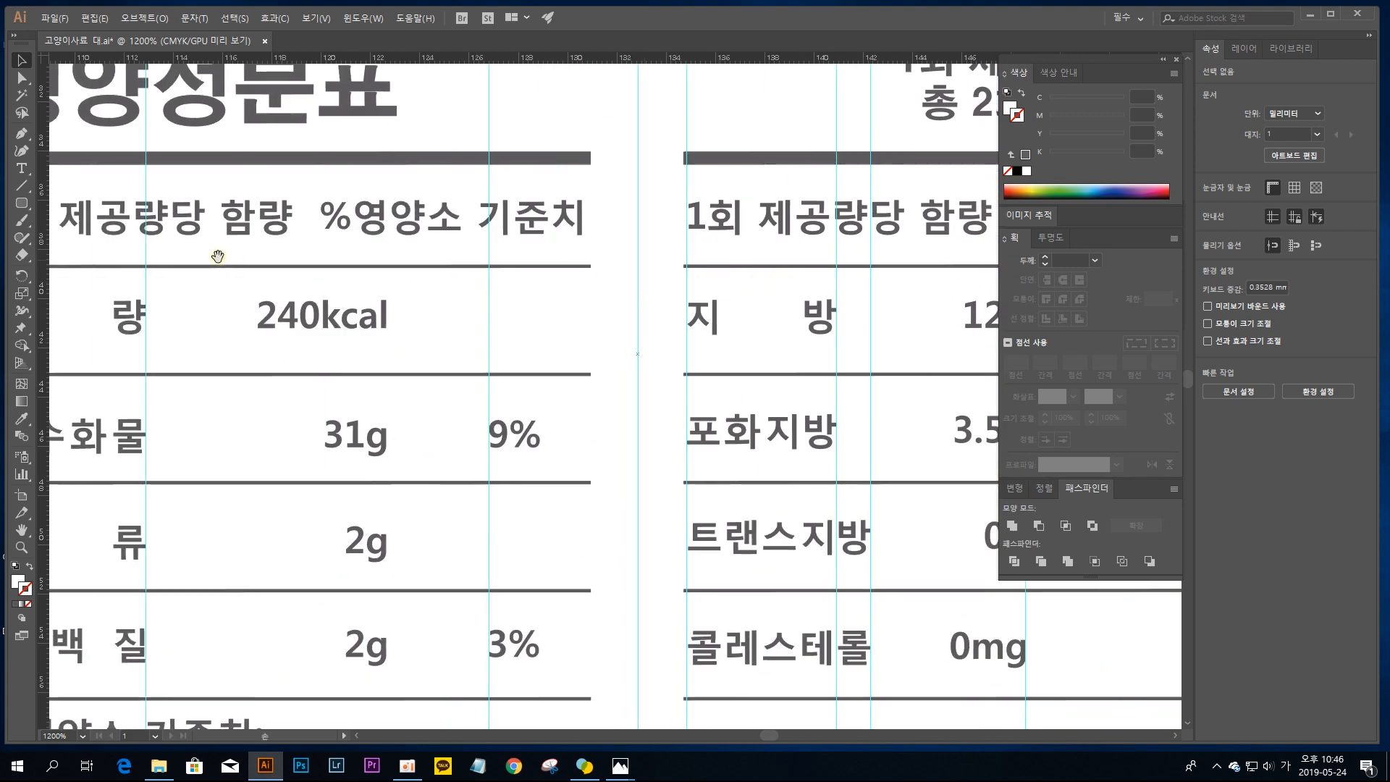
{"action": "left_click_drag", "start_coordinate": [218, 257], "coordinate": [649, 258]}
{"action": "left_click_drag", "start_coordinate": [423, 265], "coordinate": [569, 253]}
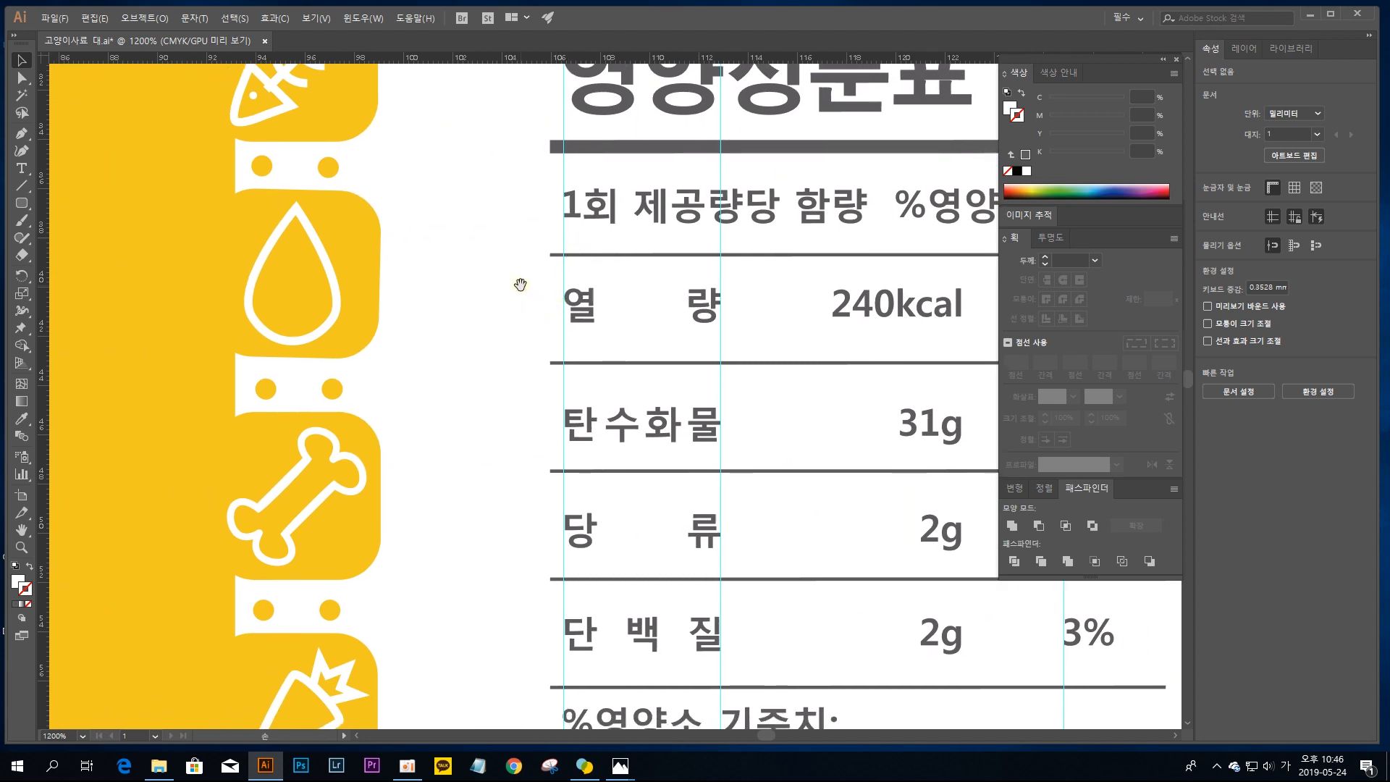
{"action": "left_click_drag", "start_coordinate": [618, 385], "coordinate": [533, 286]}
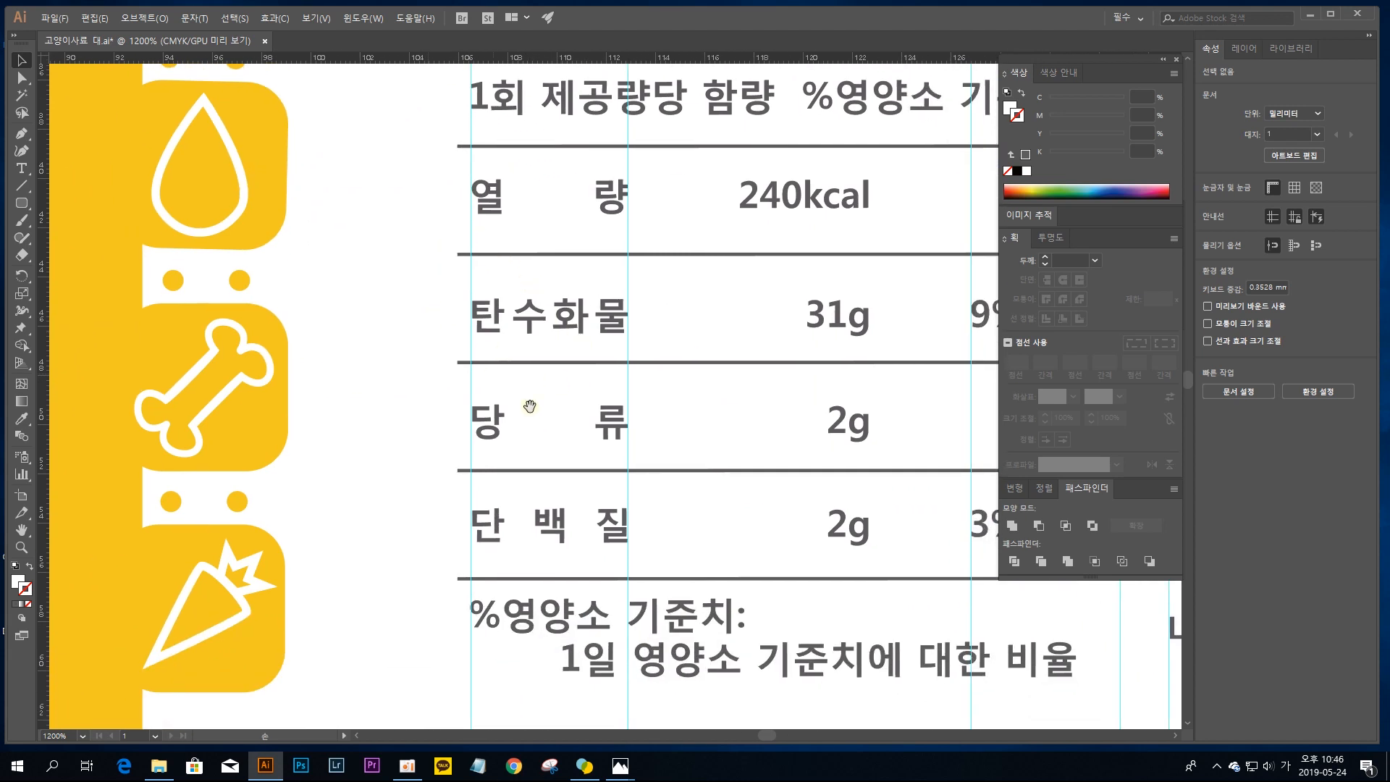
{"action": "left_click_drag", "start_coordinate": [608, 486], "coordinate": [606, 518]}
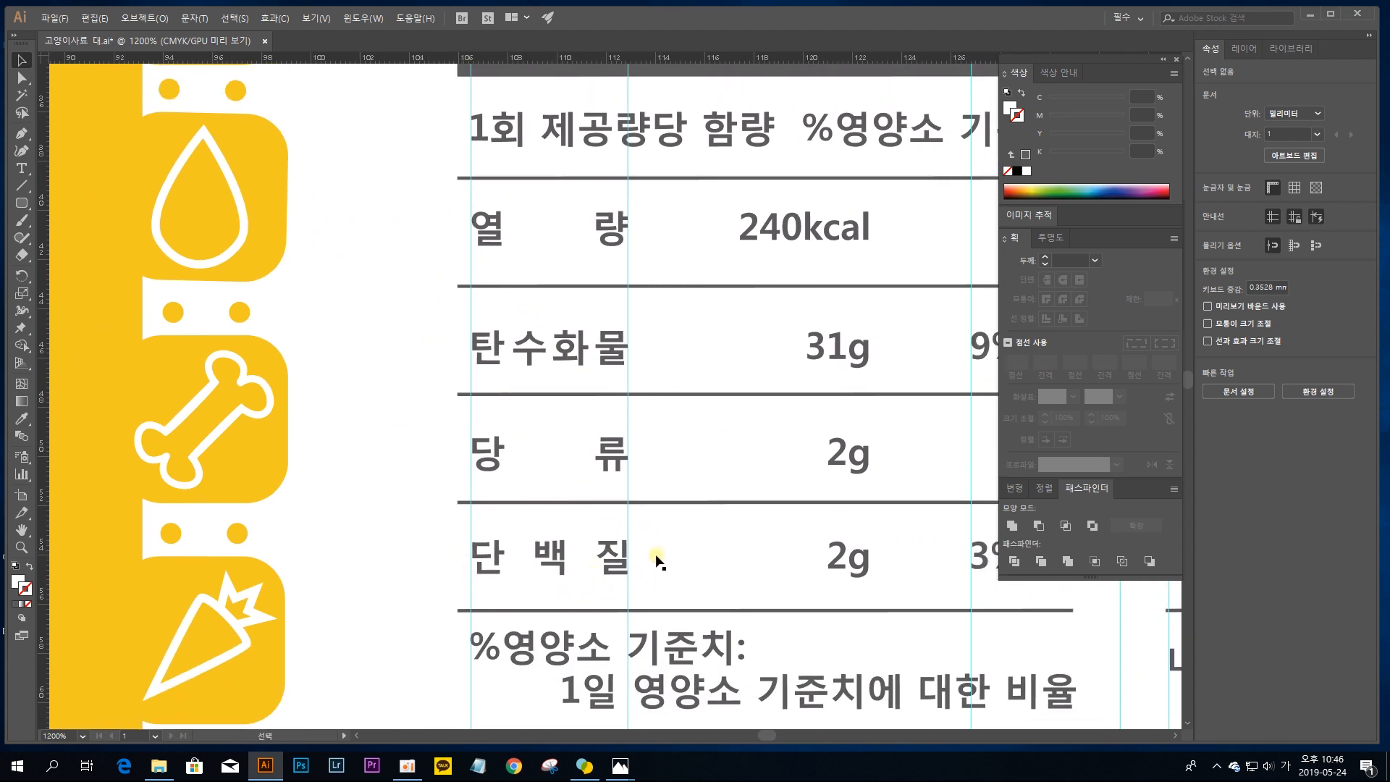